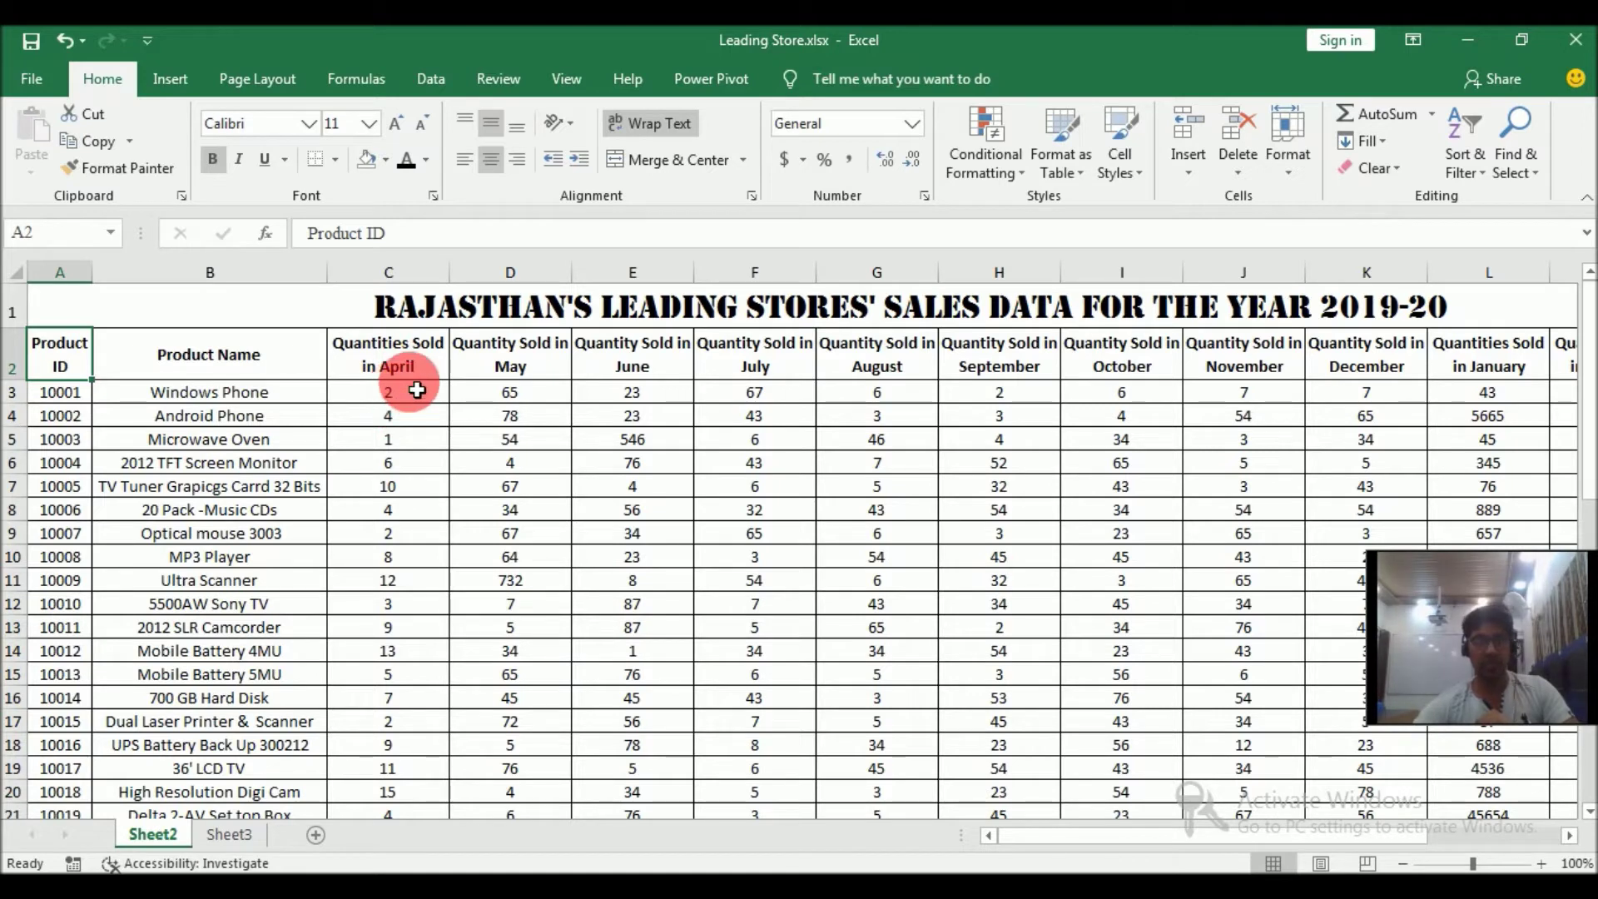
- Review the monthly quantity columns from April to March and the empty column beside the March data
left_click_drag(1216, 827, 1282, 823)
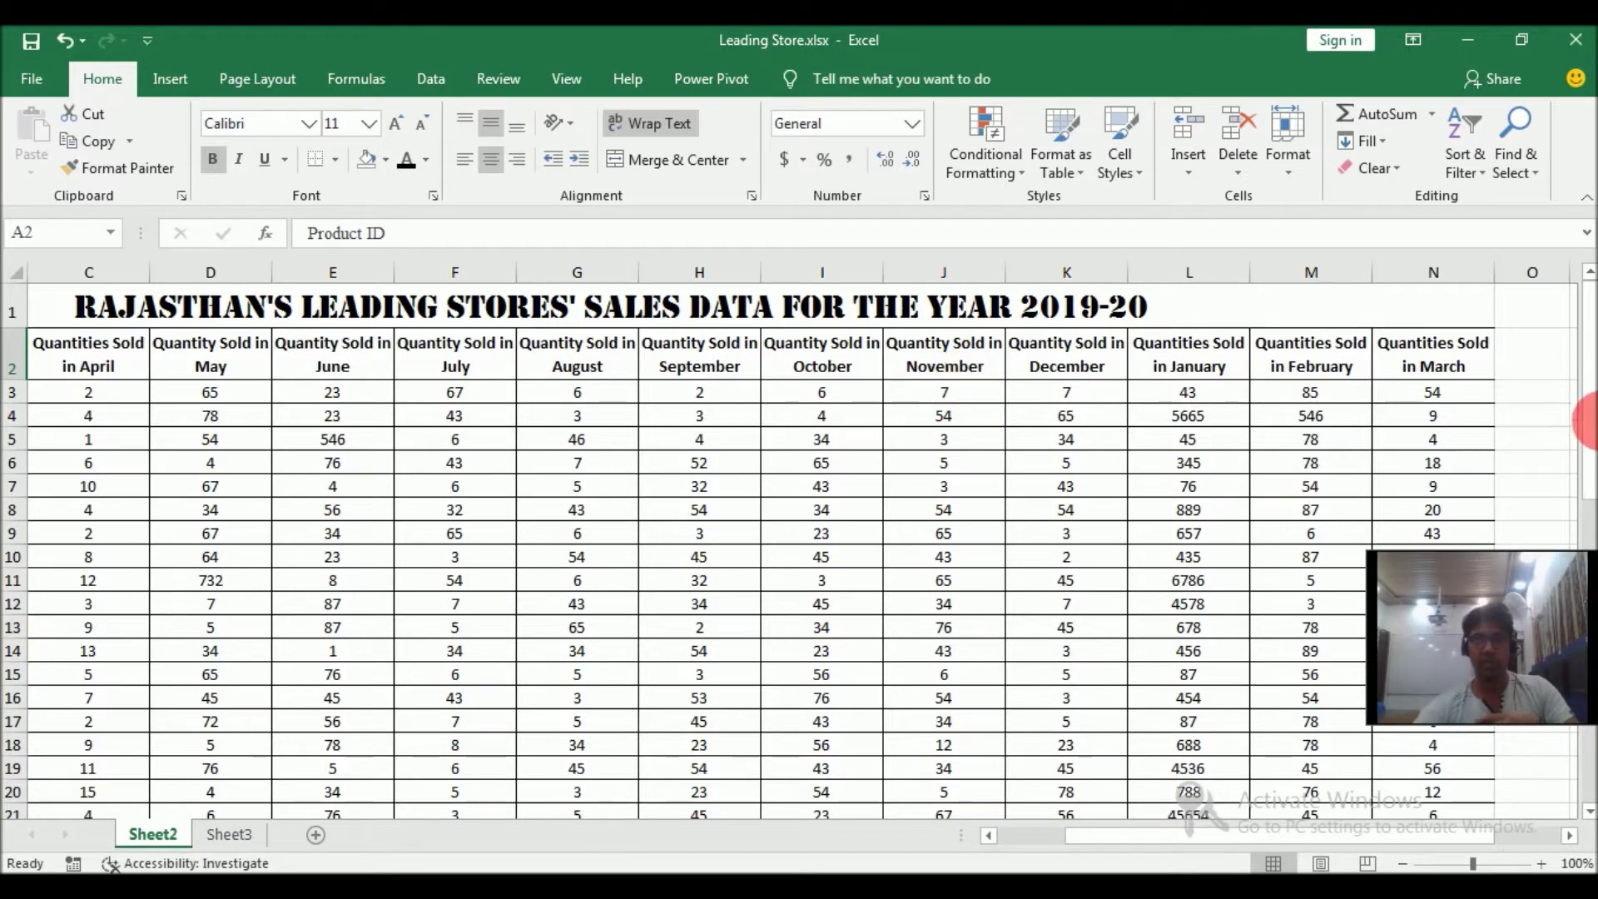
left_click_drag(1586, 475, 1589, 374)
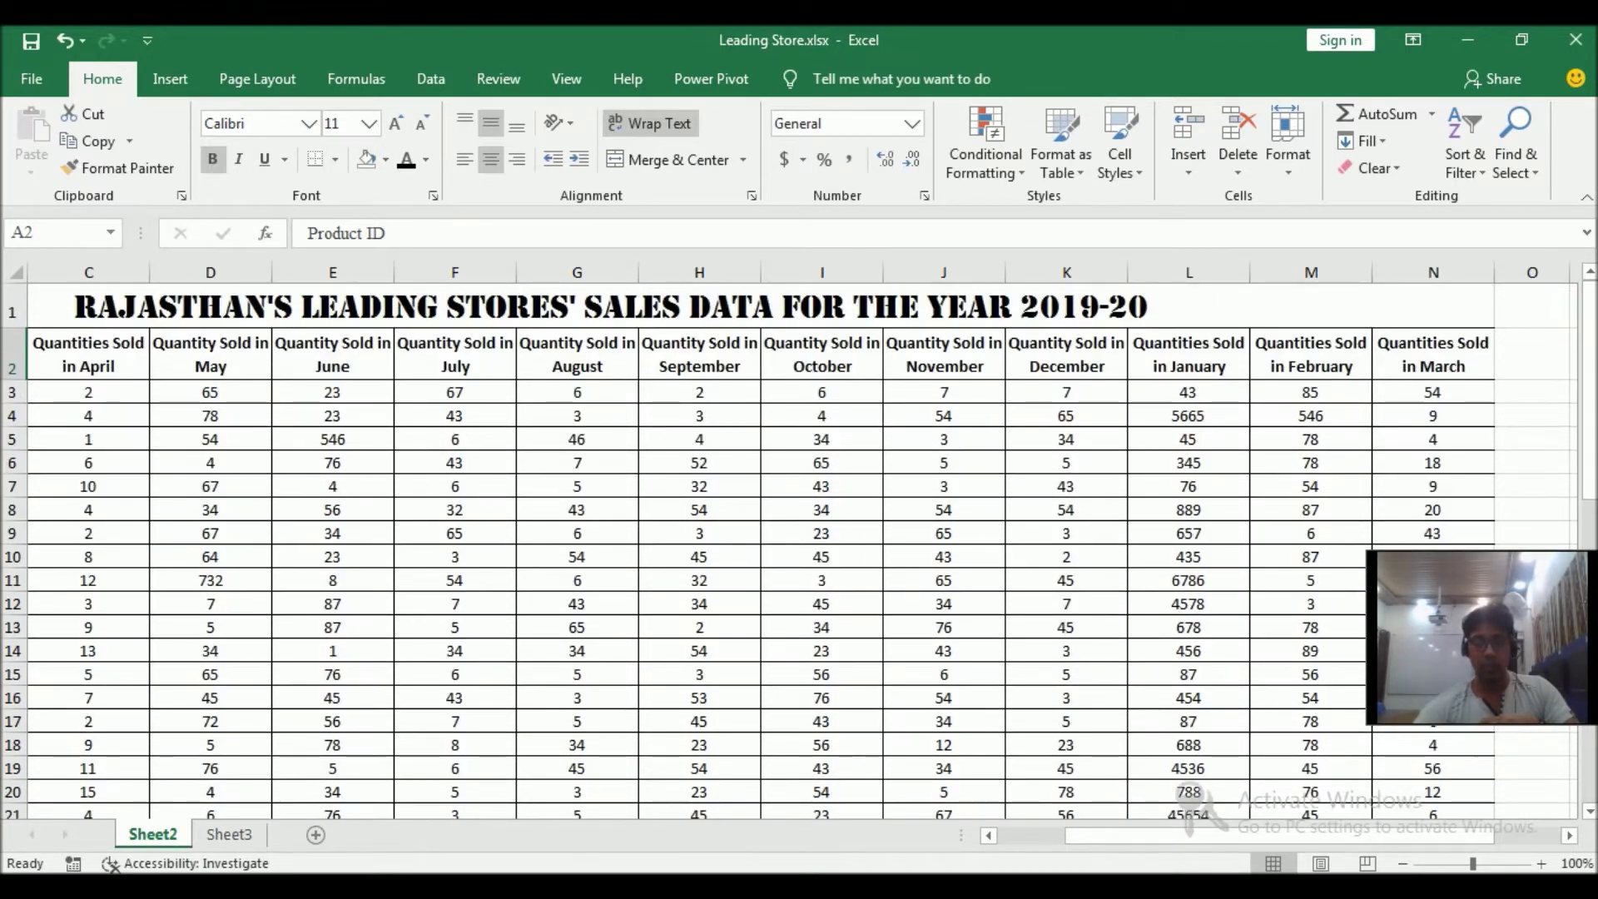
left_click_drag(1092, 841, 1011, 831)
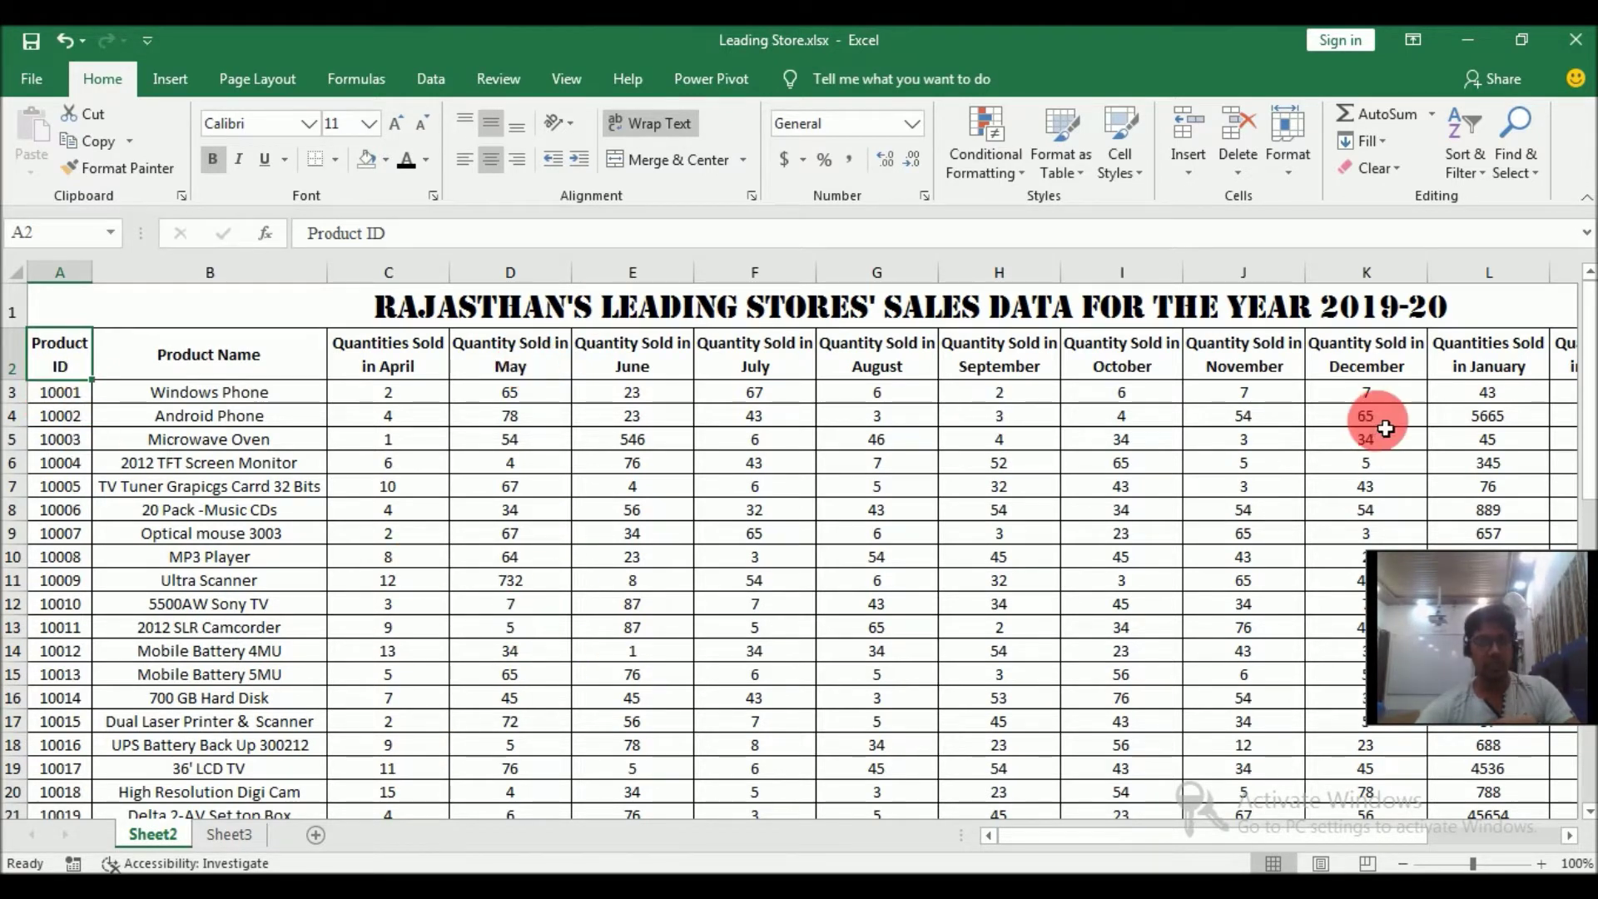
left_click_drag(1155, 834, 1374, 731)
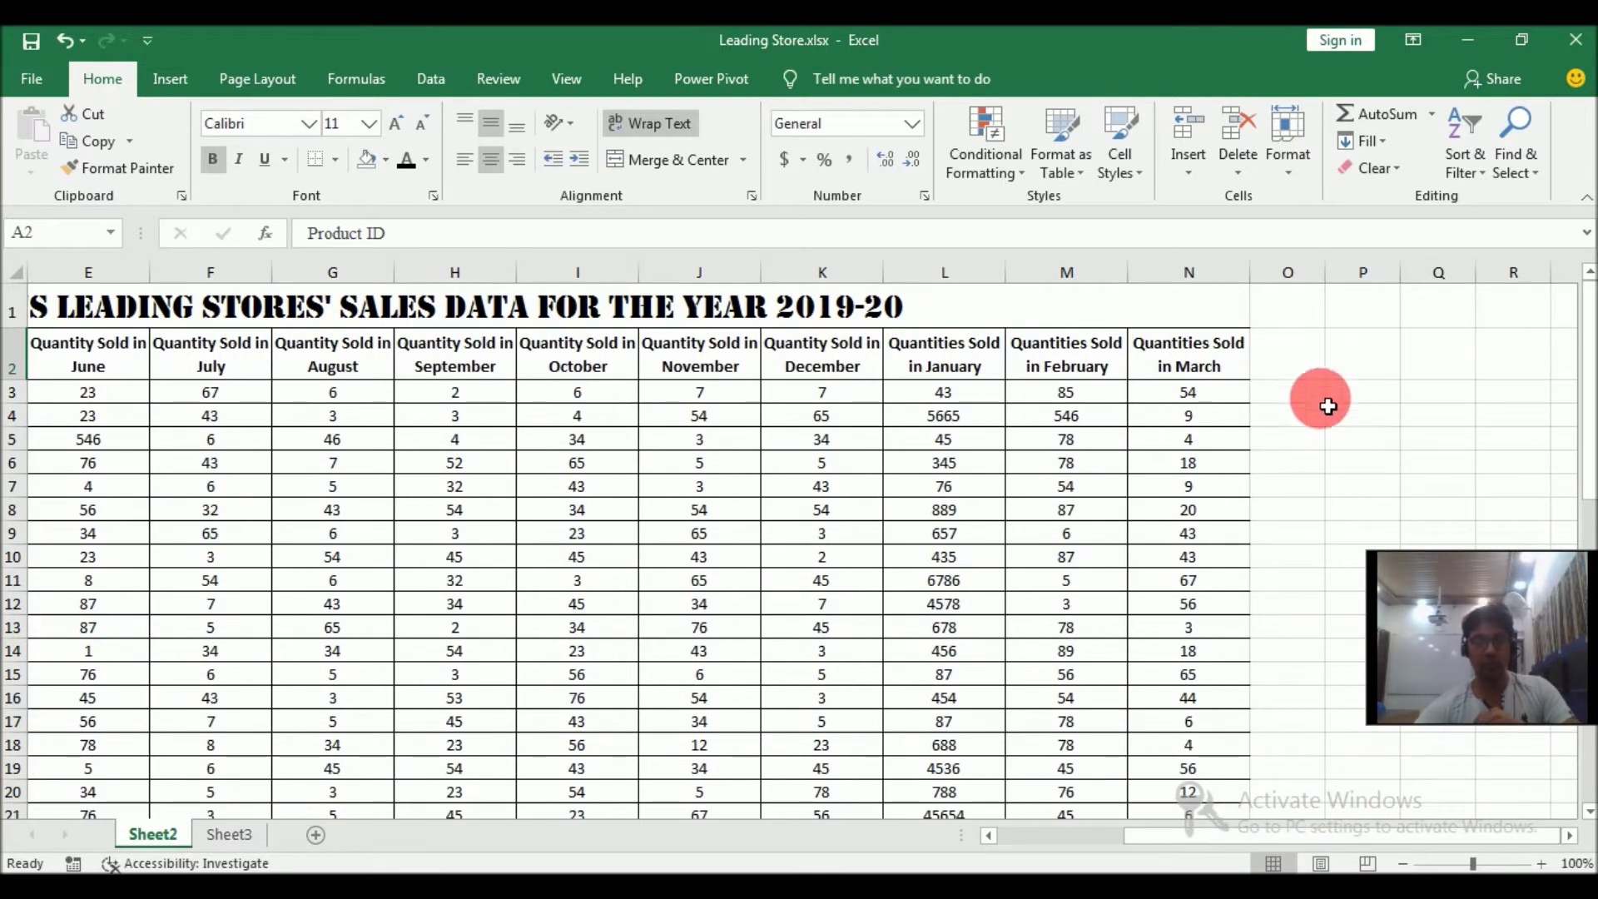
left_click(1307, 363)
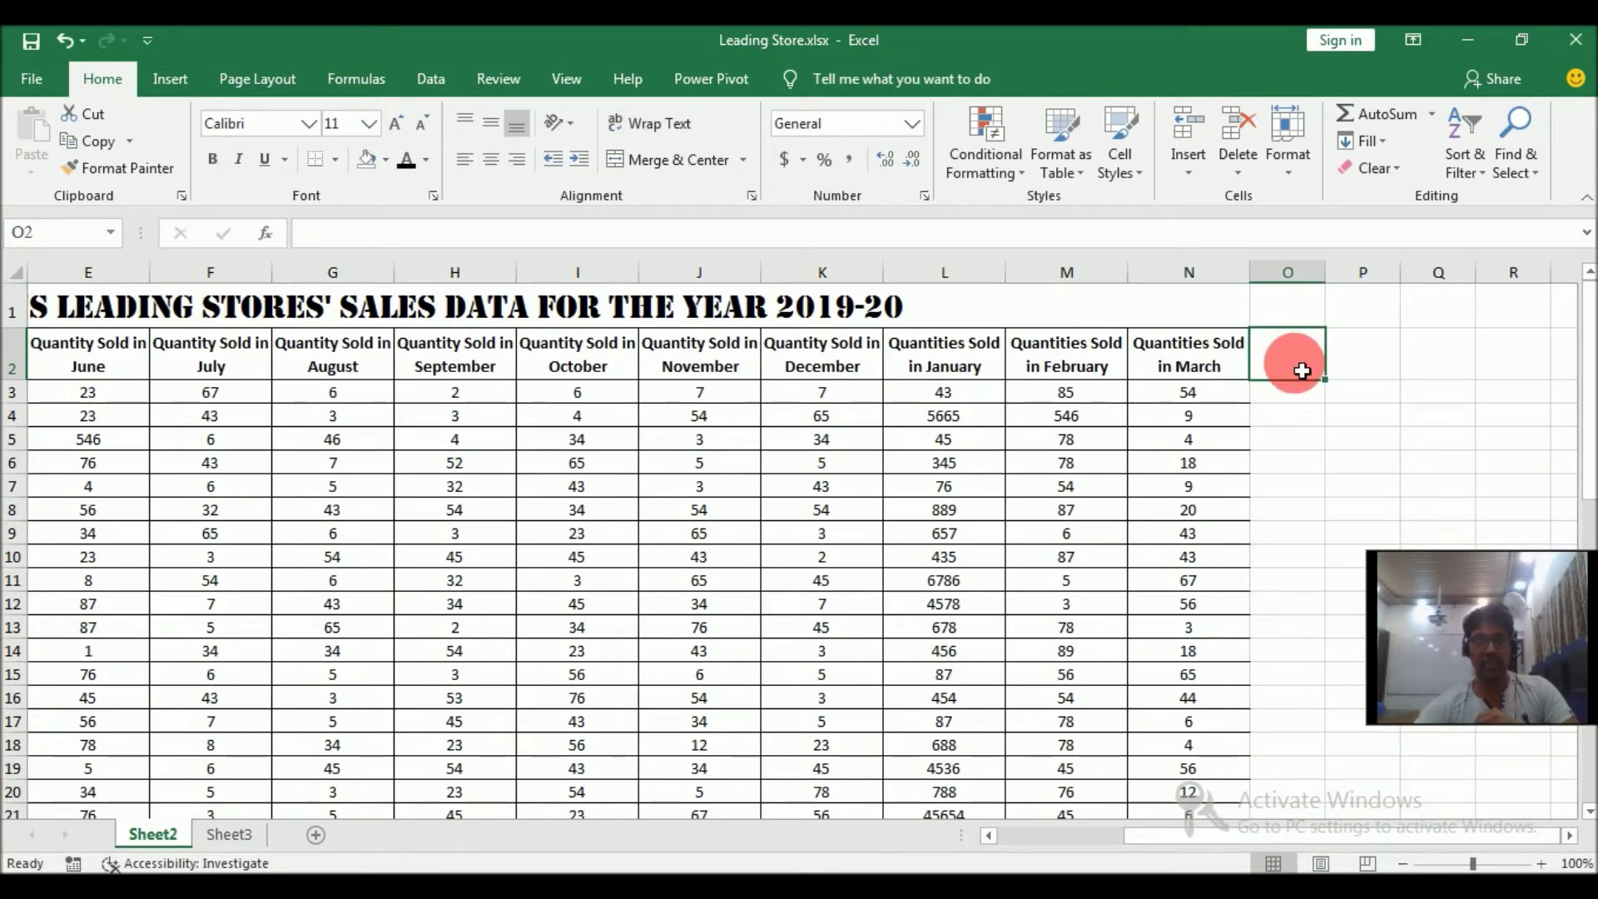
left_click(1190, 364)
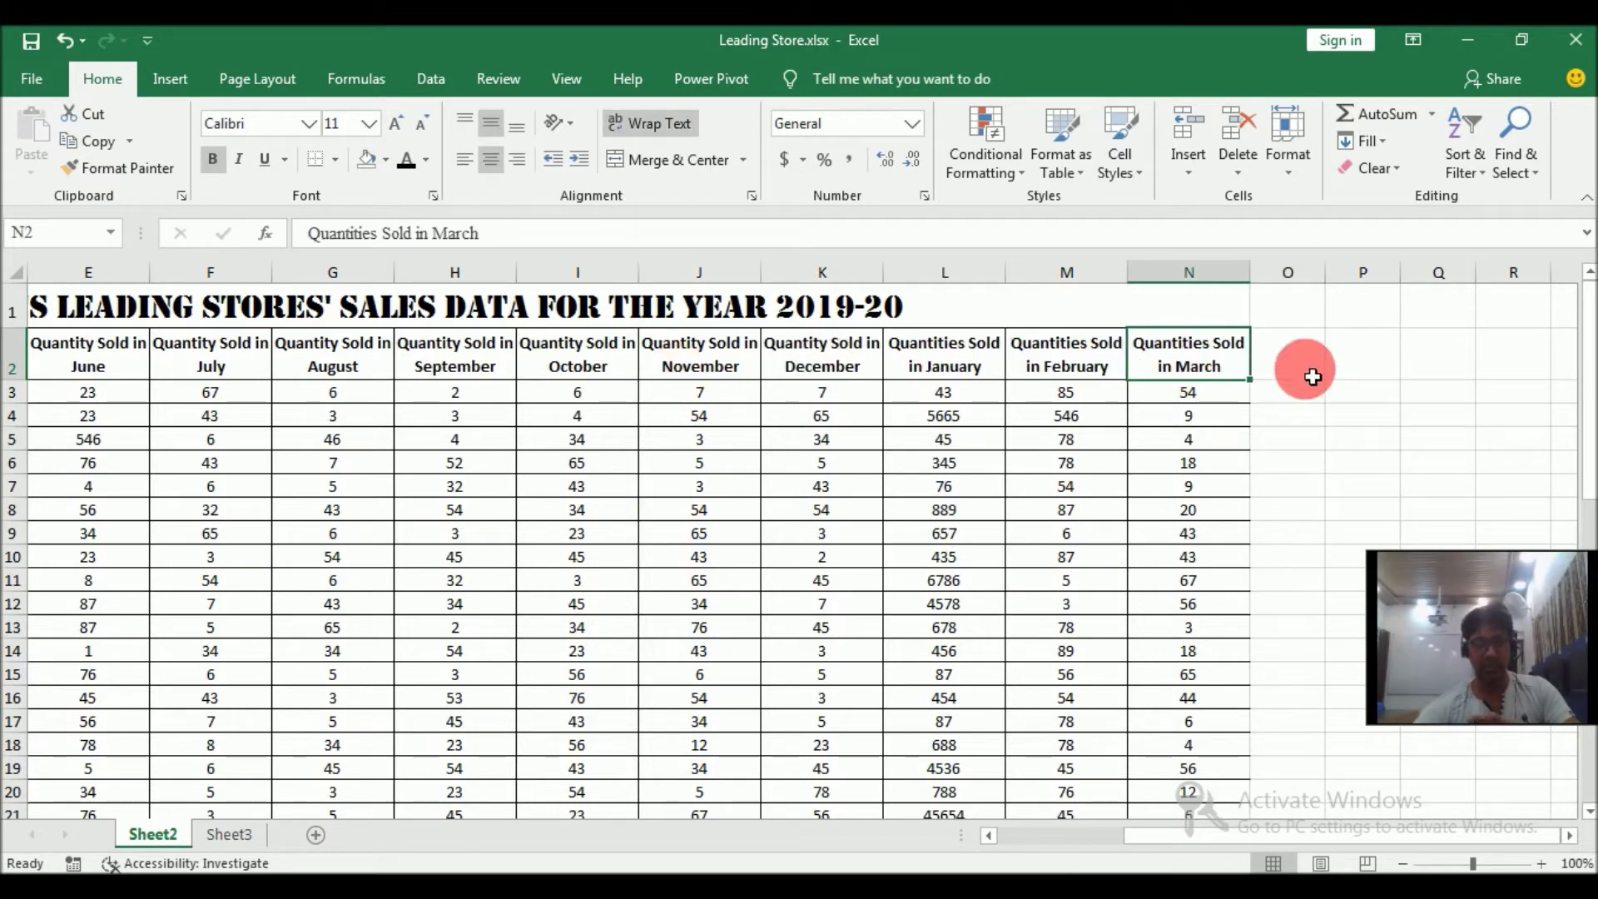
left_click(1289, 364)
left_click_drag(1276, 826, 1032, 841)
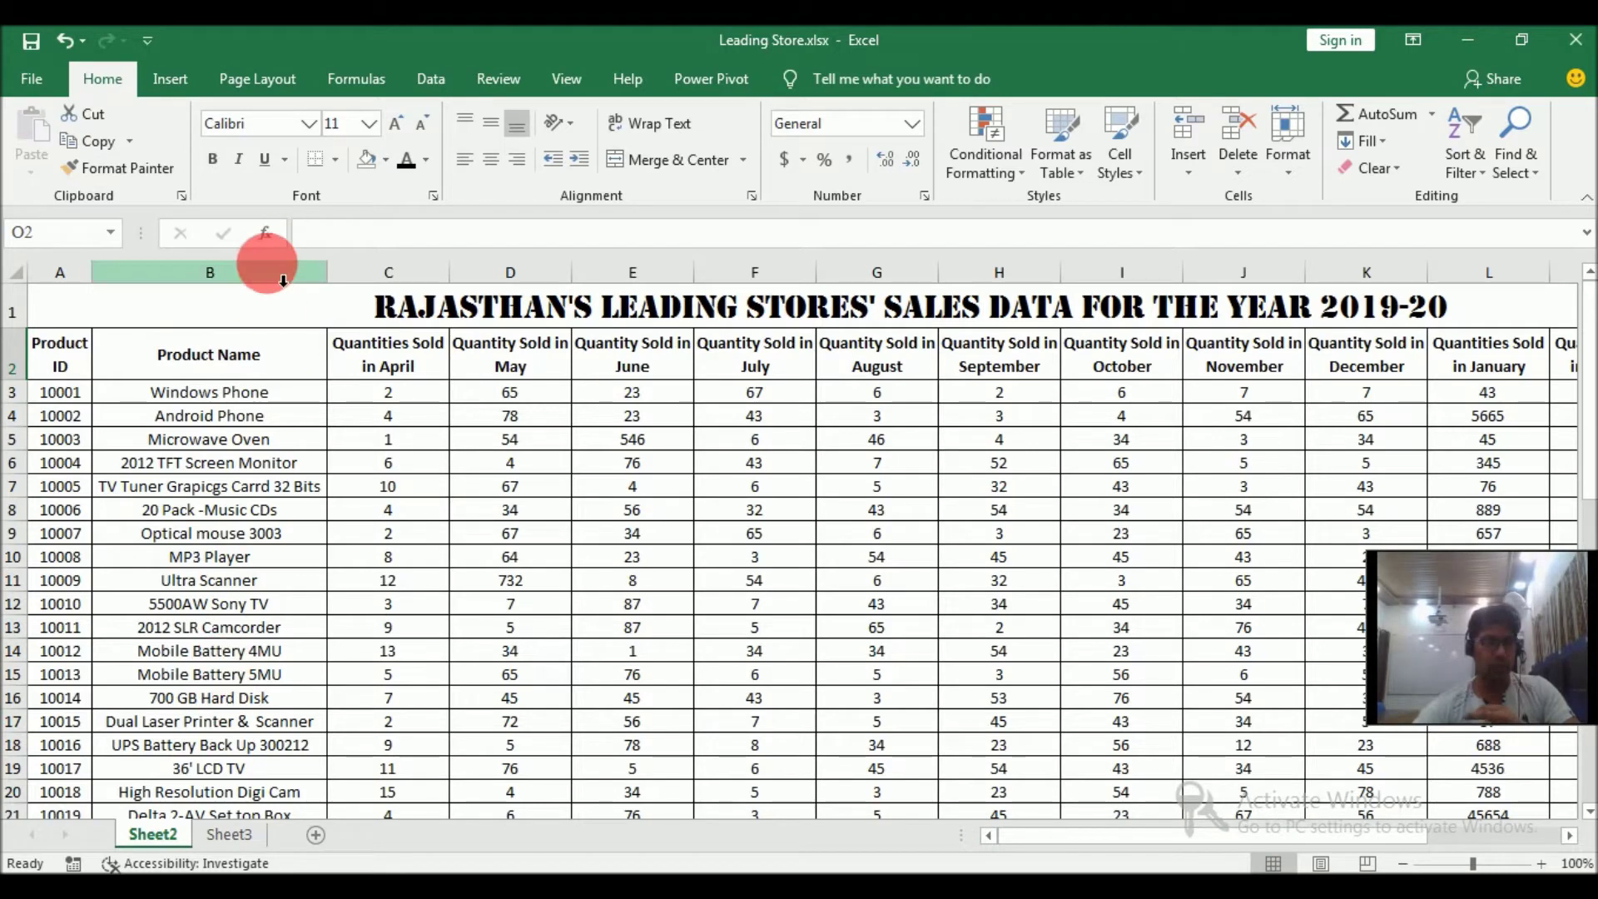
left_click_drag(1250, 832, 1417, 837)
- Add the header "Total Qty Sold" in cell O2 and give it the formatting of the March header
left_click(1300, 364)
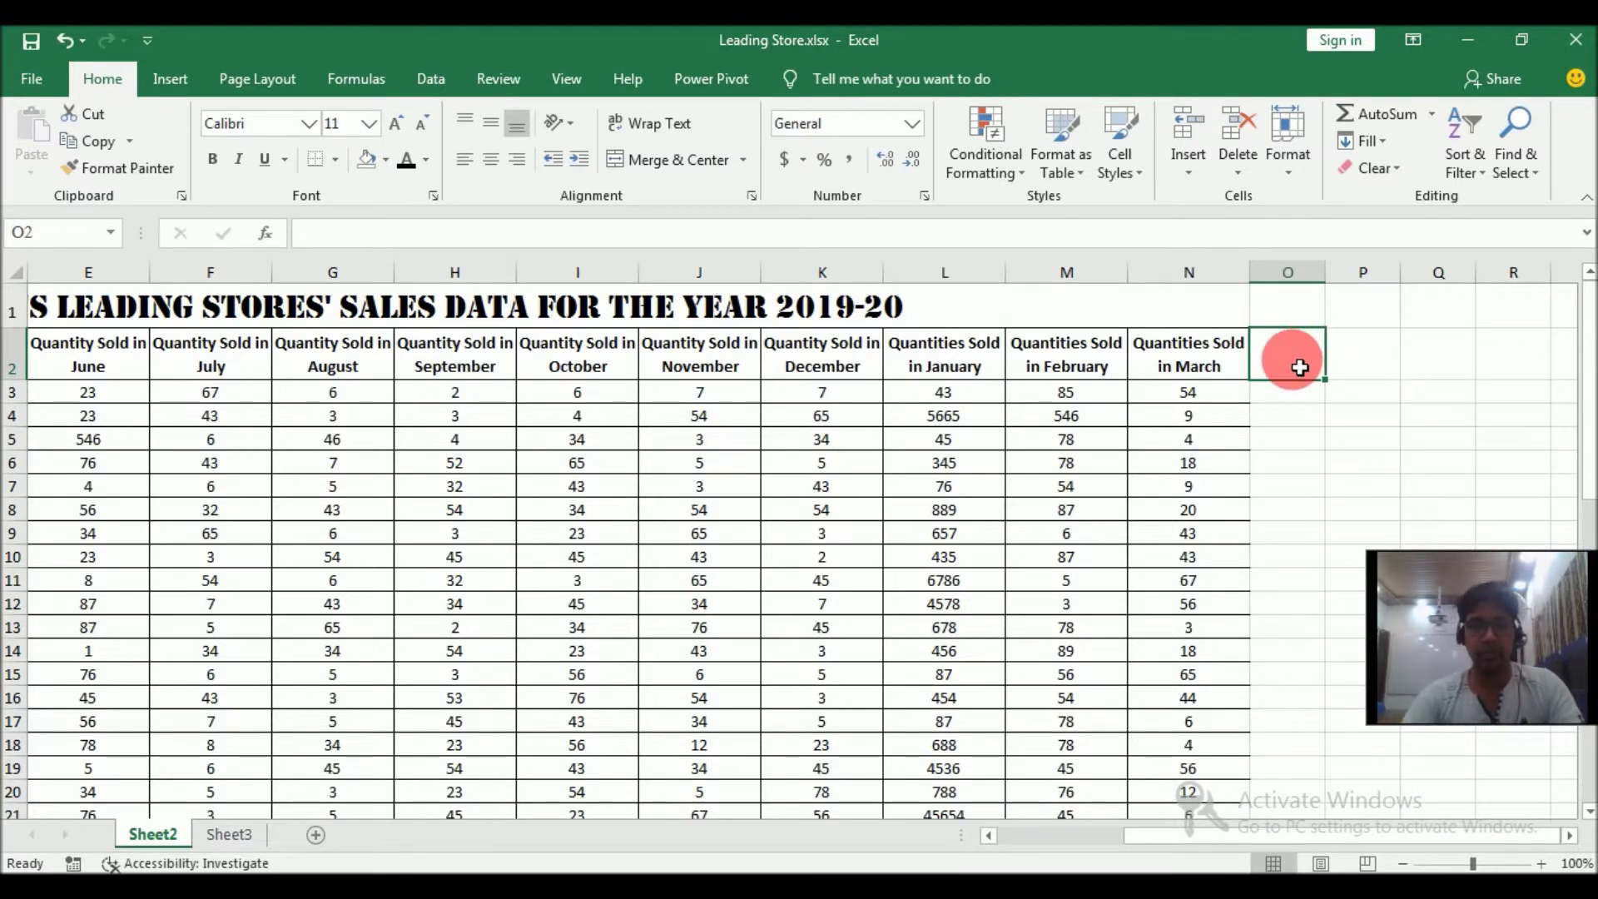
type("Total Qty Sold")
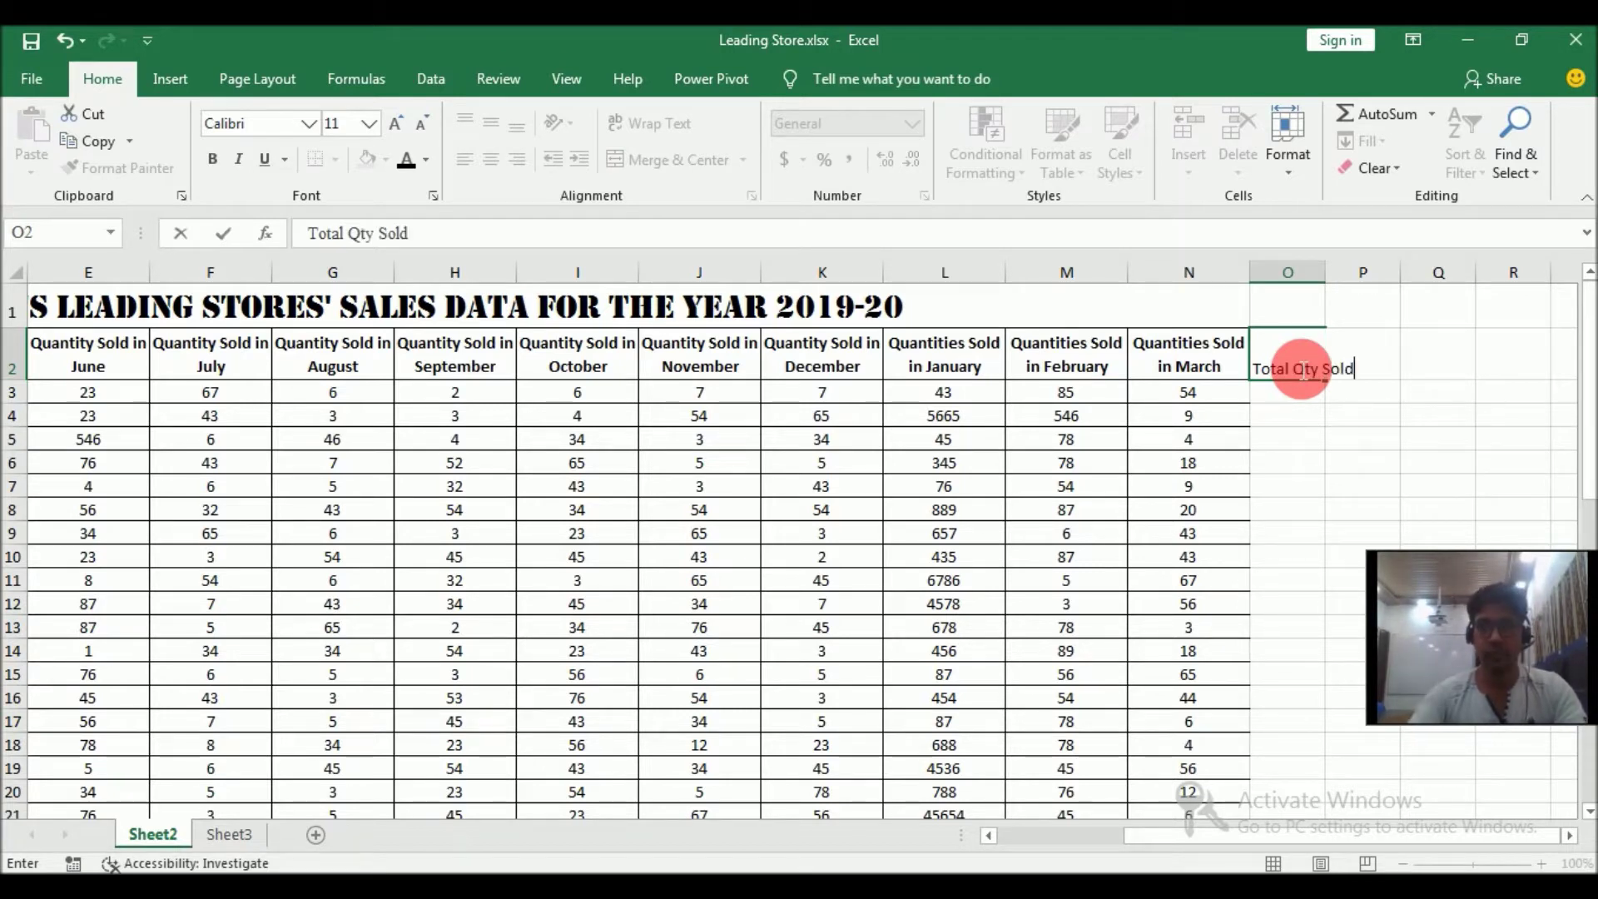
left_click(1212, 356)
left_click(1277, 363)
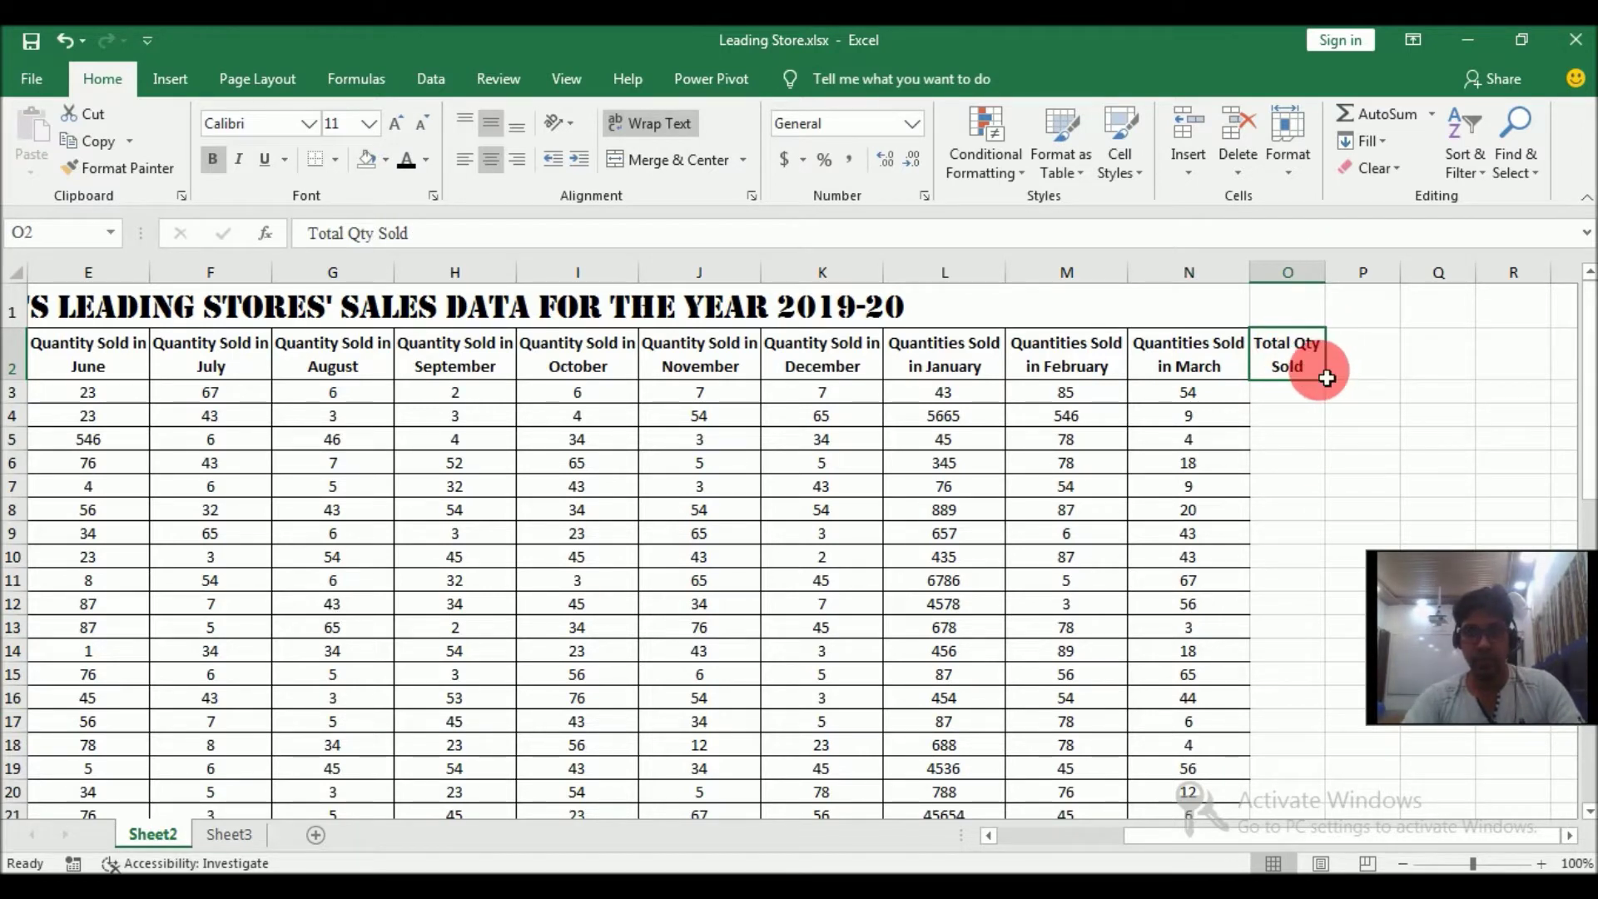
- Copy the Total Qty Sold header into P2 and change its text to "Maximum Qty Sold"
key("ctrl+c")
key("Right")
key("Return")
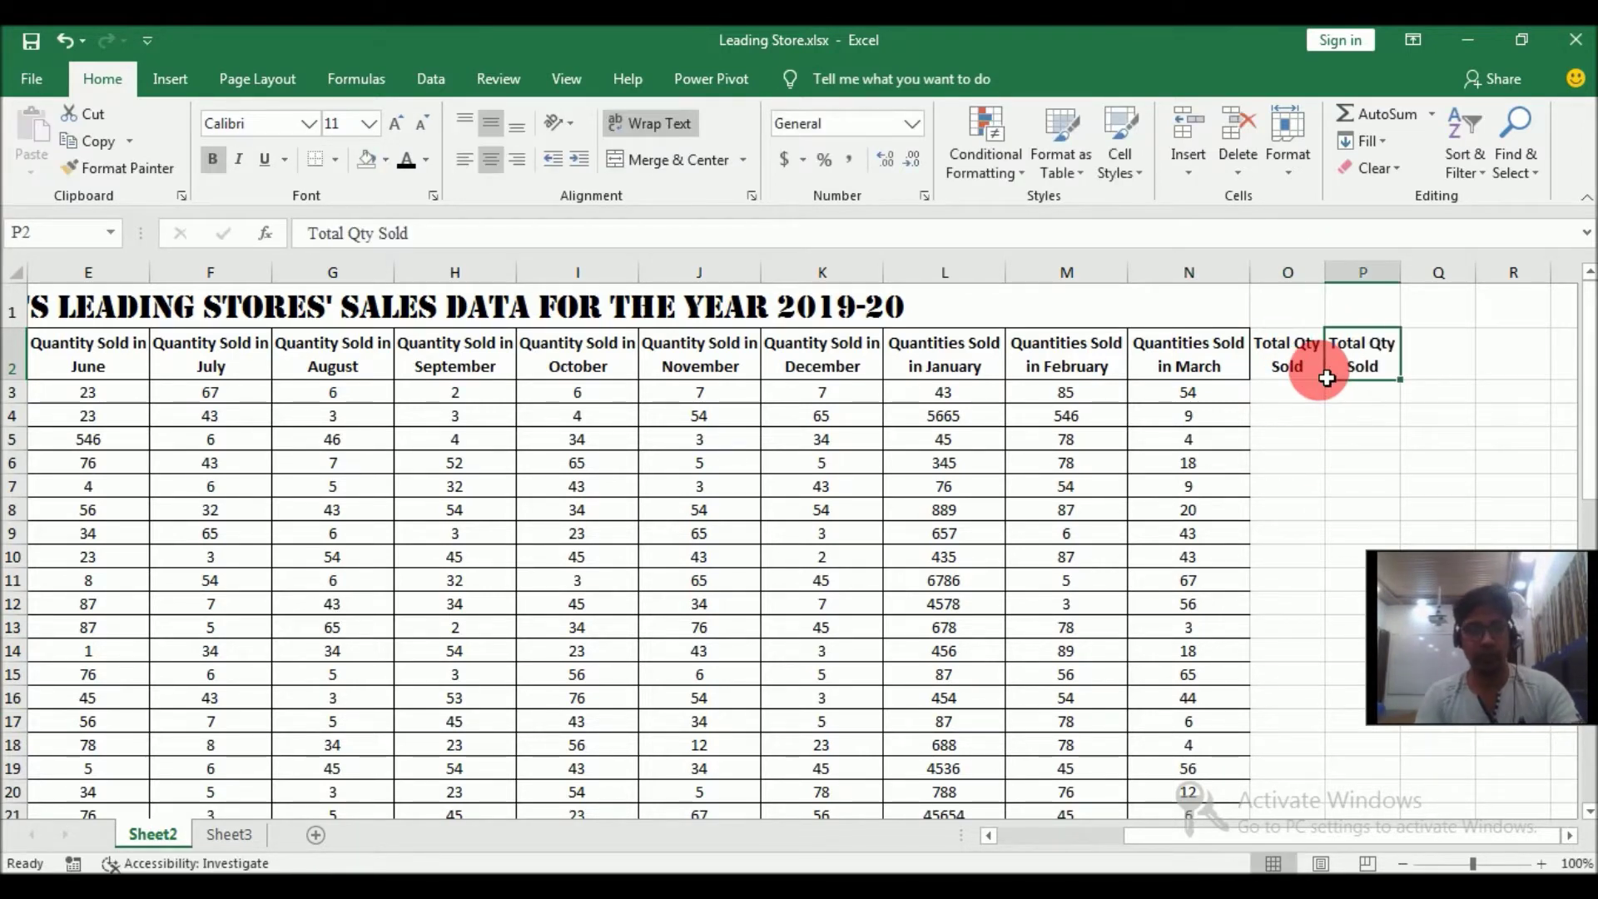
key("BackSpace")
key("BackSpace")
key("BackSpace")
key("BackSpace")
key("BackSpace")
type("Maximum")
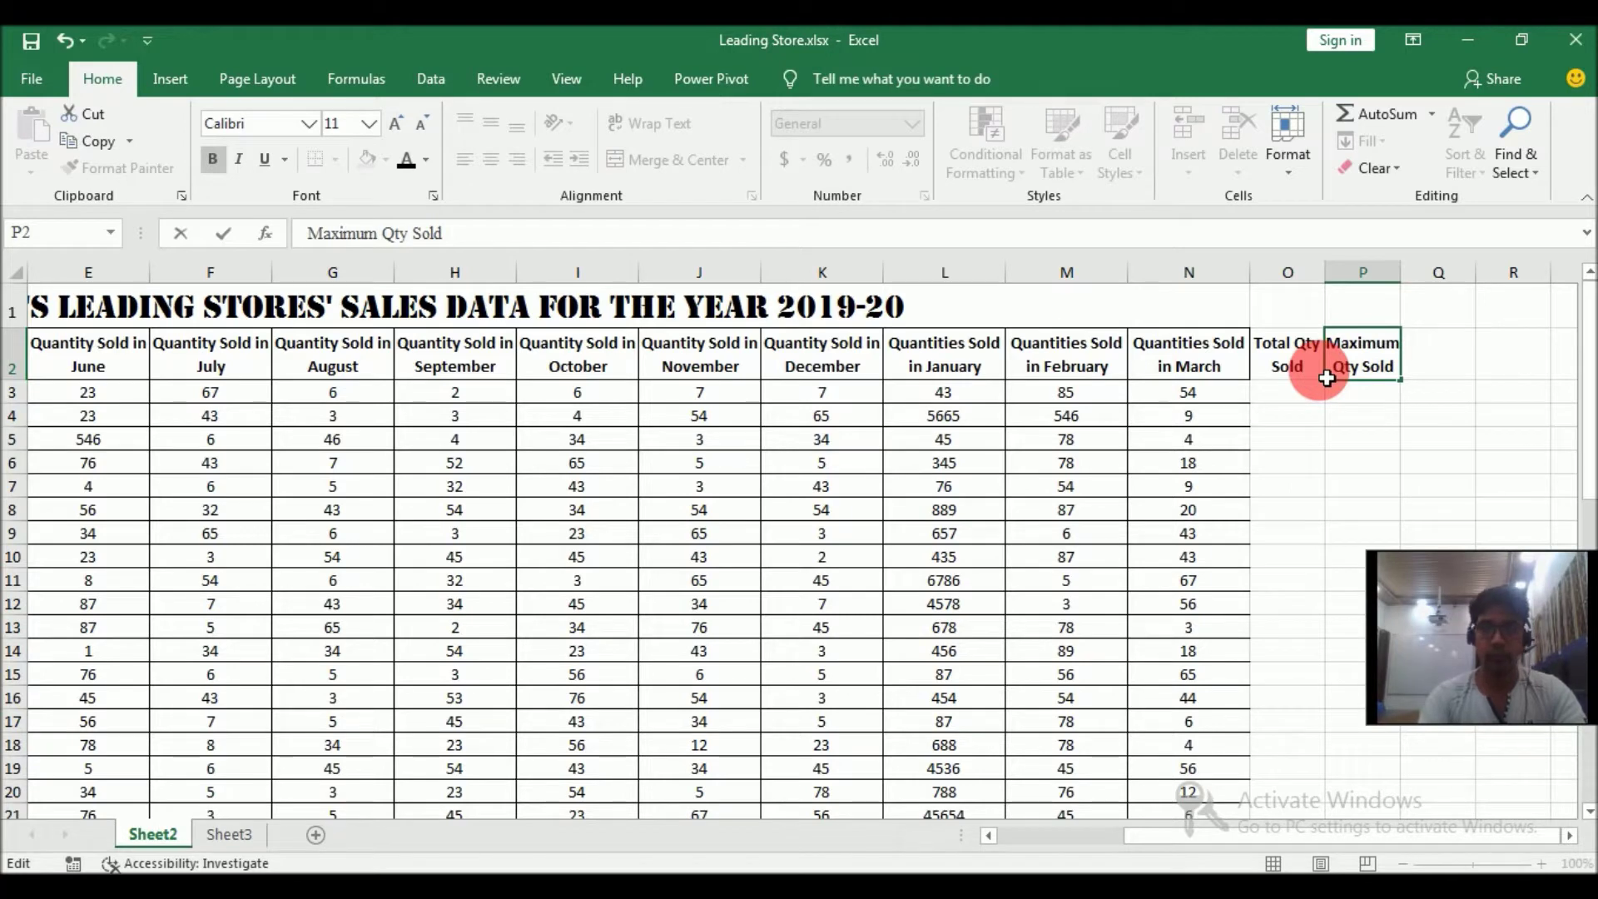
key("ctrl+Return")
- Copy the Maximum Qty Sold header into Q2 and change its text to "Minimum Qty Sold"
key("Right")
key("Return")
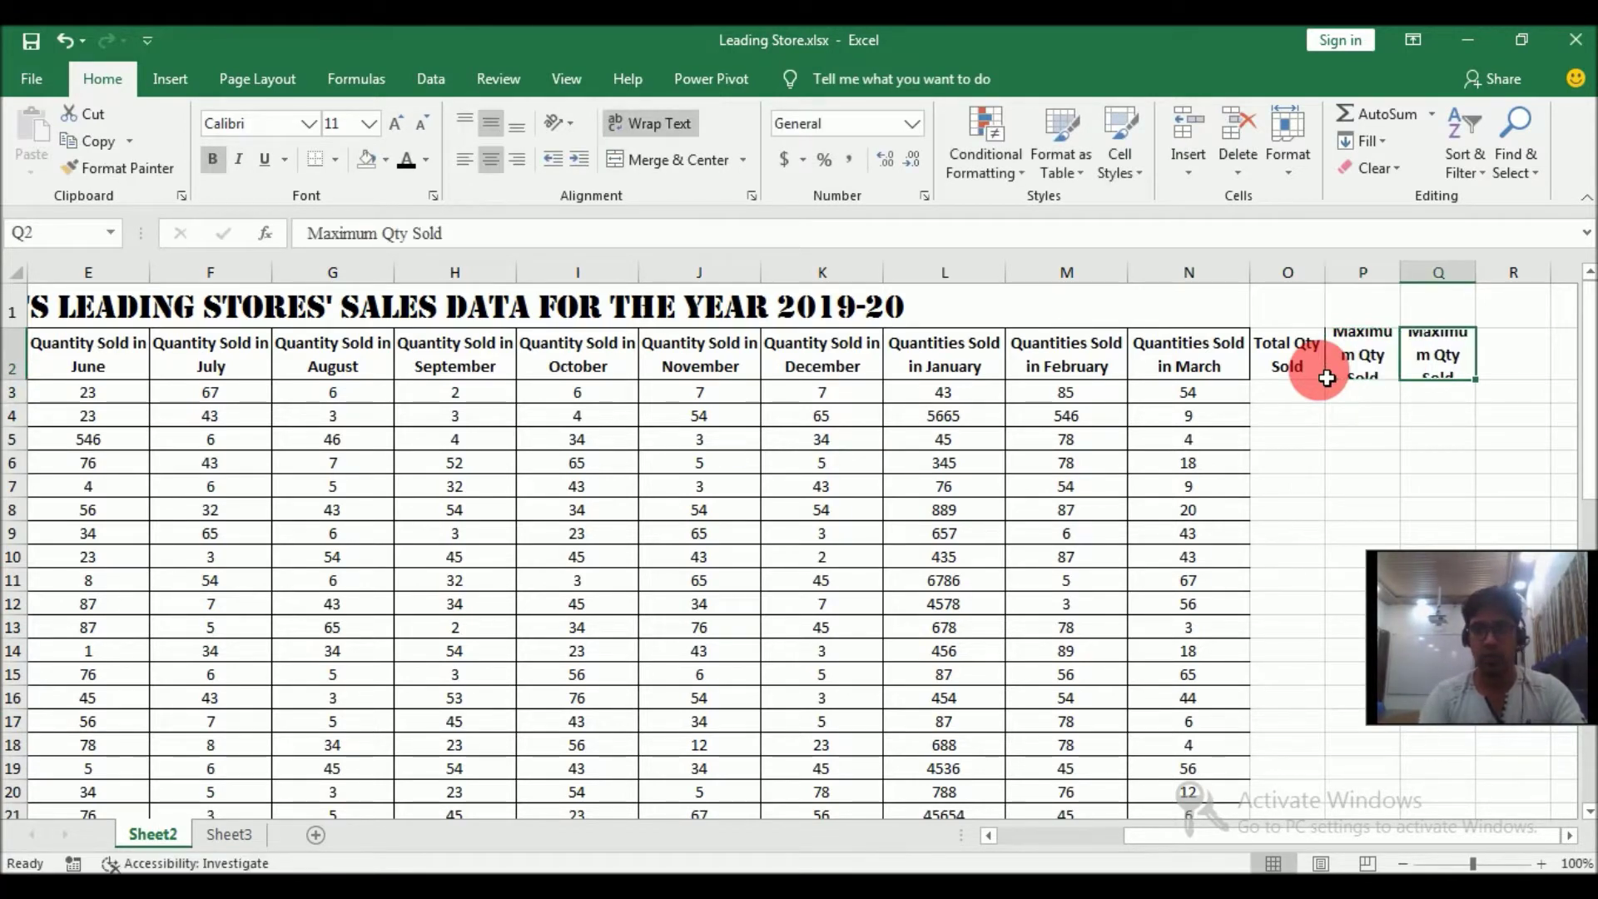
key("F2")
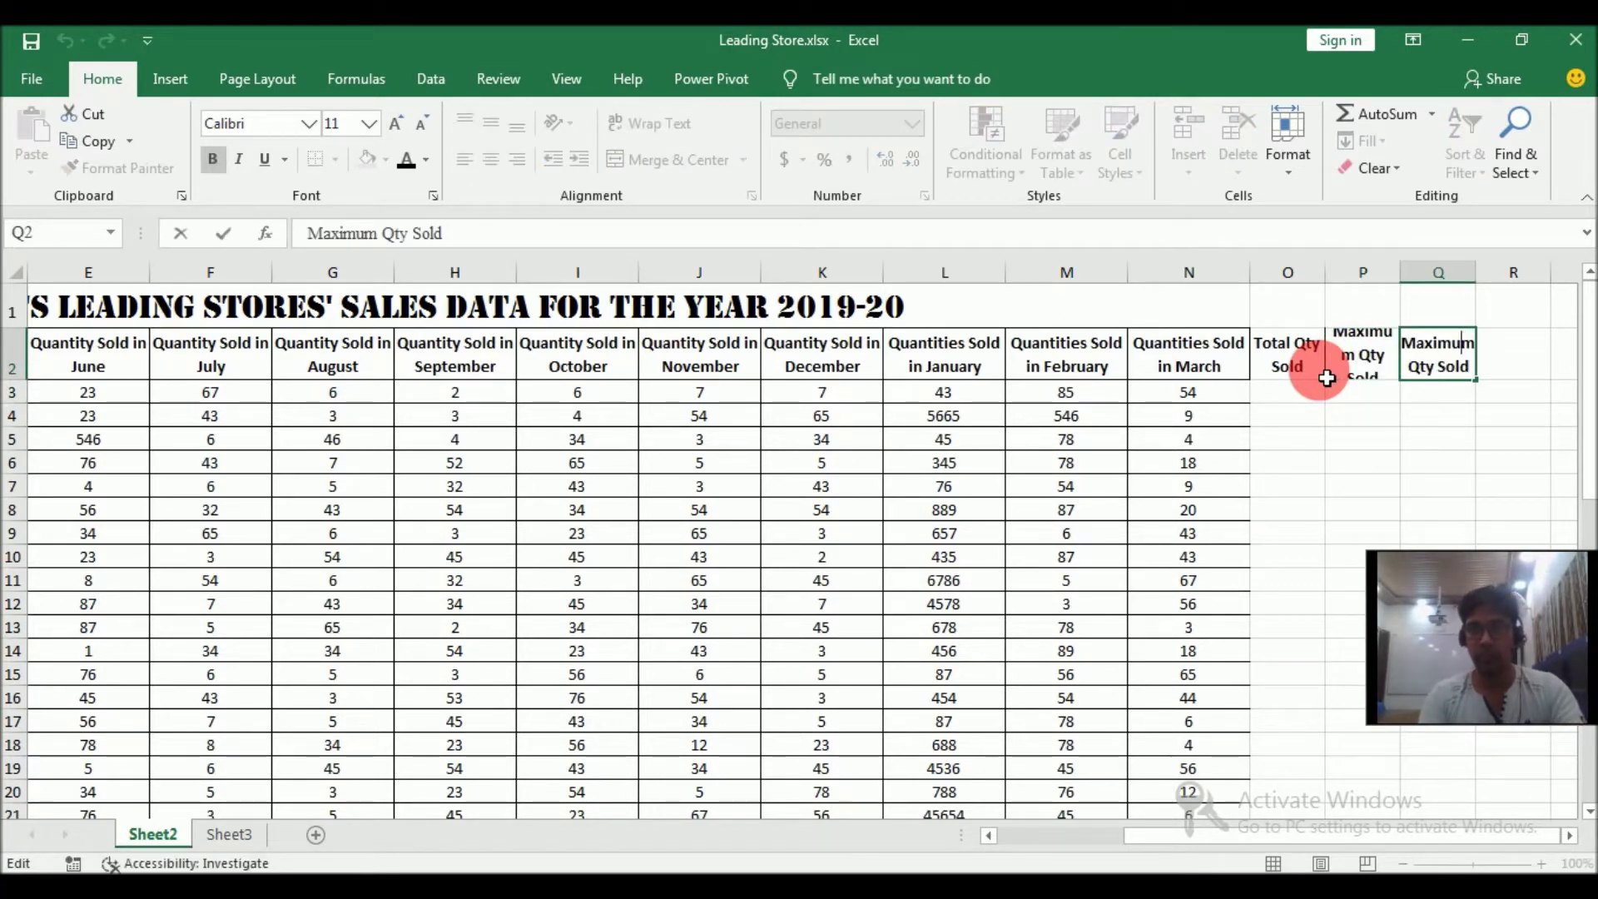
key("BackSpace")
key("BackSpace")
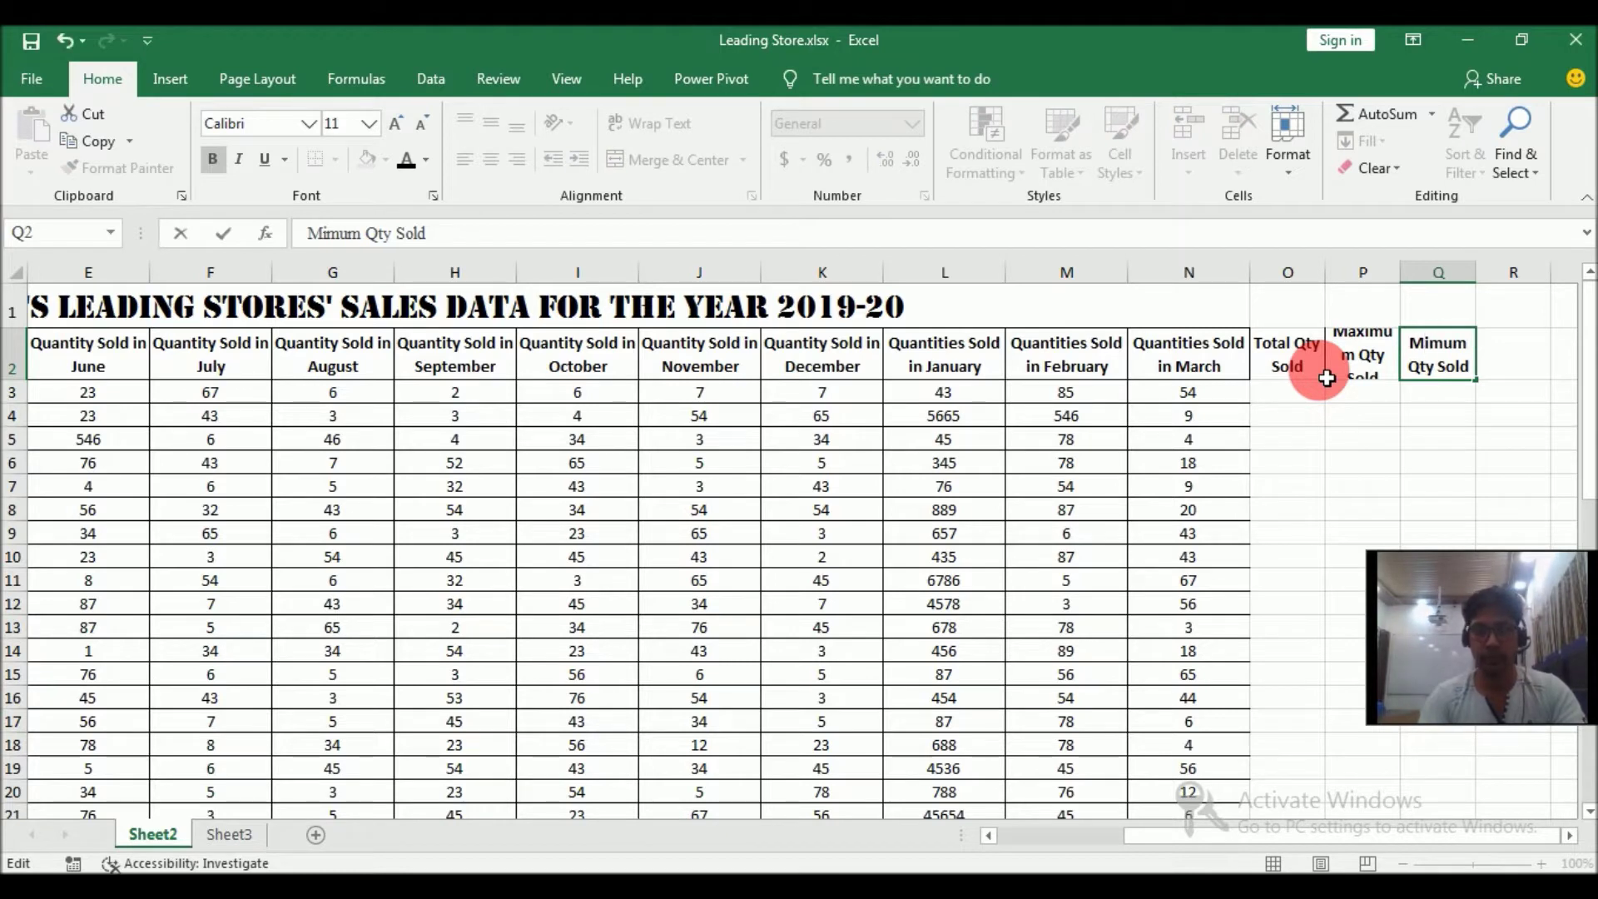
type("ni")
key("Return")
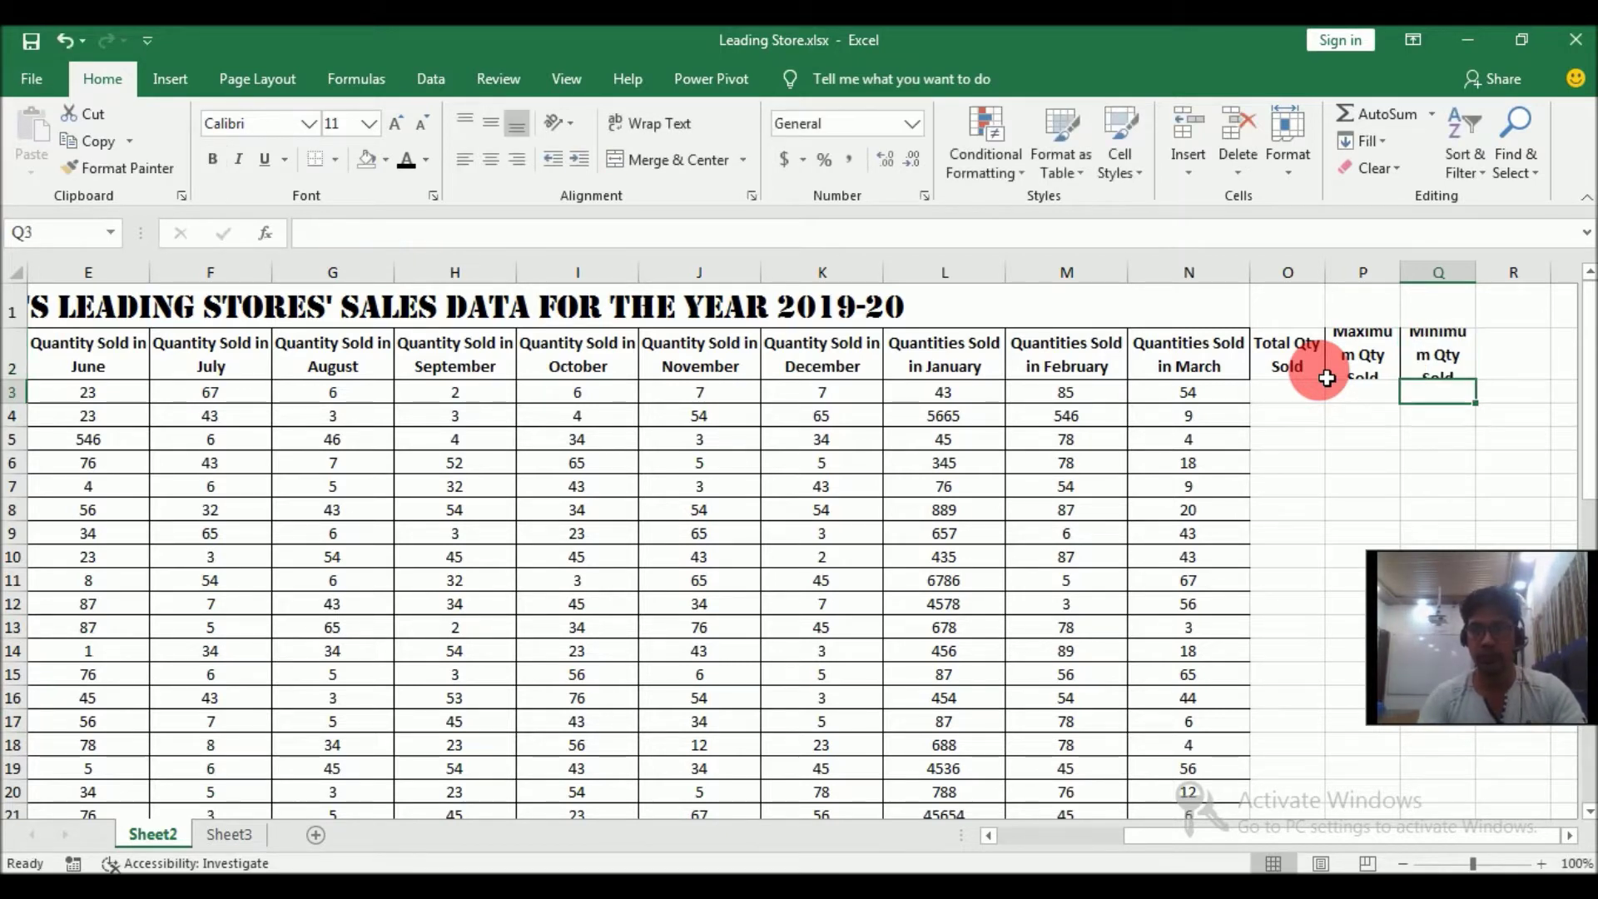
- Enter the header "Average Qty Sold" in cell R2
key("Right")
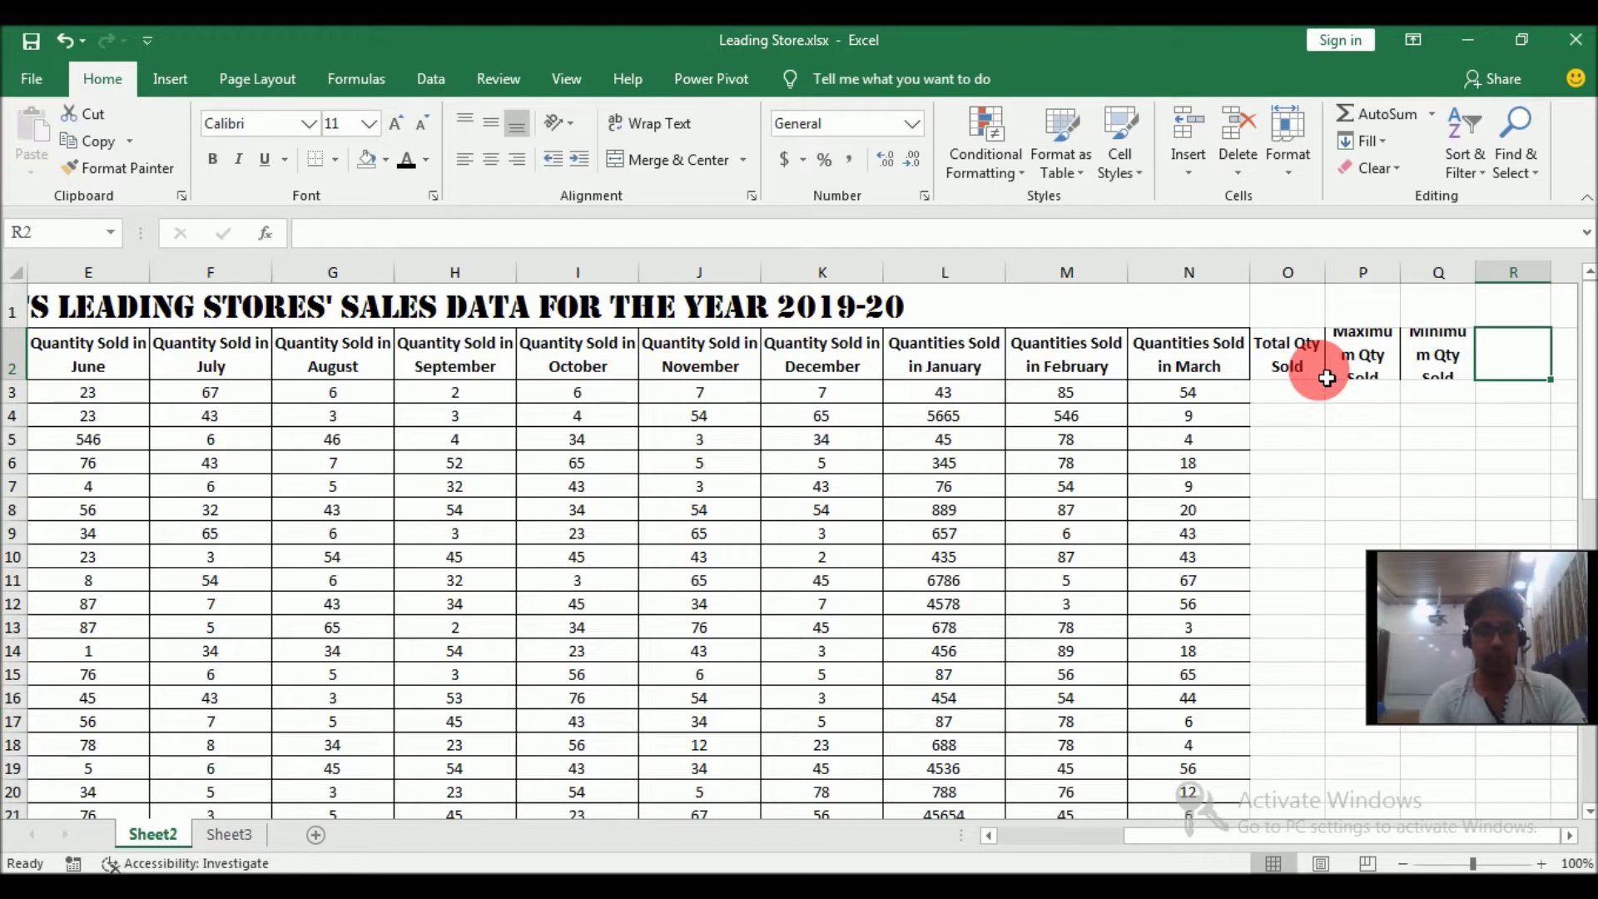
type("Average Qty Sold")
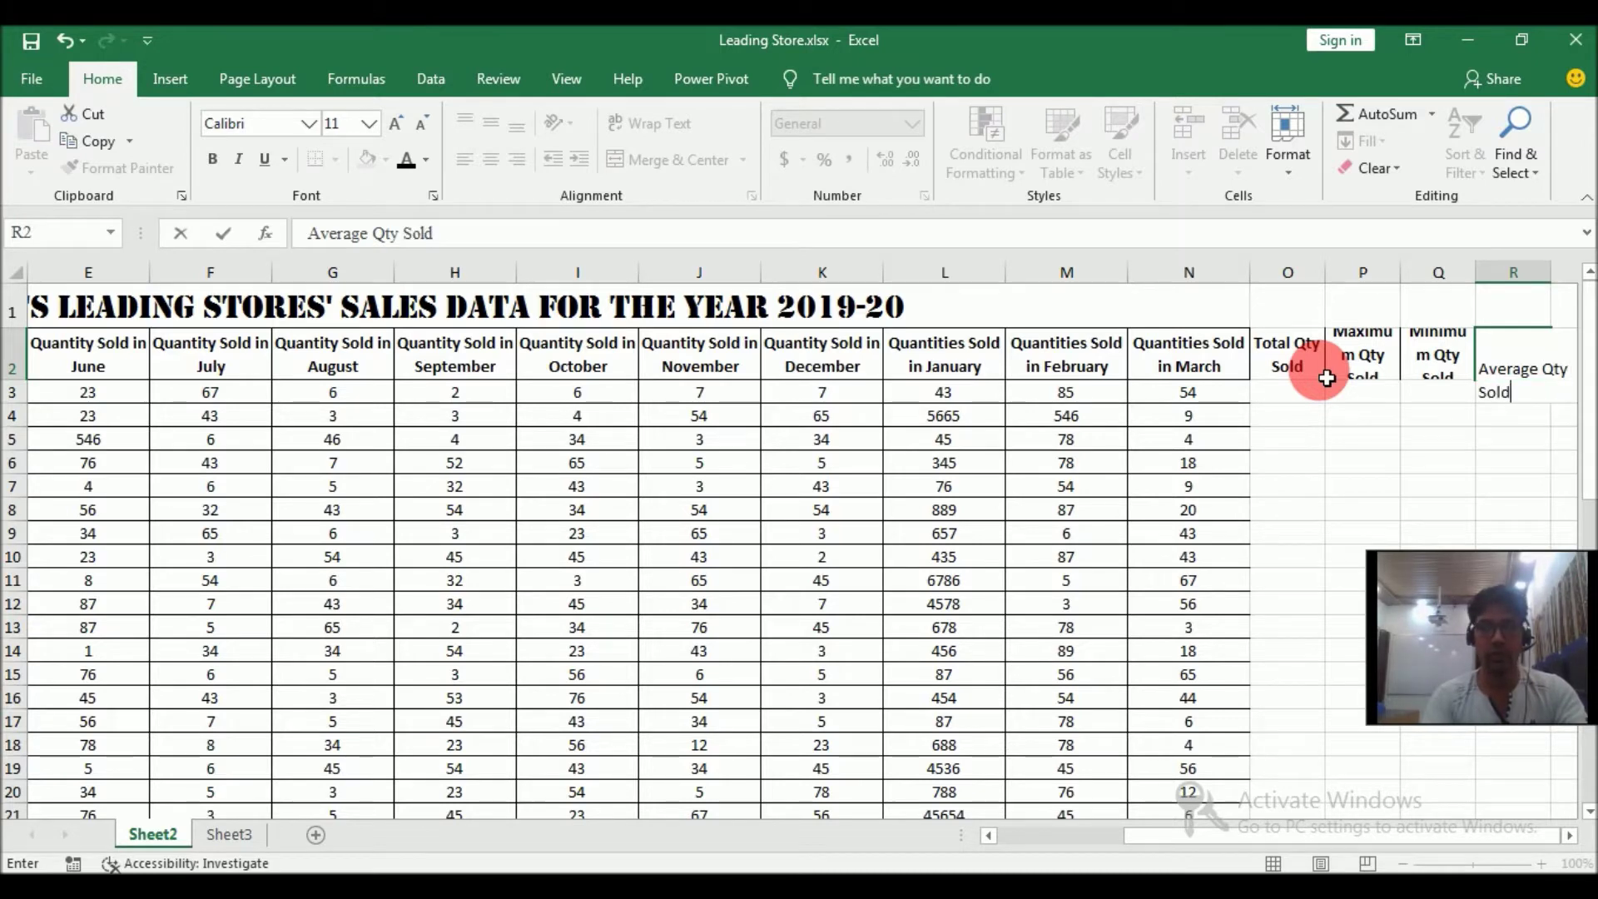
key("Return")
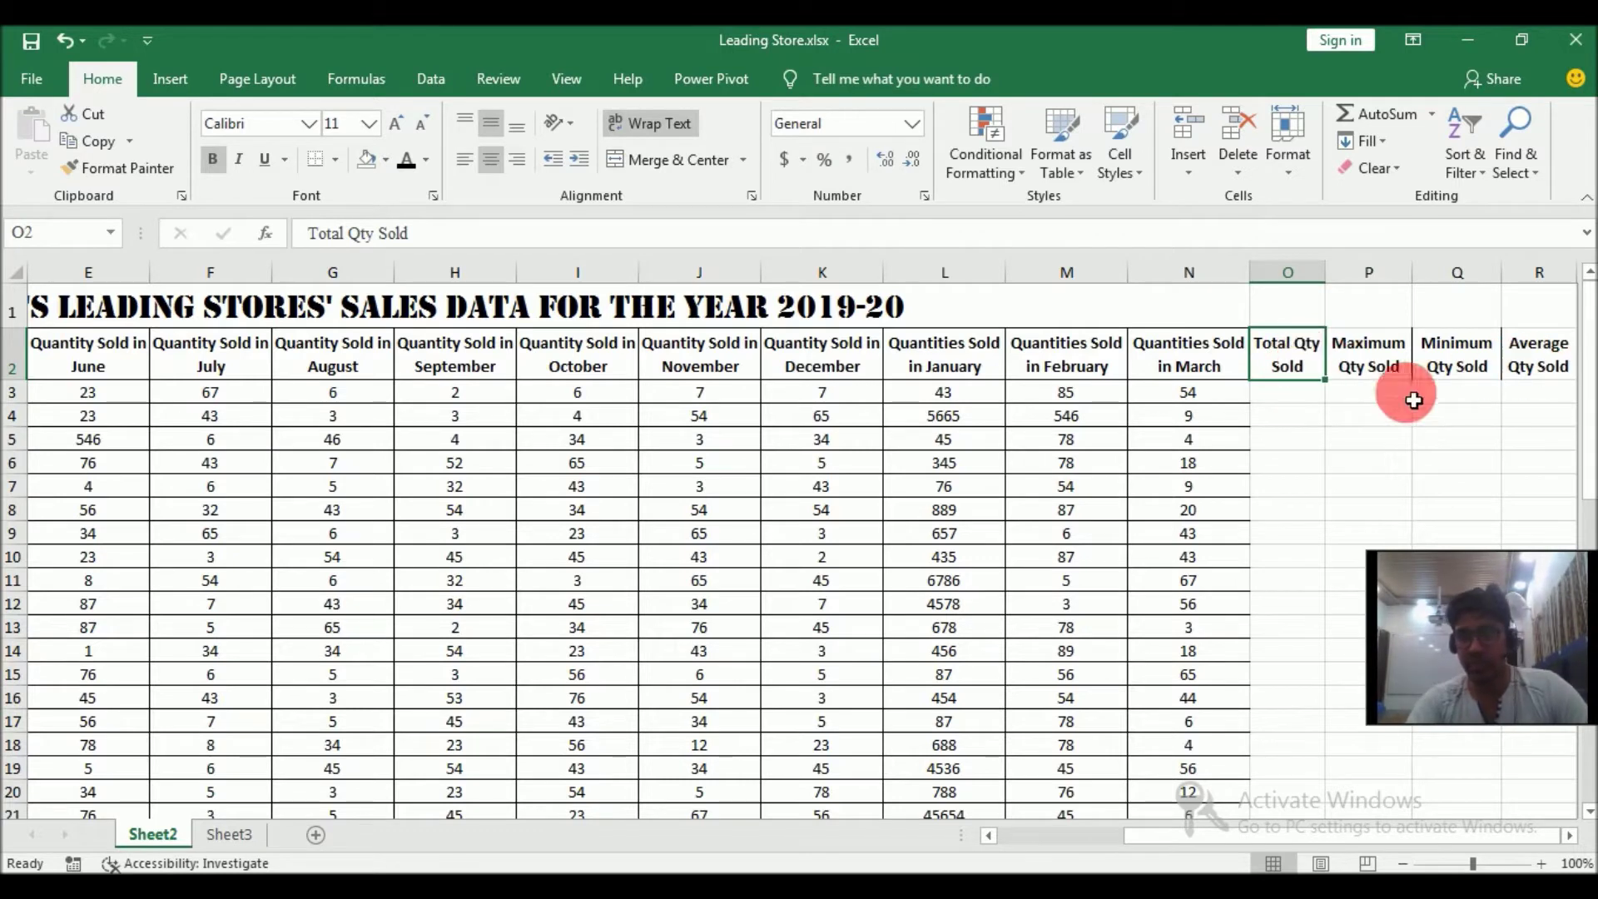
- Total the Windows Phone's April to March quantities in O3 with the formula =SUM(C3:N3)
left_click(1300, 403)
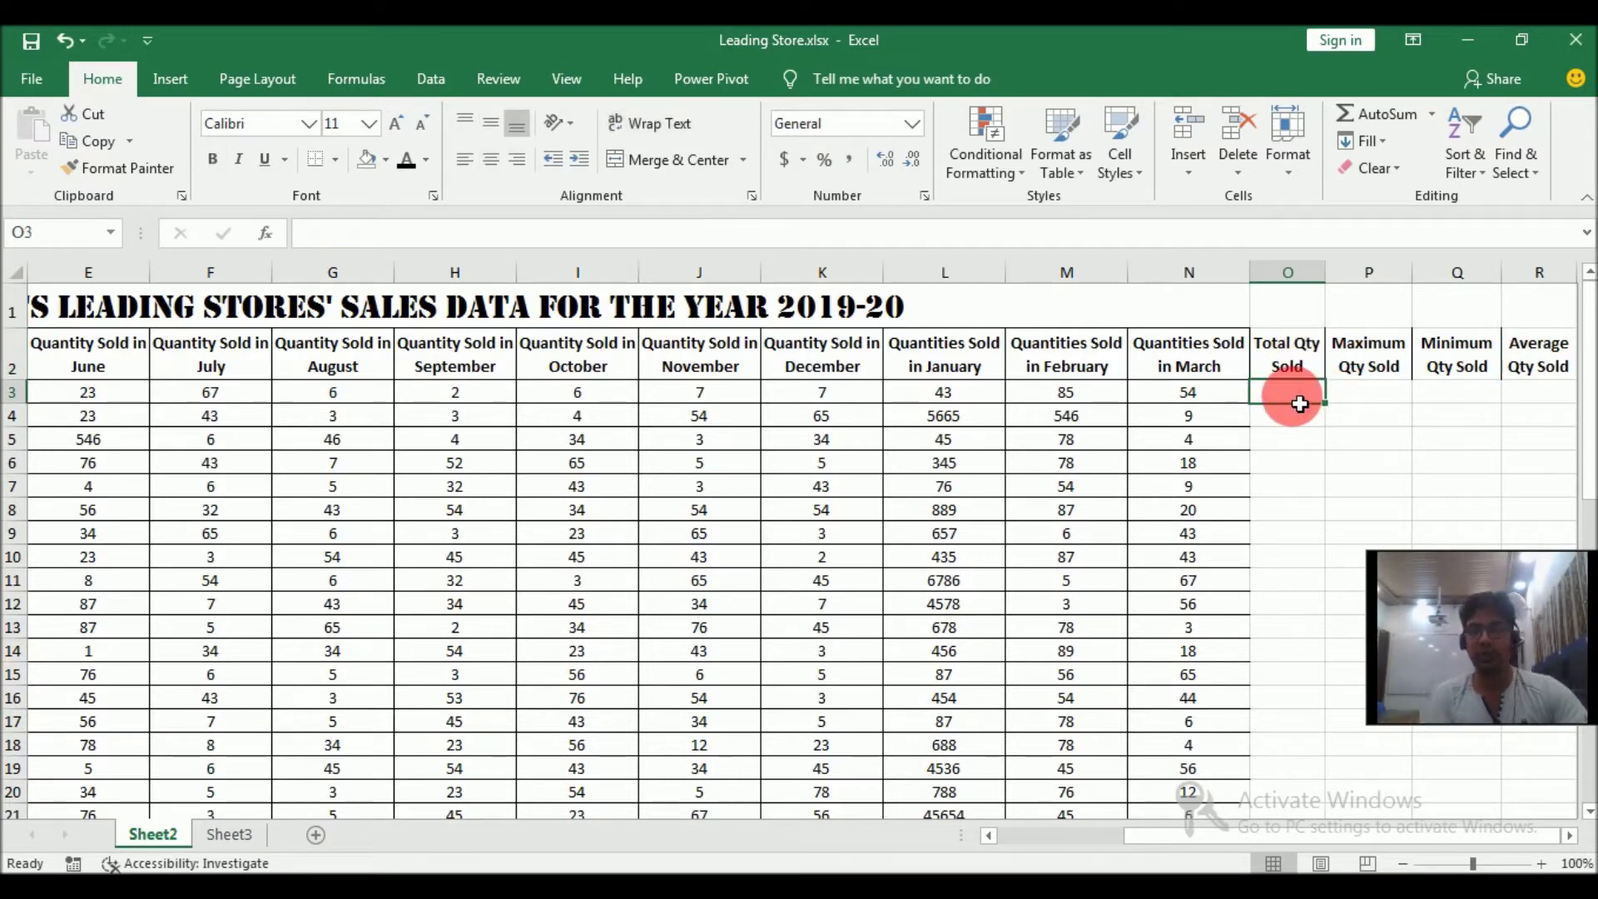
type("=")
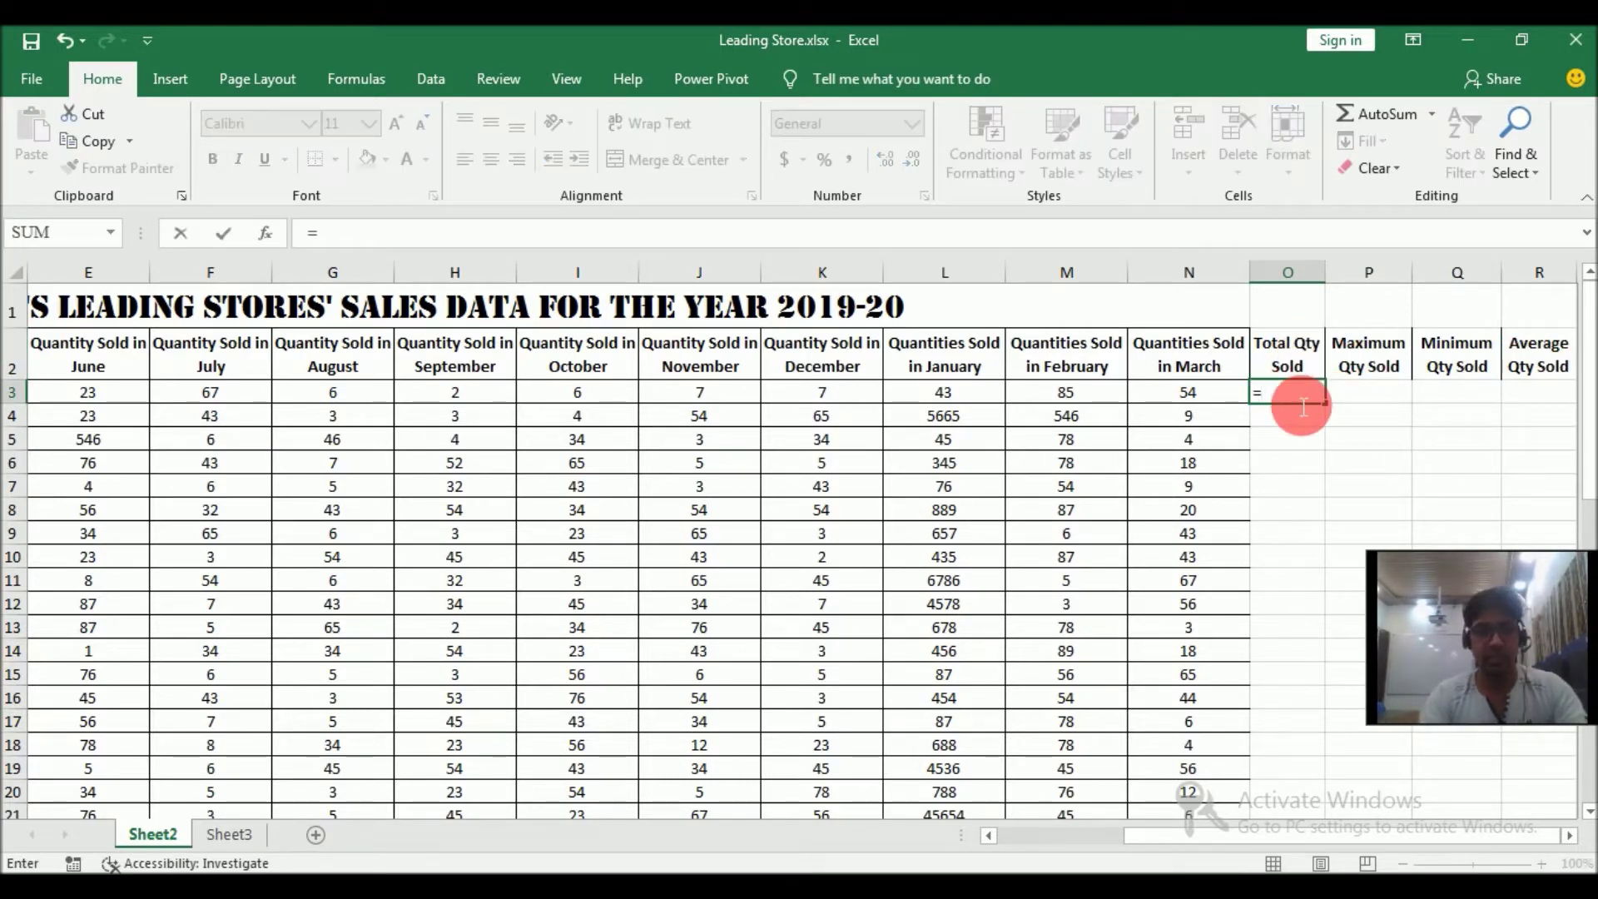
type("SUM(")
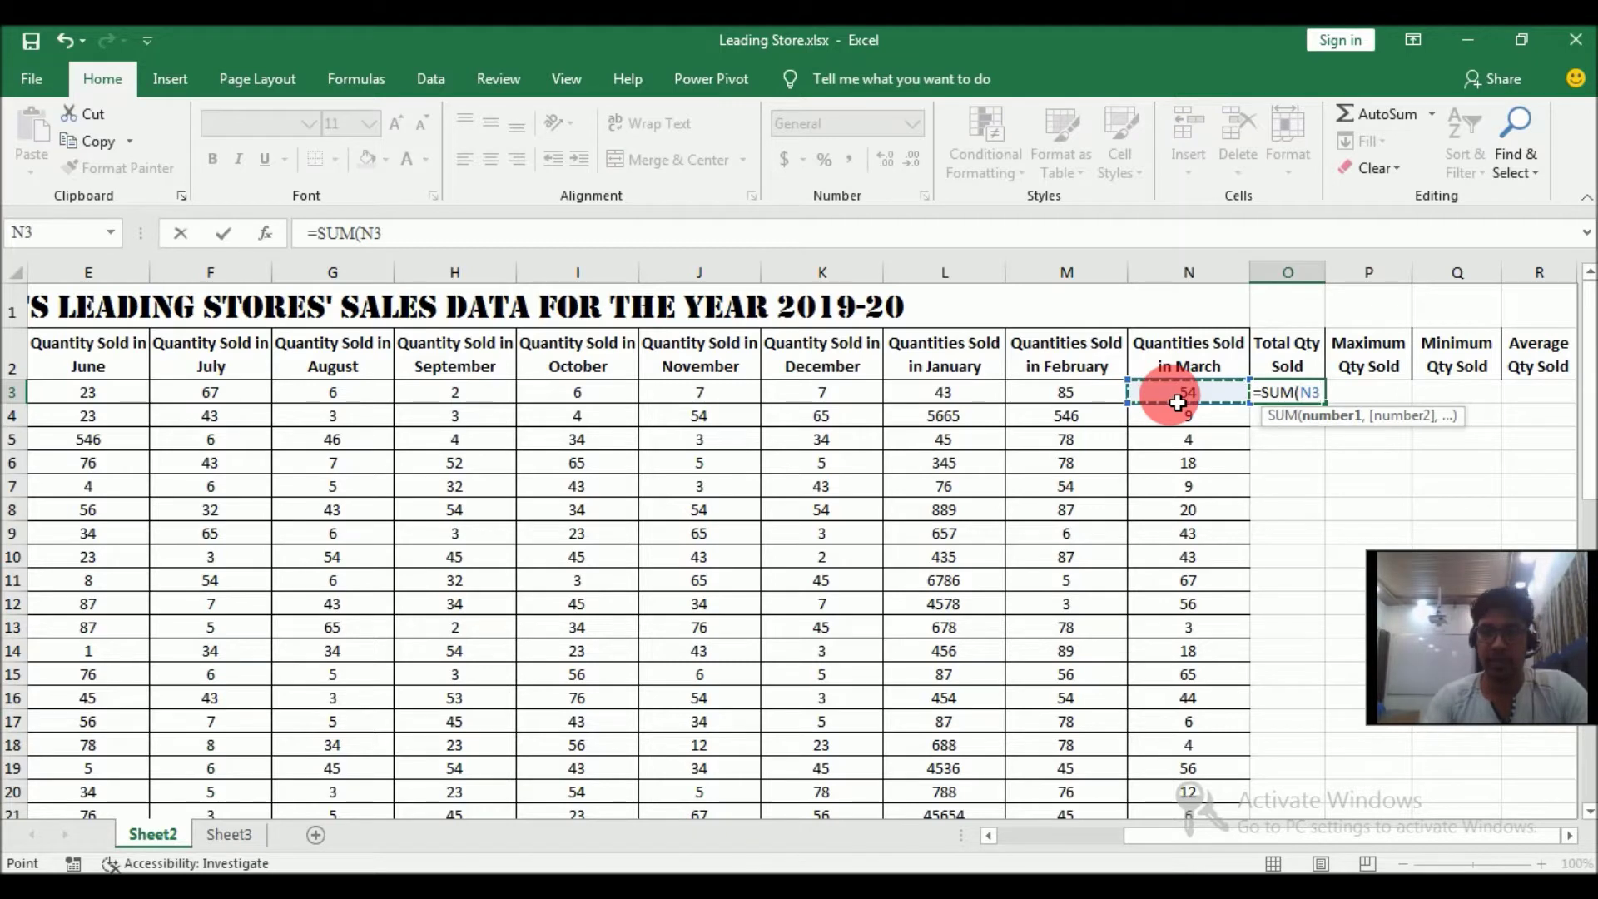
key("shift+Left")
key("shift+Left")
key("shift+Left")
key("shift+Left")
key("shift+Left")
key("shift+Left")
key("shift+Left")
key("shift+Left")
key("shift+Left")
key("shift+Left")
key("shift+Left")
key("shift+Left")
key("shift+Left")
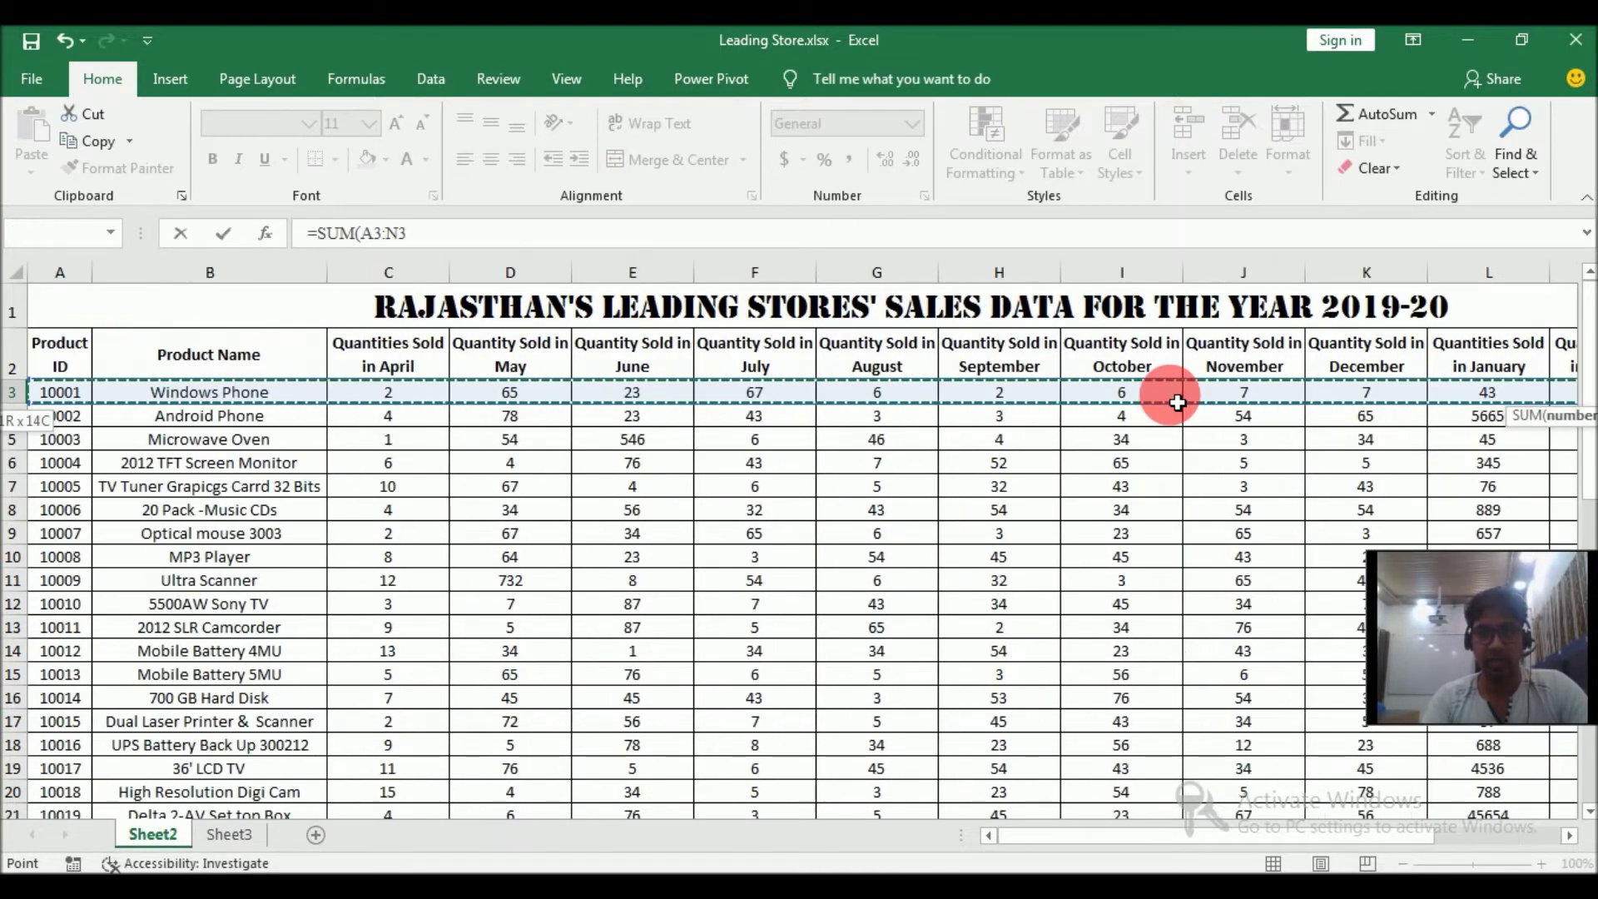
key("shift+Right")
key("shift+Right")
key("shift+Right")
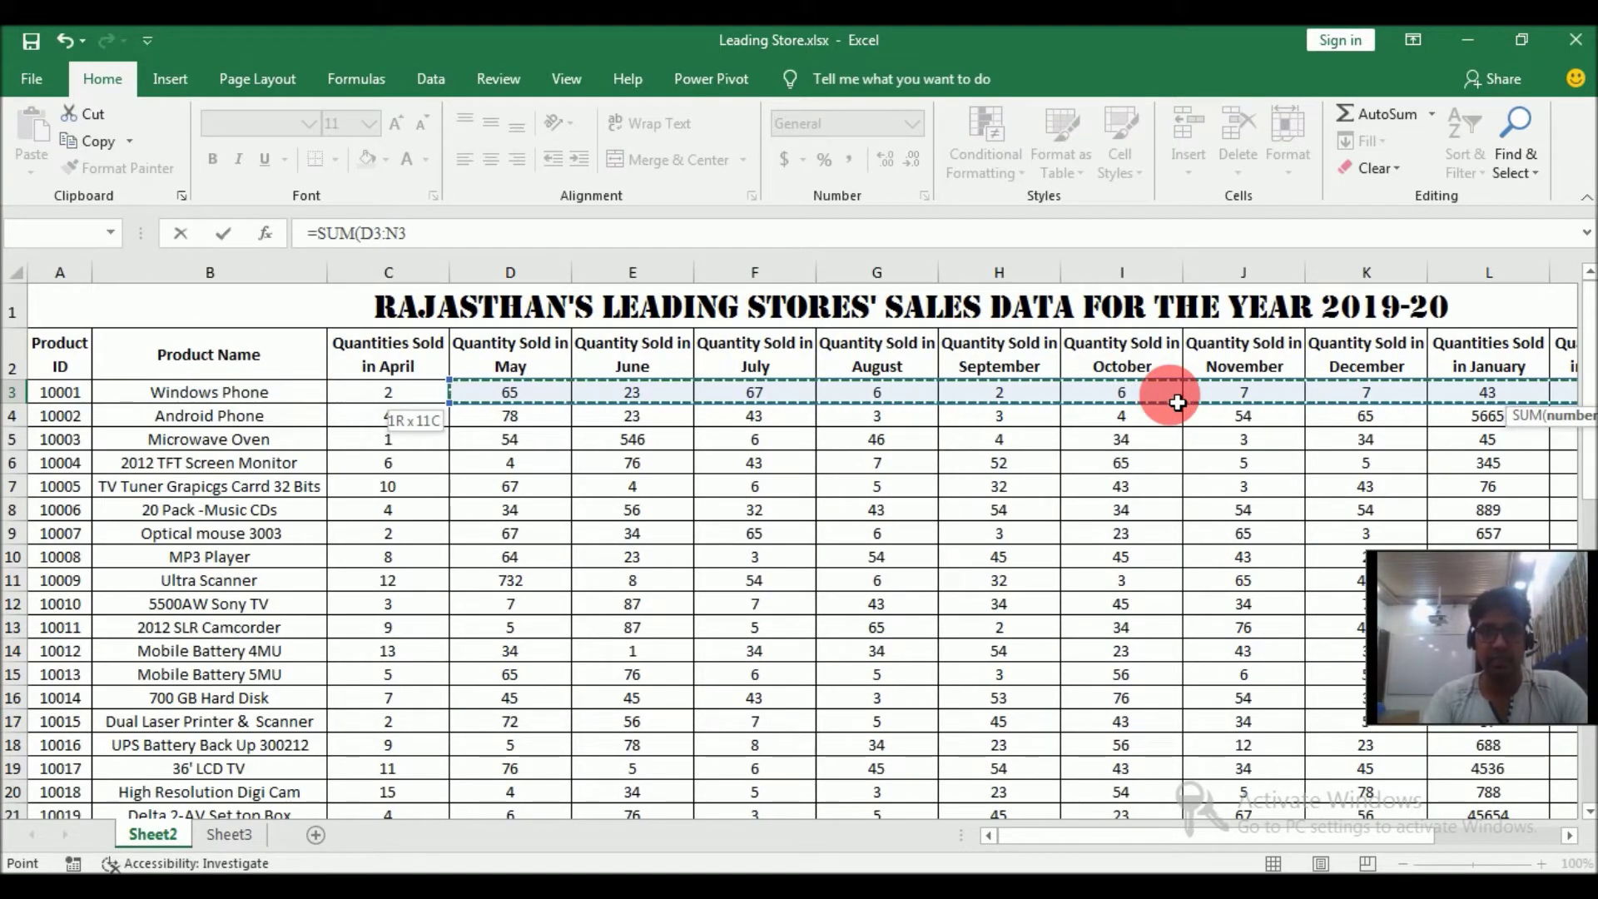
key("shift+Left")
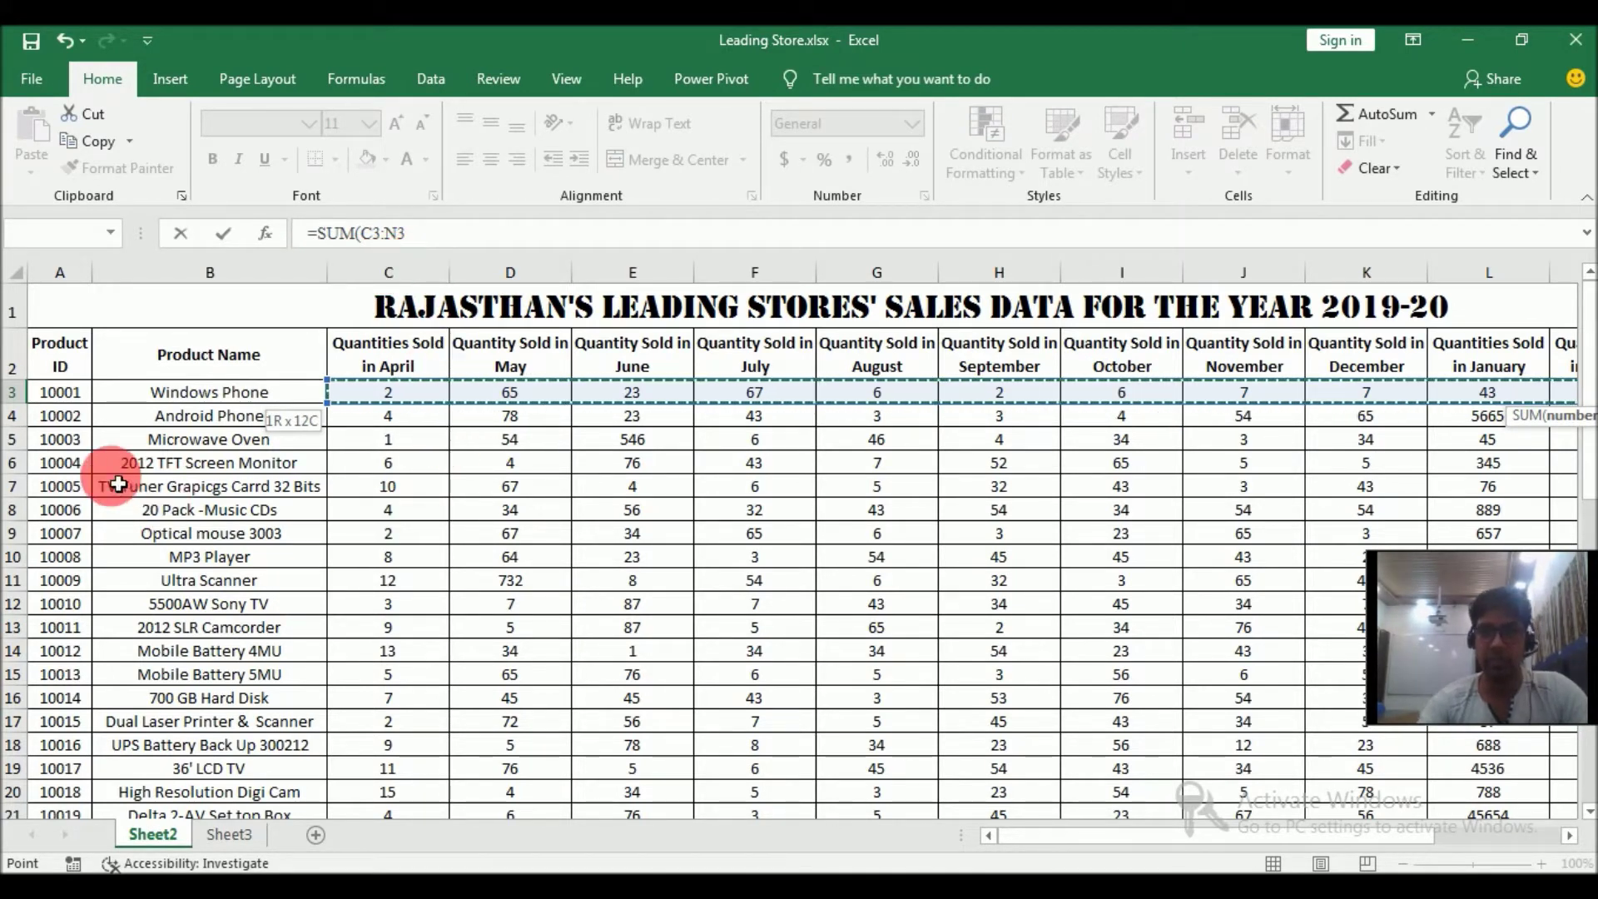
key("Return")
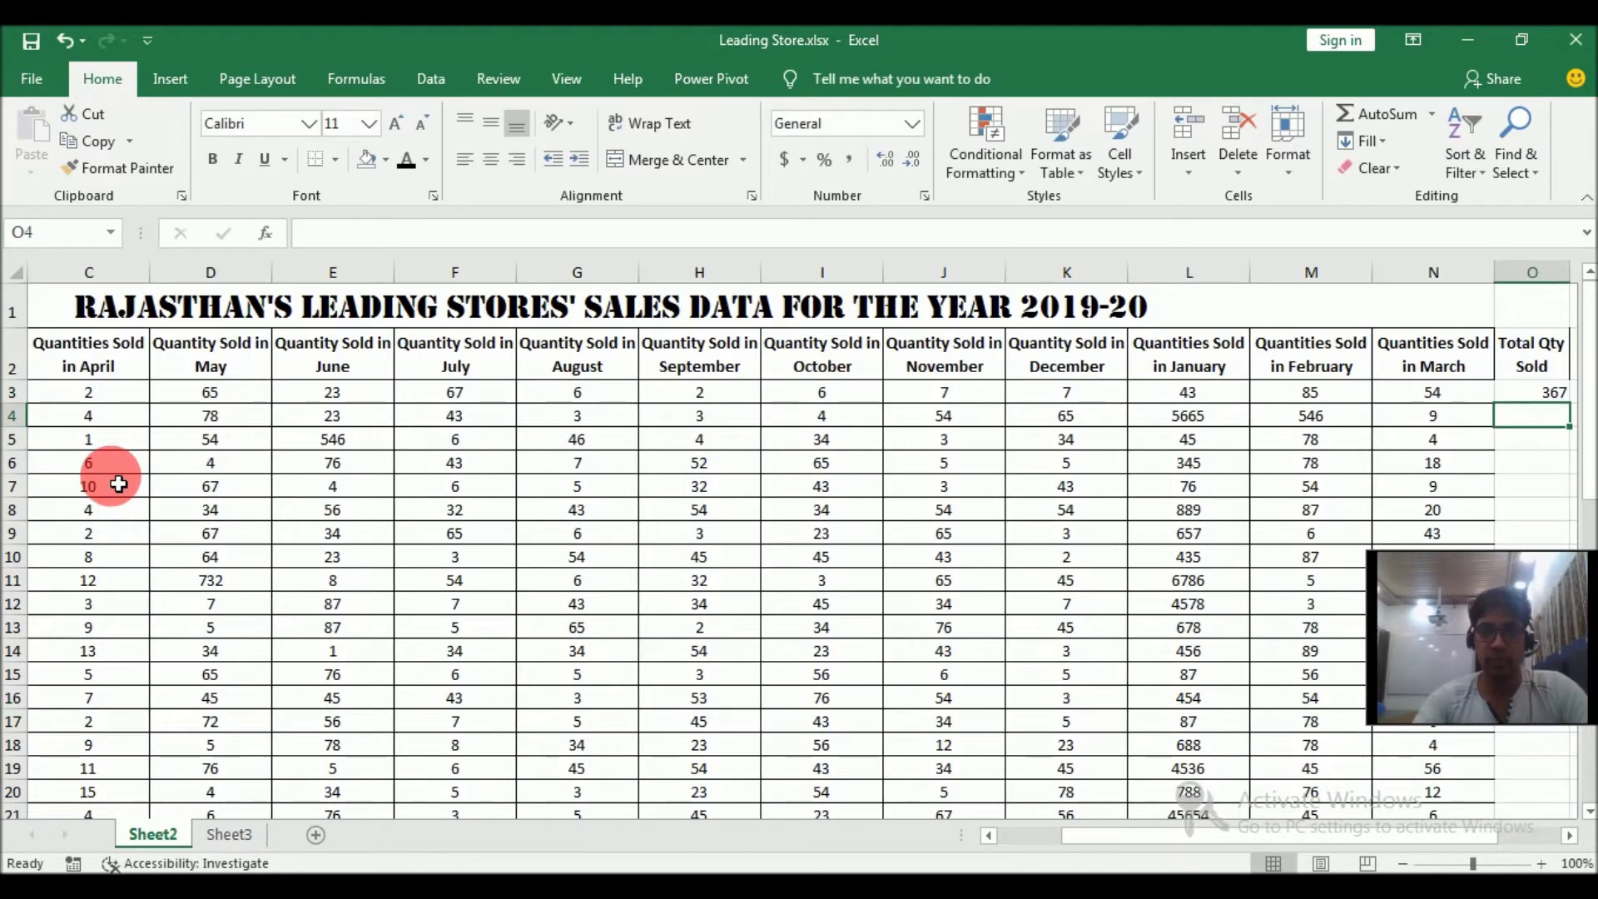
- Copy the SUM formula from O3 into O4:O52 so every remaining product gets its yearly total
left_click(88, 394)
key("Left")
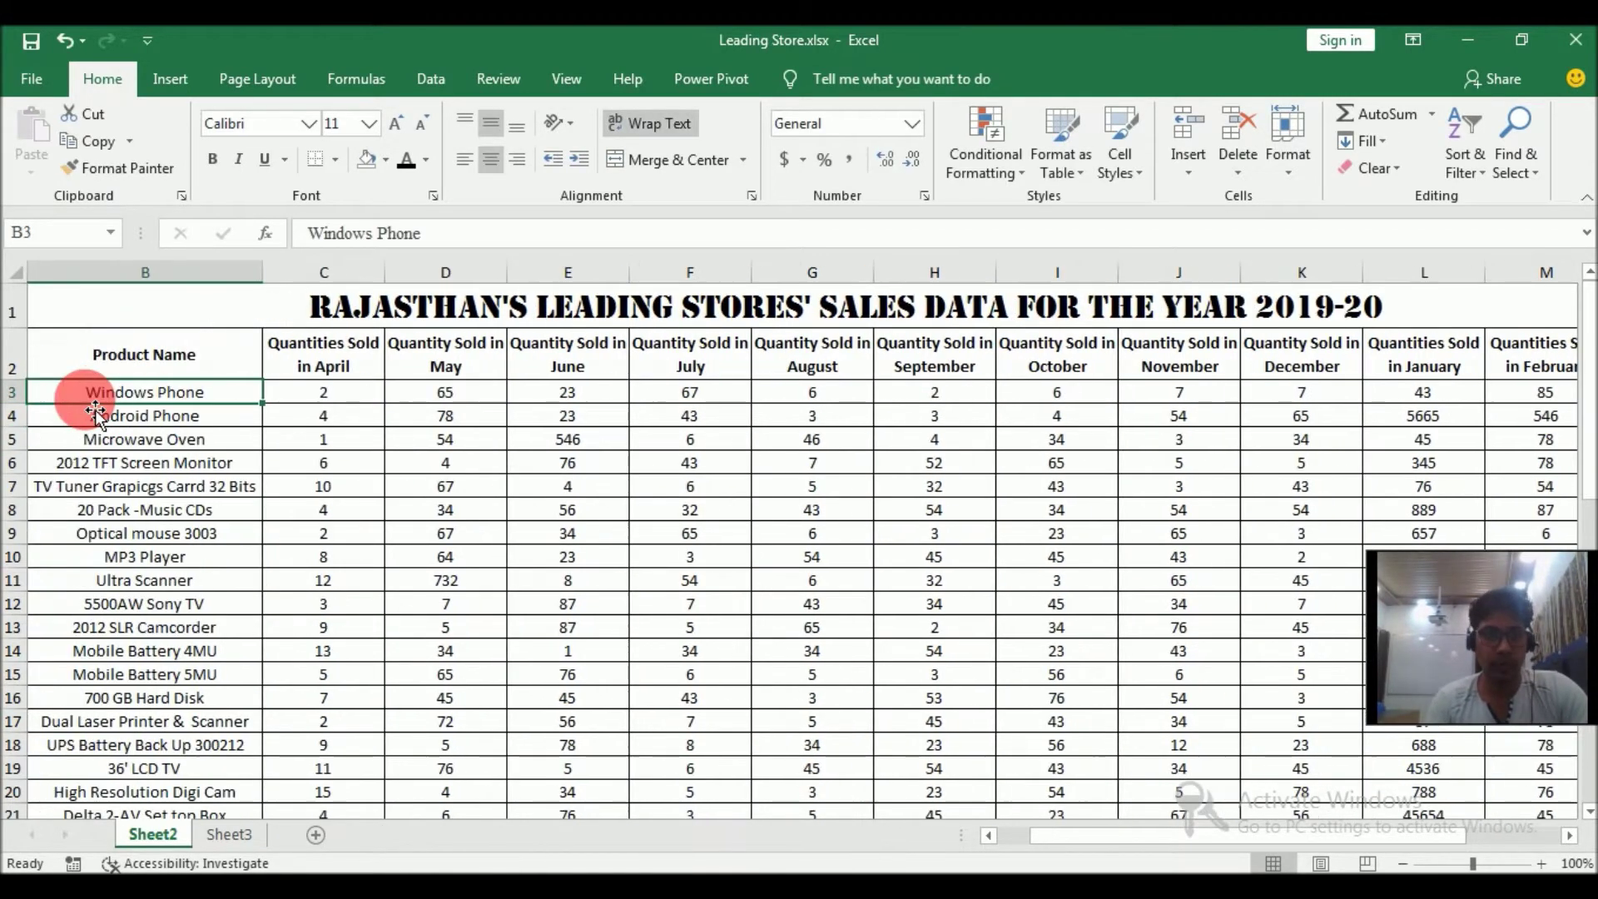
key("Left")
key("Right")
key("ctrl+Right")
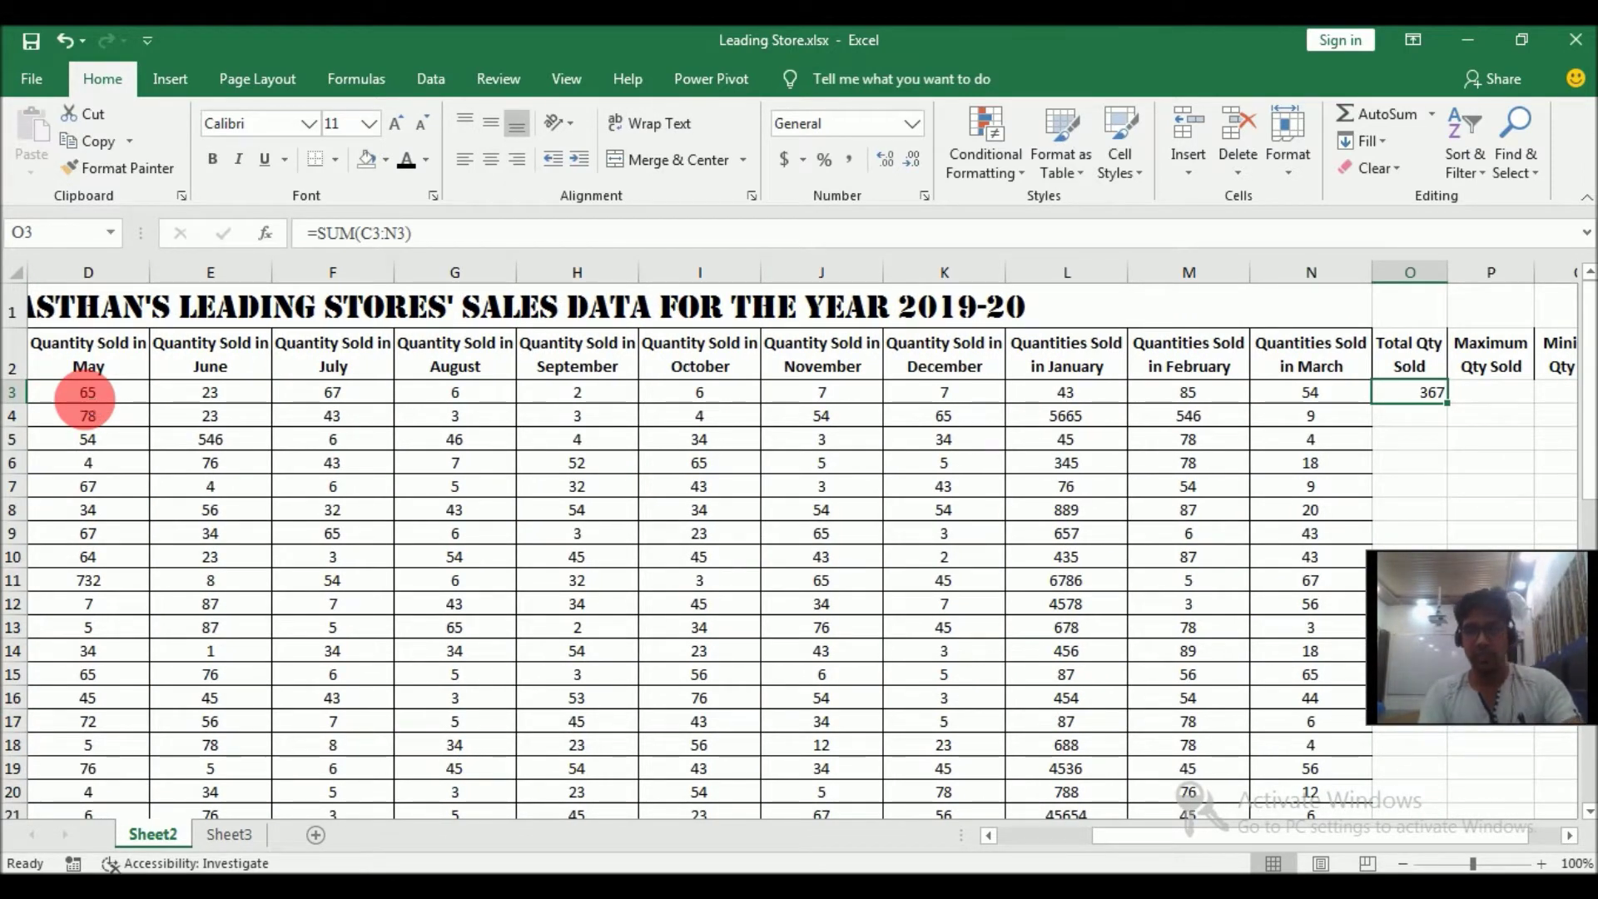
key("ctrl+c")
key("Down")
key("shift+Down")
key("shift+Down")
key("shift+Down")
key("shift+Down")
key("shift+Down")
key("shift+Down")
key("shift+Down")
key("shift+Down")
key("shift+Down")
key("shift+Down")
key("shift+Down")
key("shift+Down")
key("shift+Down")
key("shift+Down")
key("shift+Down")
key("shift+Down")
key("shift+Down")
key("shift+Down")
key("shift+Down")
key("shift+Down")
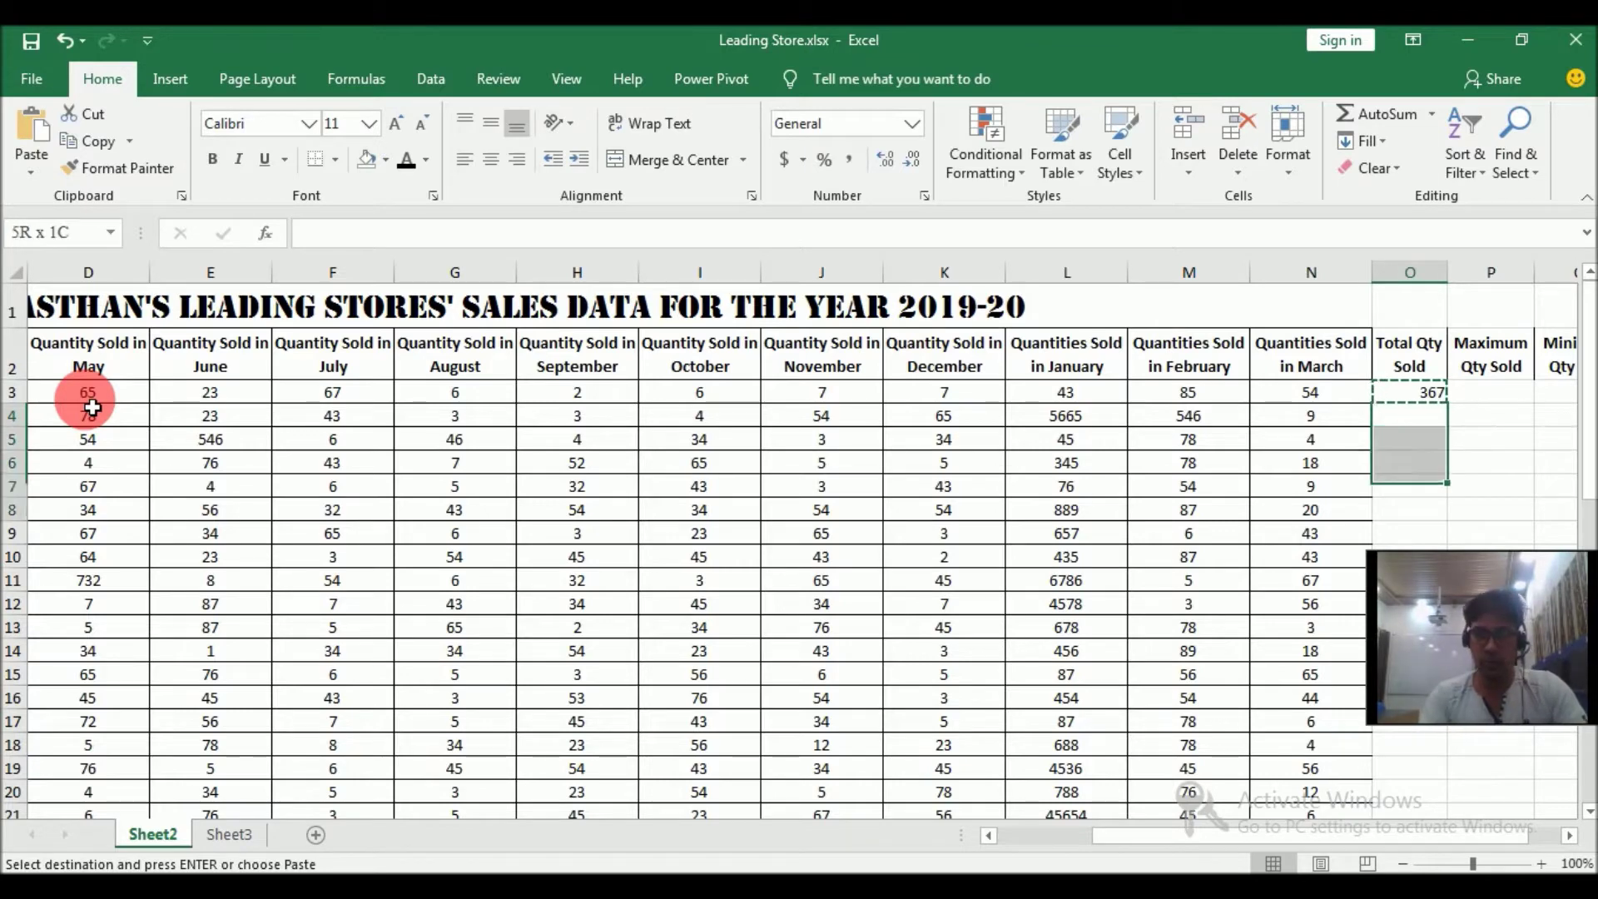
key("shift+Down")
key("shift+Down")
key("shift+Down")
key("shift+Down")
key("shift+Down")
key("shift+Down")
key("shift+Down")
key("shift+Down")
key("shift+Down")
key("shift+Down")
key("shift+Down")
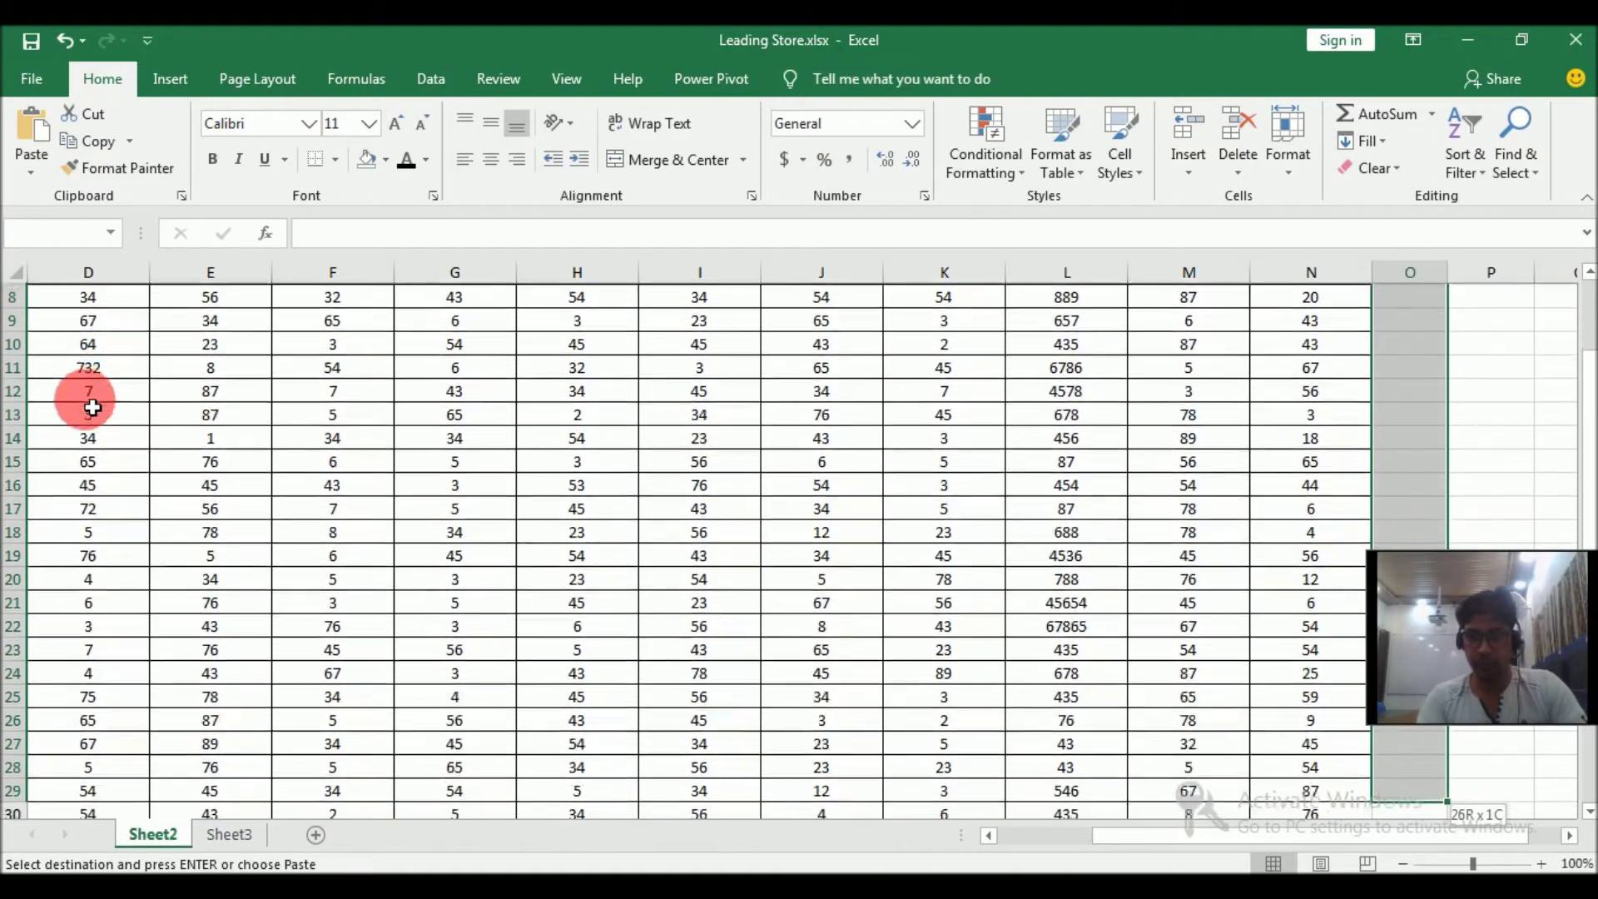
key("shift+Down")
key("shift+Down")
key("shift+Down")
key("shift+Down")
key("shift+Down")
key("shift+Down")
key("shift+Down")
key("shift+Down")
key("shift+Down")
key("shift+Down")
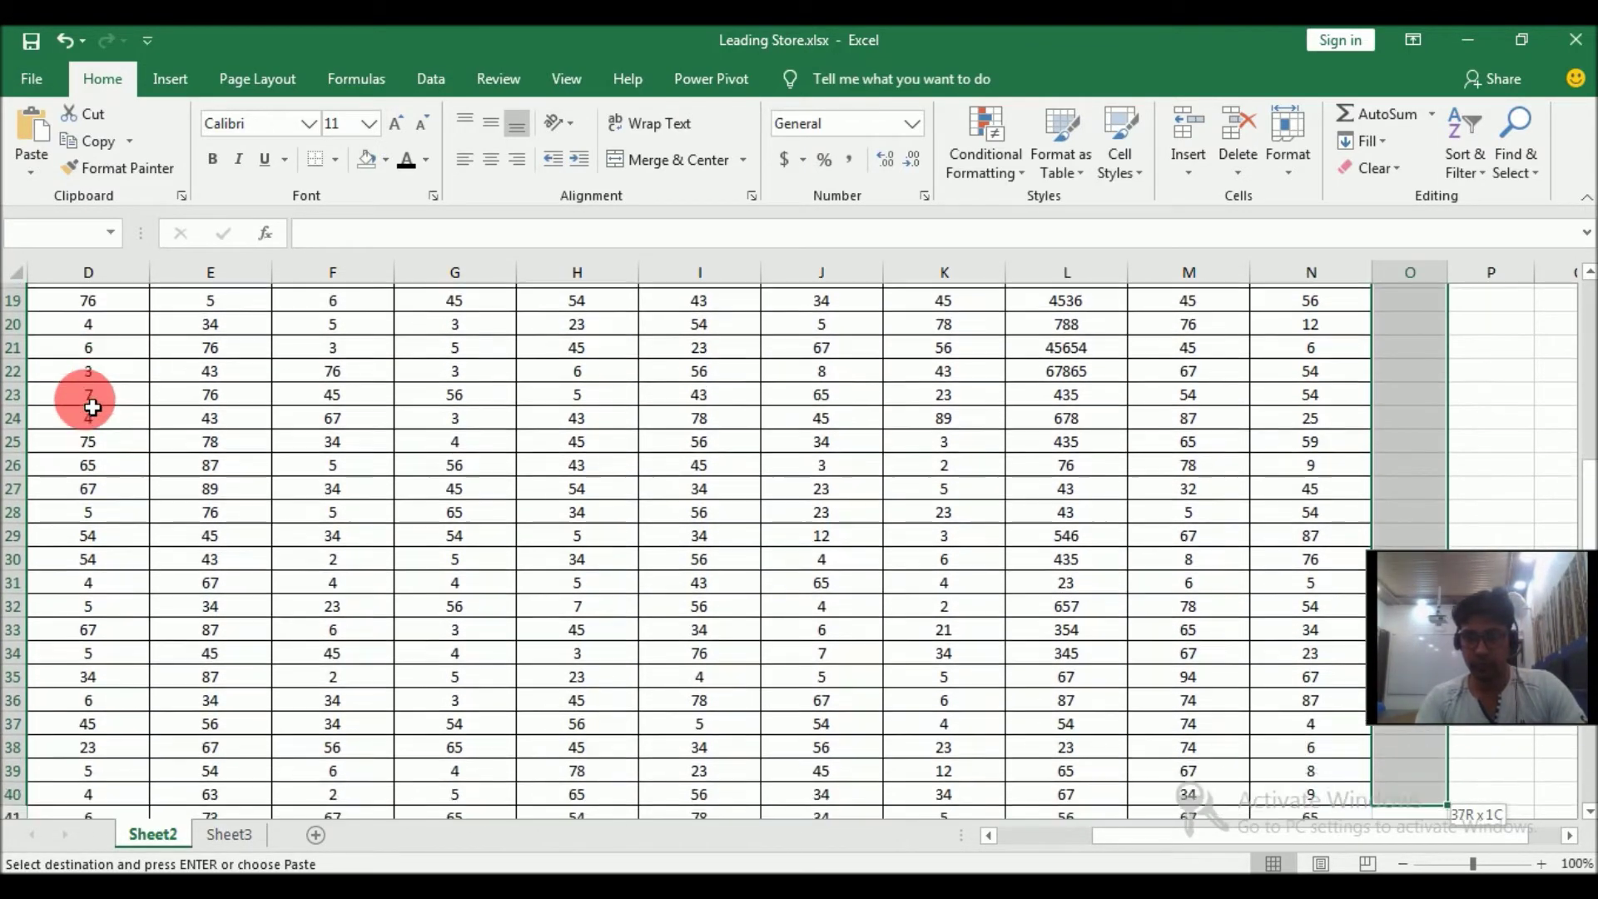
key("shift+Down")
key("shift+Down")
key("shift+Down")
key("shift+Down")
key("shift+Down")
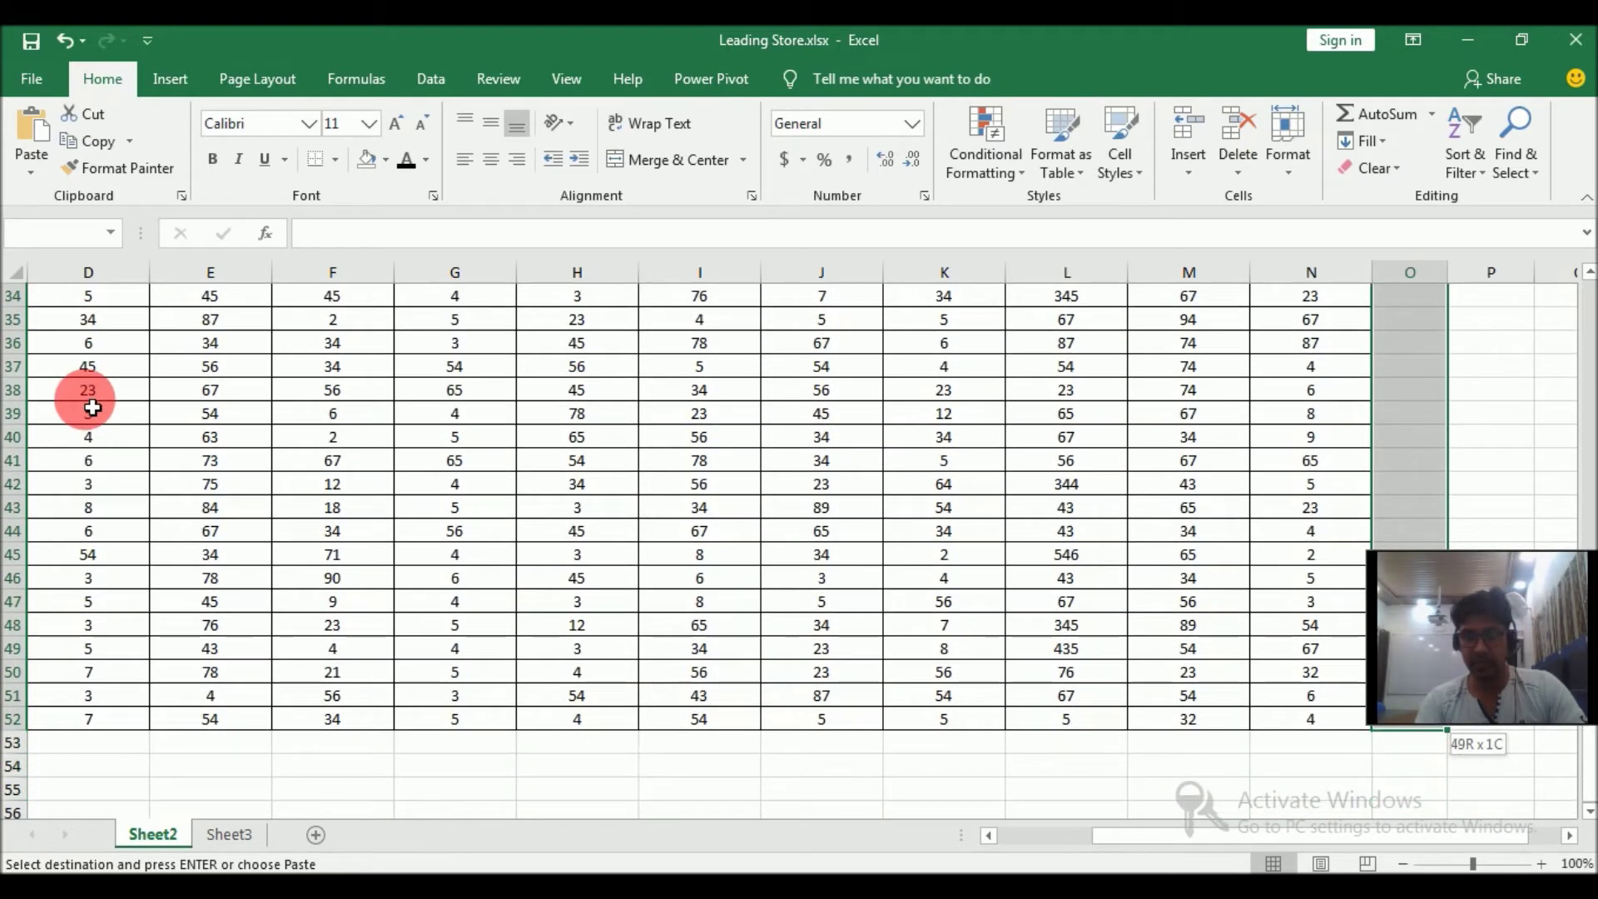
key("Return")
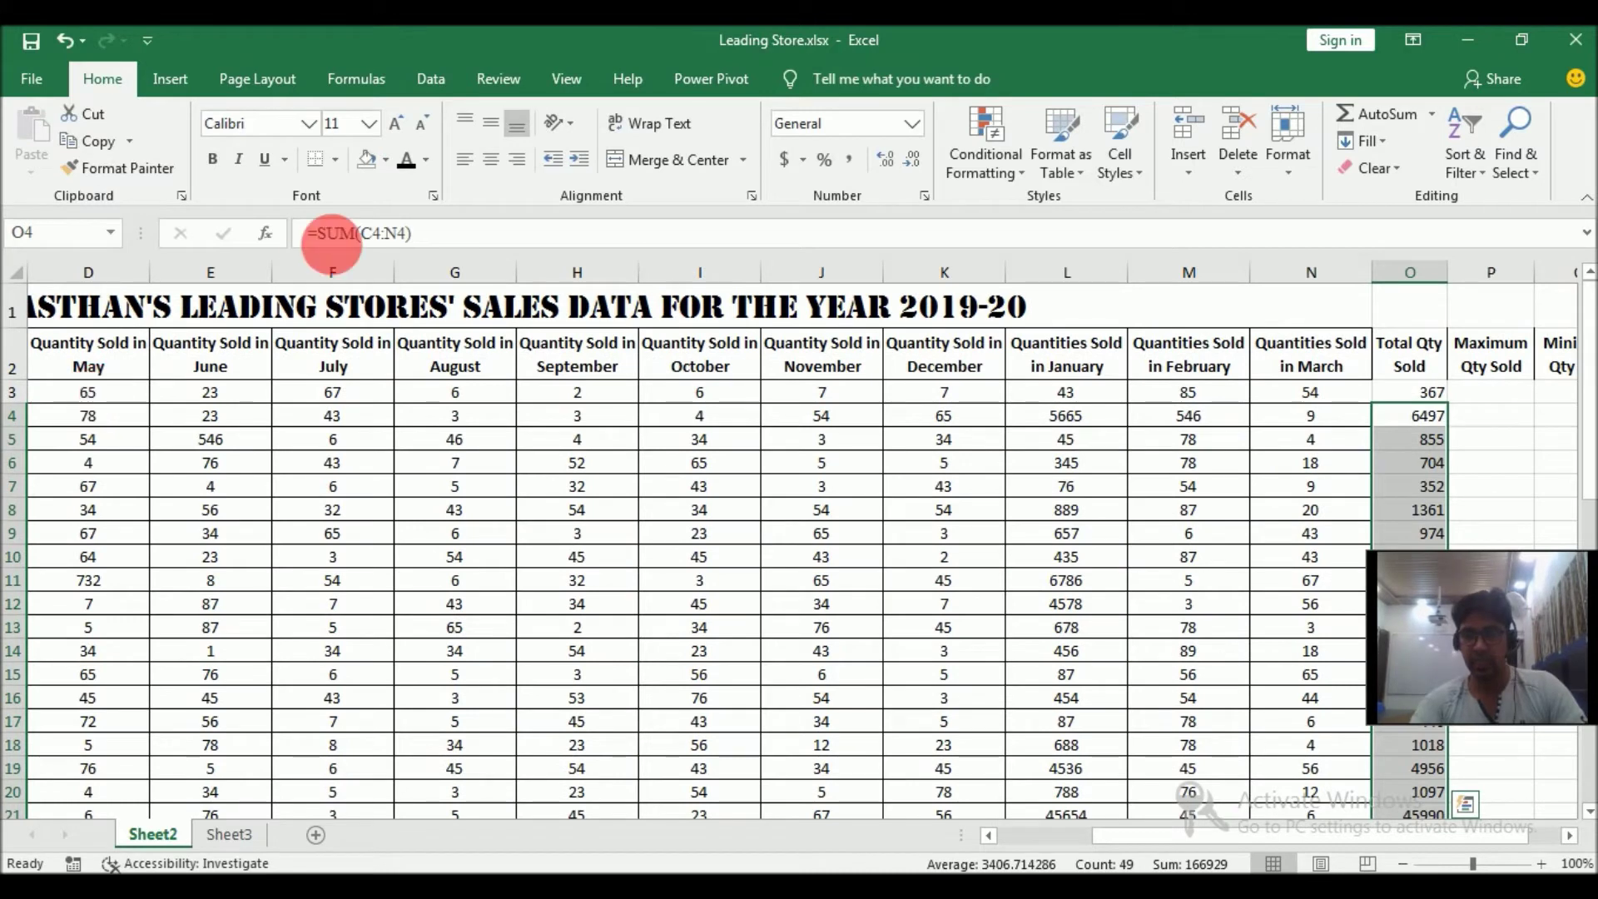
- Give the totals in O3:O52 all borders and make them bold and centred
left_click(1417, 399)
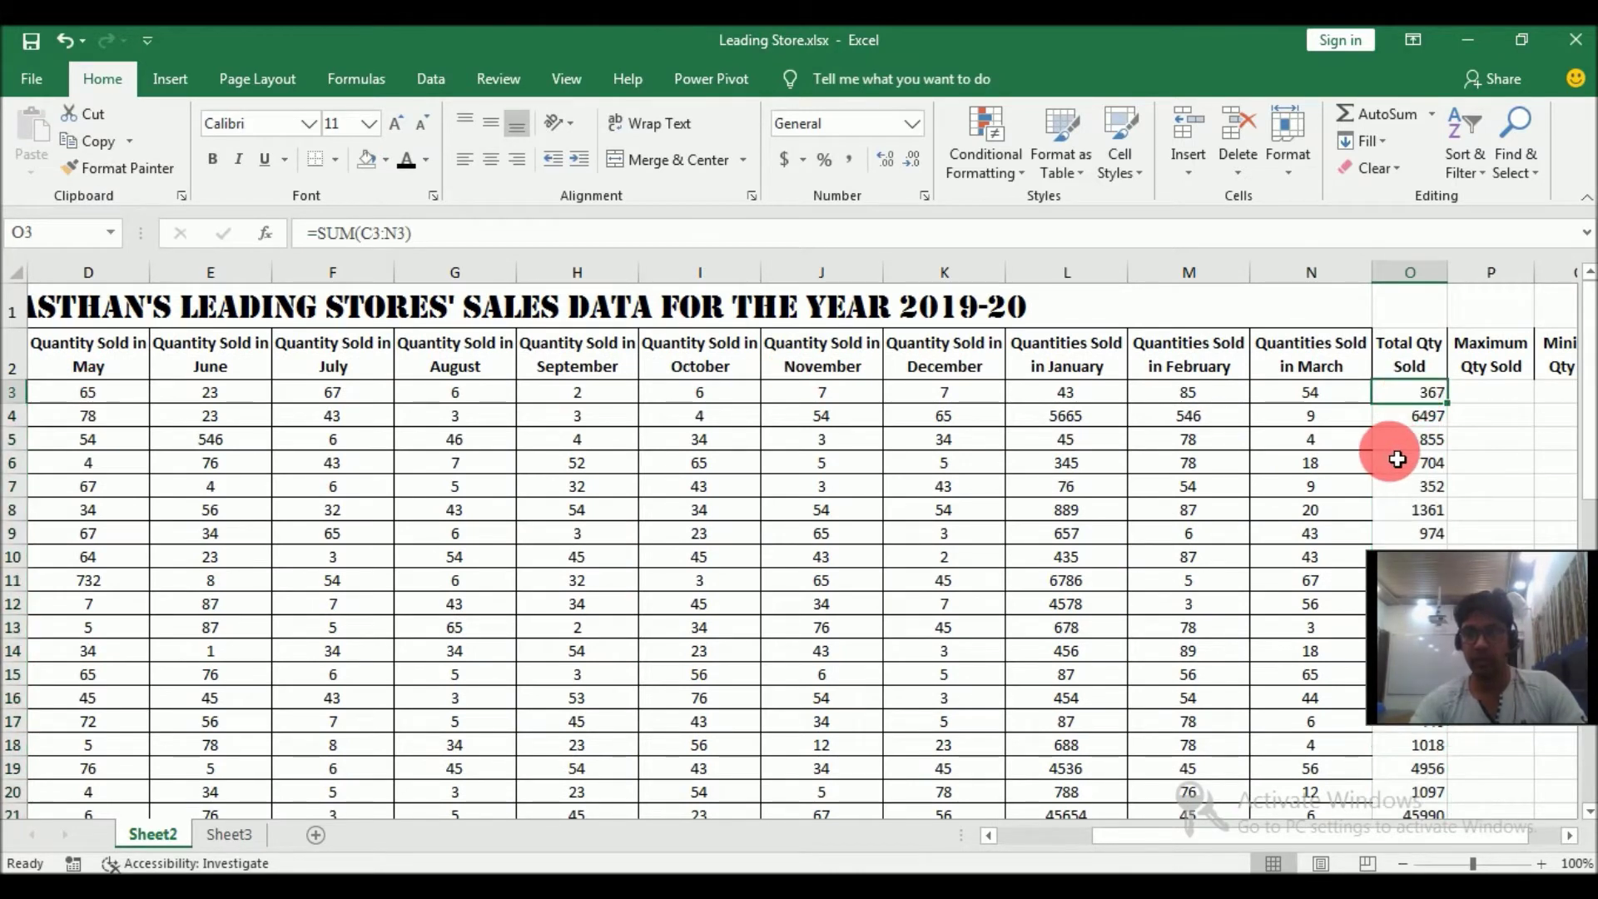
key("ctrl+shift+Down")
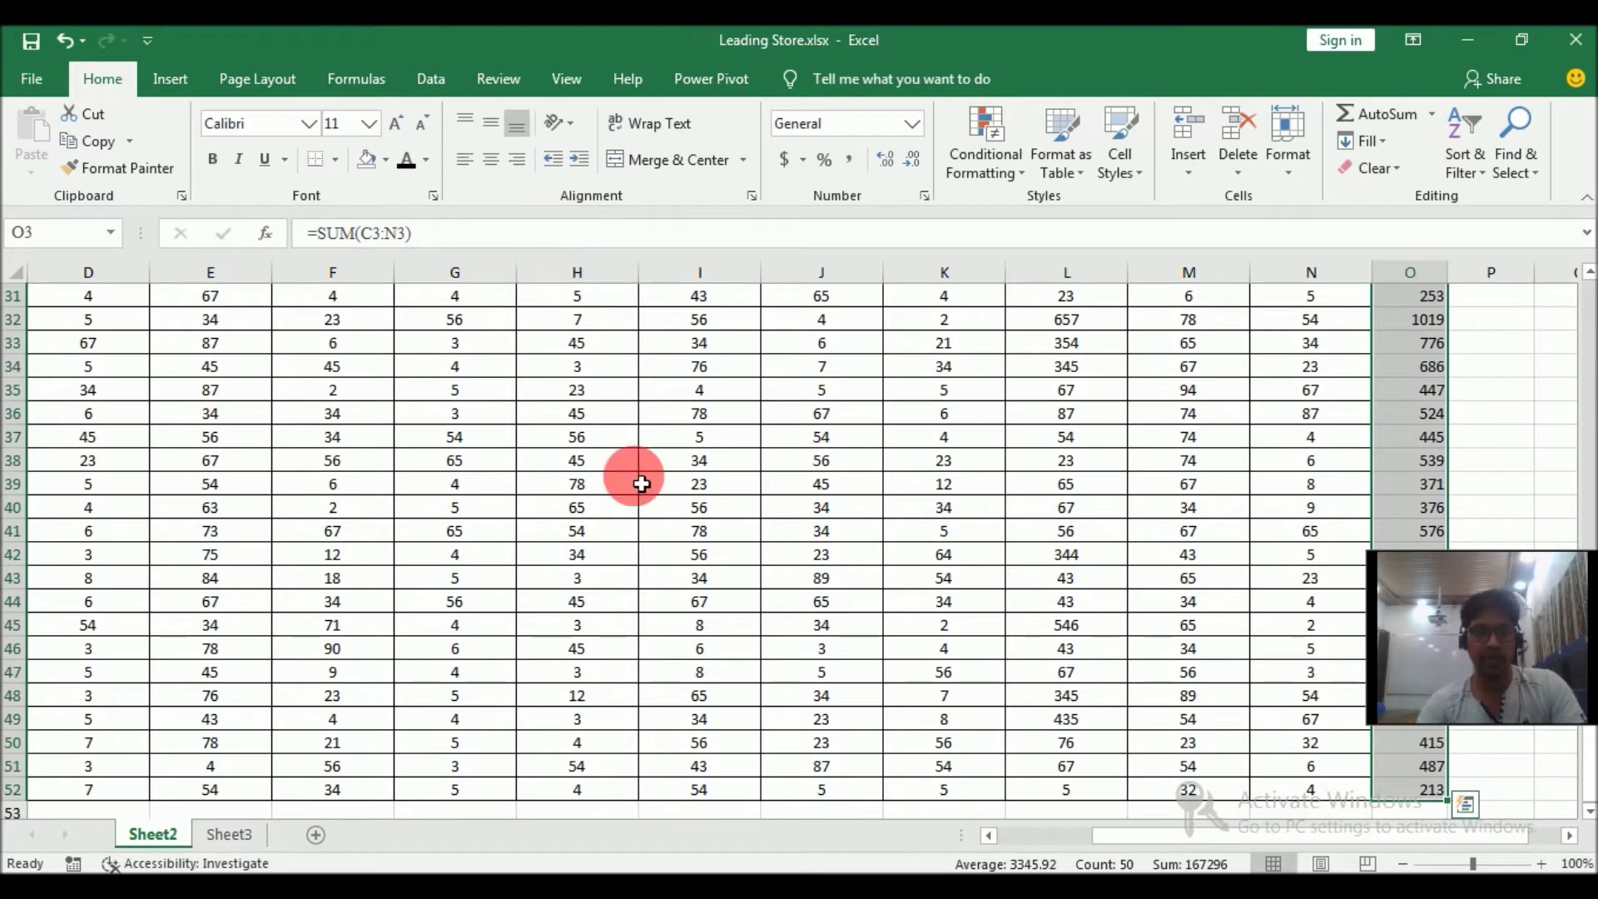
key("alt")
key("h")
key("b")
key("a")
key("ctrl+BackSpace")
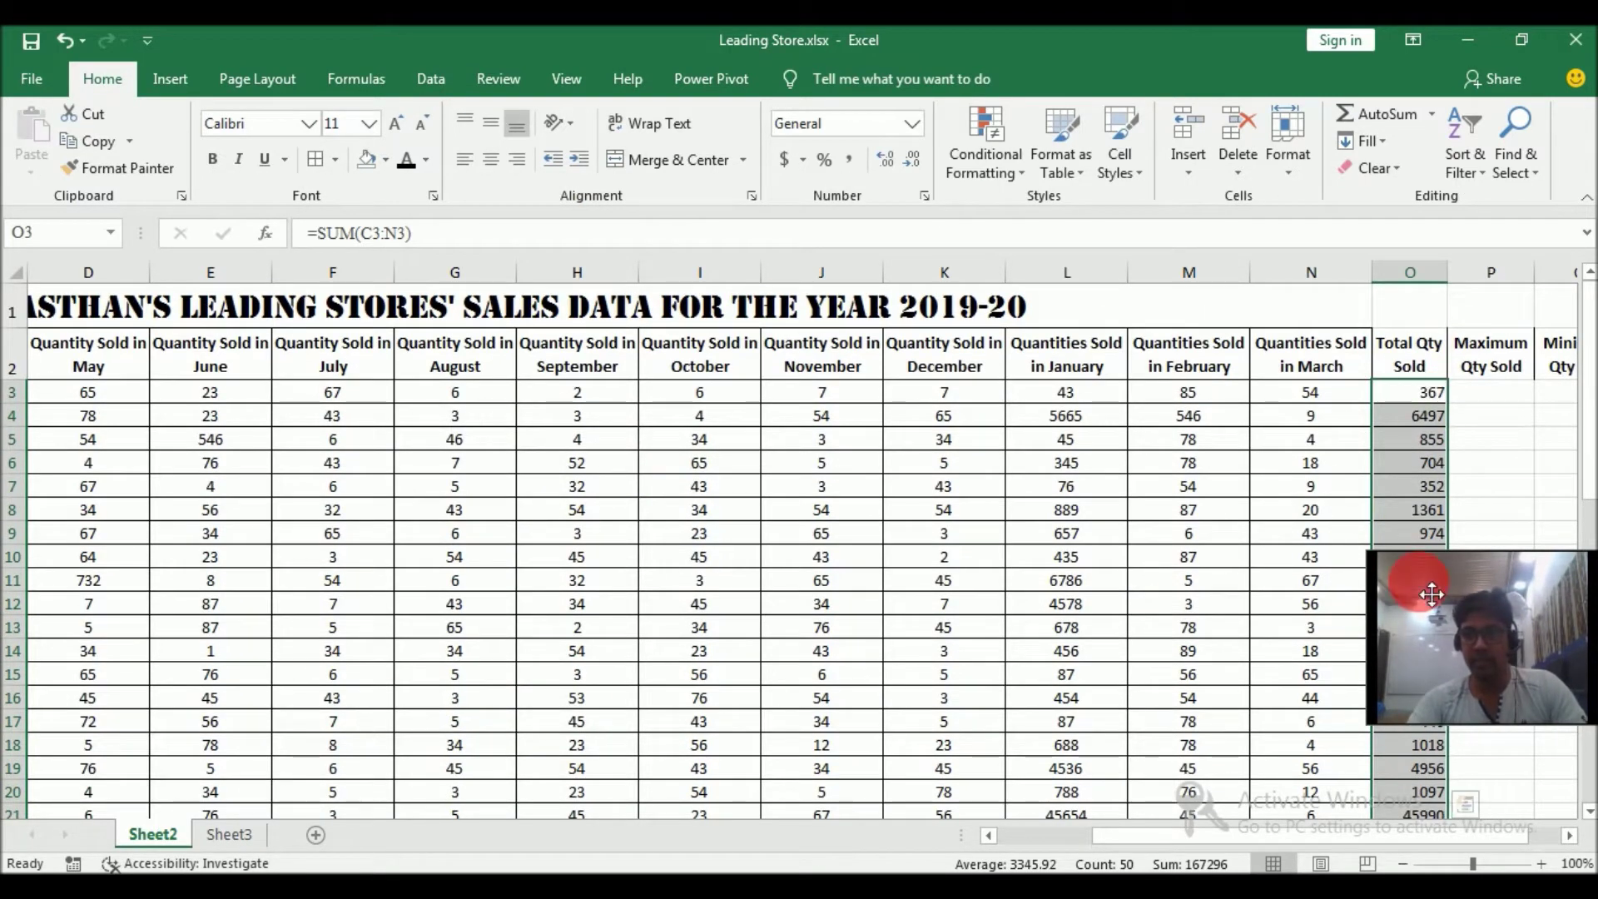
key("ctrl+b")
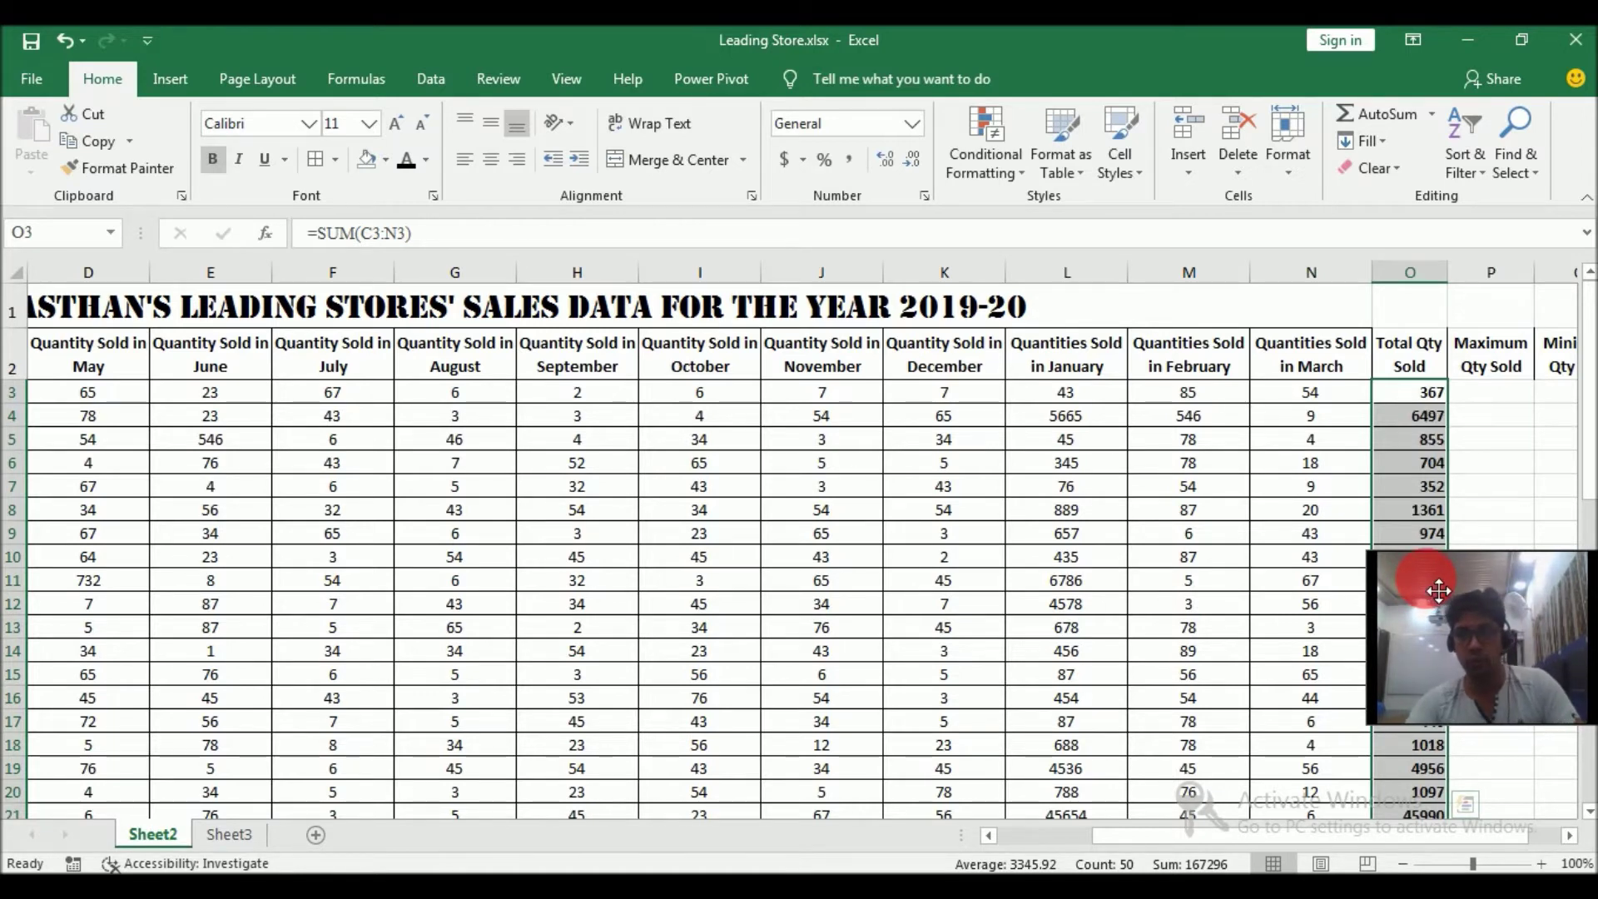
left_click(493, 161)
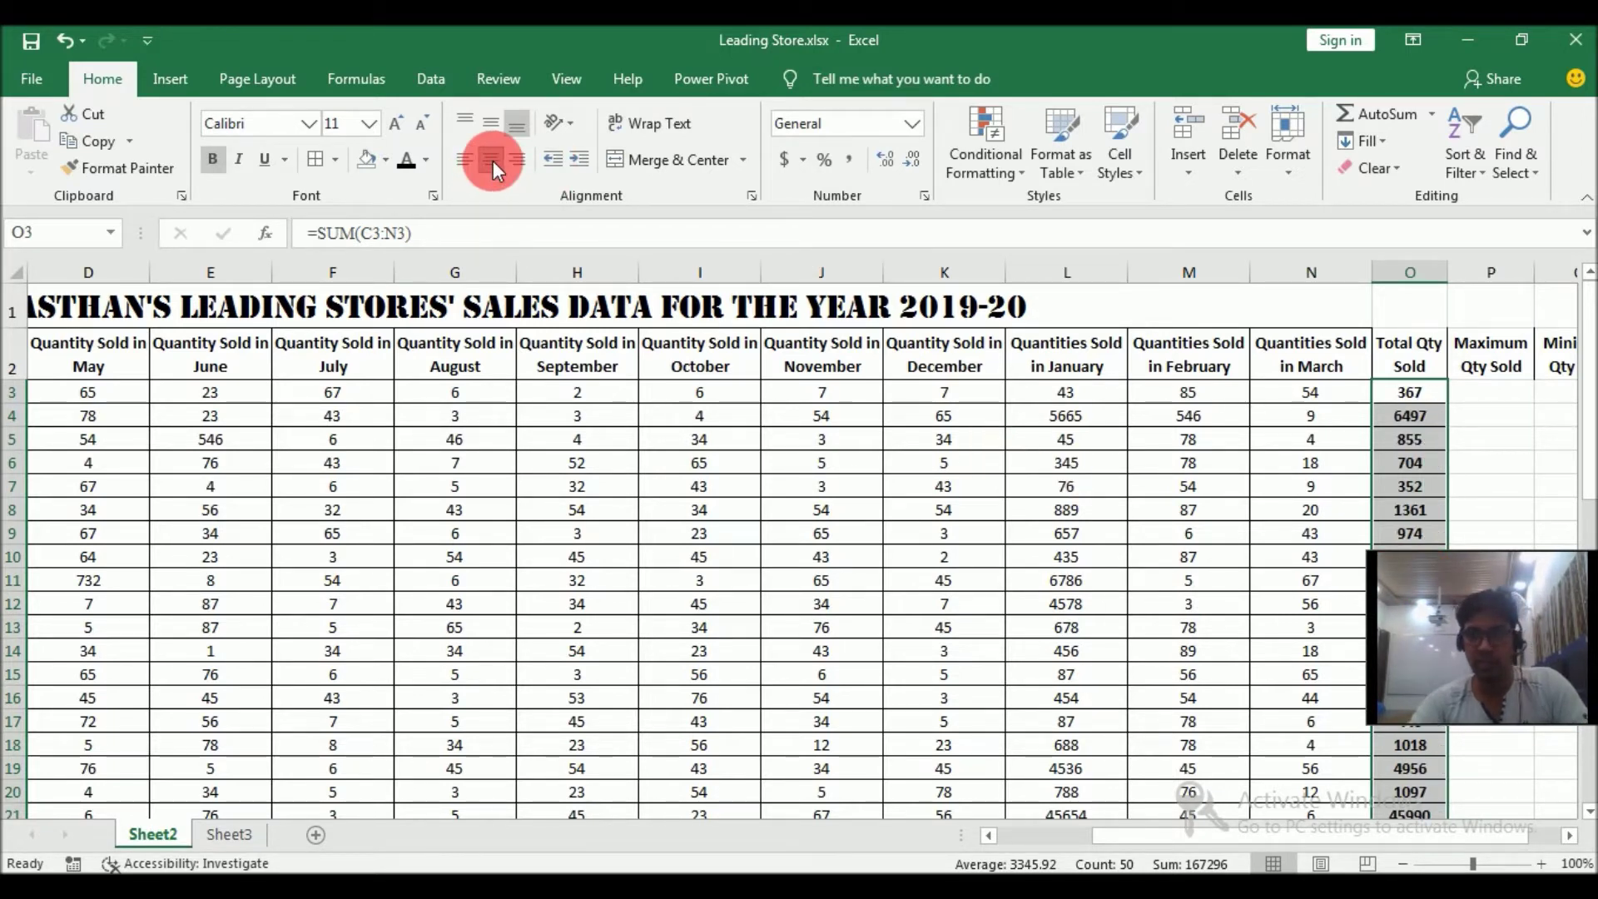
- Calculate the Windows Phone's maximum monthly quantity in P3 with the formula =MAX(C3:N3), and check it against the February quantity
left_click(1501, 399)
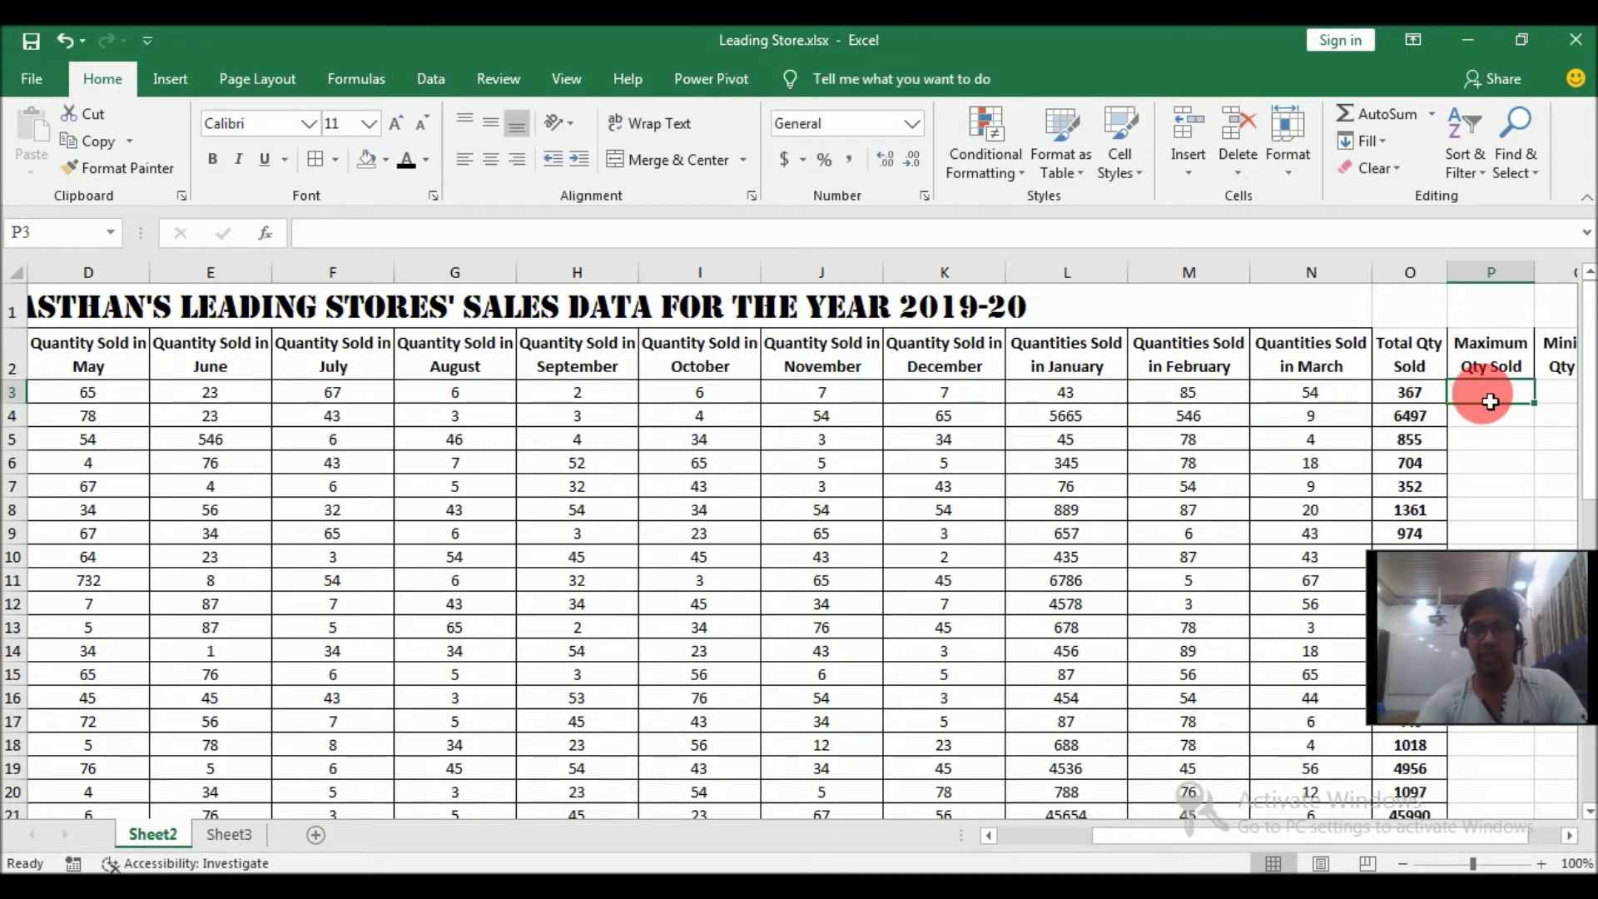
type("=max")
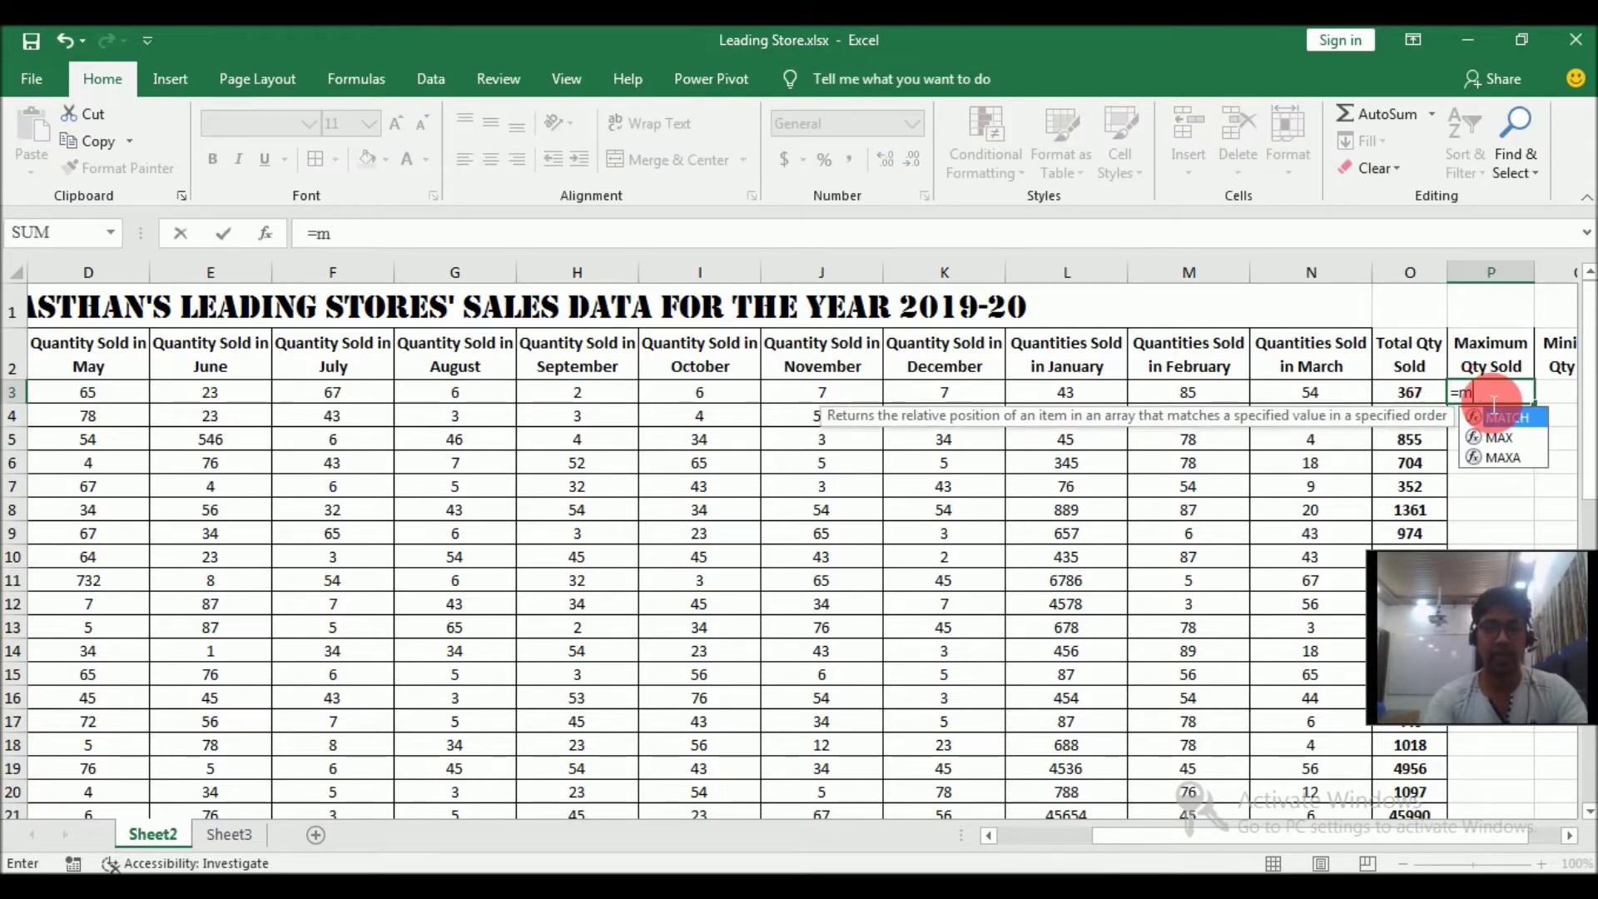
key("Tab")
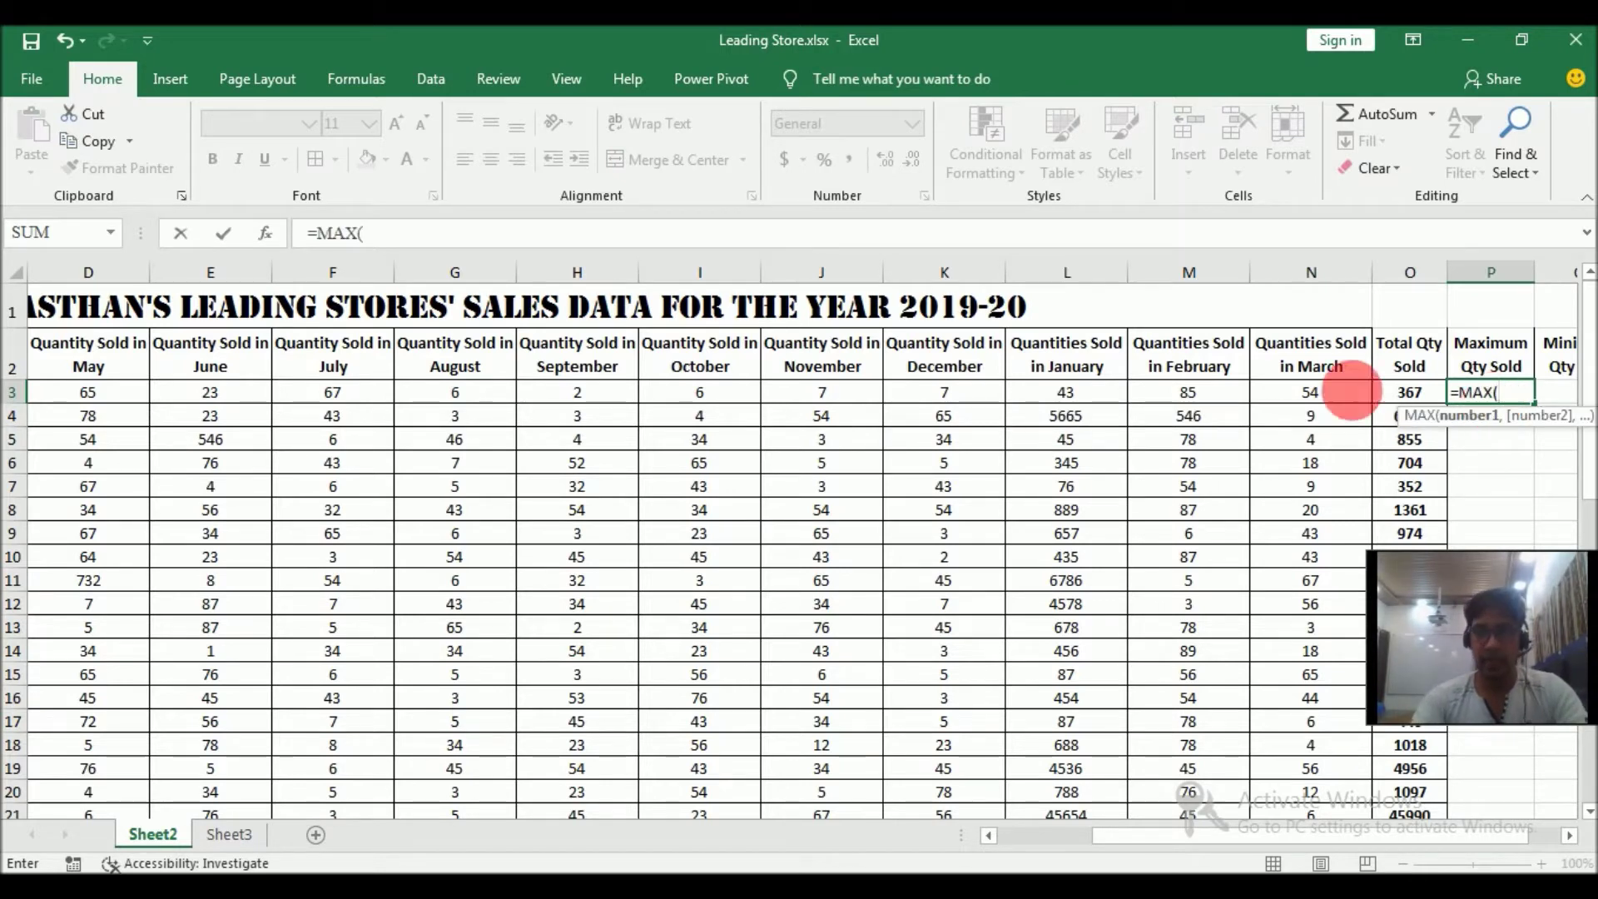
left_click(1328, 398)
key("shift+Left")
key("shift+Left")
key("shift+Left")
key("shift+Left")
key("shift+Left")
key("shift+Left")
key("shift+Left")
key("shift+Left")
key("shift+Left")
key("shift+Left")
key("shift+Left")
key("shift+Left")
key("shift+Left")
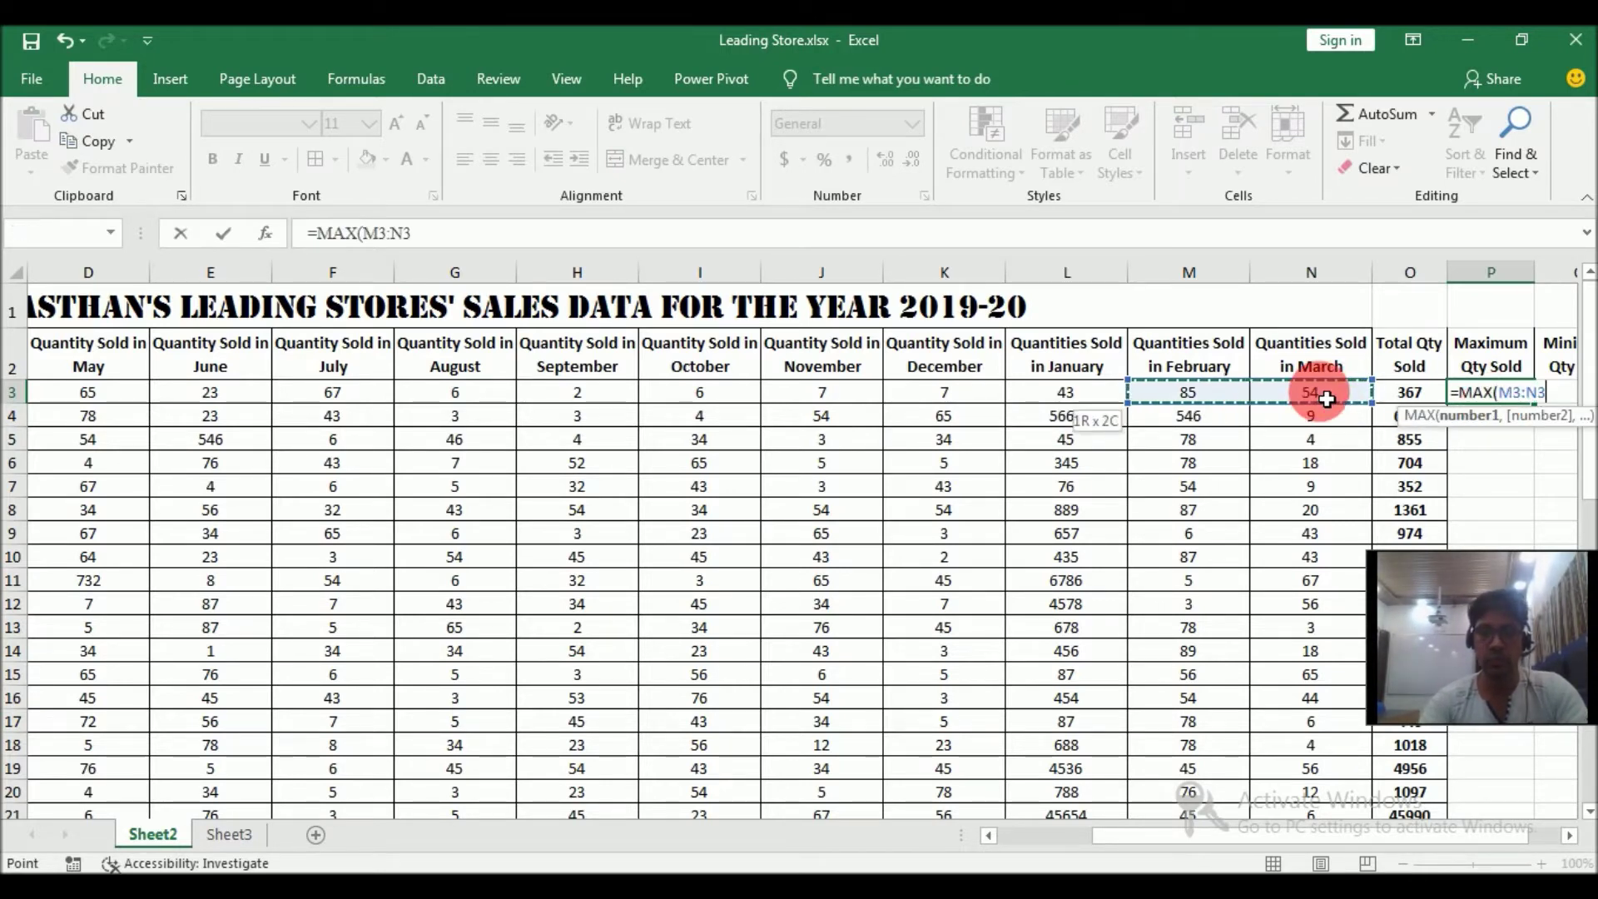
key("shift+Right")
key("shift+Right")
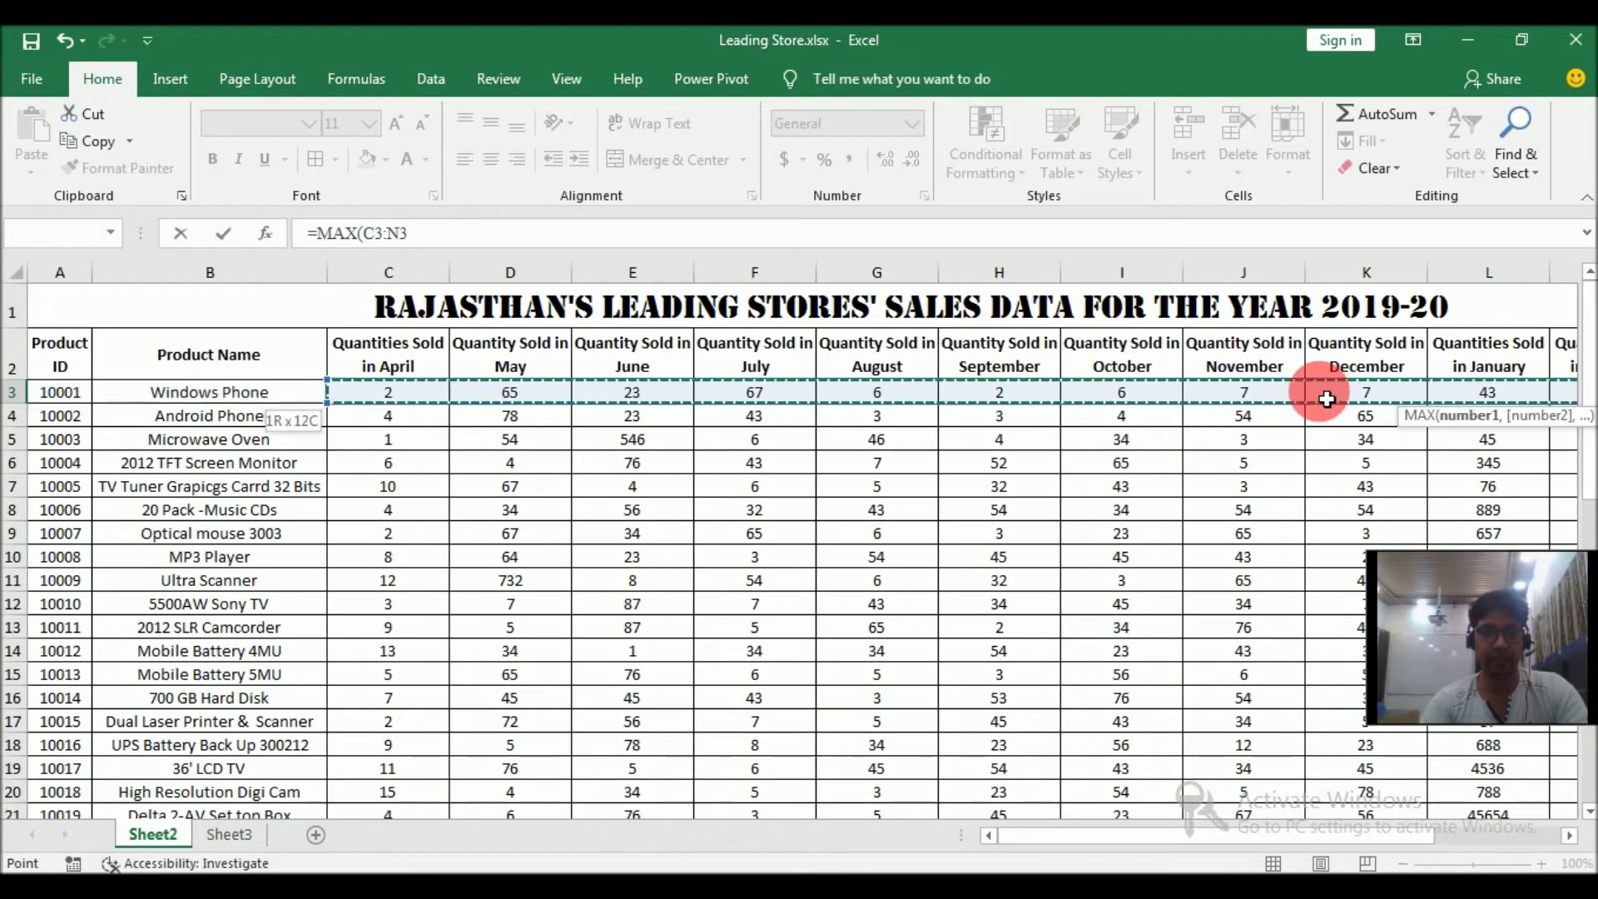
key("Return")
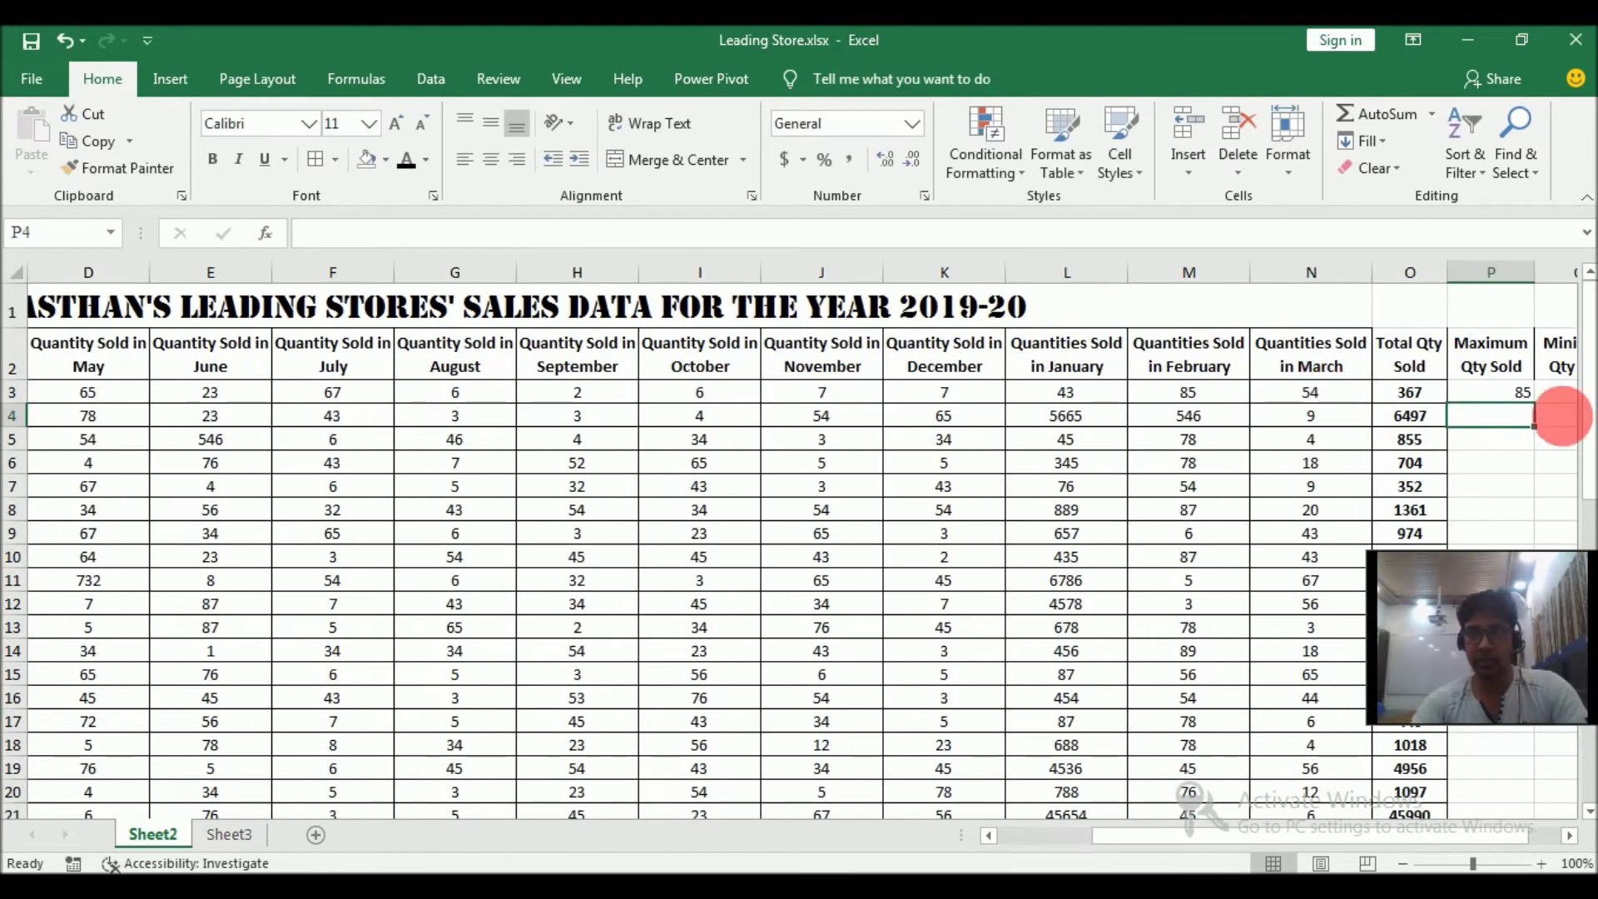
left_click(1499, 391)
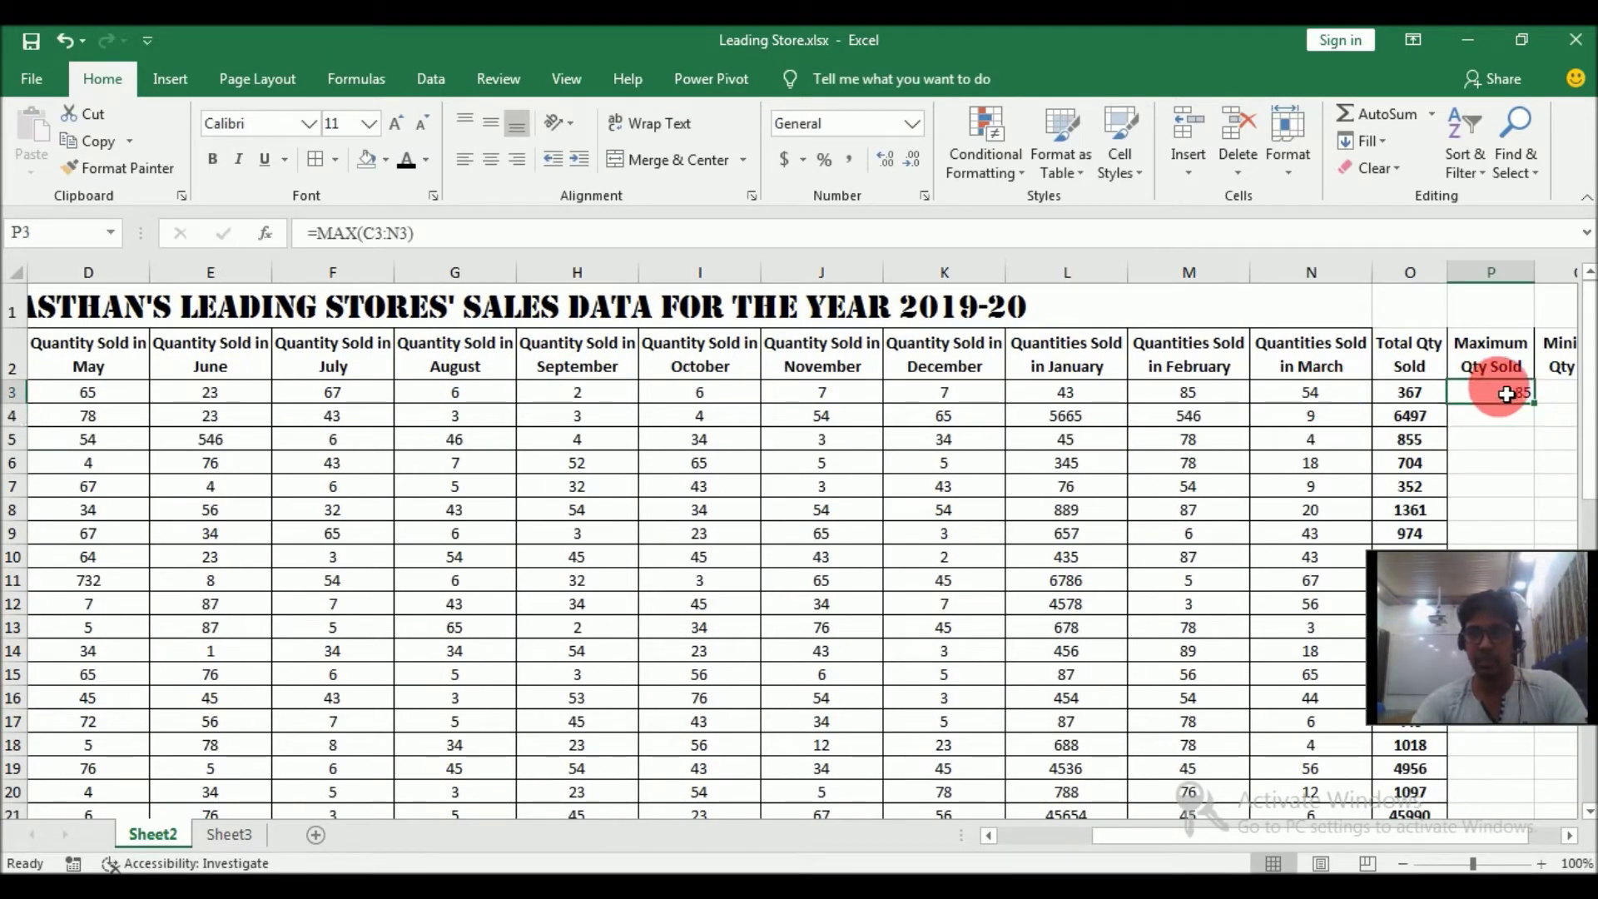
left_click(1220, 398)
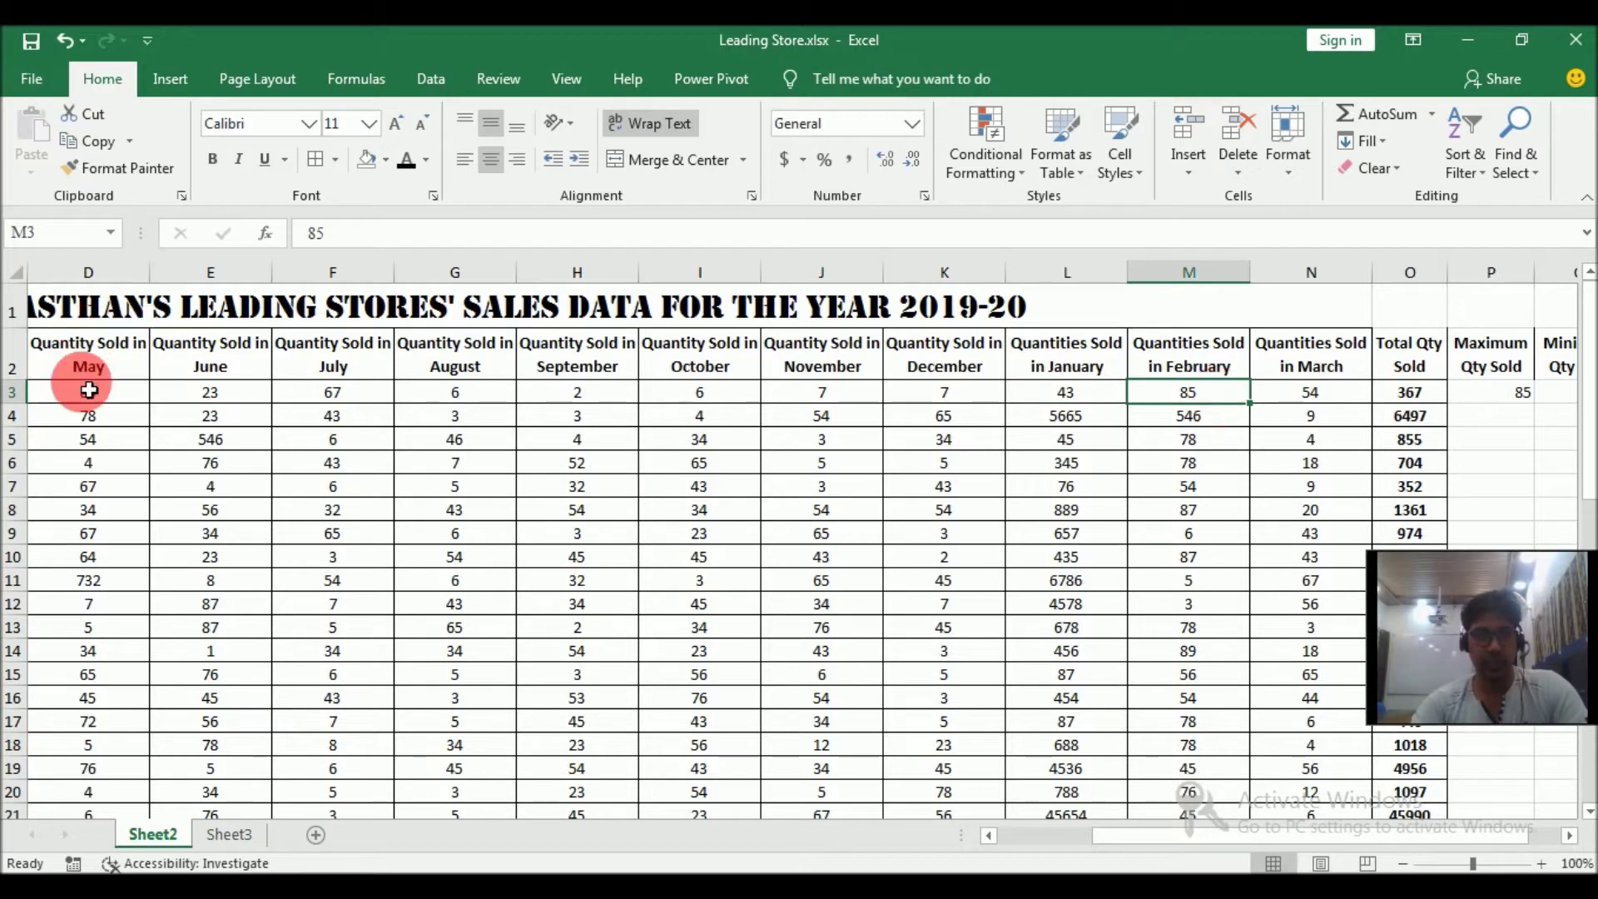
- Copy the MAX formula from P3 into P4:P52 so every remaining product gets its maximum quantity
left_click(1505, 397)
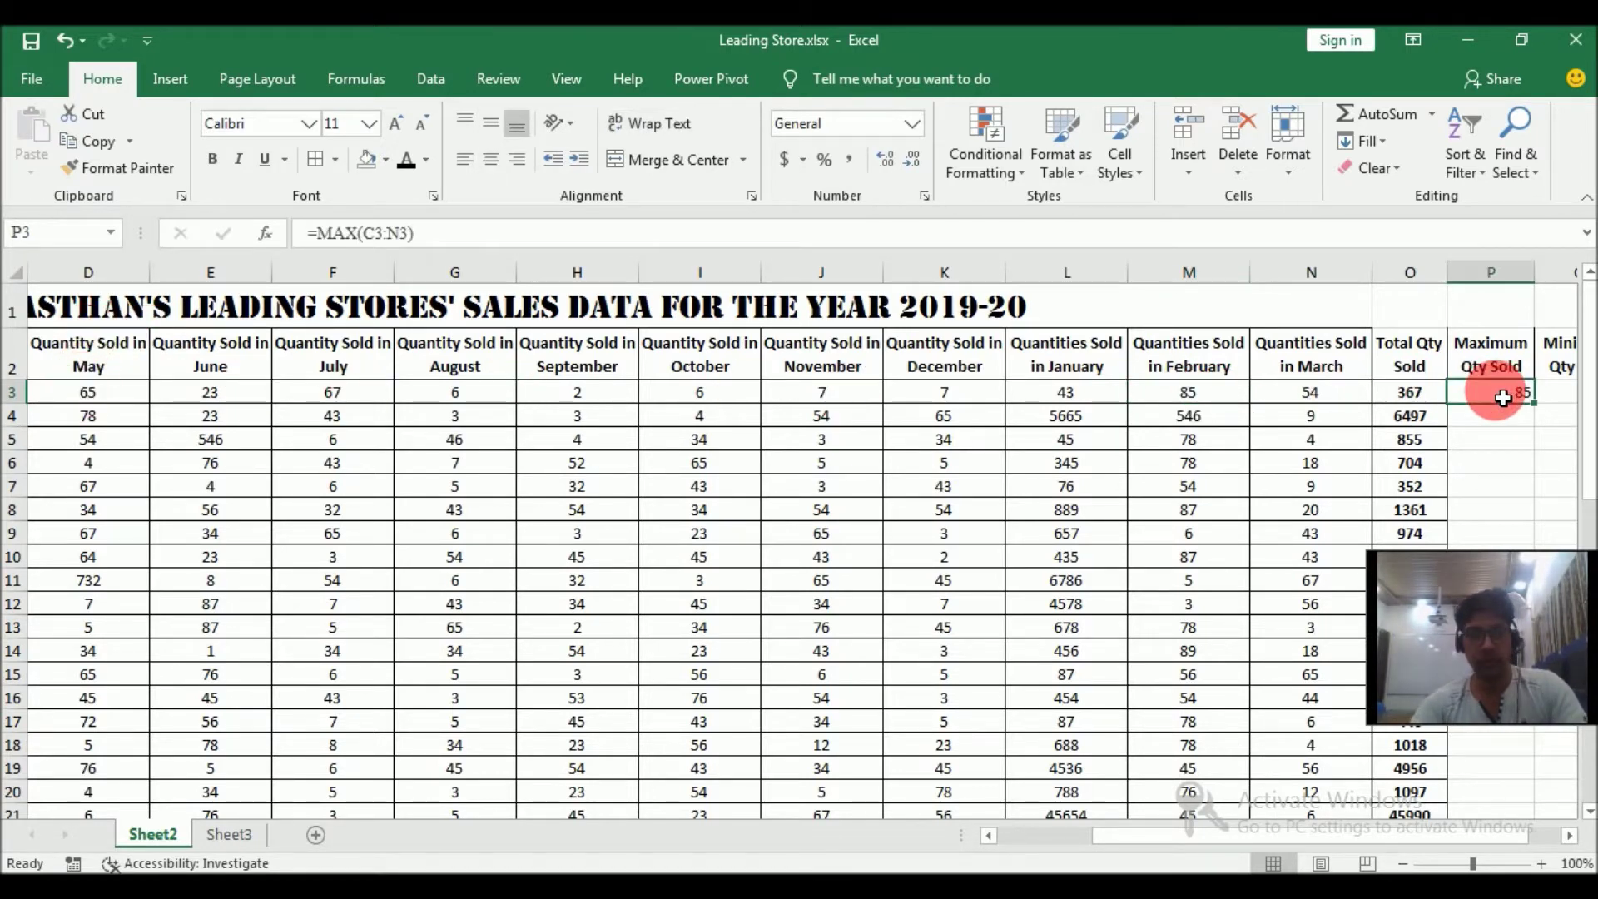
key("ctrl+c")
key("Down")
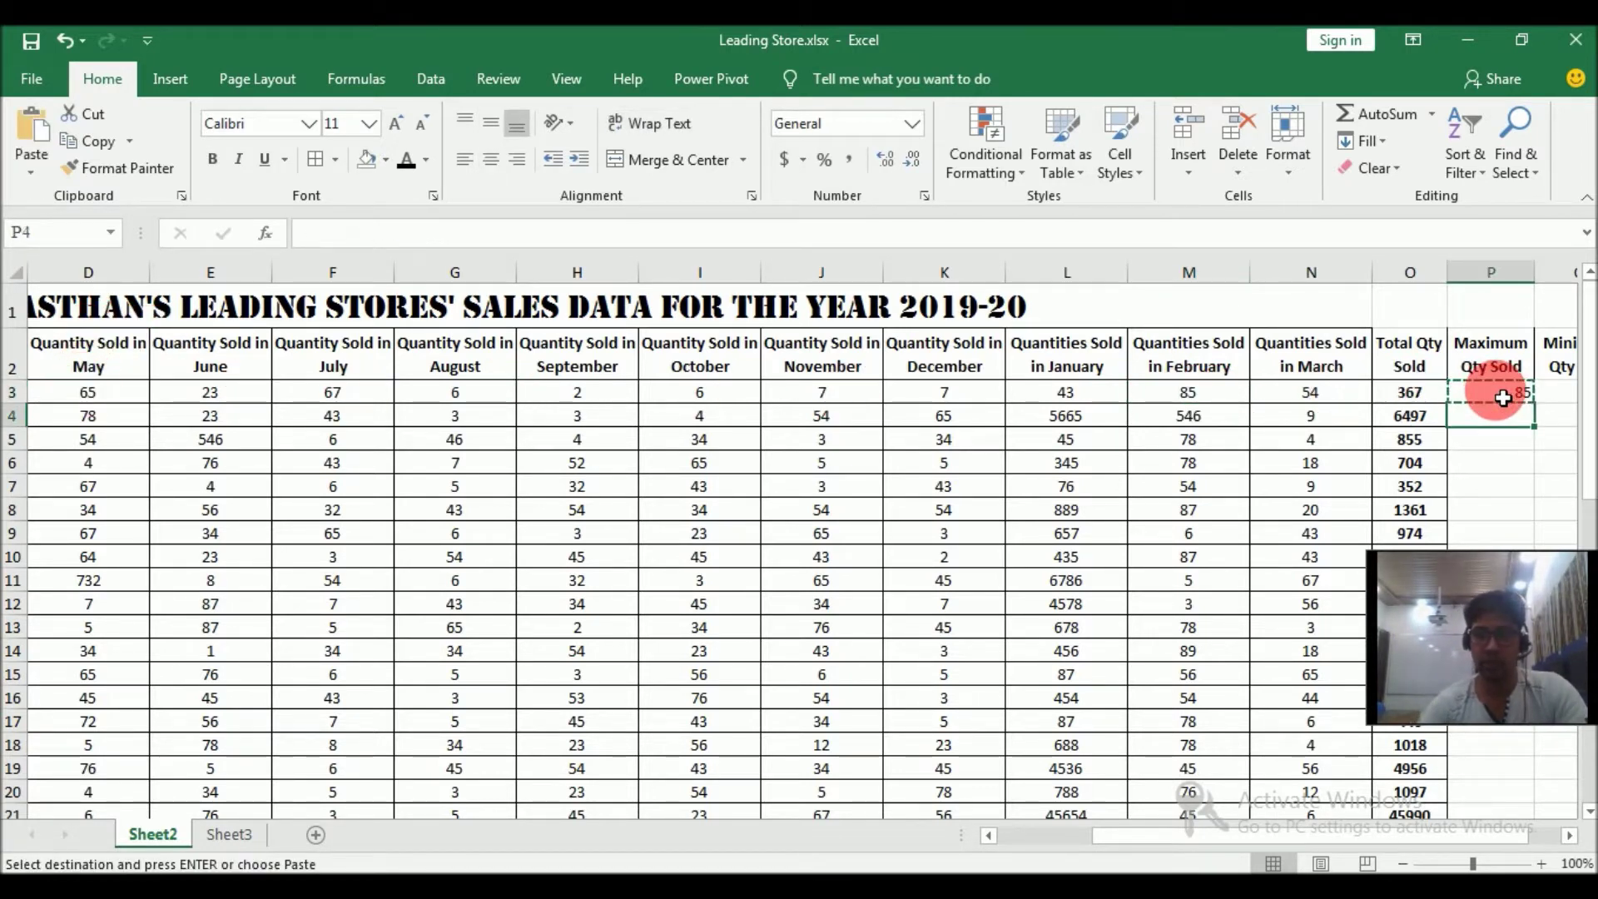
key("shift+Down")
key("shift+Down")
key("shift+Down")
key("shift+Down")
key("shift+Down")
key("shift+Down")
key("shift+Down")
key("shift+Down")
key("shift+Down")
key("shift+Down")
key("shift+Down")
key("shift+Down")
key("shift+Down")
key("shift+Down")
key("shift+Down")
key("shift+Down")
key("shift+Down")
key("shift+Down")
key("shift+Down")
key("shift+Down")
key("shift+Down")
key("shift+Down")
key("shift+Down")
key("shift+Down")
key("shift+Down")
key("shift+Down")
key("shift+Down")
key("shift+Down")
key("shift+Down")
key("shift+Down")
key("shift+Down")
key("shift+Down")
key("shift+Down")
key("shift+Down")
key("shift+Down")
key("shift+Down")
key("shift+Down")
key("shift+Down")
key("shift+Down")
key("shift+Down")
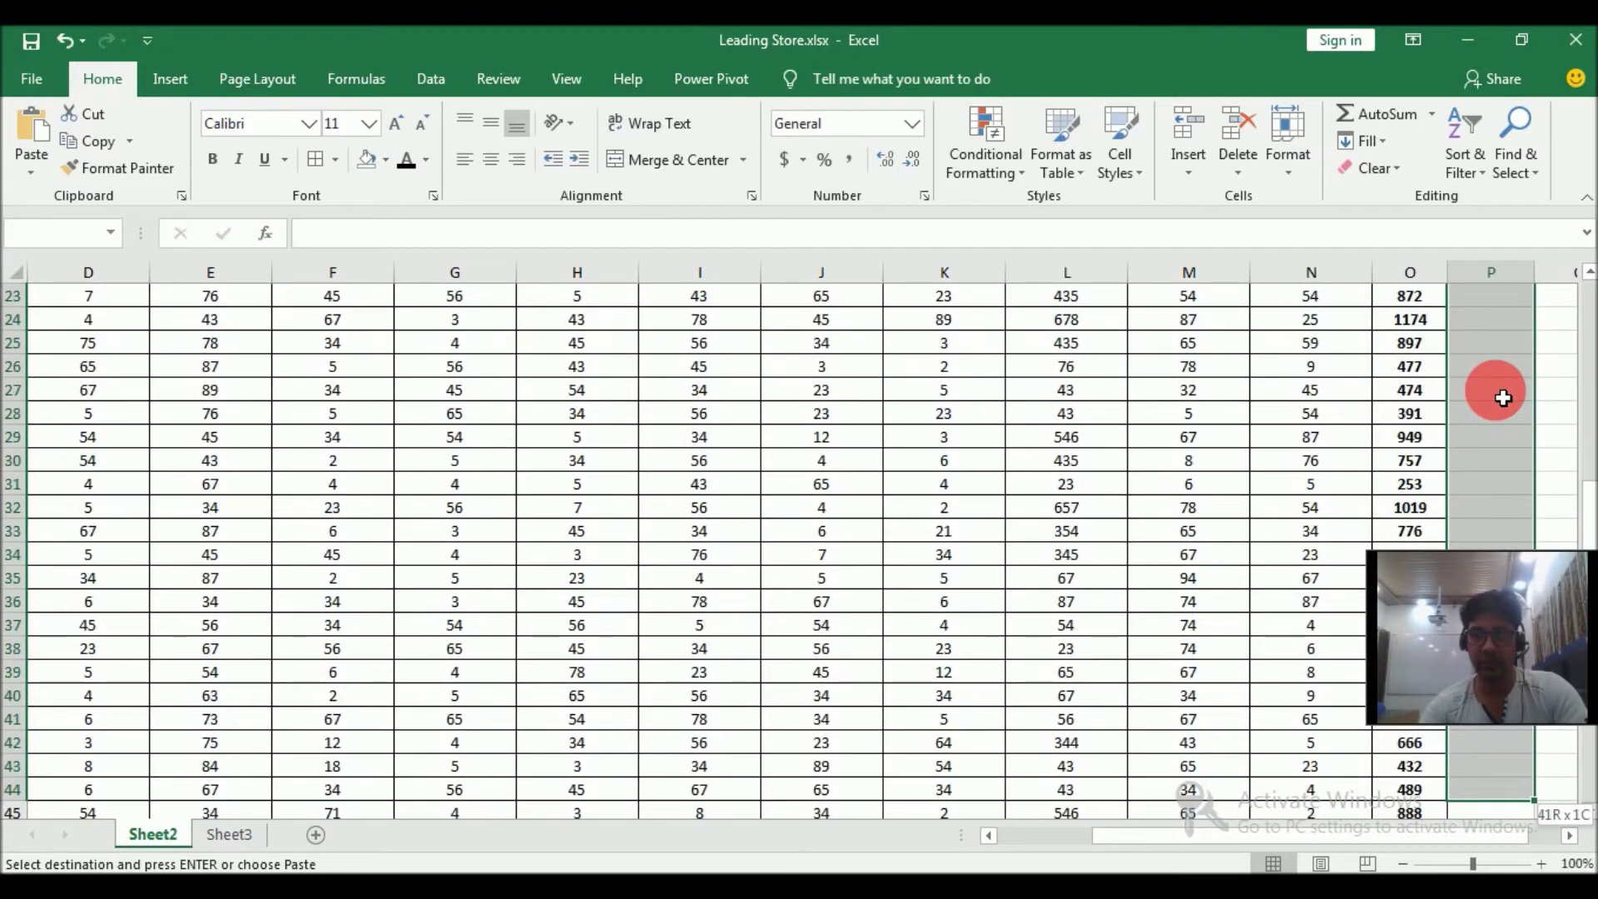
key("shift+Up")
key("shift+Up")
key("shift+Up")
key("shift+Up")
key("shift+Up")
key("shift+Up")
key("shift+Up")
key("shift+Up")
key("shift+Up")
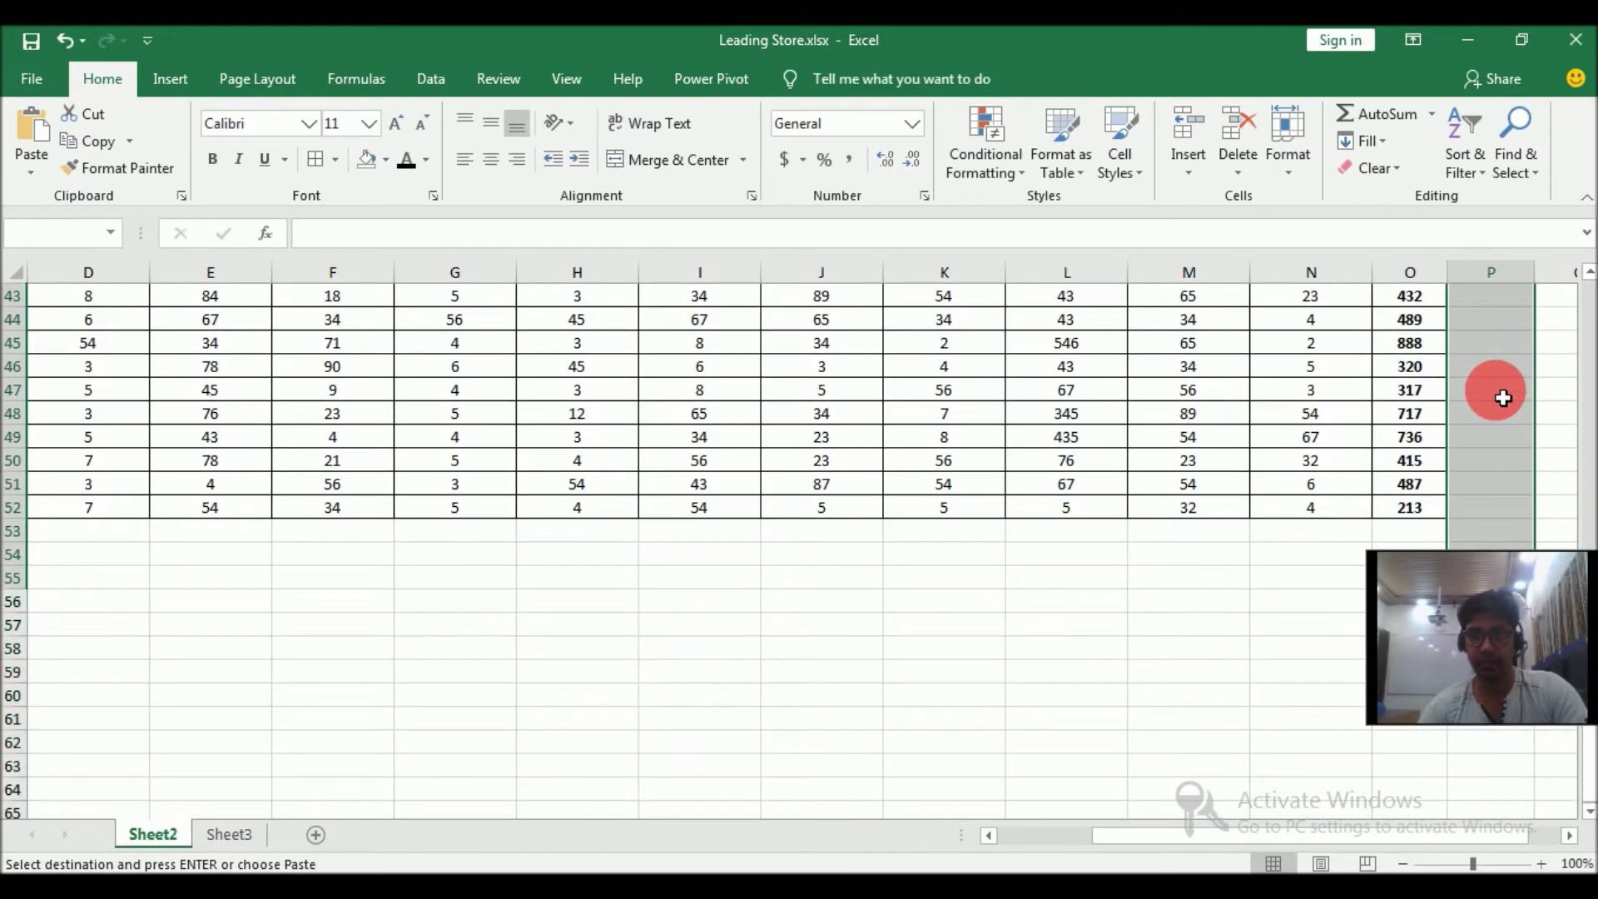
key("Return")
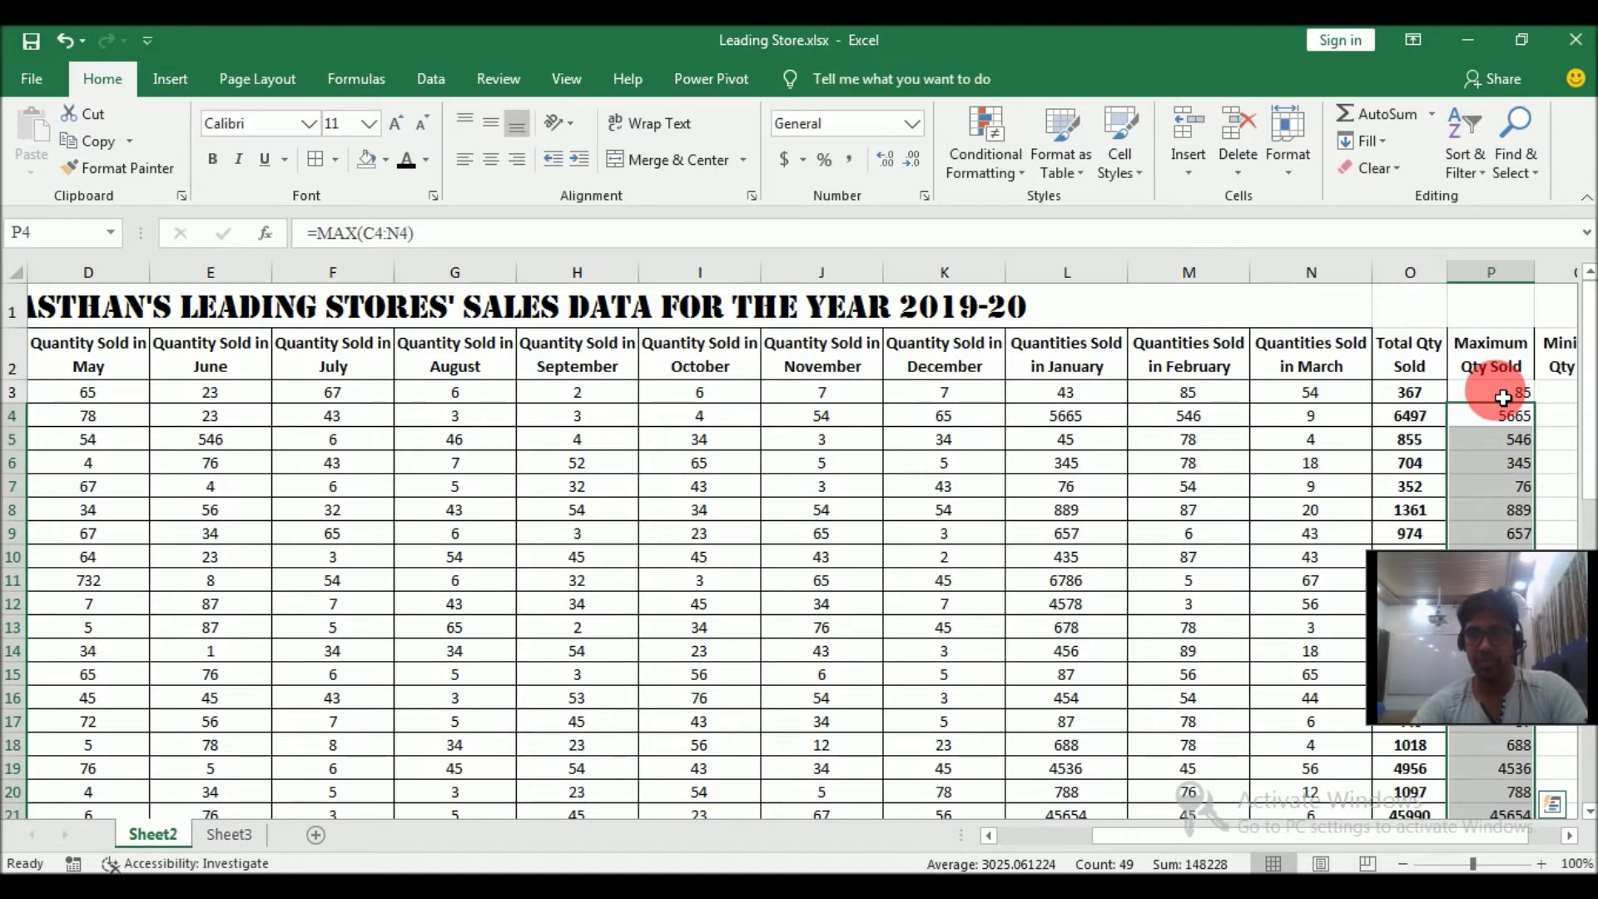
- Make the maximum quantities in P3:P52 bold and centred, and add all borders to them
left_click(1503, 399)
key("ctrl+shift+Down")
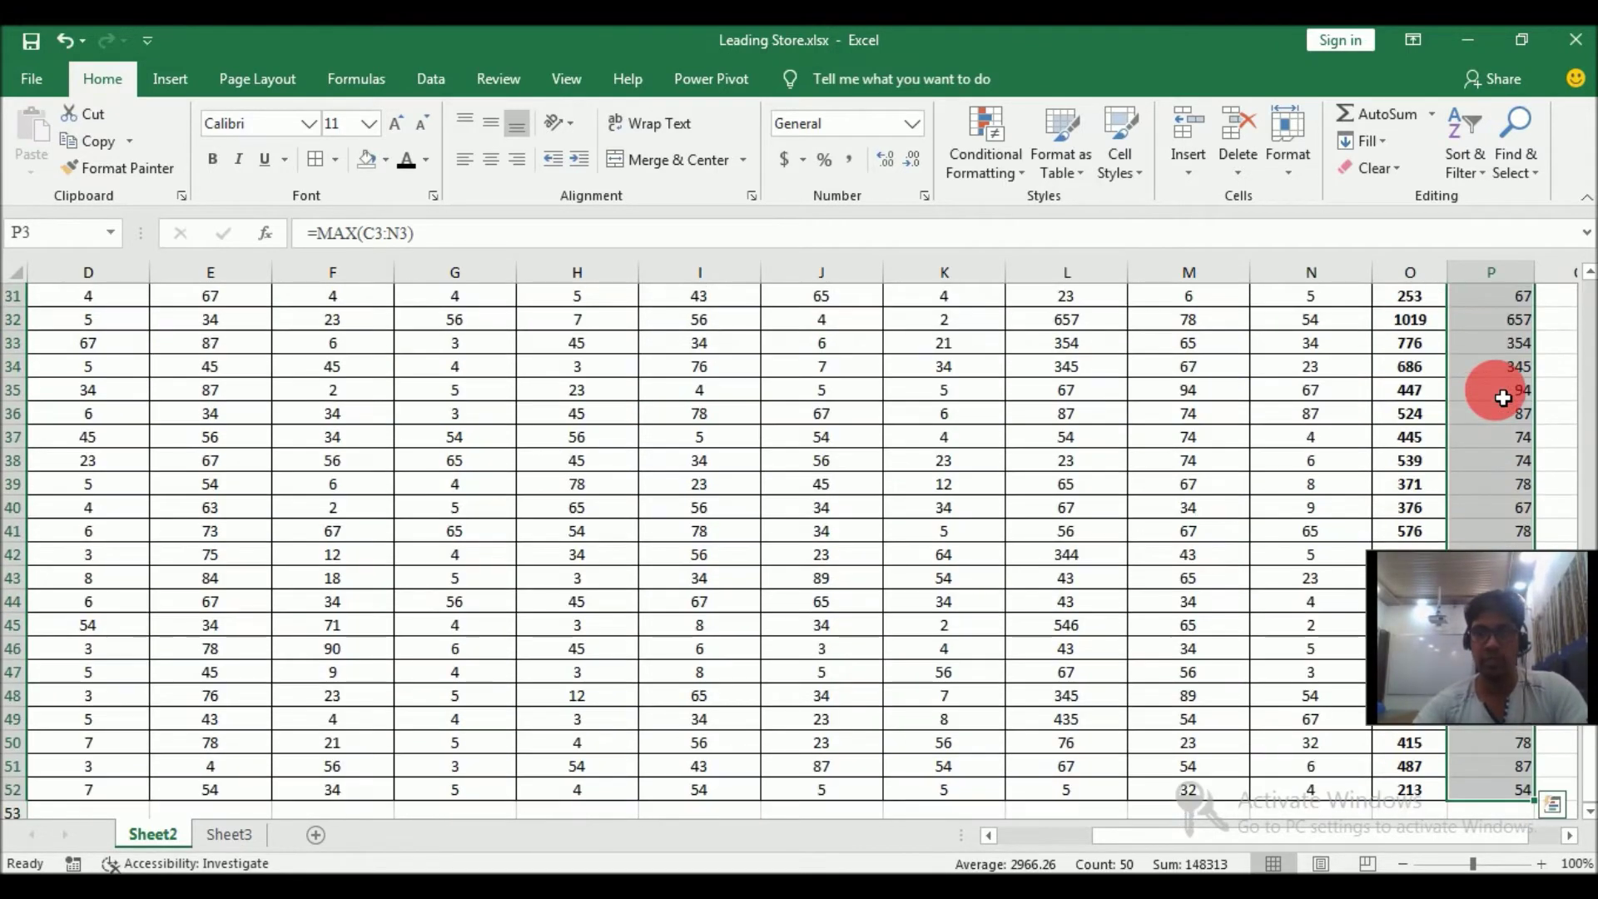
left_click(213, 159)
key("ctrl+BackSpace")
left_click(317, 162)
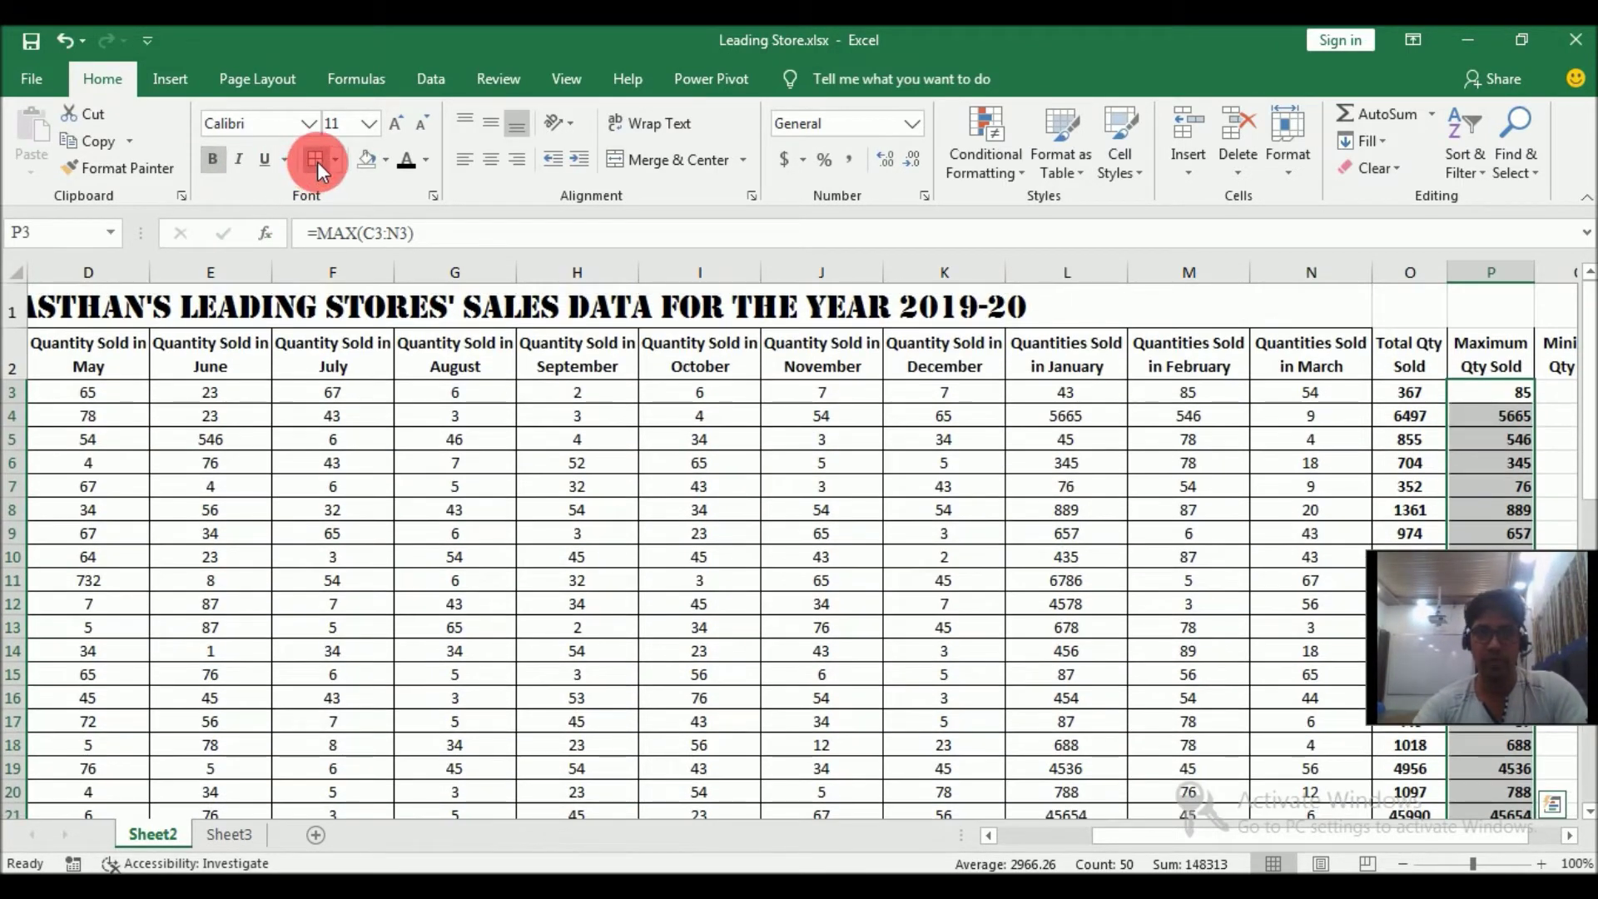
left_click(491, 163)
- Calculate the Windows Phone's minimum monthly quantity in Q3 with the formula =MIN(C3:N3)
left_click(1563, 401)
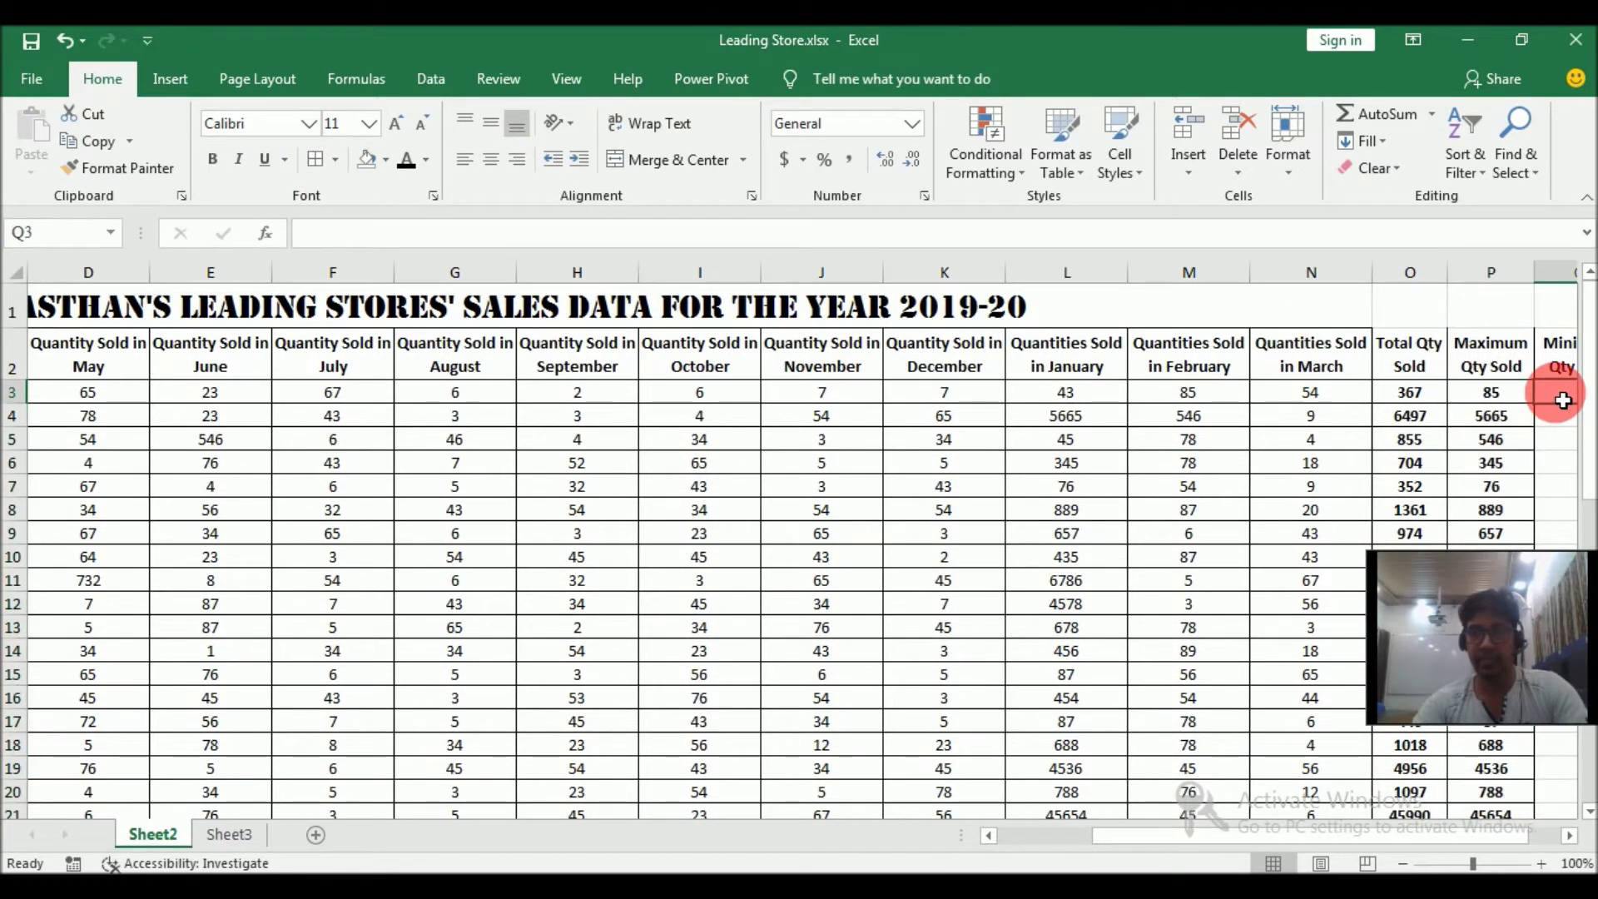
type("=")
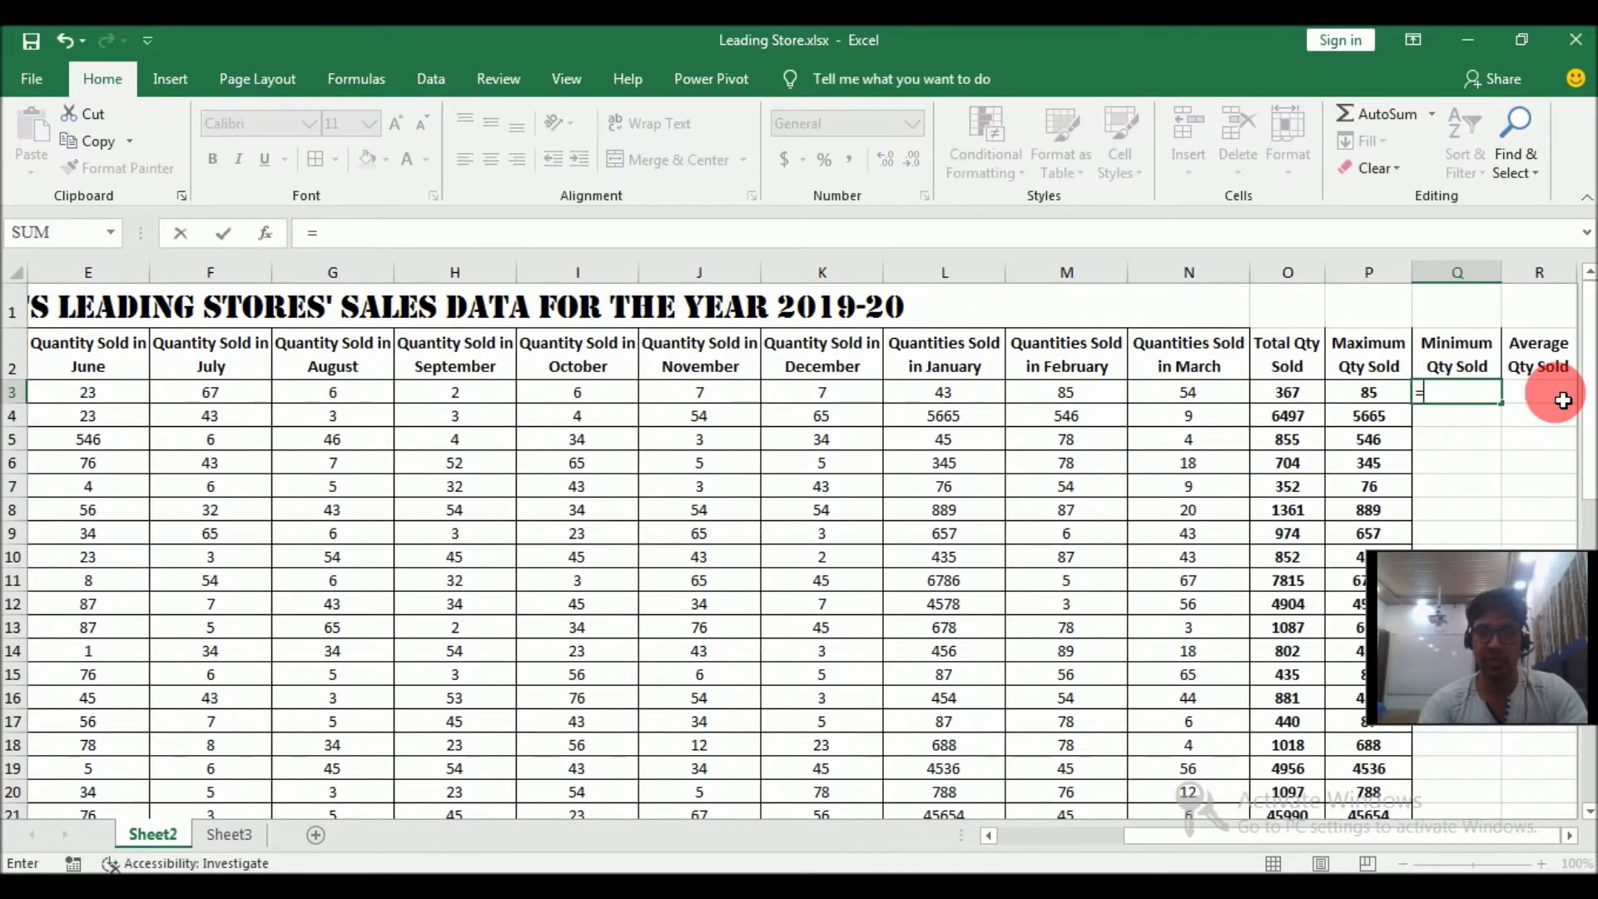
type("min")
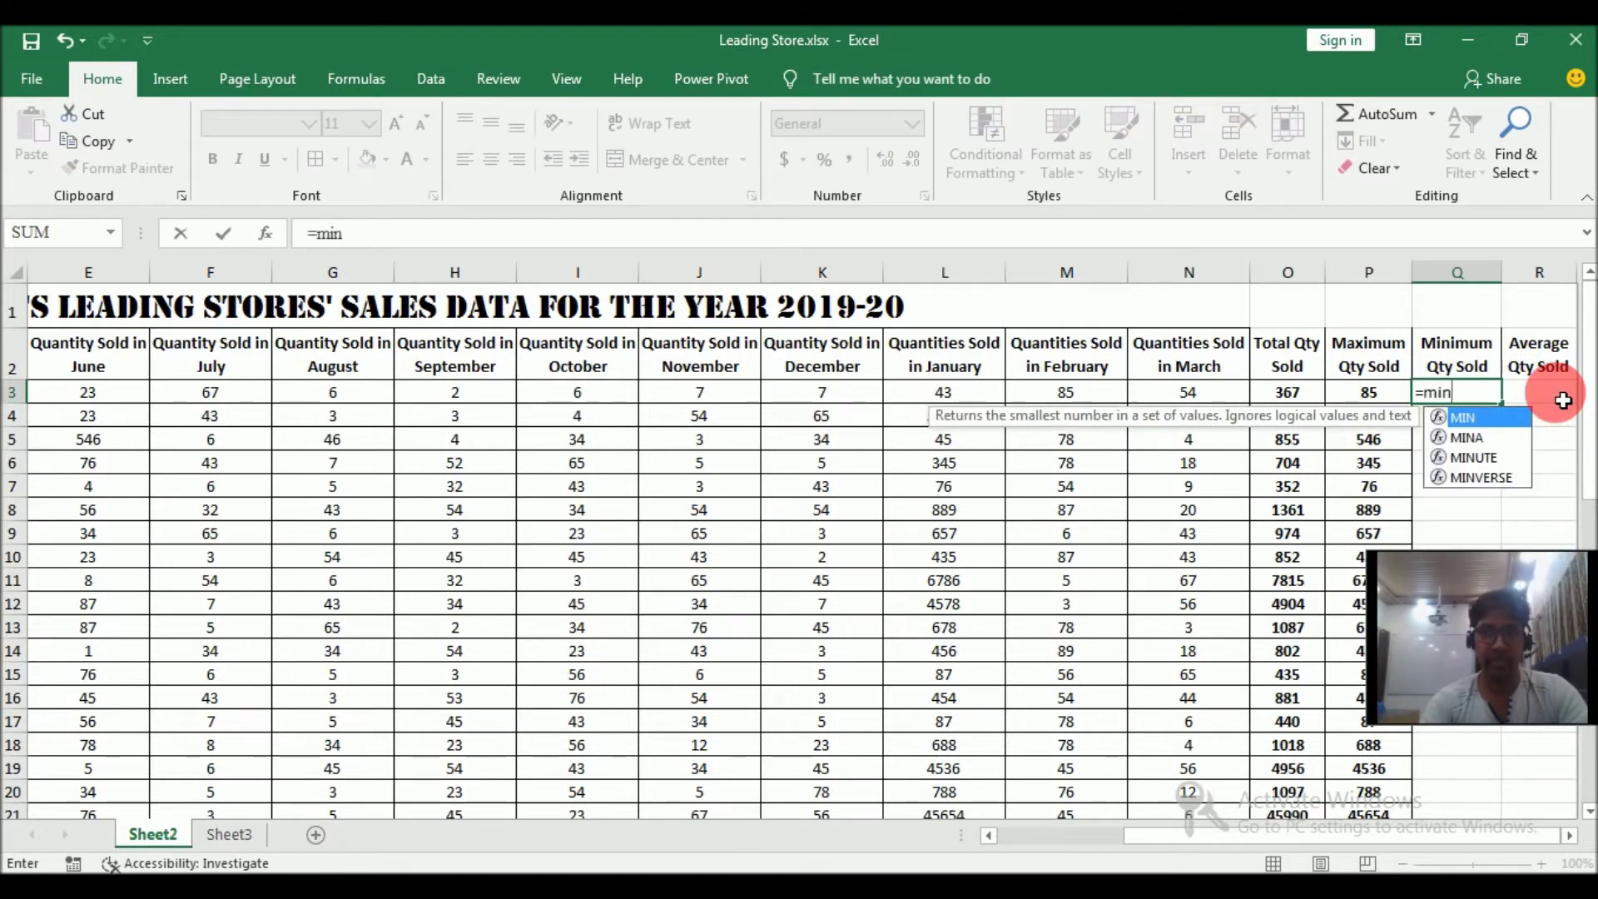
type("(")
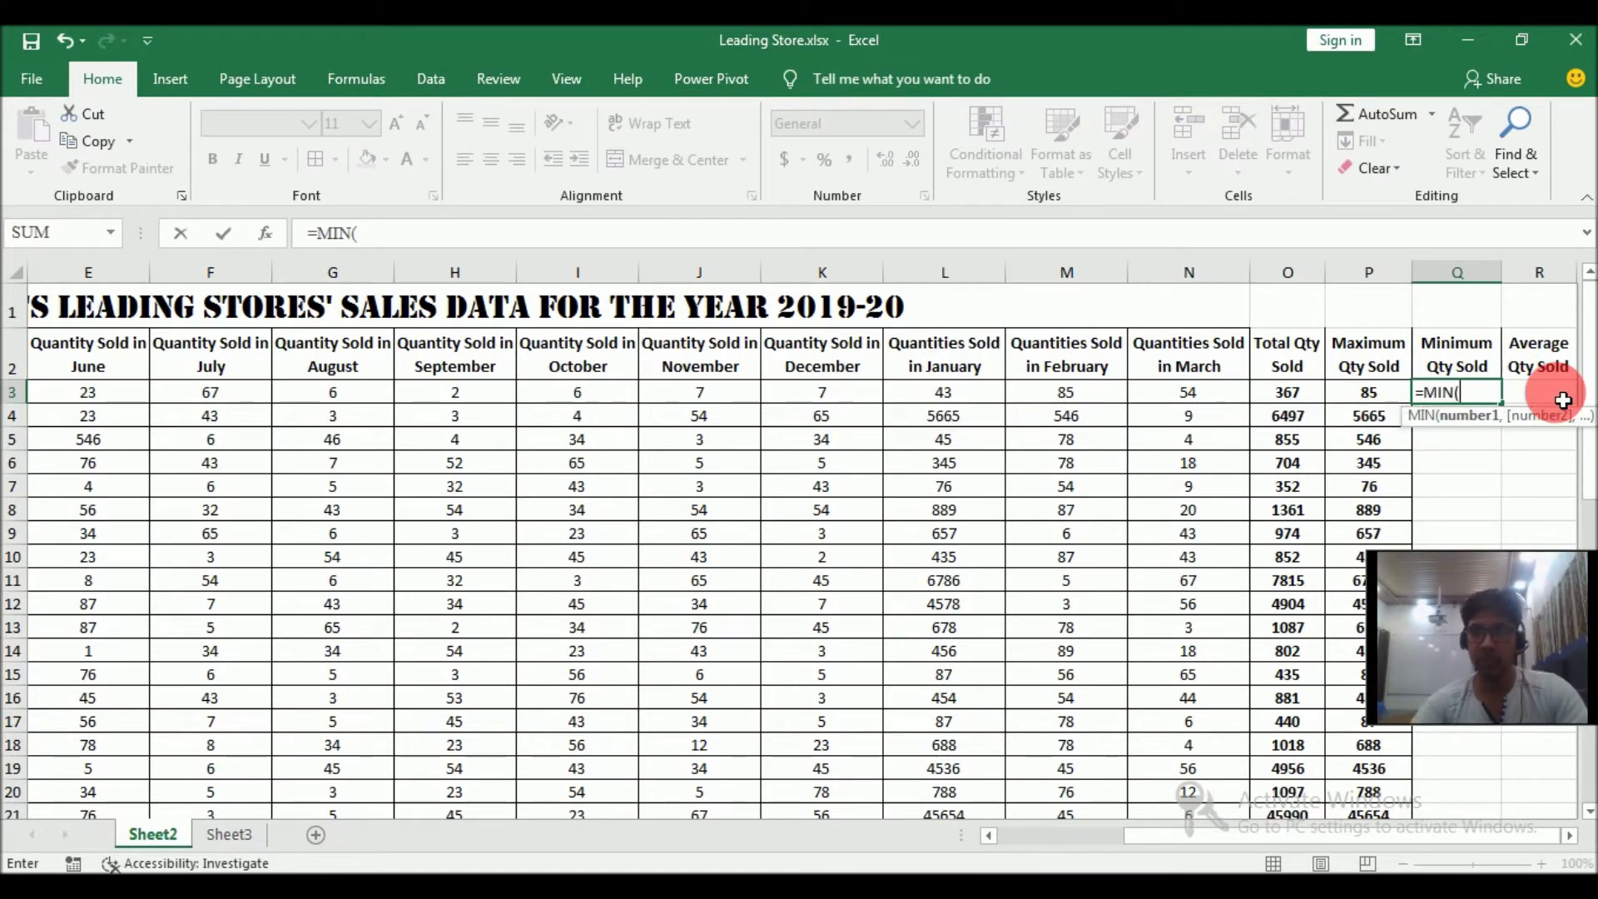
left_click(1226, 398)
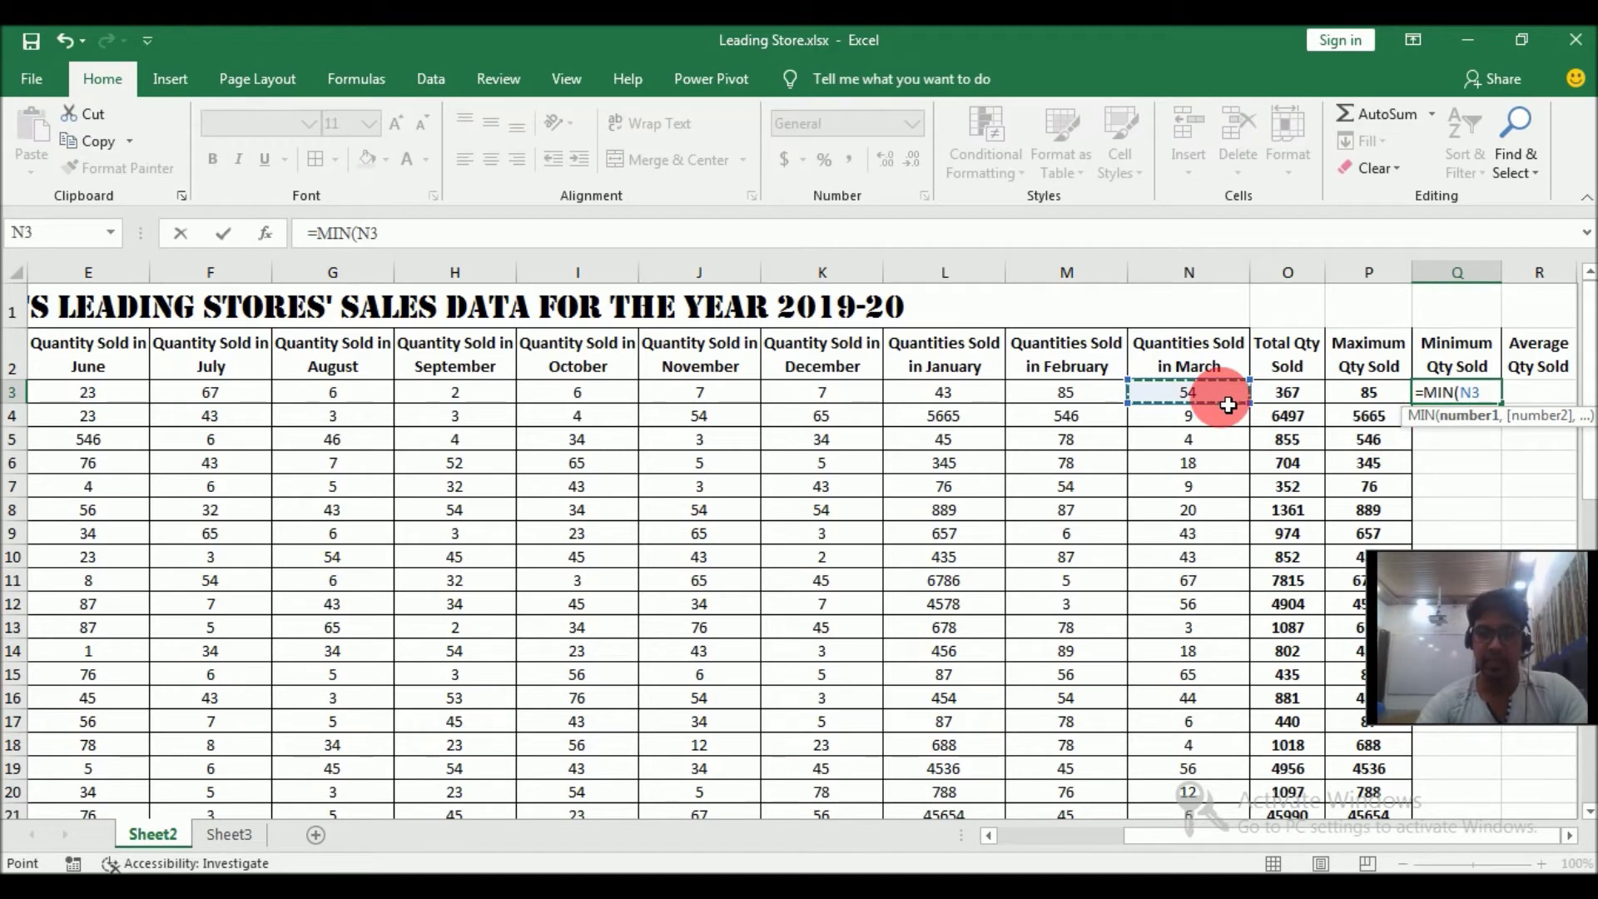
key("ctrl+shift+Left")
key("shift+Right")
key("shift+Right")
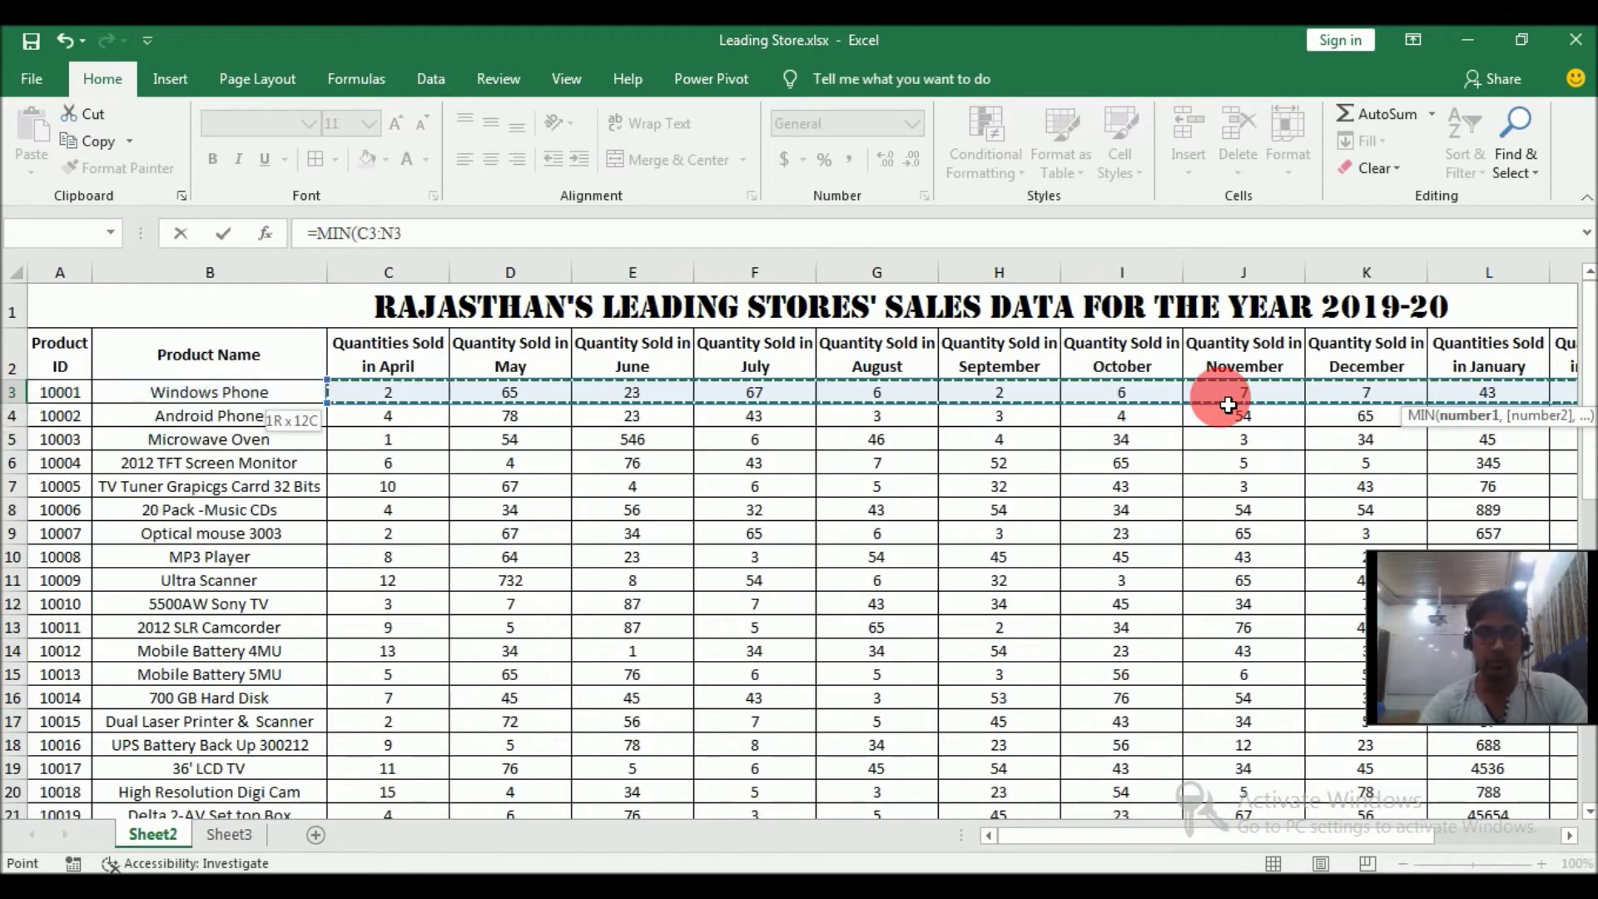
key("Return")
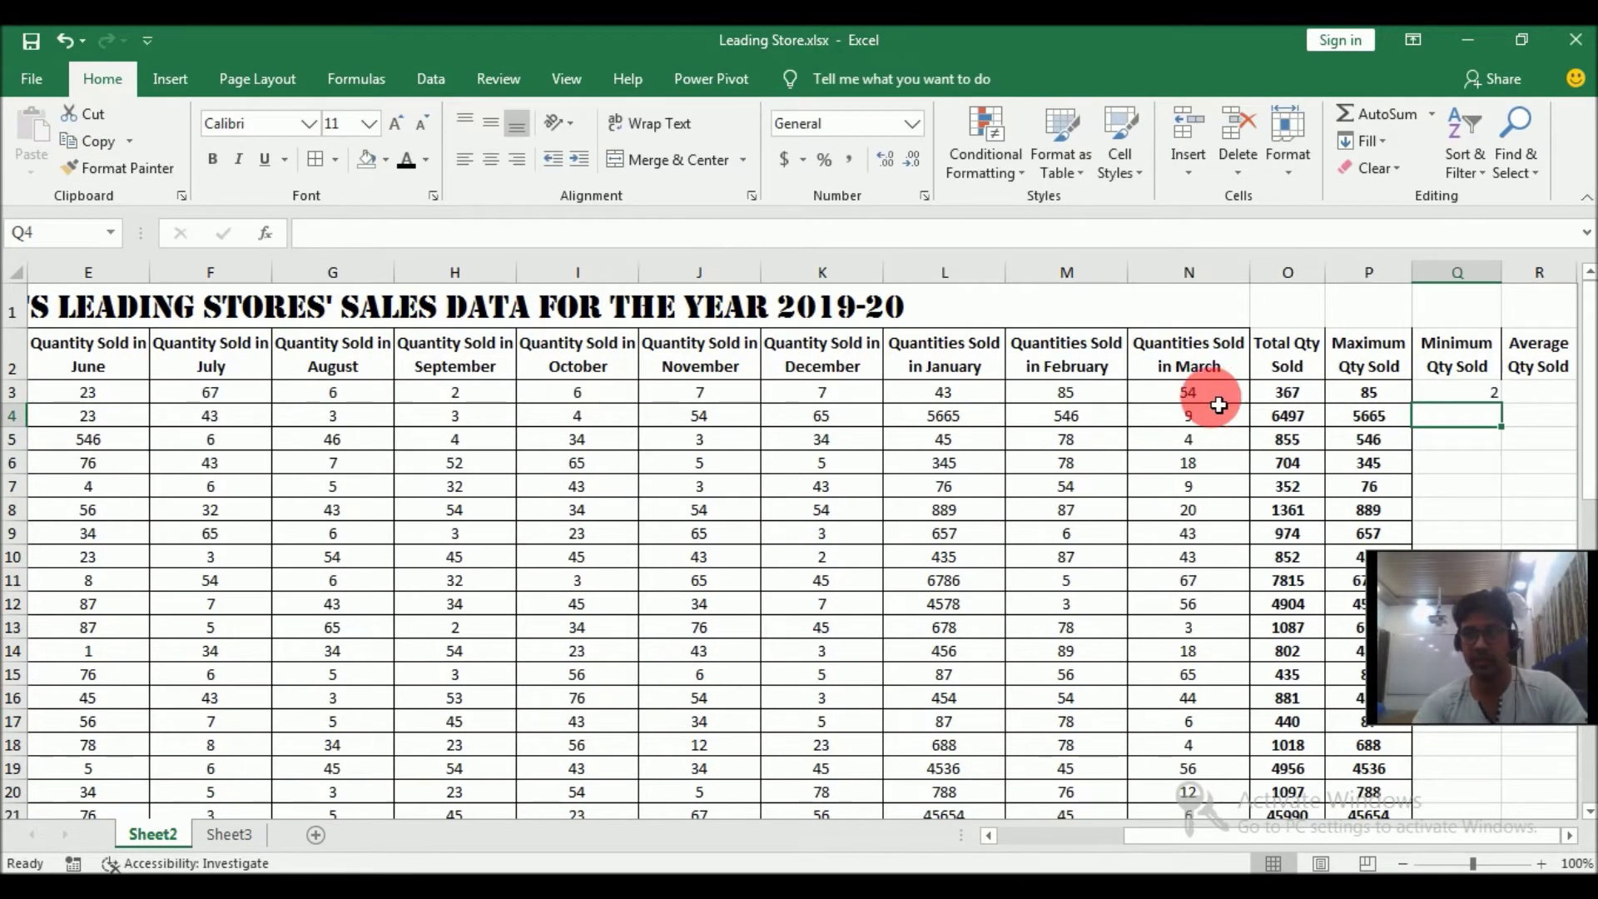
- Copy the MIN formula from Q3 into Q4:Q52 so every remaining product gets its minimum quantity
left_click(1498, 400)
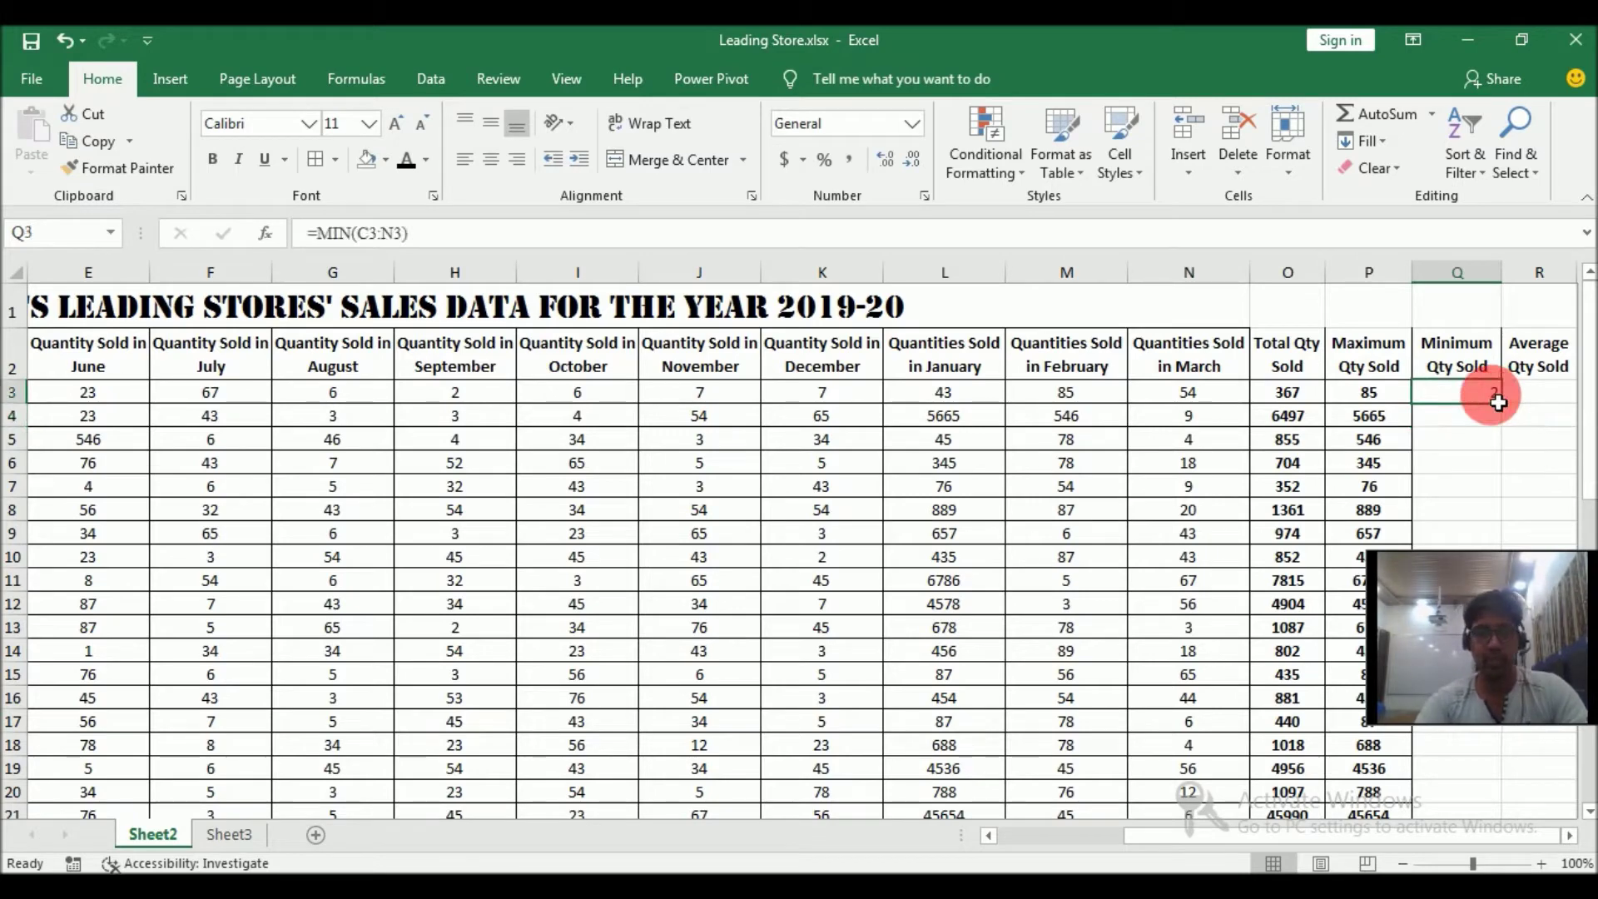
key("ctrl+c")
key("shift+Down")
key("shift+Down")
key("shift+Down")
key("shift+Down")
key("shift+Down")
key("shift+Down")
key("shift+Down")
key("shift+Down")
key("shift+Down")
key("shift+Down")
key("shift+Down")
key("shift+Down")
key("shift+Down")
key("shift+Down")
key("shift+Down")
key("shift+Down")
key("shift+Down")
key("shift+Down")
key("shift+Down")
key("shift+Down")
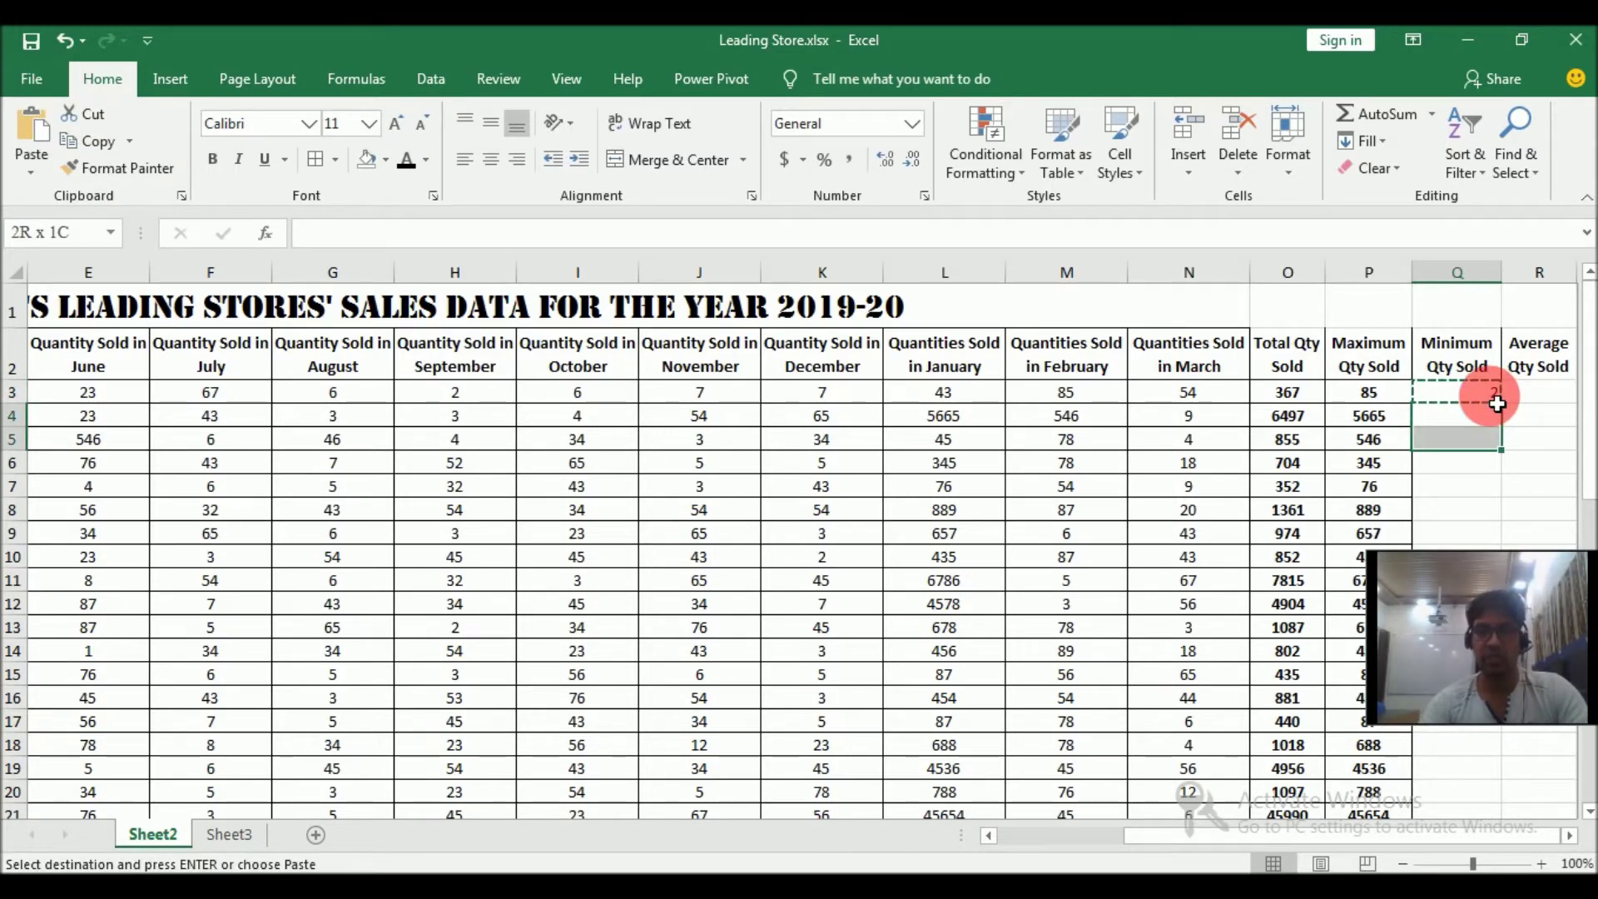
key("shift+Down")
key("shift+Down")
key("shift+Down")
key("shift+Down")
key("shift+Down")
key("shift+Down")
key("shift+Down")
key("shift+Down")
key("shift+Down")
key("shift+Down")
key("shift+Down")
key("shift+Down")
key("shift+Down")
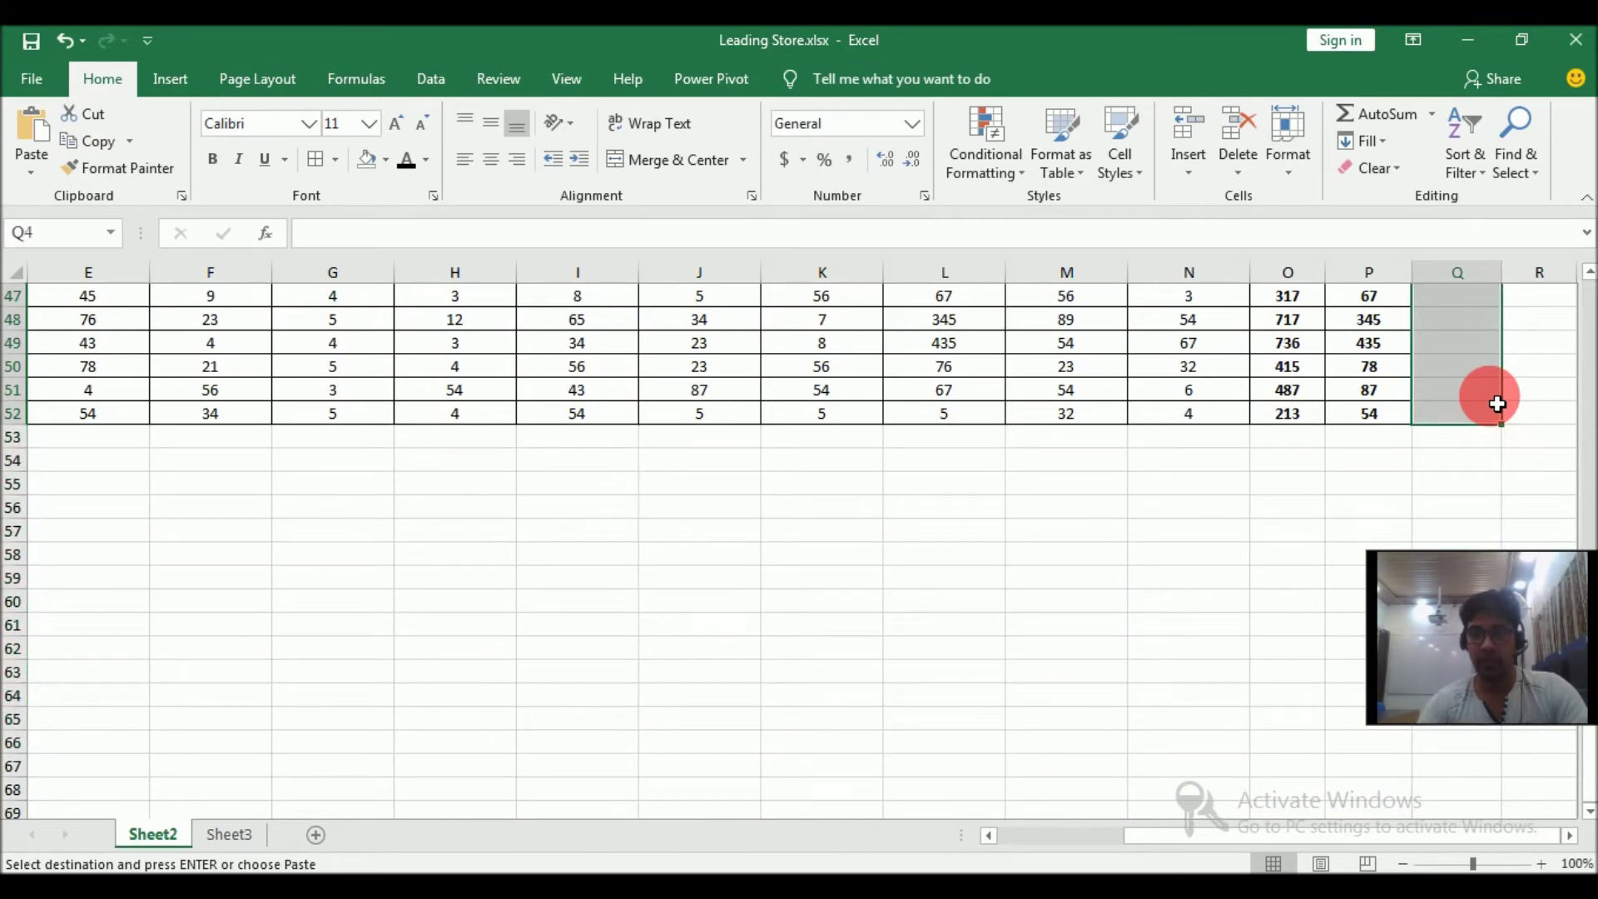
key("Return")
- Make the minimum quantities in Q3:Q52 bold and centred
left_click(1461, 393)
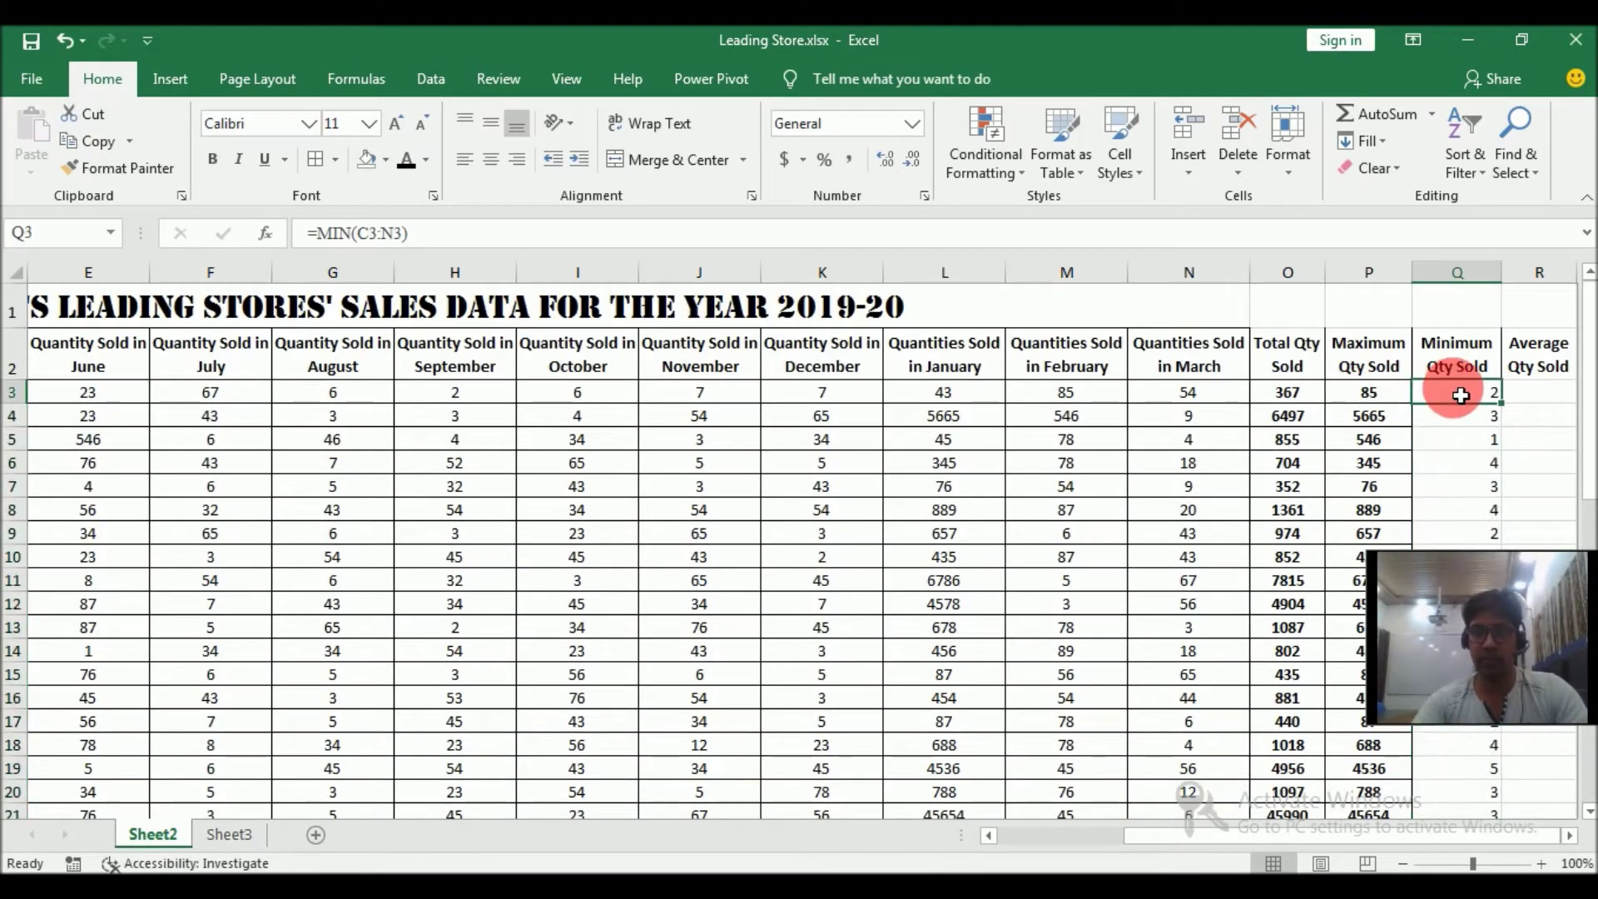
key("ctrl+shift+Down")
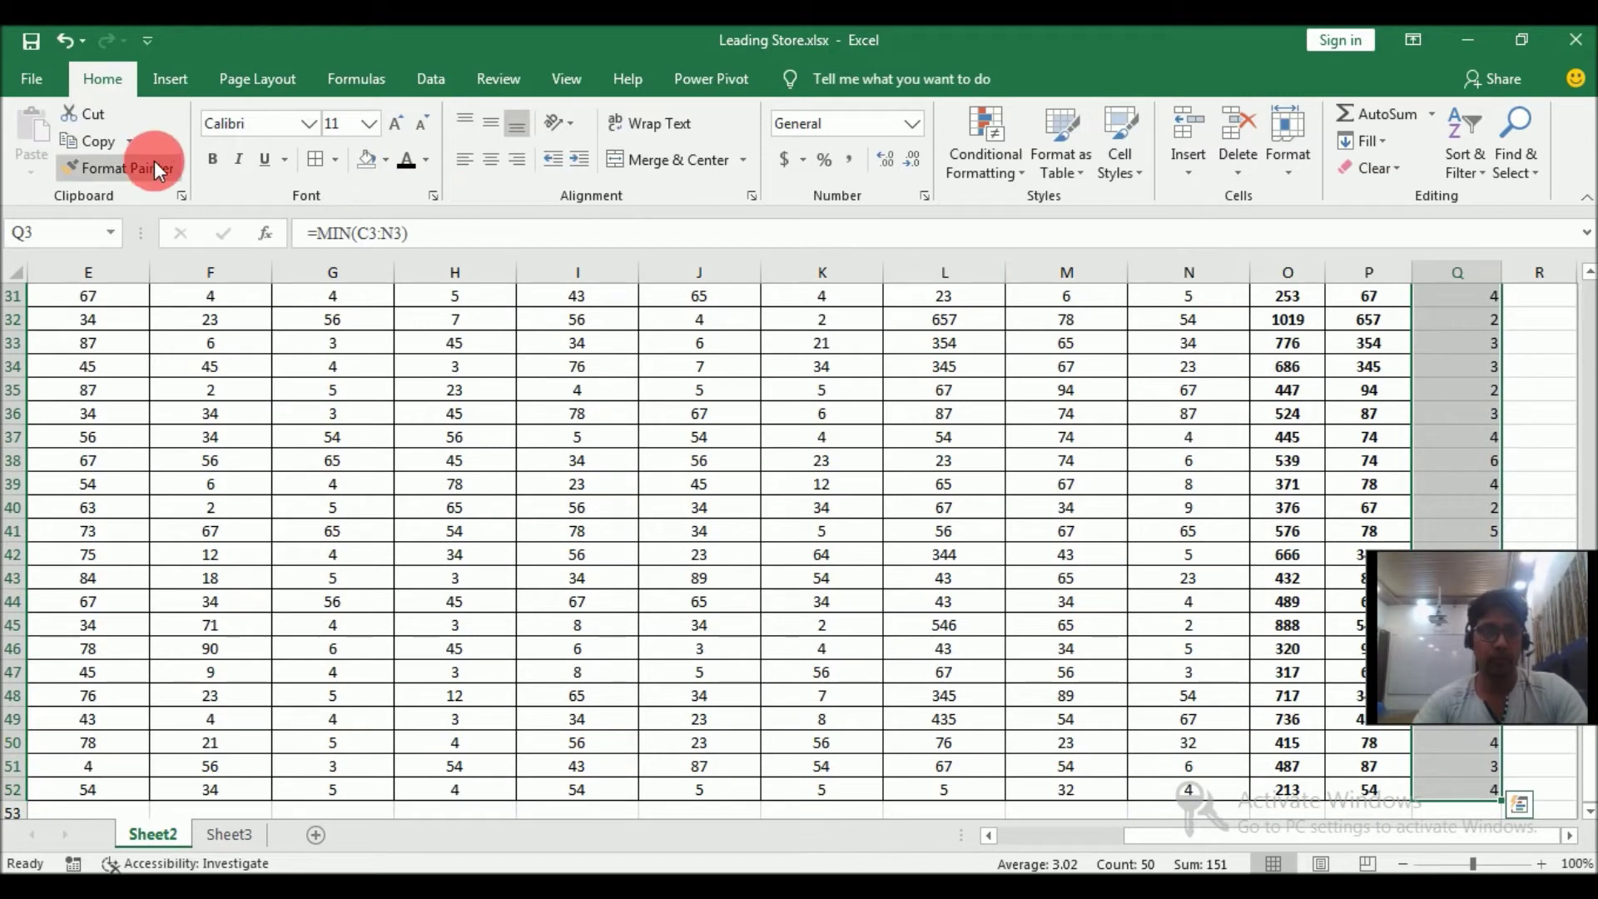
left_click(213, 159)
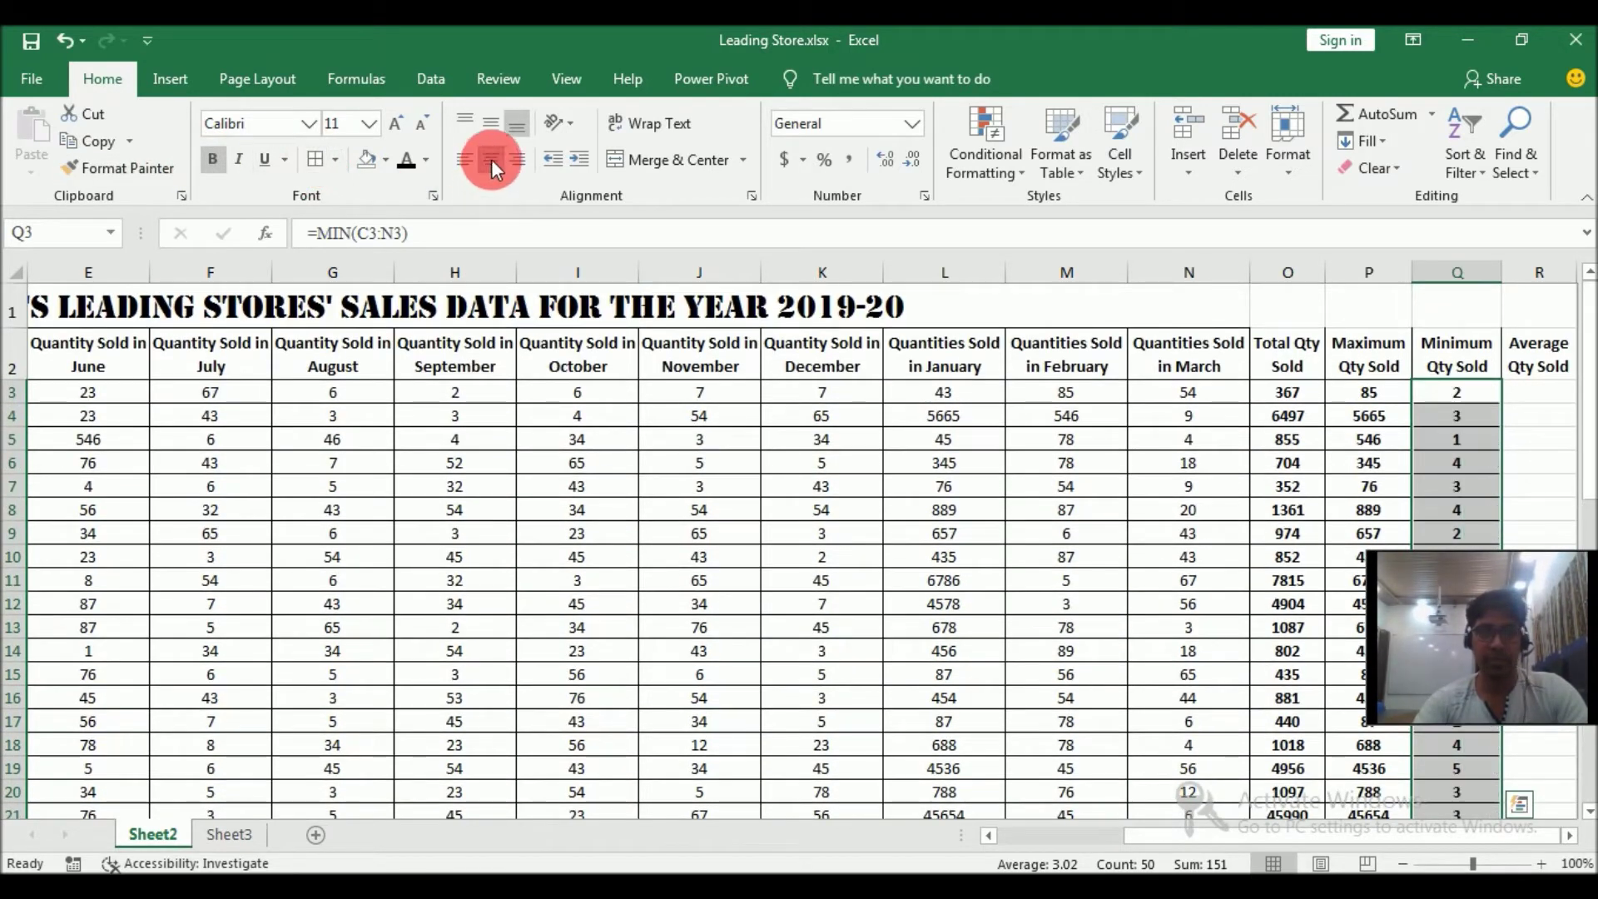
- Calculate the Windows Phone's average monthly quantity in R3 with the formula =AVERAGE(C3:N3)
left_click(1539, 392)
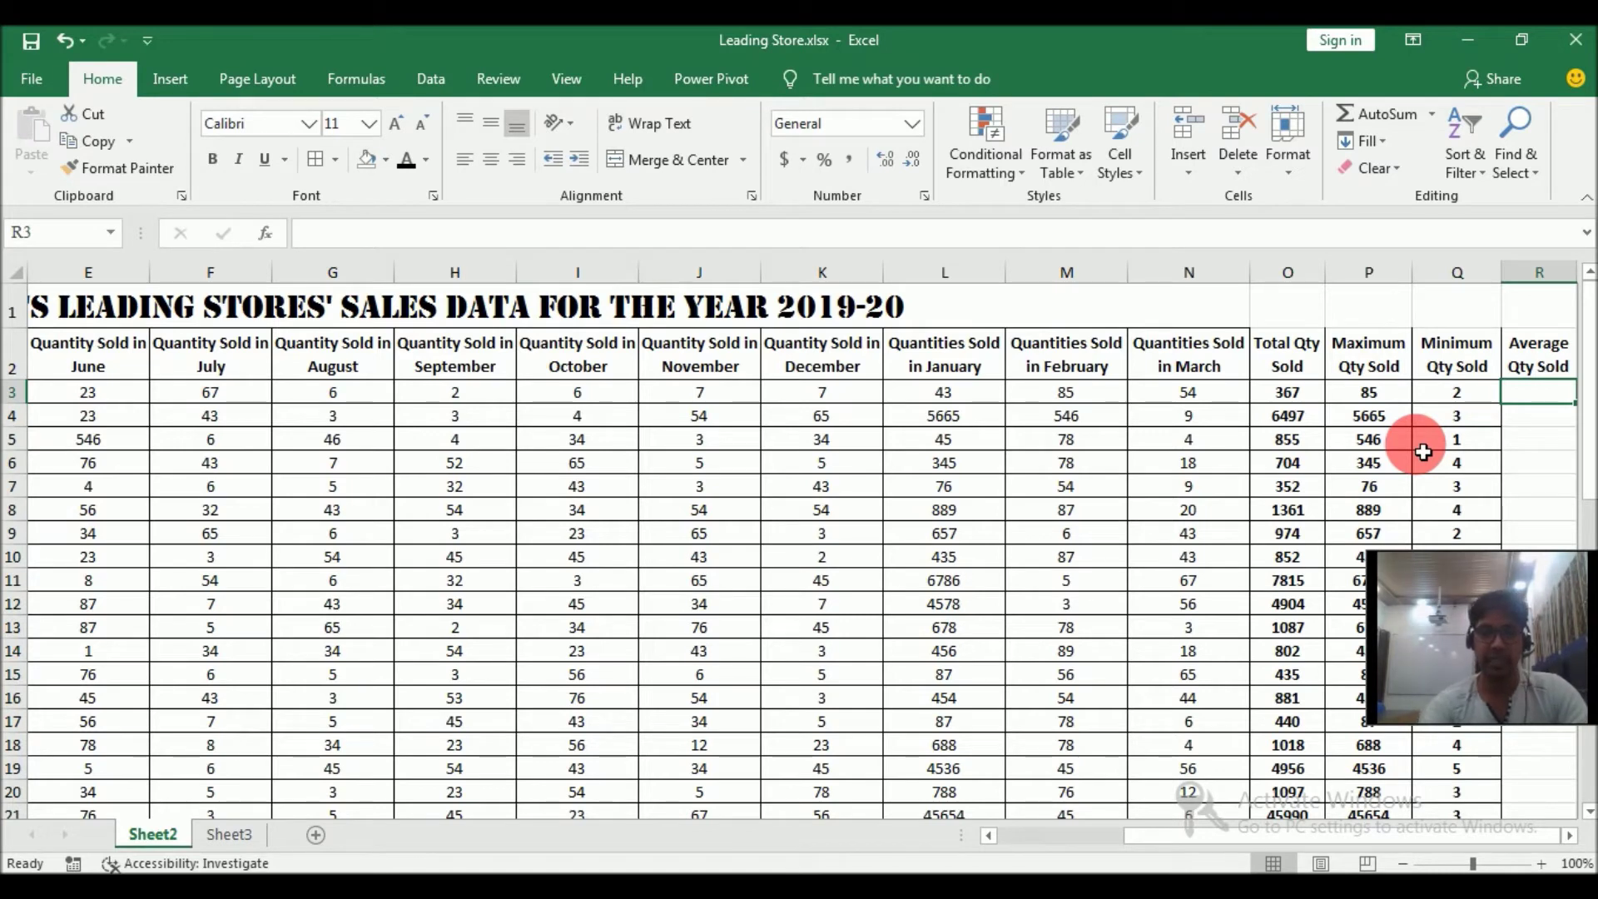
type("=averag")
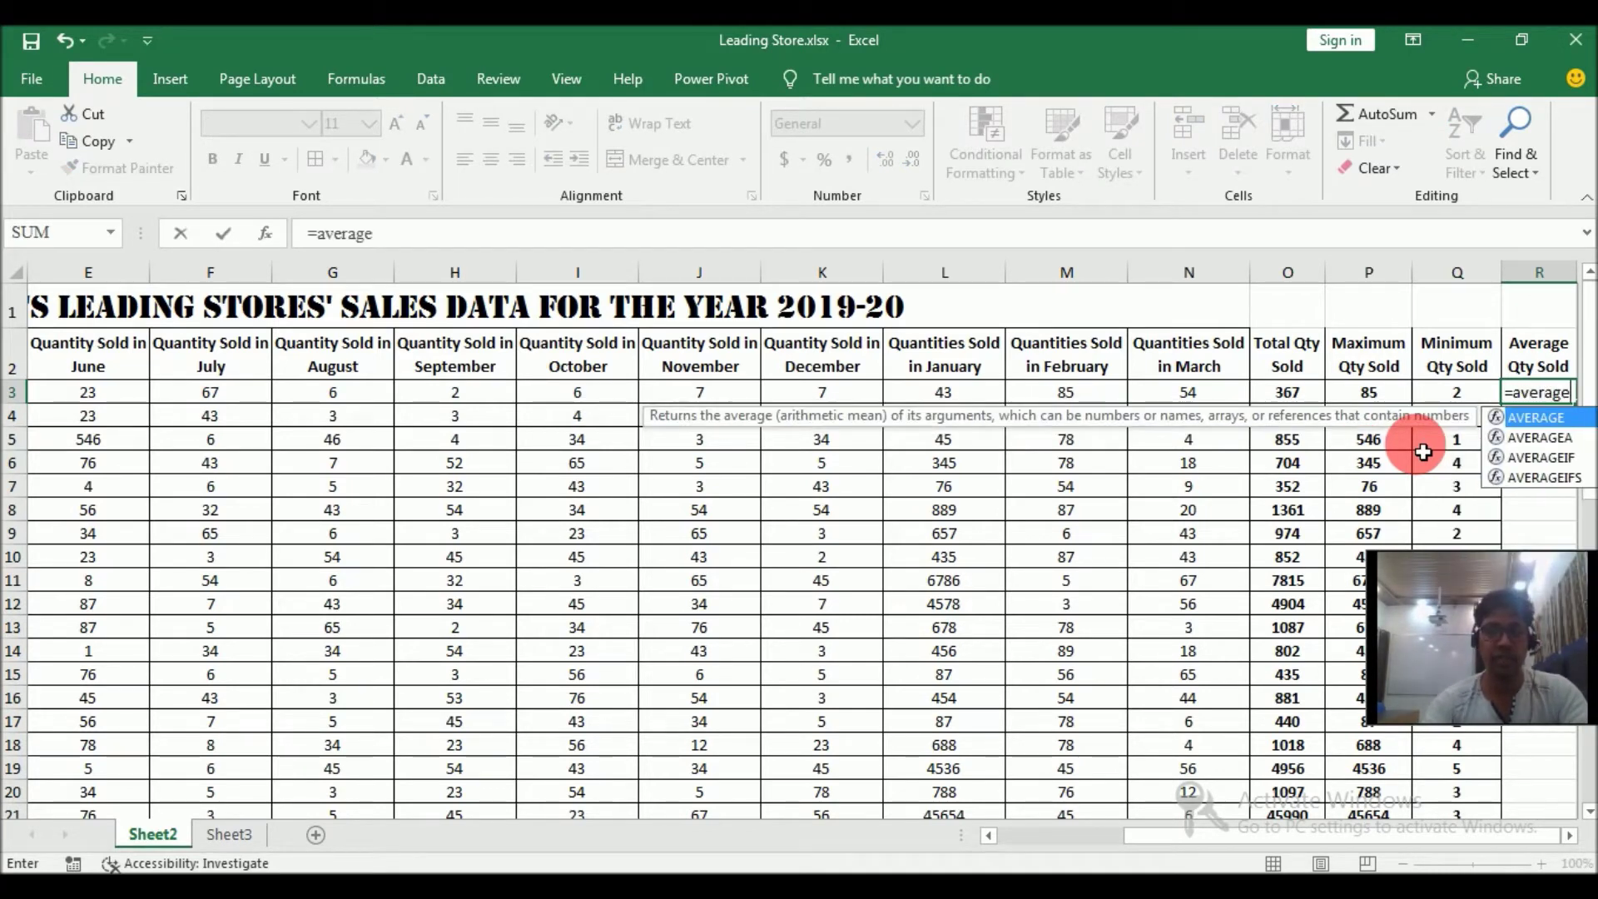
type("e")
key("Tab")
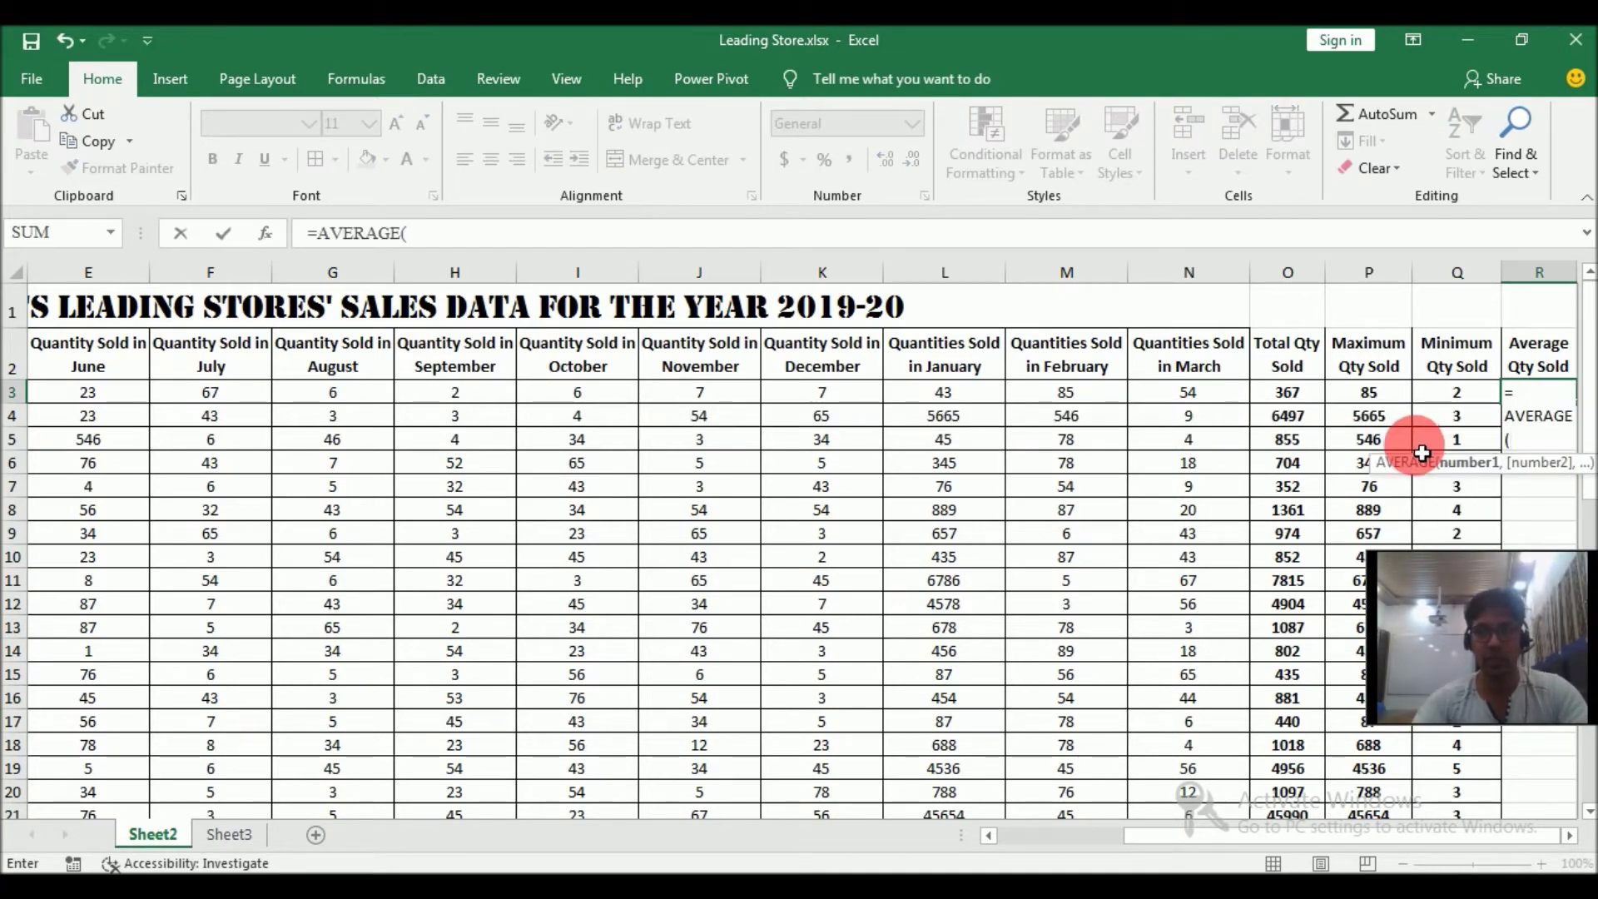
left_click(117, 401)
key("Left")
key("Left")
key("shift+Right")
key("shift+Right")
key("ctrl+shift+Right")
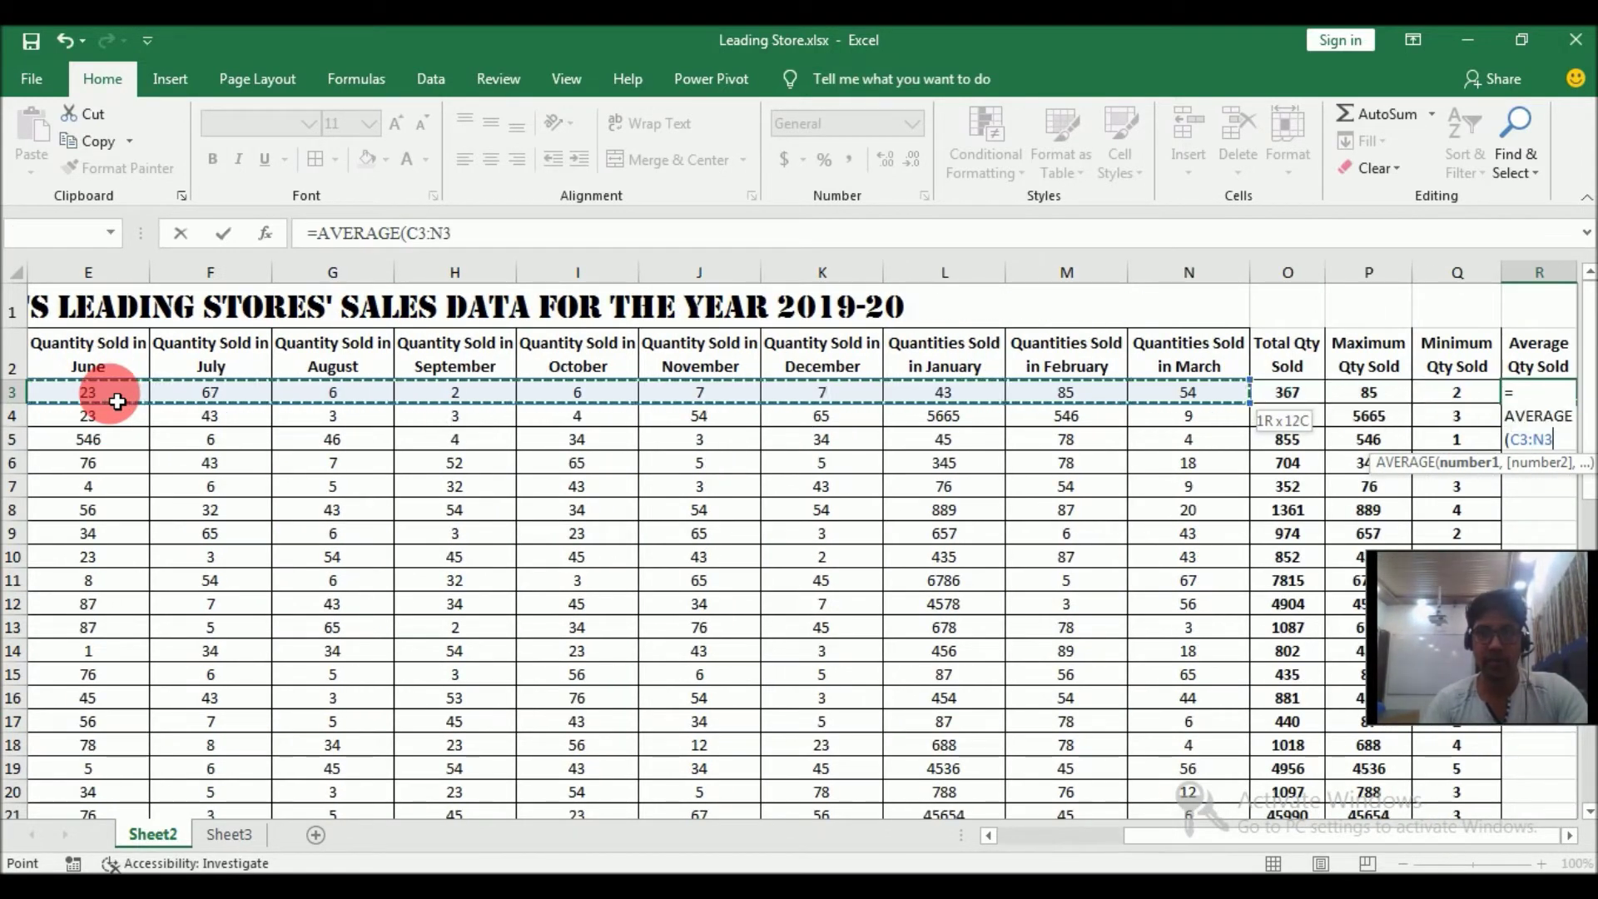
key("Return")
left_click(117, 402)
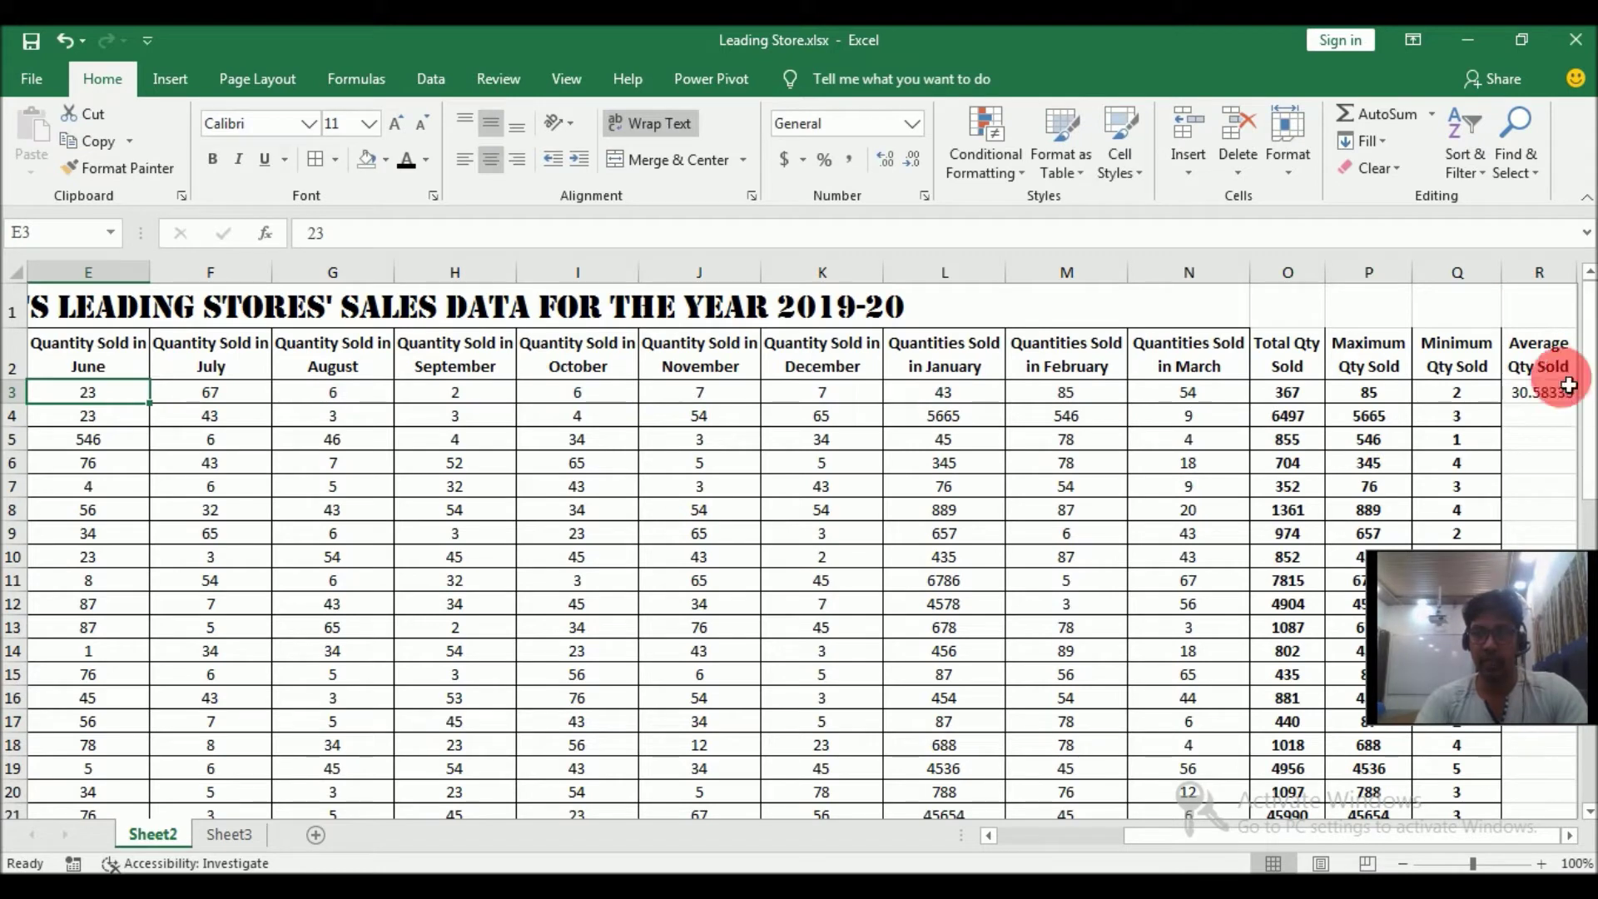
left_click(1557, 395)
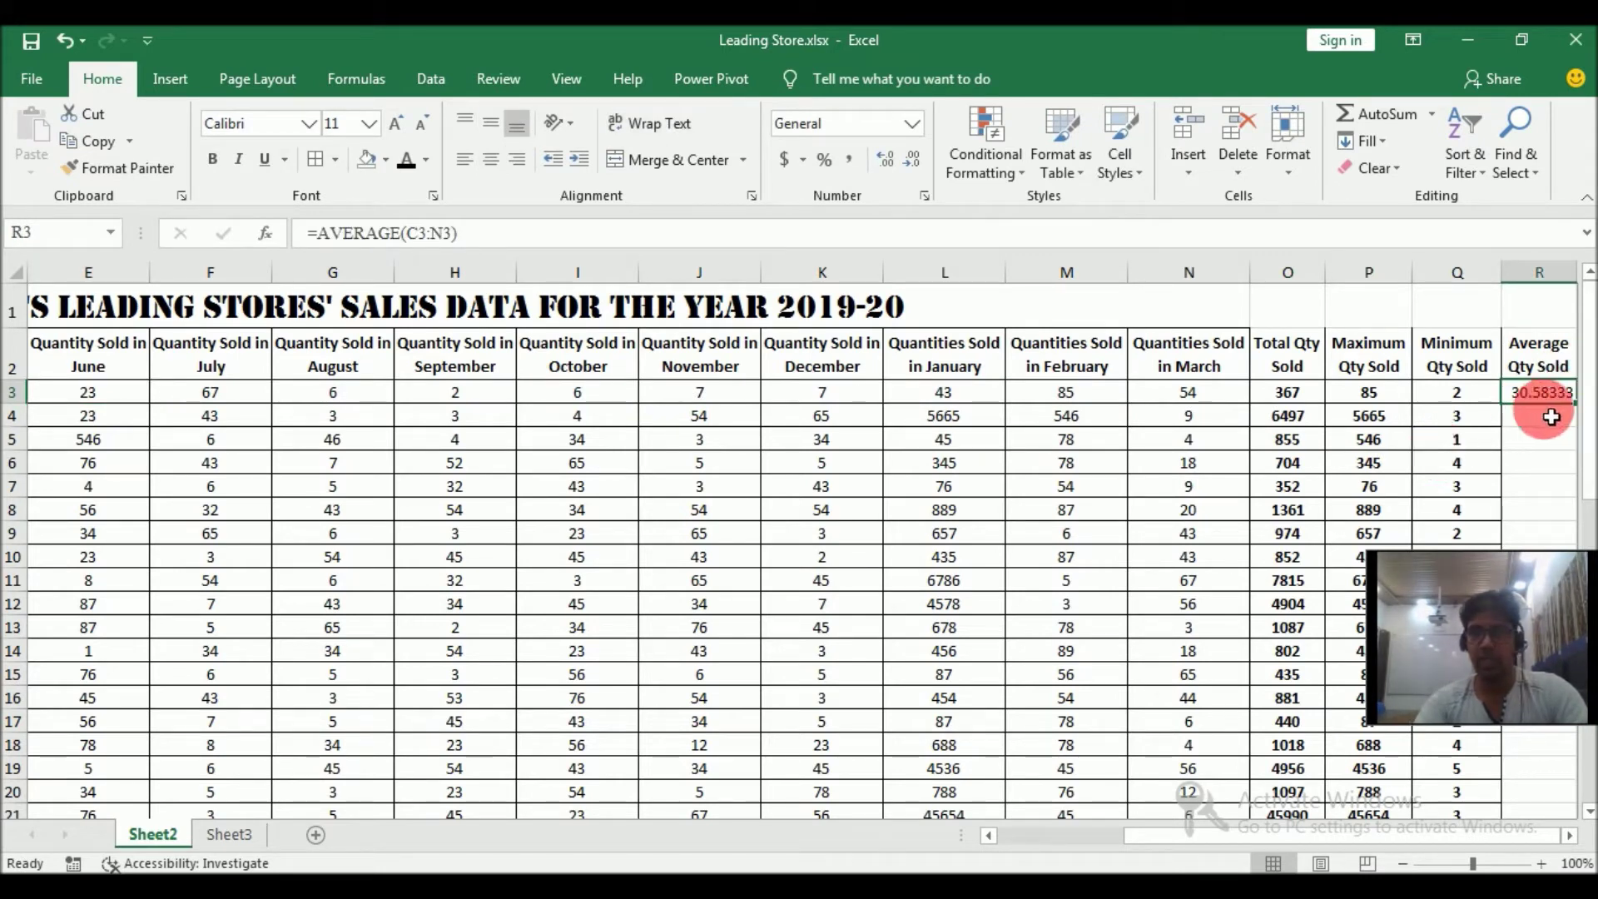
left_click(1293, 361)
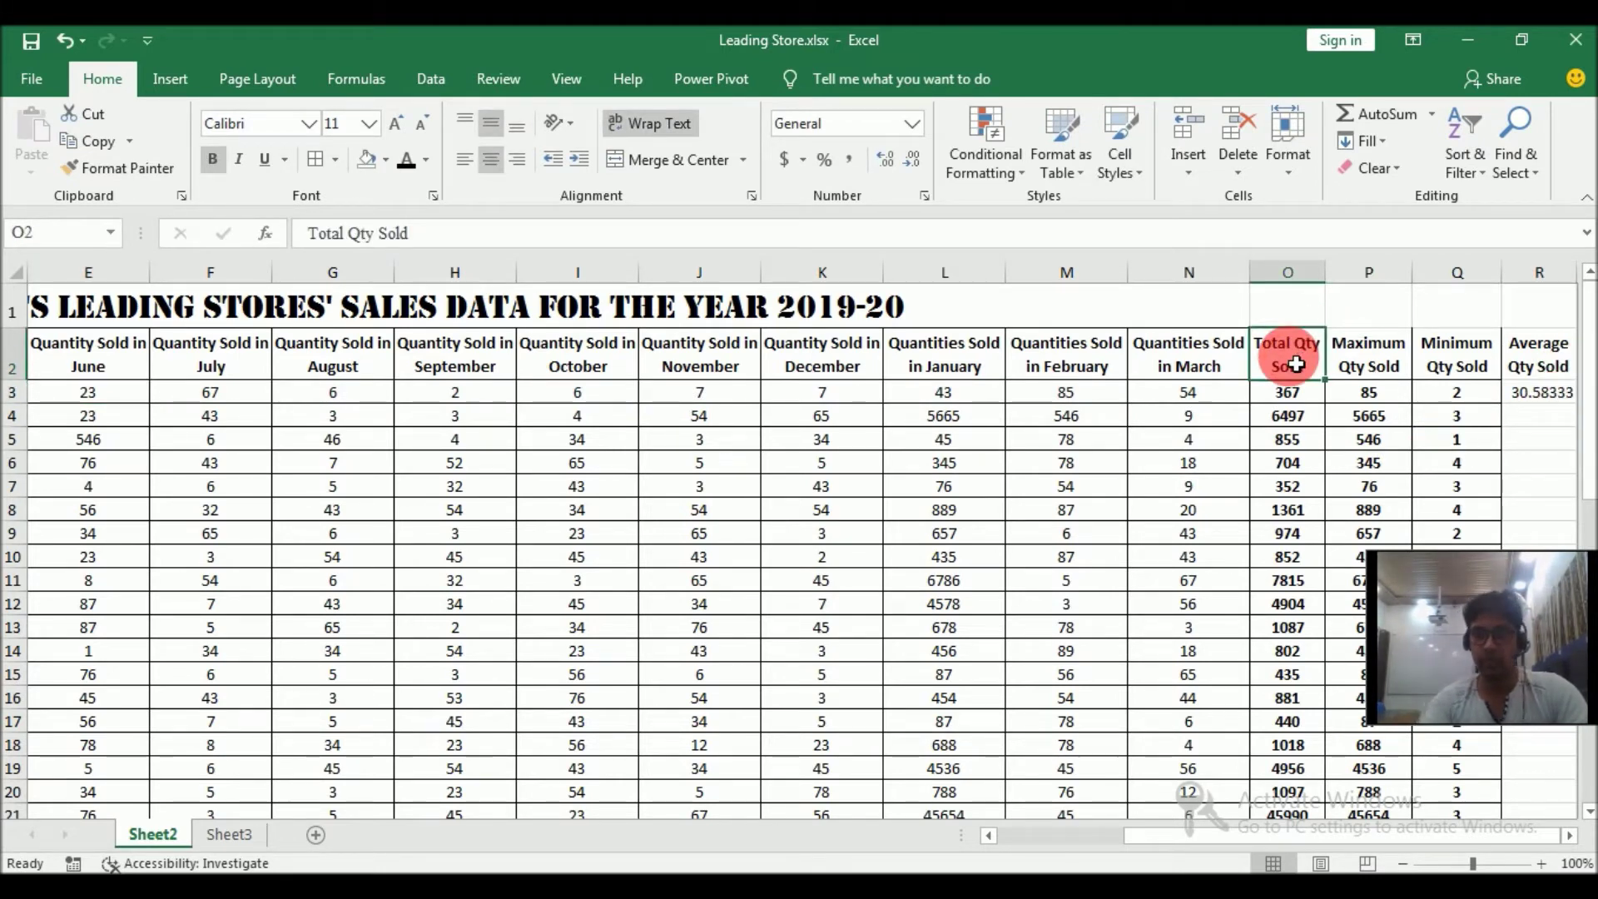
key("shift+Right")
key("shift+Right")
key("shift+Right")
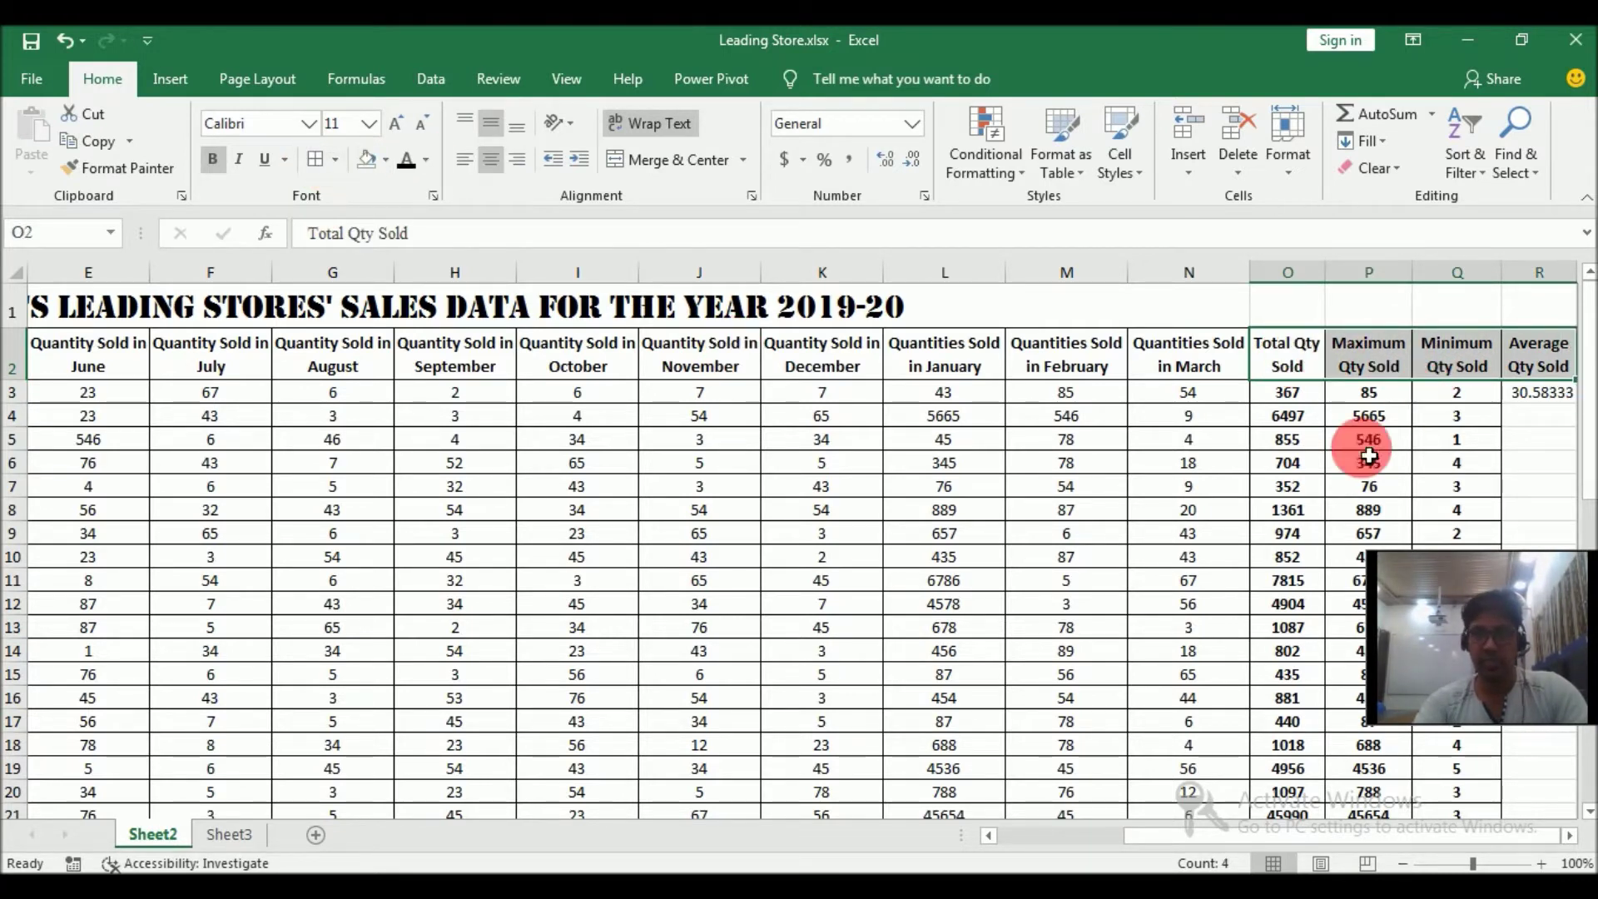
- Make the Average Qty Sold cells R3:R52 bold and centred
left_click(1527, 401)
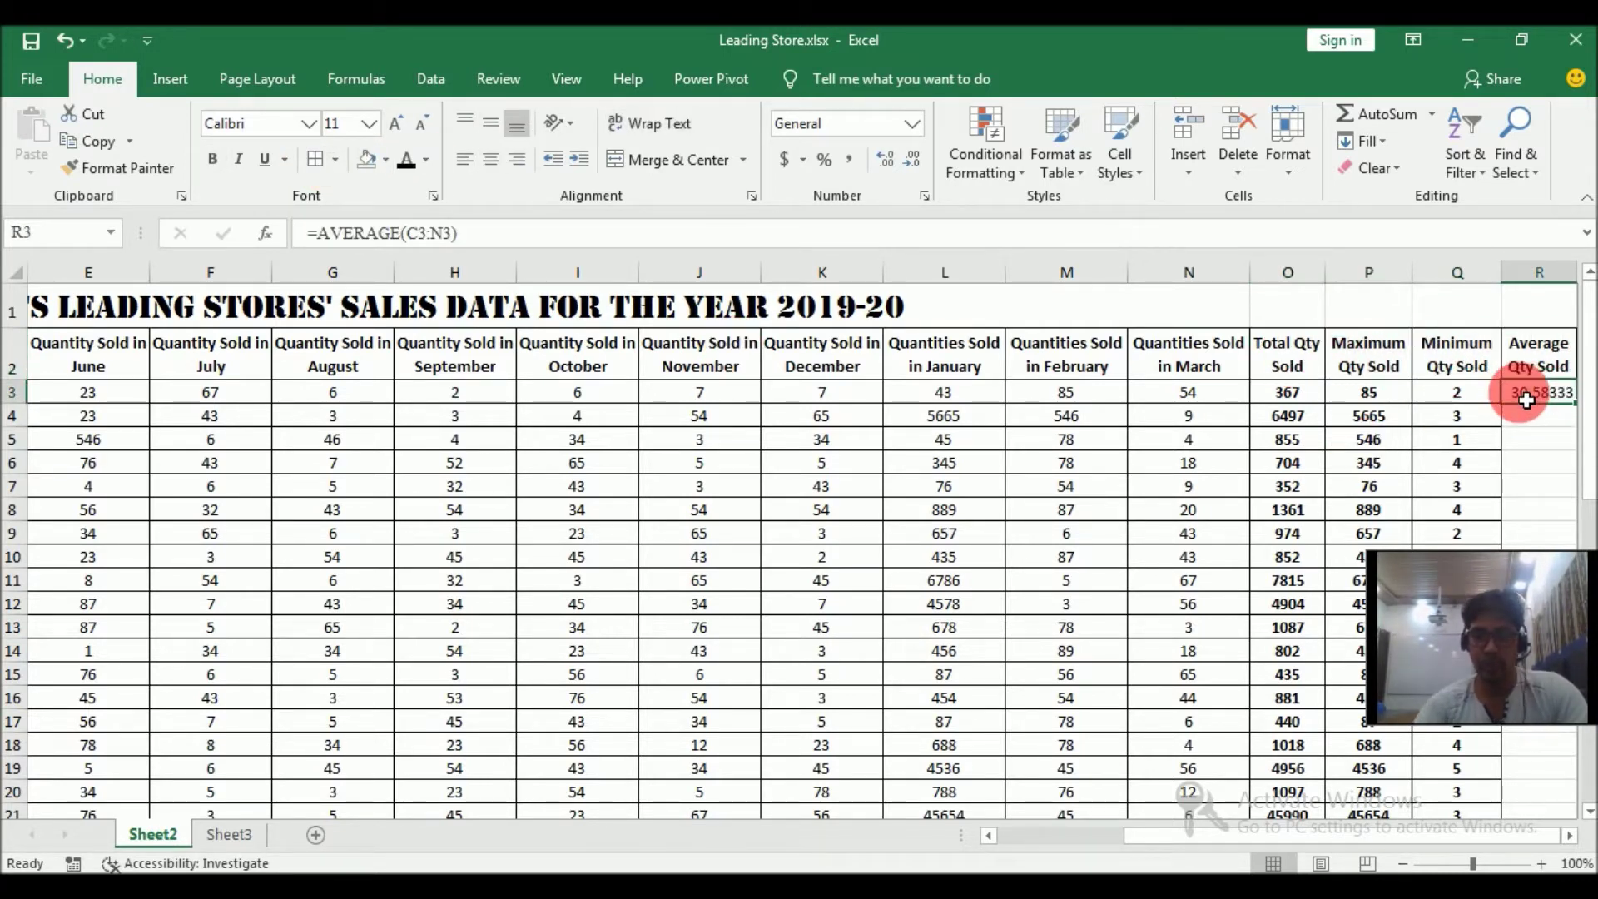
key("shift+Down")
key("shift+Down")
key("shift+Down")
key("shift+Down")
key("shift+Down")
key("shift+Down")
key("shift+Down")
key("shift+Down")
key("shift+Down")
key("shift+Down")
key("shift+Down")
key("shift+Down")
key("shift+Down")
key("shift+Down")
key("shift+Down")
key("ctrl+shift+End")
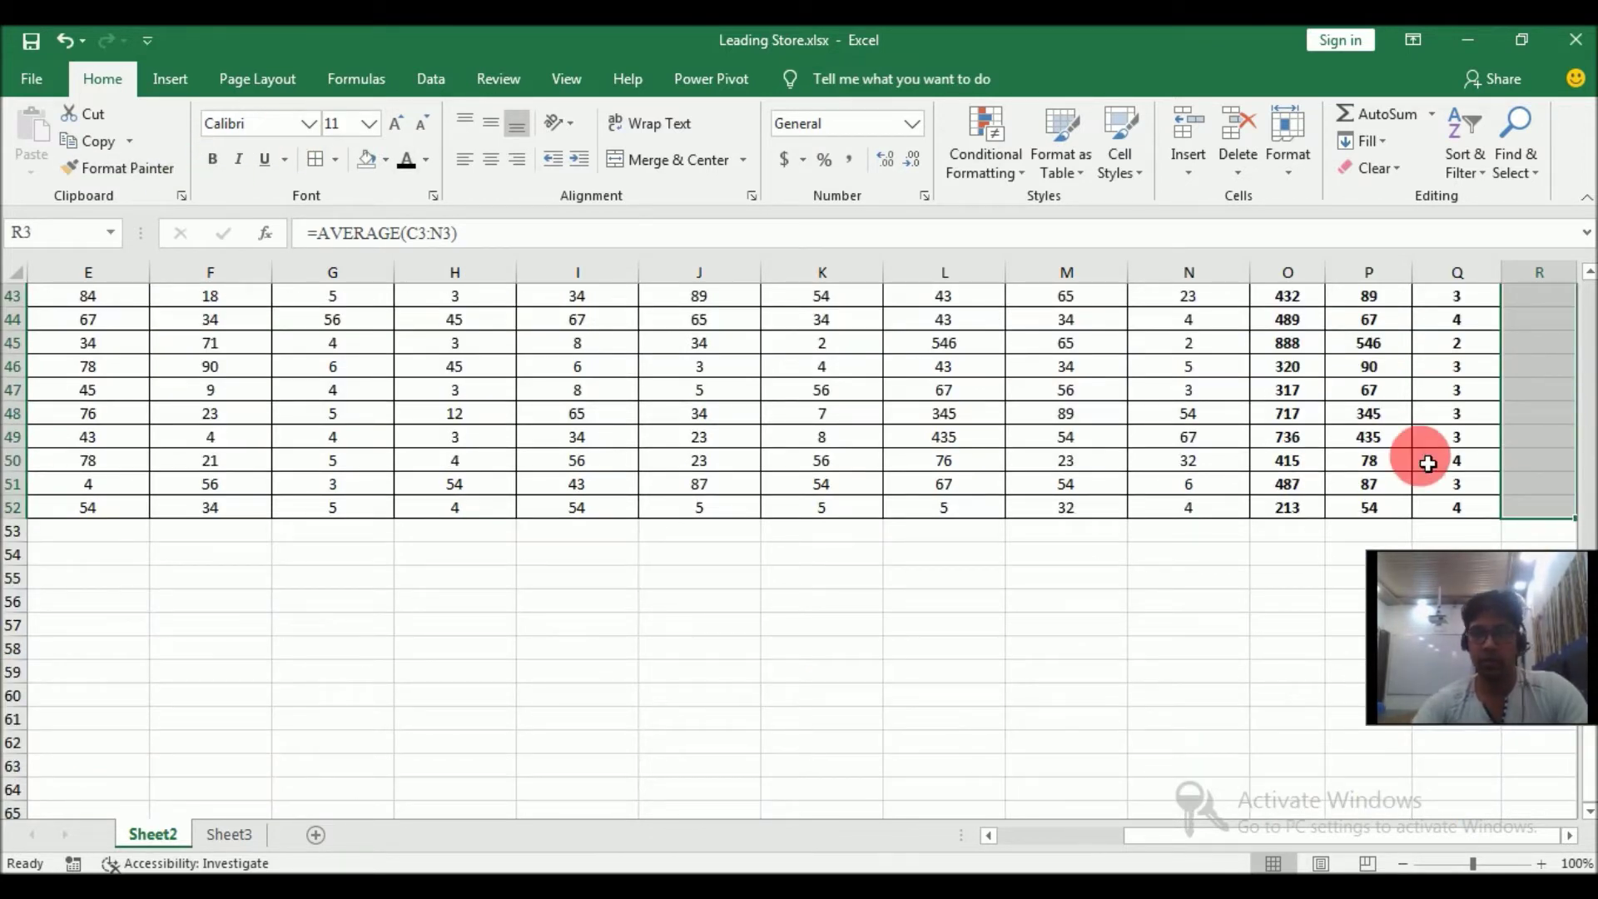
key("Return")
left_click(213, 158)
left_click(491, 167)
left_click(1523, 367)
scroll(1566, 408, "up", 1)
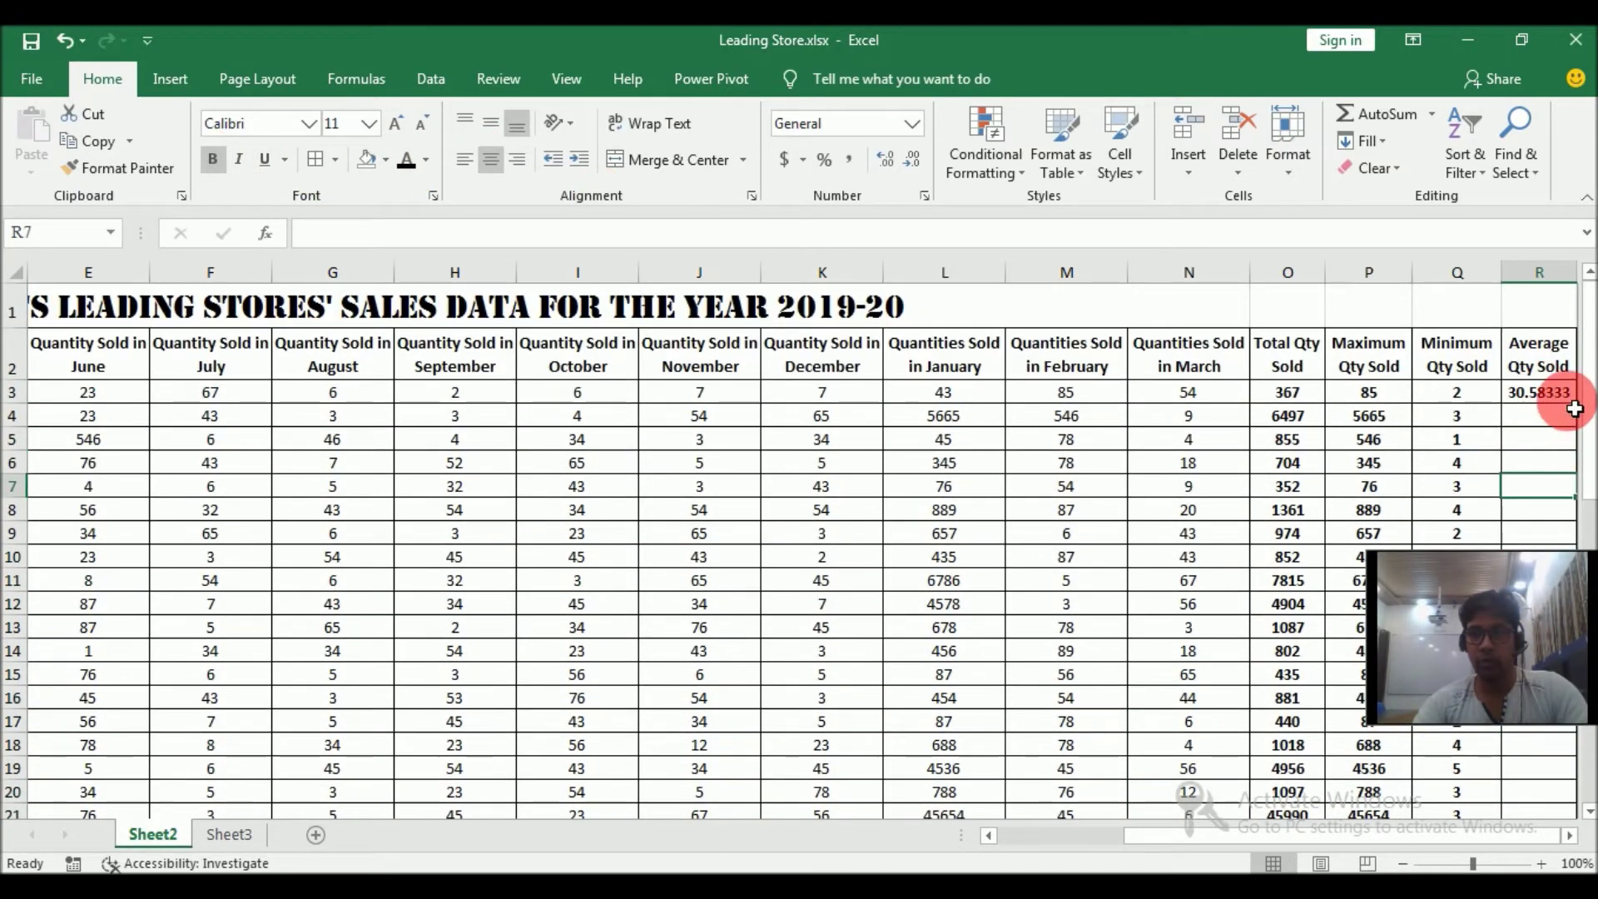
- Copy the AVERAGE formula from R3 into R4:R52 so every remaining product gets its average quantity
left_click(1557, 392)
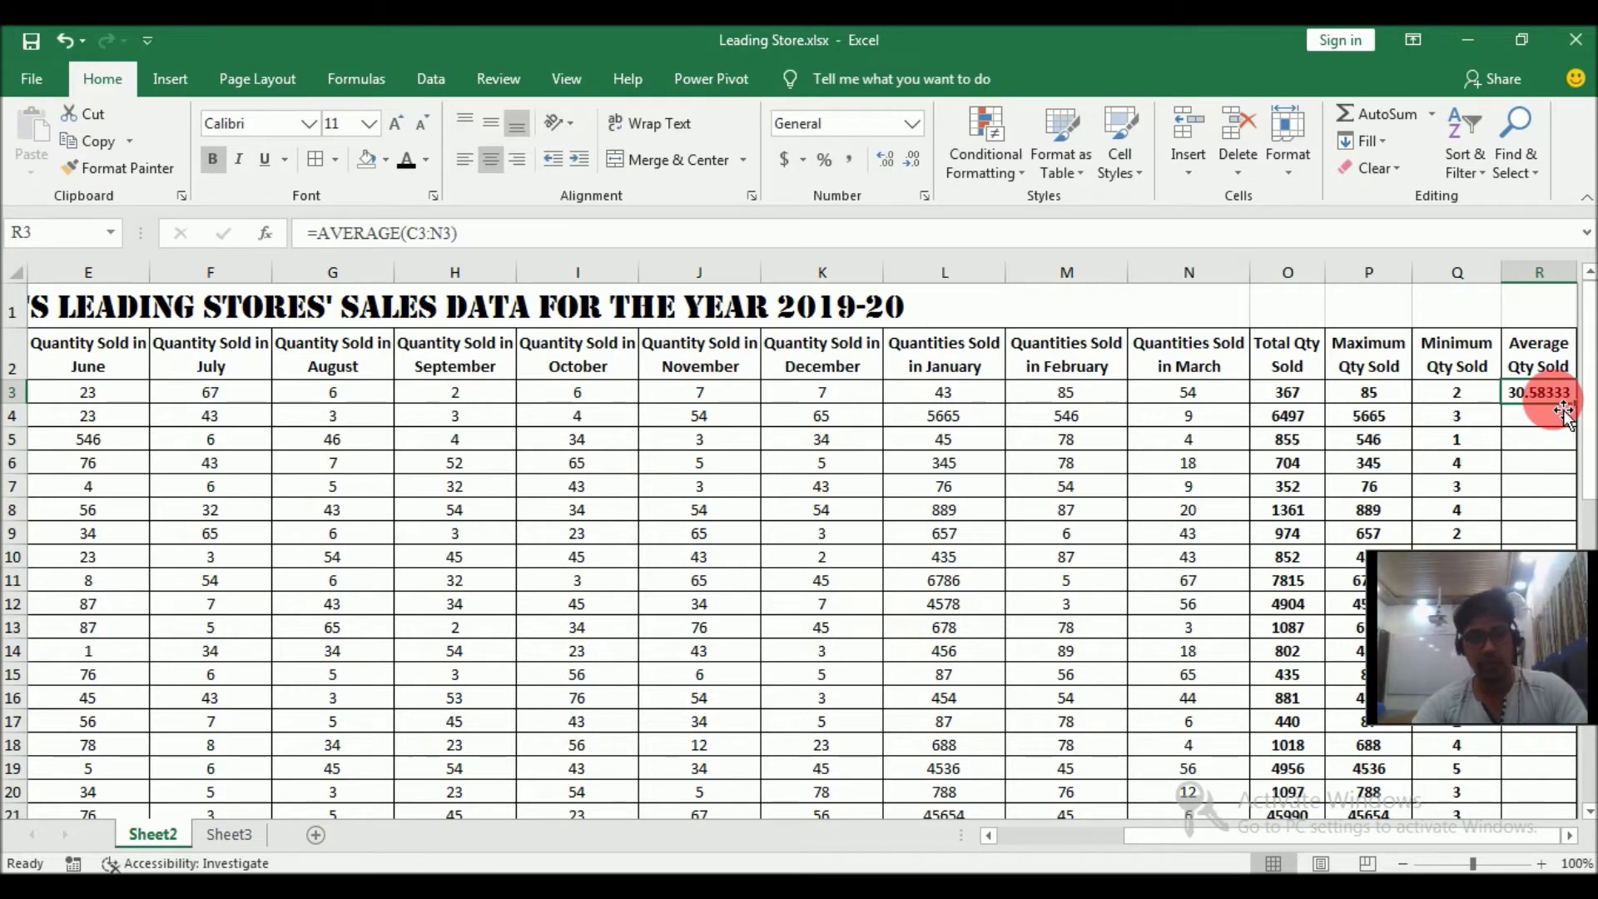
key("ctrl+c")
left_click(1556, 421)
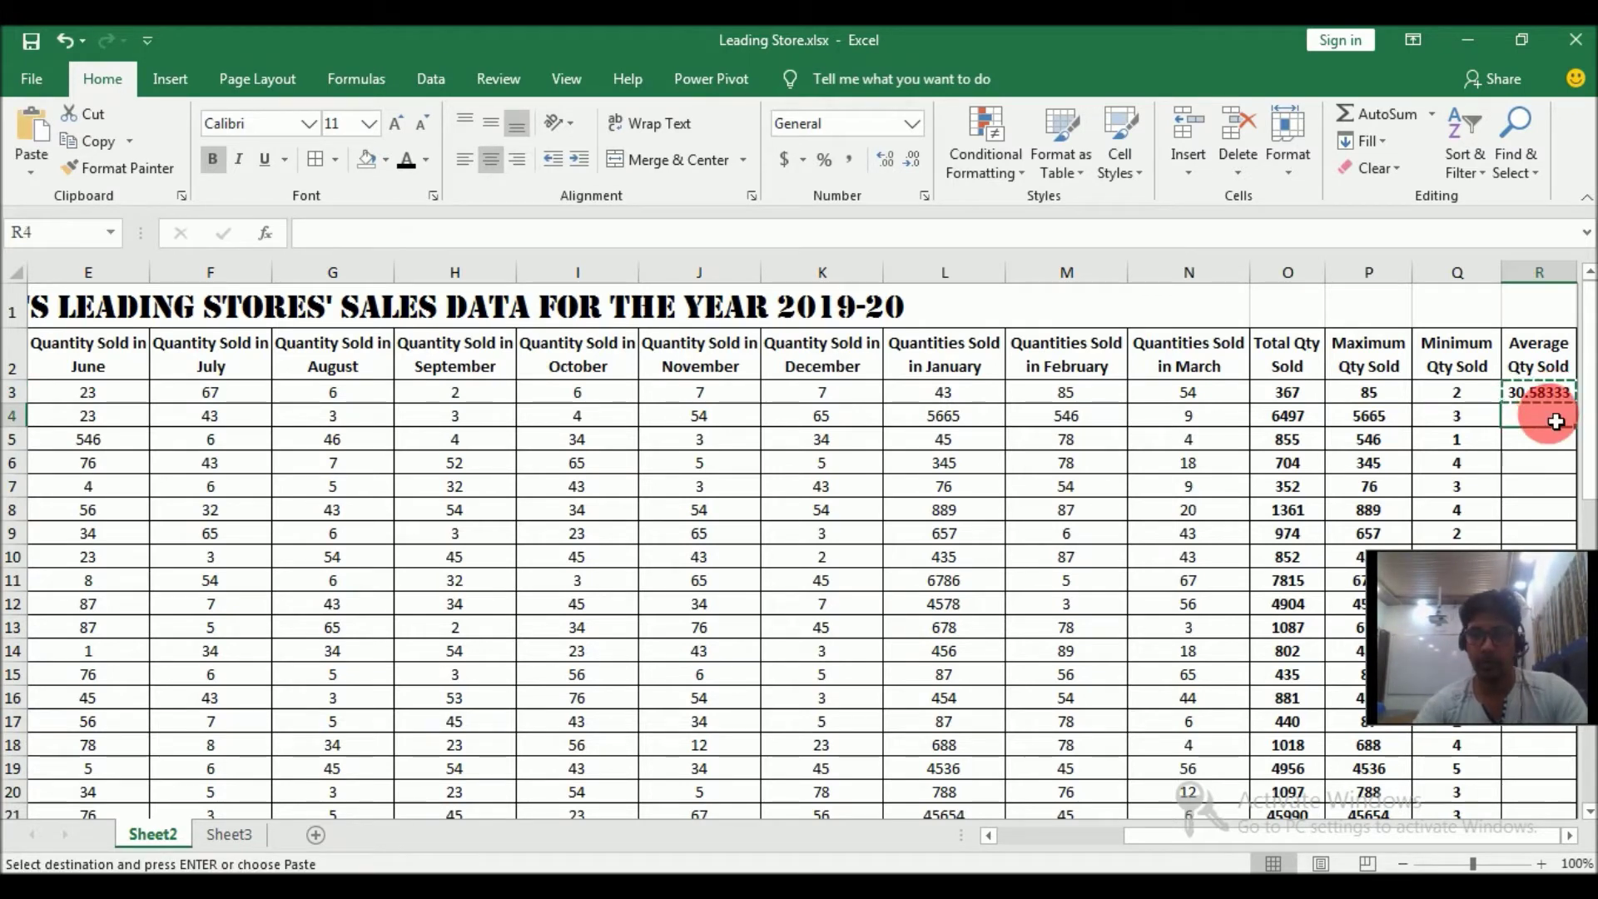
key("shift+Down")
key("shift+Down")
key("shift+Down")
key("shift+Down")
key("shift+Down")
key("shift+Down")
key("shift+Down")
key("shift+Down")
key("shift+Down")
key("shift+Down")
key("shift+Down")
key("shift+Down")
key("shift+Down")
key("shift+Down")
key("shift+Down")
key("shift+Down")
key("shift+Down")
key("shift+Down")
key("shift+Down")
key("shift+Down")
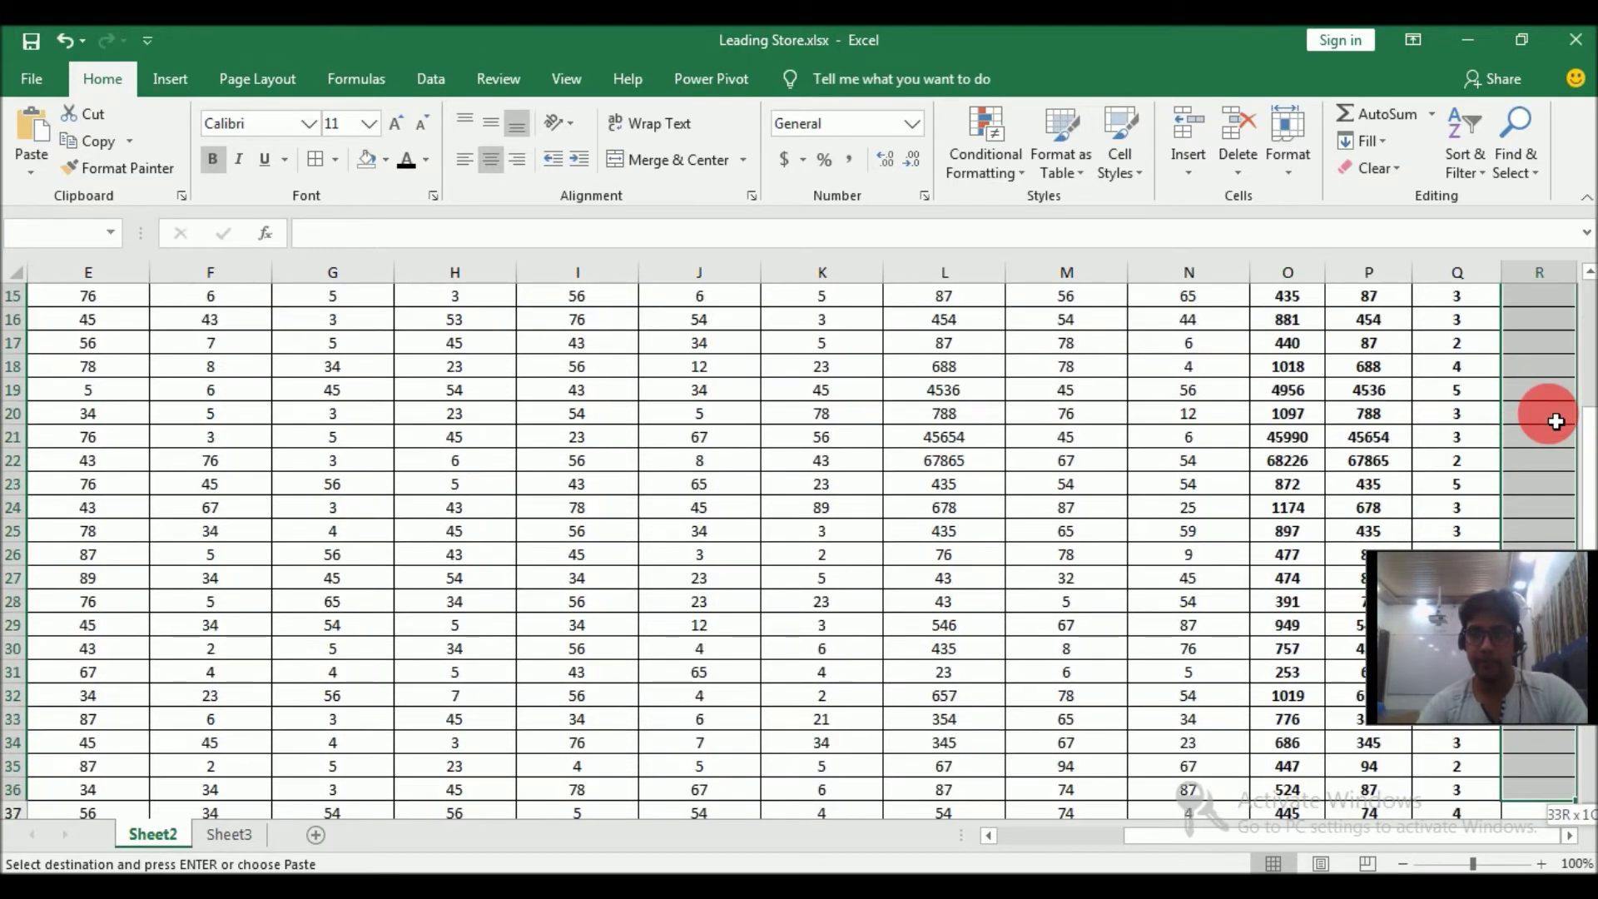
key("shift+Down")
key("shift+Down")
key("shift+Down")
key("shift+Down")
key("shift+Down")
key("shift+Down")
key("shift+Down")
key("shift+Down")
key("shift+Down")
key("shift+Down")
key("shift+Down")
key("shift+Down")
key("shift+Down")
key("shift+Down")
key("shift+Down")
key("shift+Down")
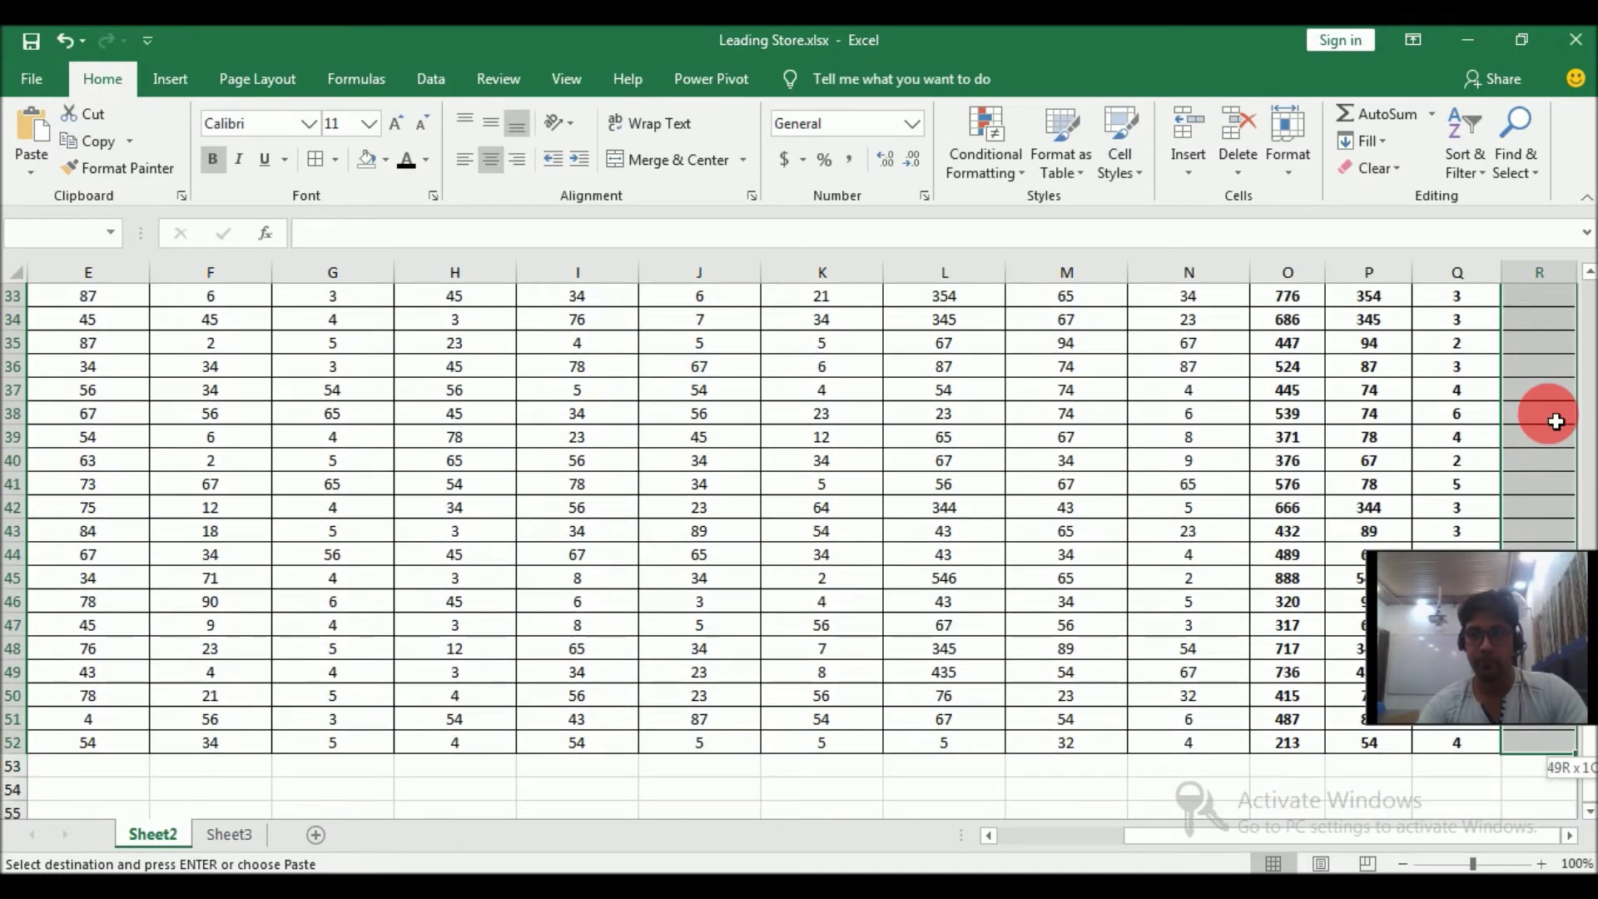
key("Return")
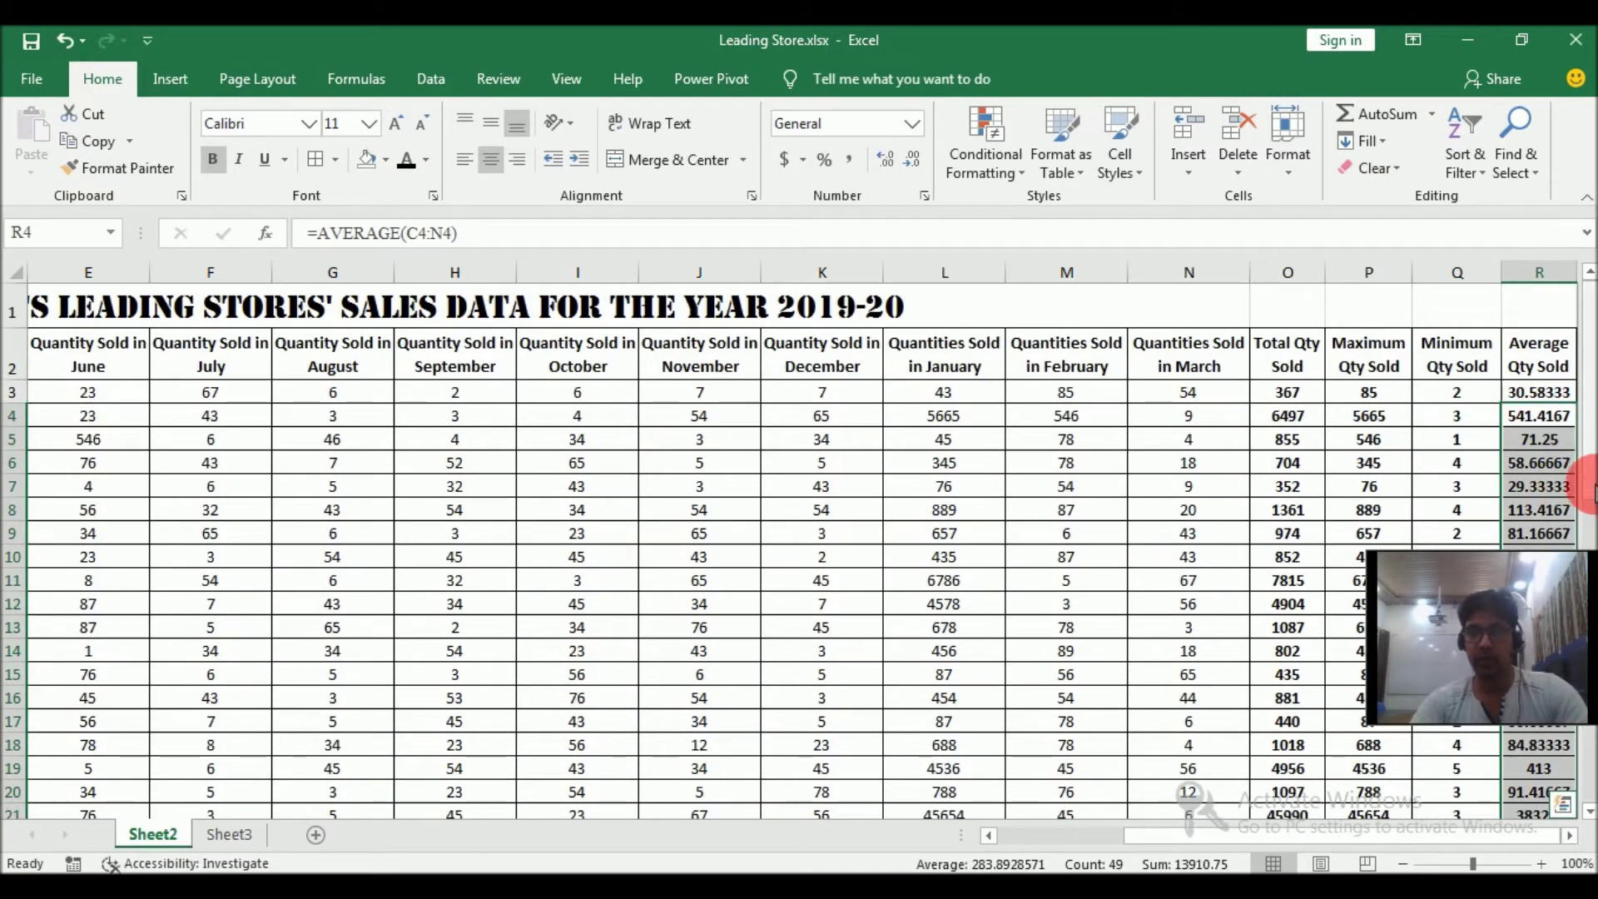
left_click(1538, 392)
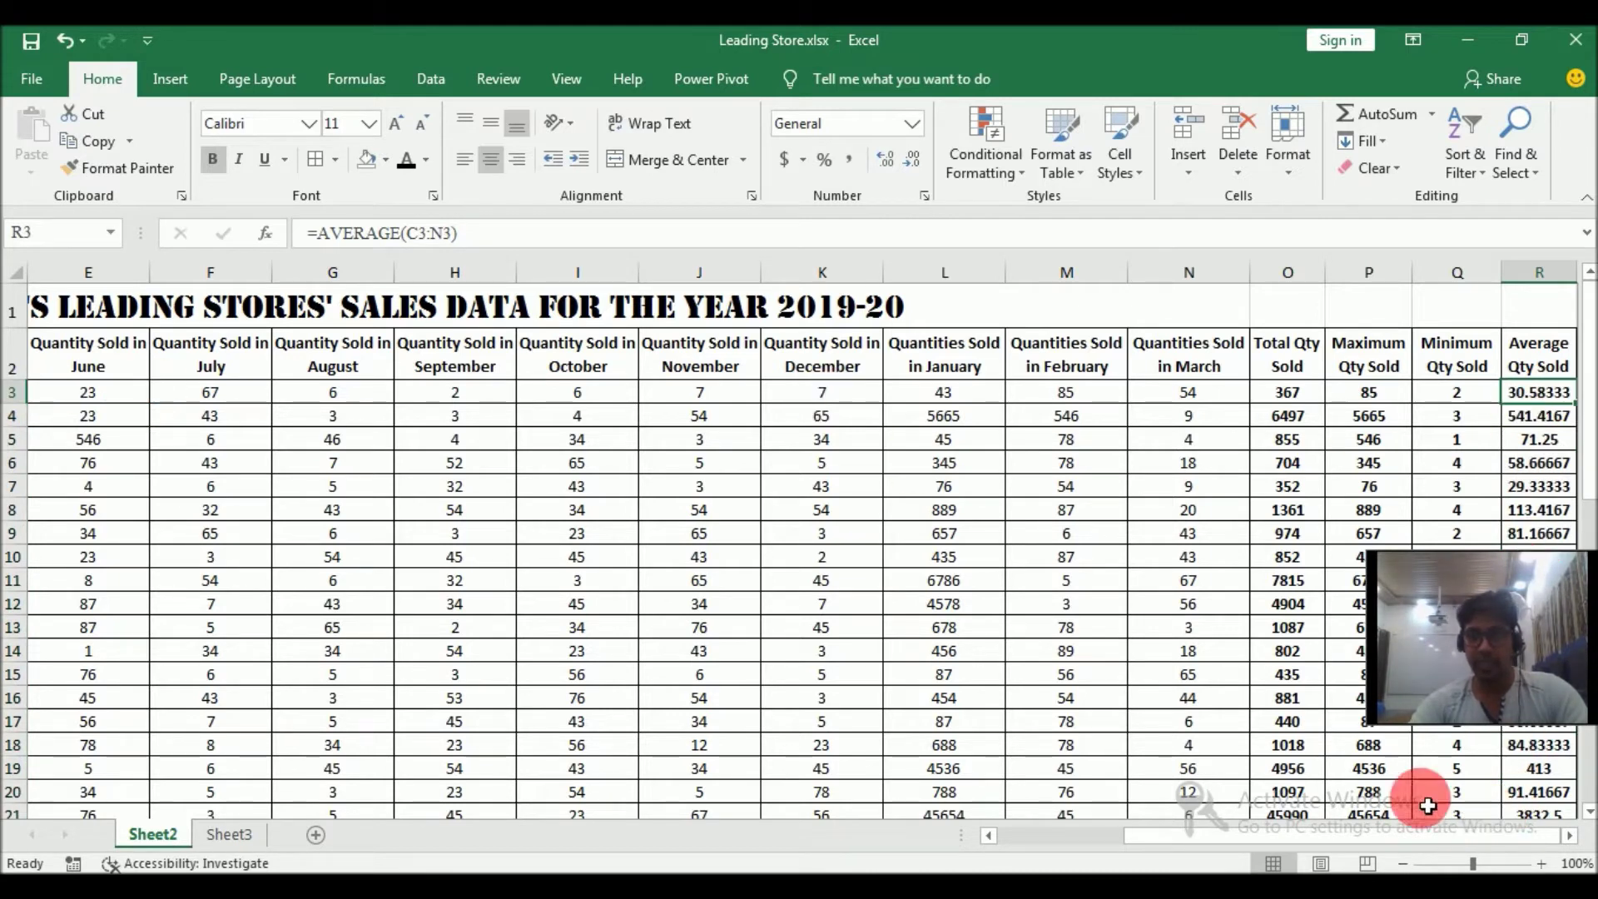
- Merge and centre A53:B53 below the last product and enter the label Total Qty in it
left_click(789, 394)
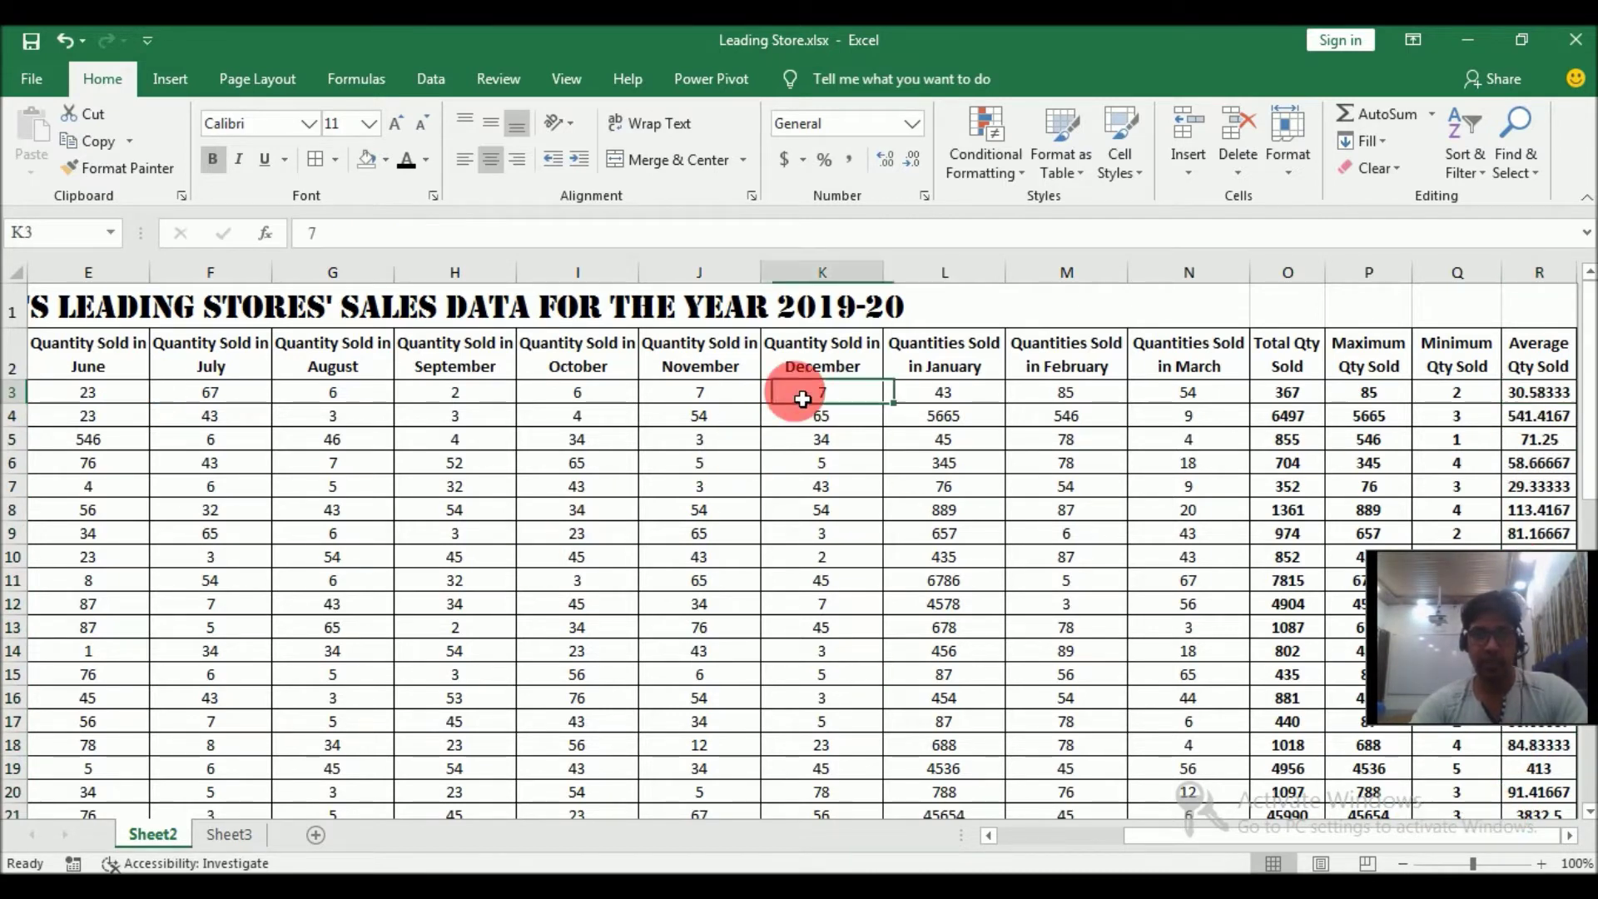
left_click(116, 398)
key("Left")
key("Left")
key("Left")
key("Left")
key("Right")
key("Right")
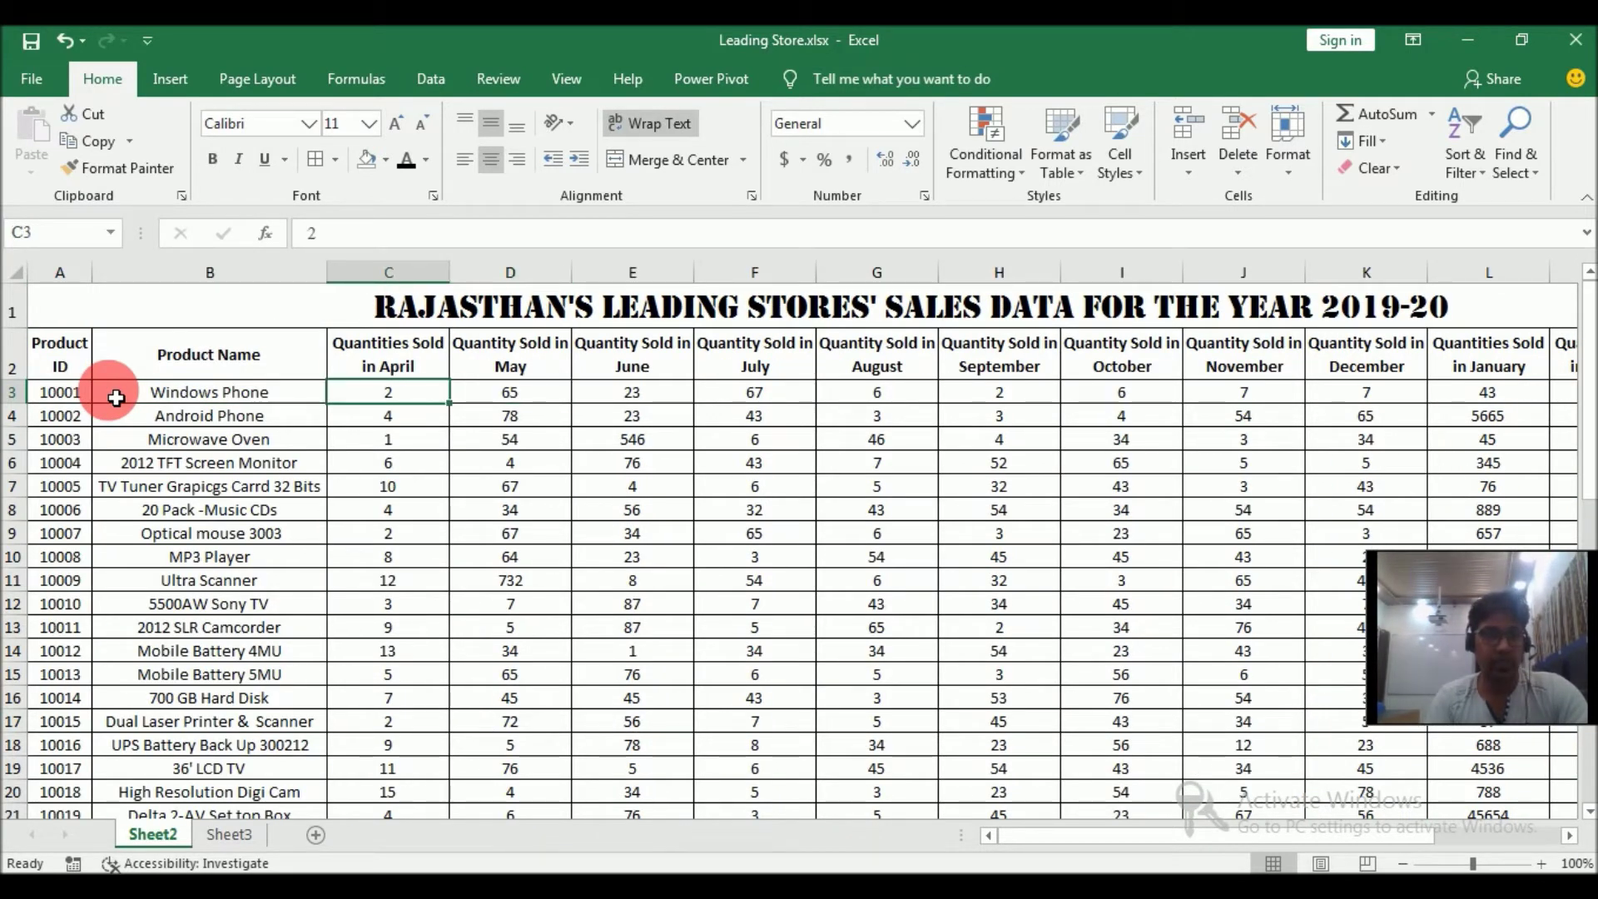
key("Down")
key("Down")
key("Down")
key("Down")
key("Down")
key("Down")
key("Down")
key("Down")
key("Down")
key("Down")
key("Down")
key("Down")
key("Down")
key("Down")
key("Down")
key("Down")
key("Down")
key("Down")
key("Down")
key("Down")
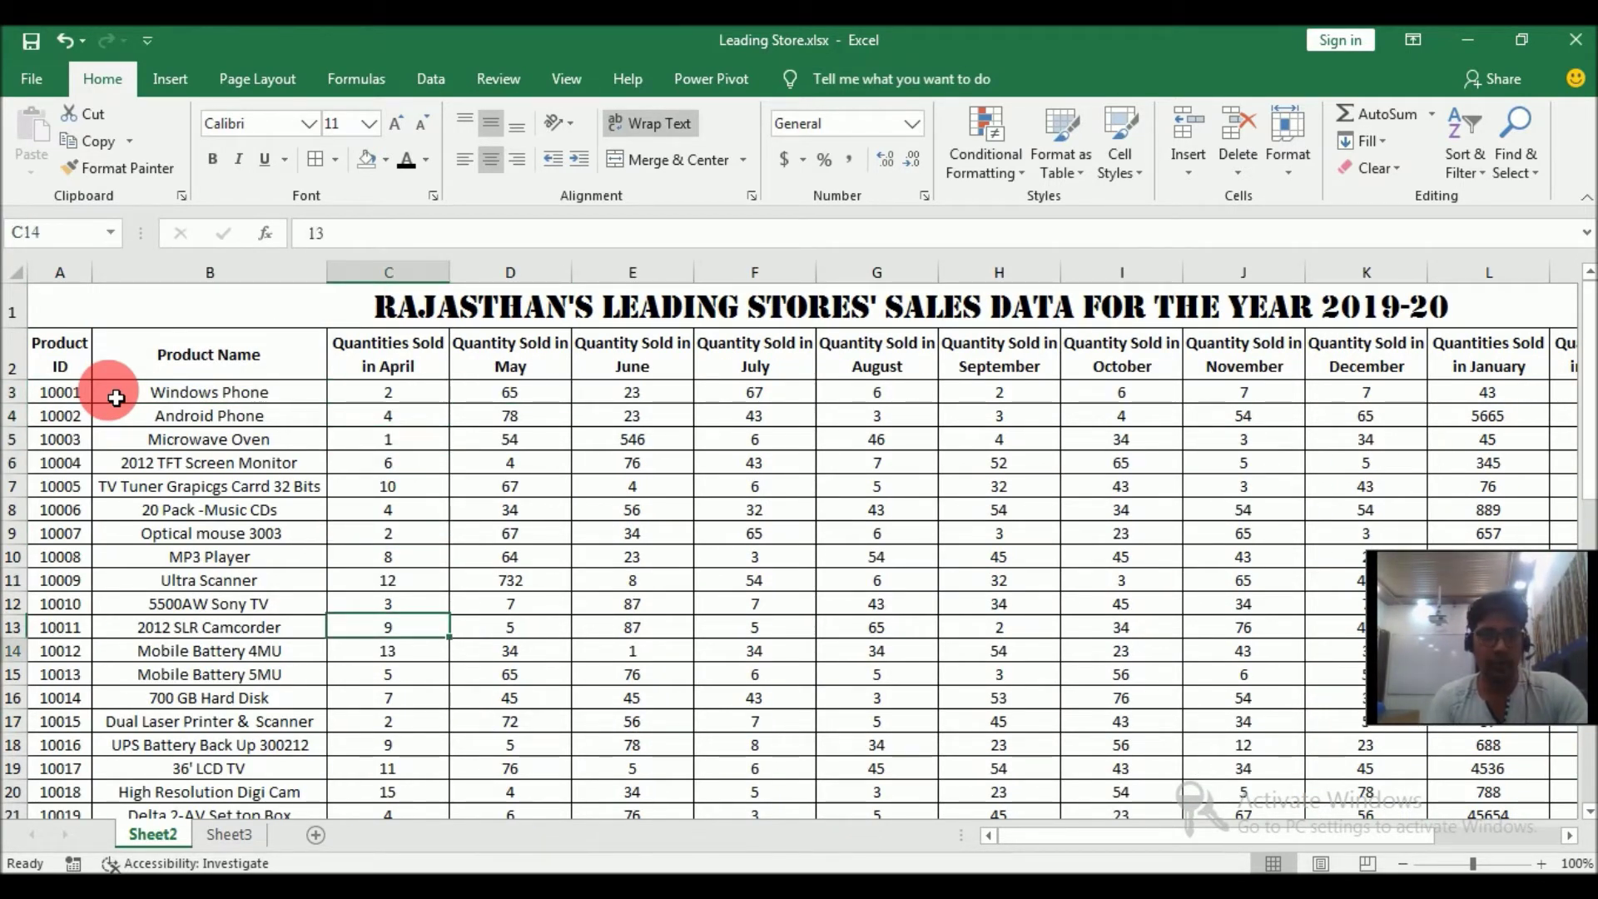
key("Down")
key("Down")
key("Down")
key("Down")
key("Down")
key("Down")
key("Down")
key("Down")
key("Down")
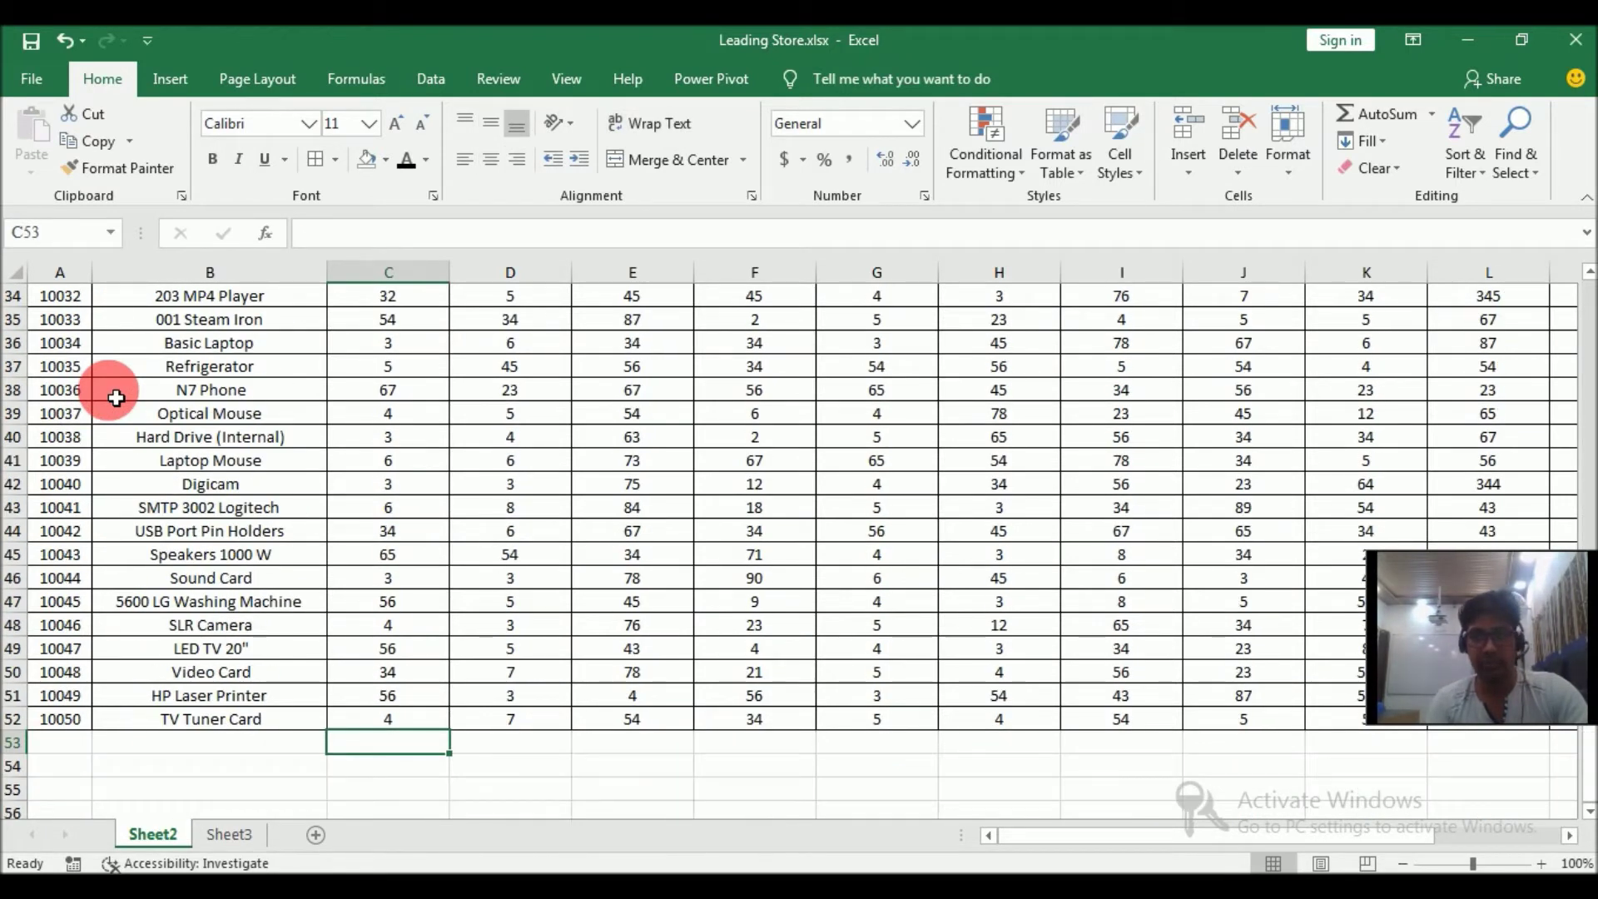
key("Left")
key("Left")
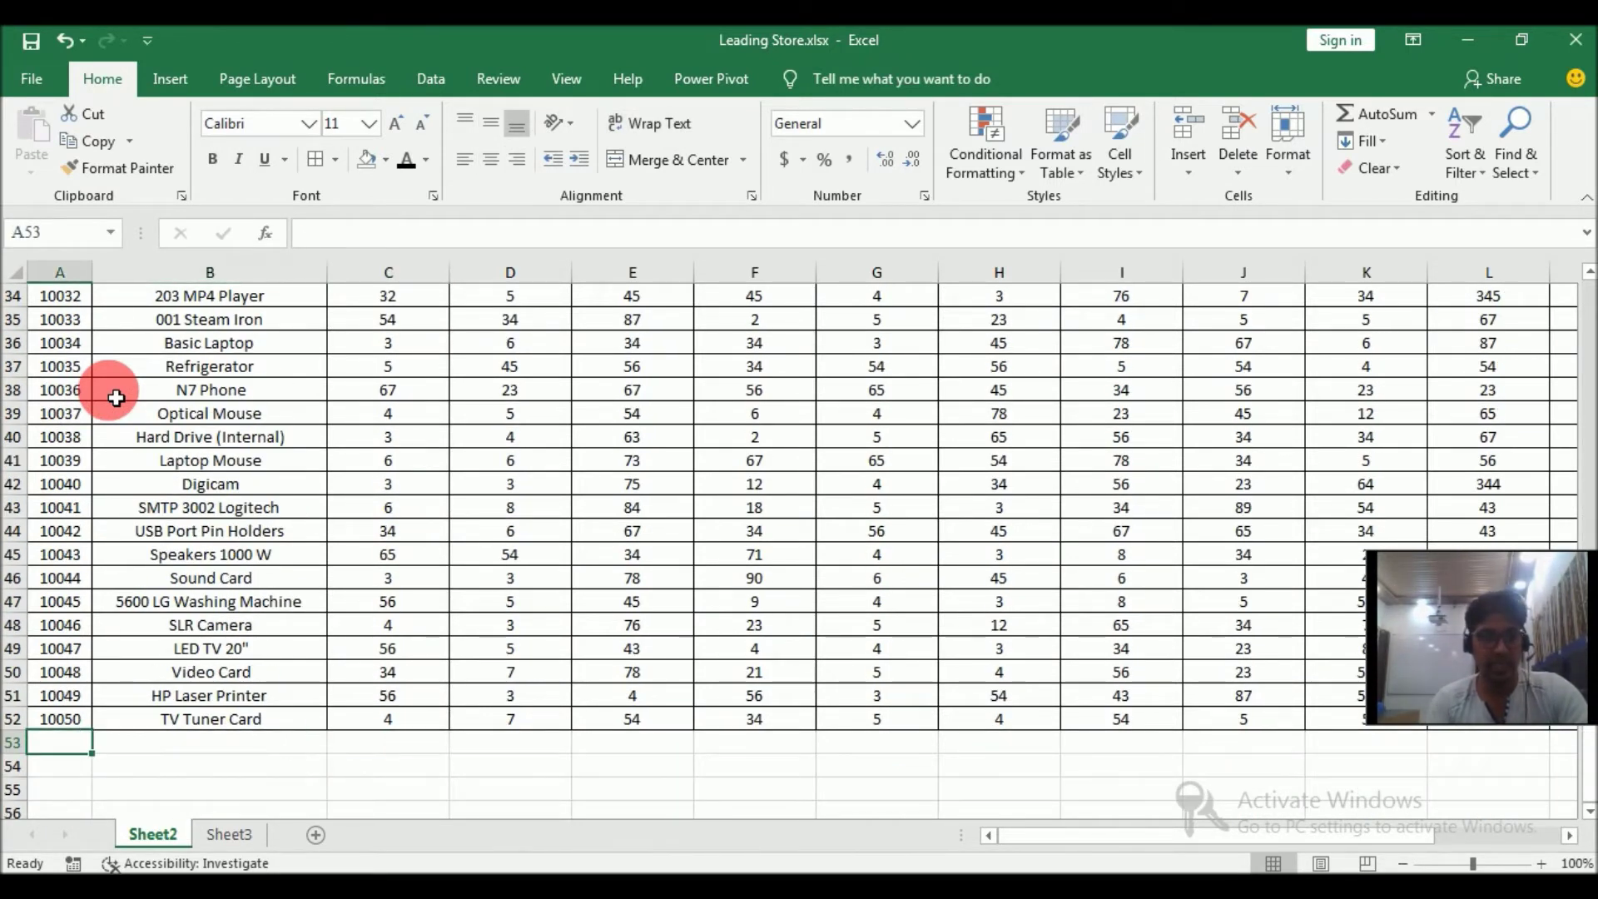
key("shift+Right")
key("alt+h")
key("m")
key("c")
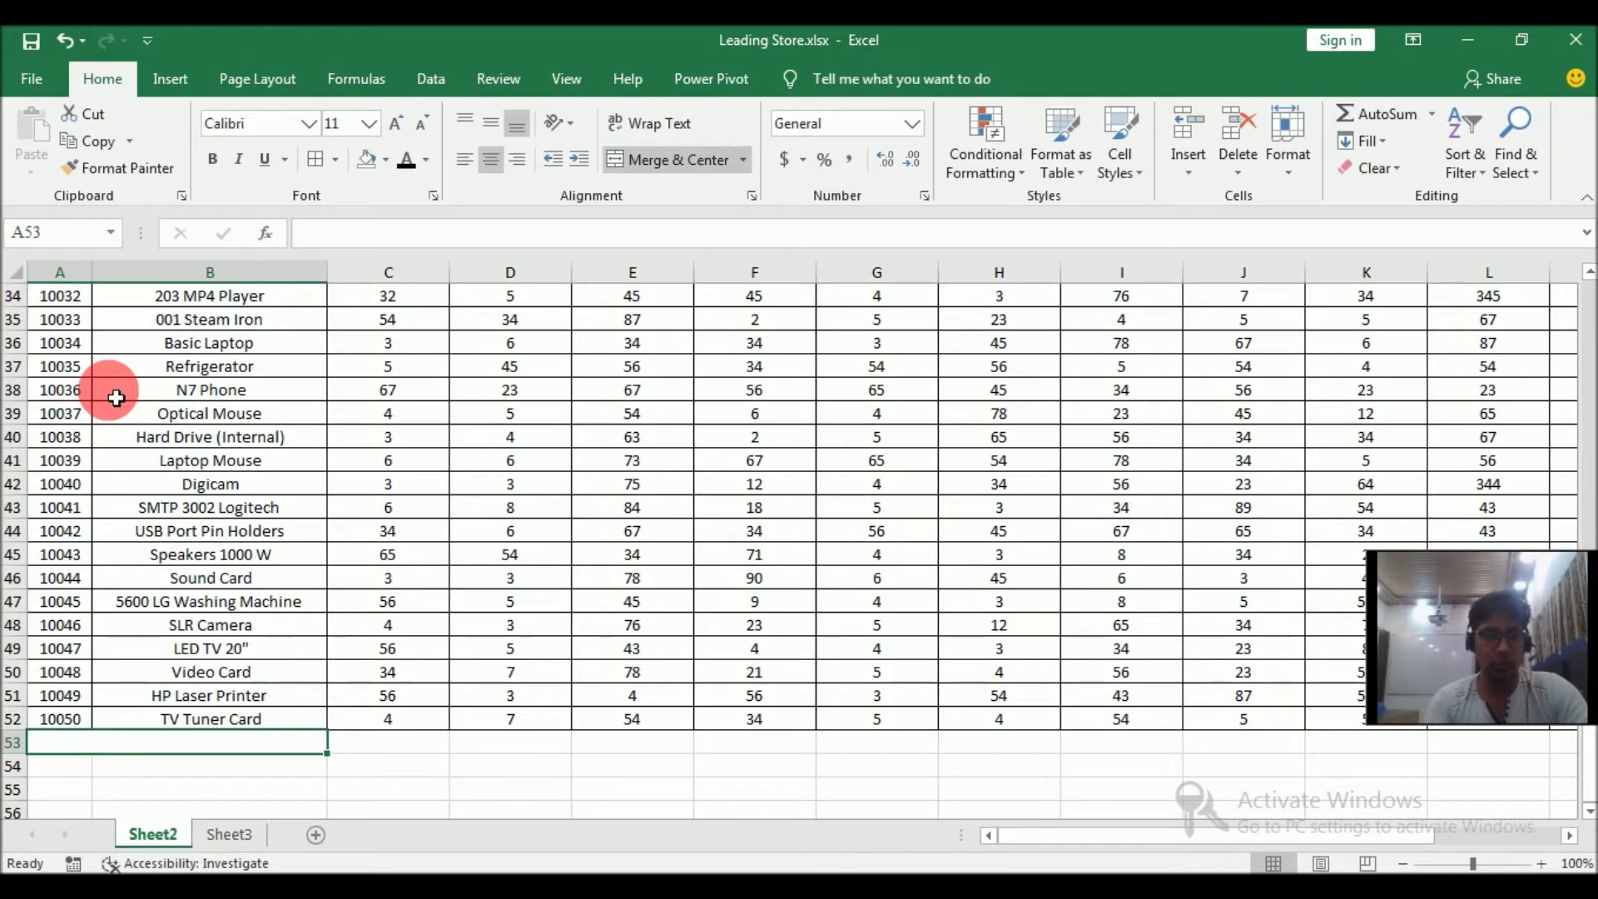
type("Total Qt")
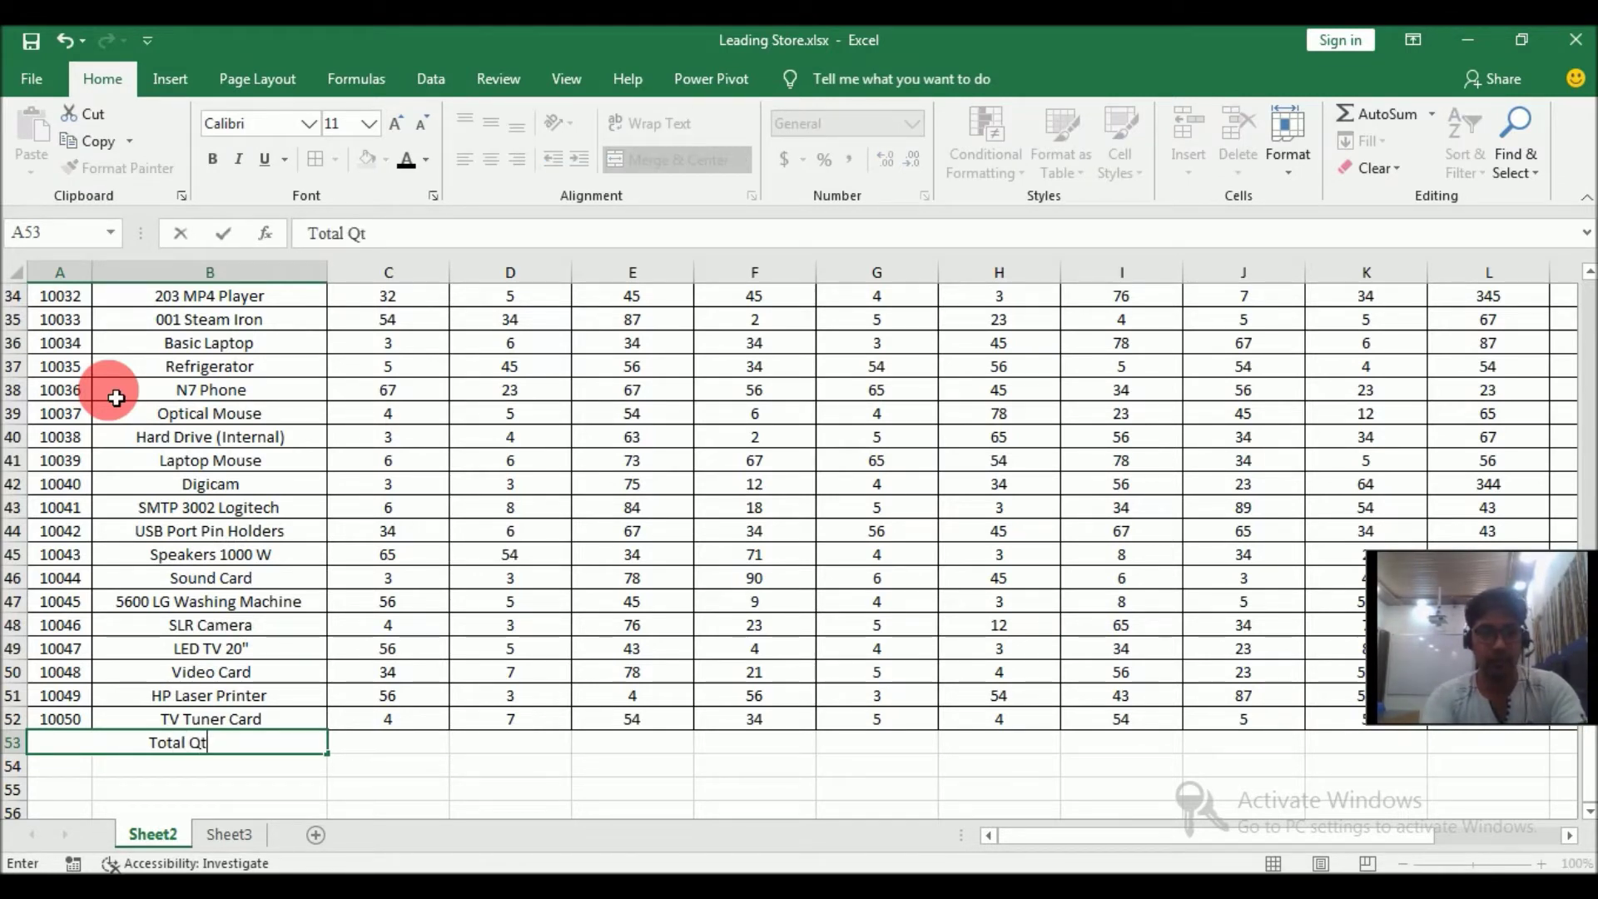
key("Return")
- Merge A54:B56 across so each row becomes one cell, and make the Total Qty label bold
key("shift+Right")
key("shift+Down")
key("shift+Down")
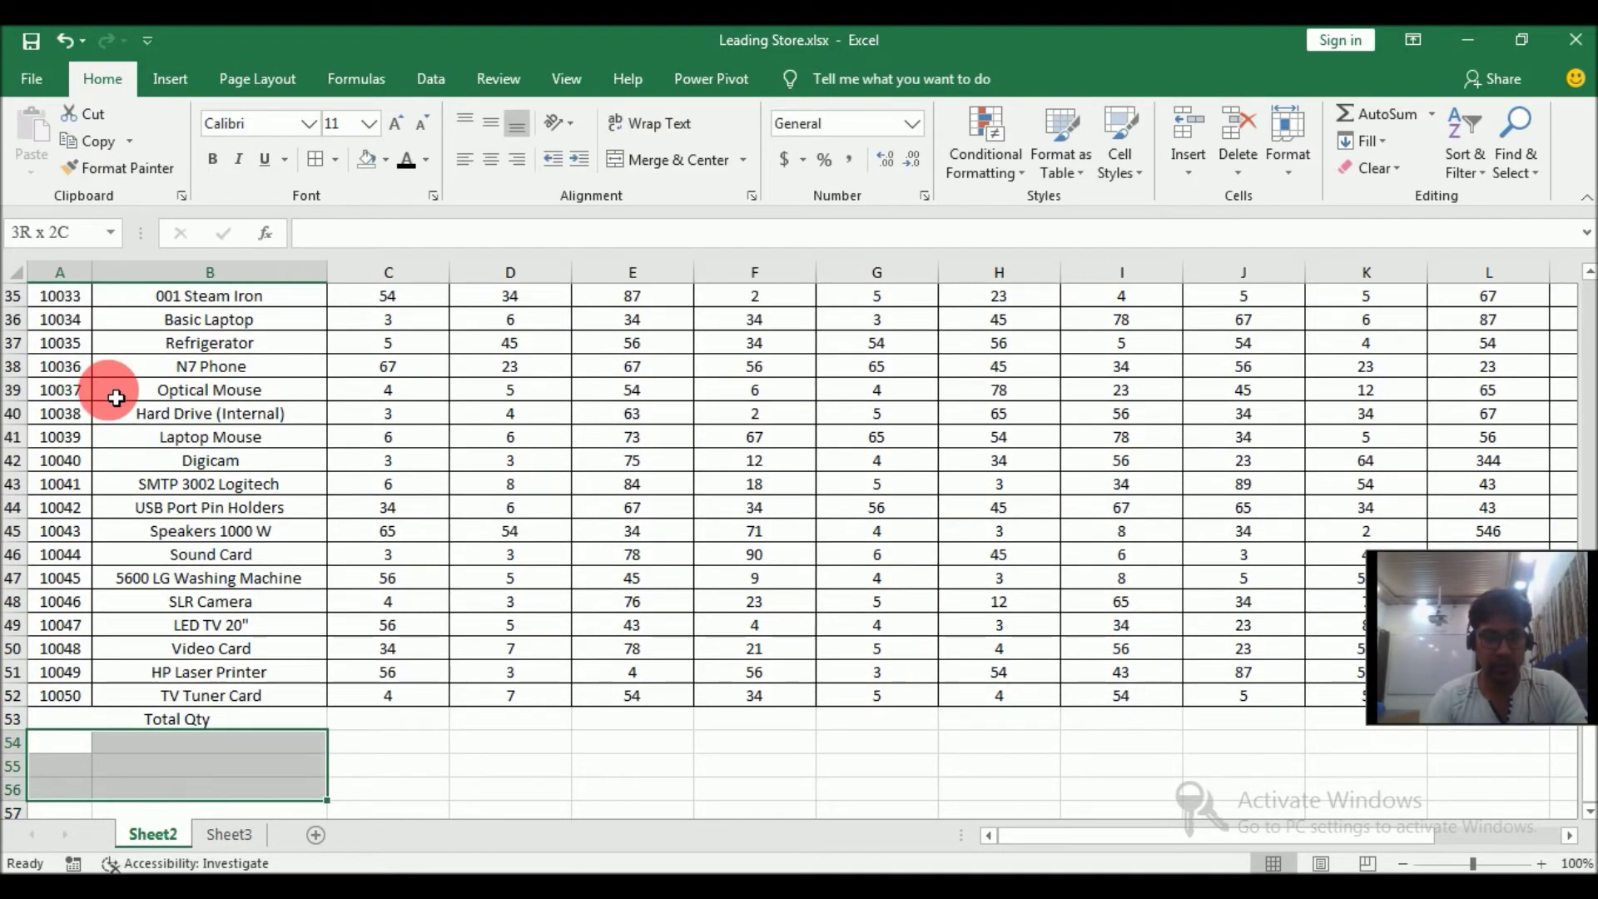
left_click(744, 161)
left_click(720, 218)
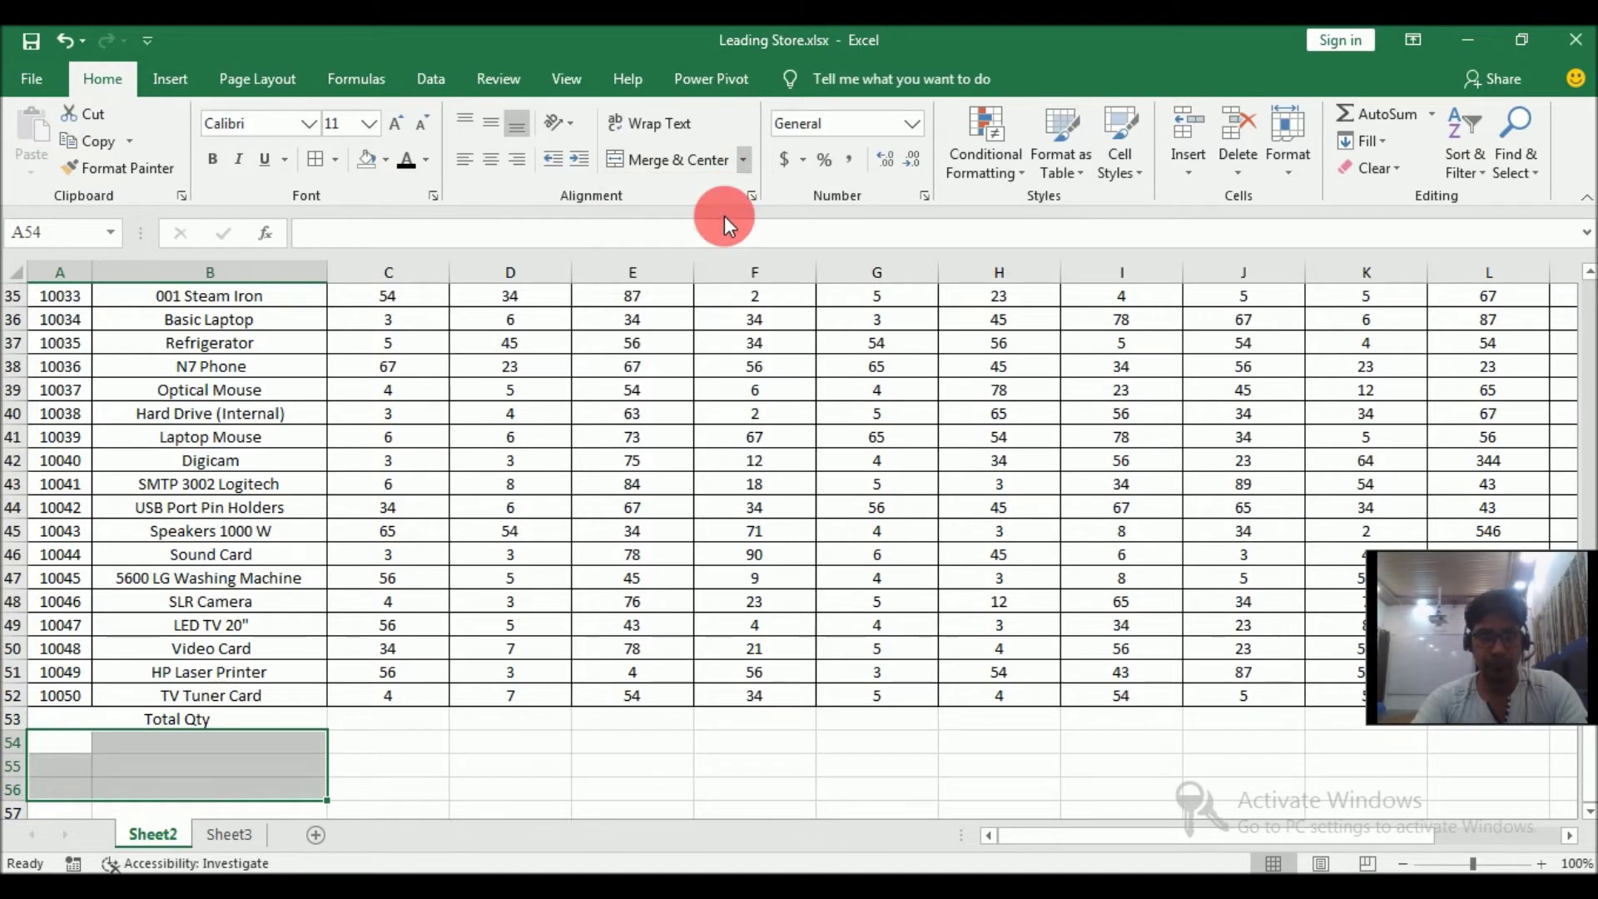
left_click(260, 727)
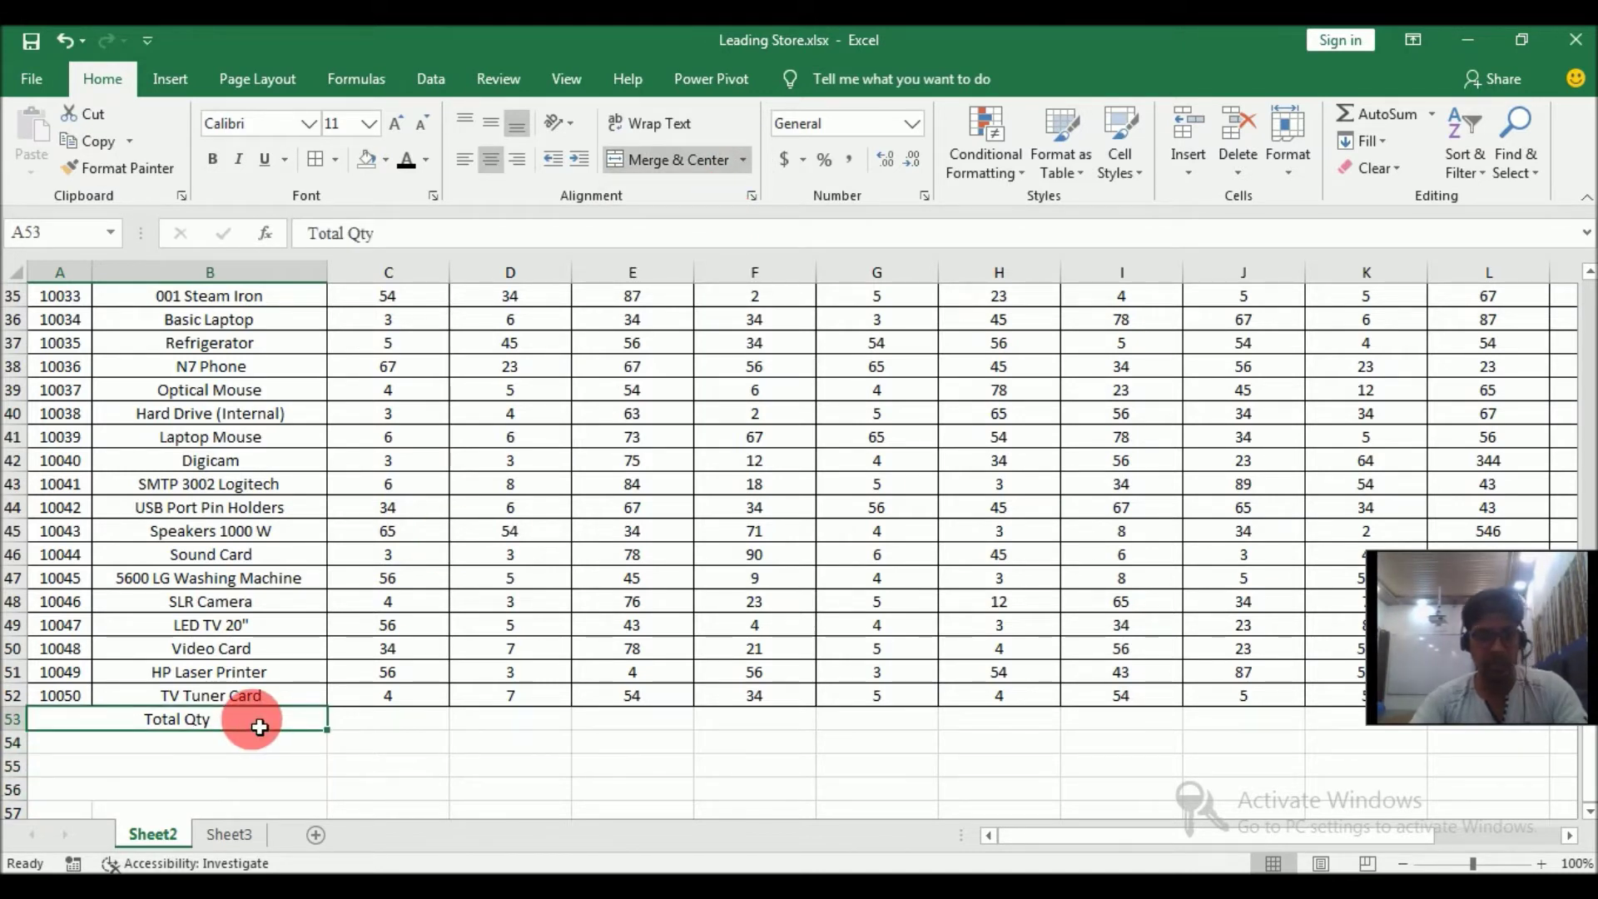
- Enter the row labels Maximum Qty, Minimum Qty and Average Qty in A54, A55 and A56
left_click(229, 749)
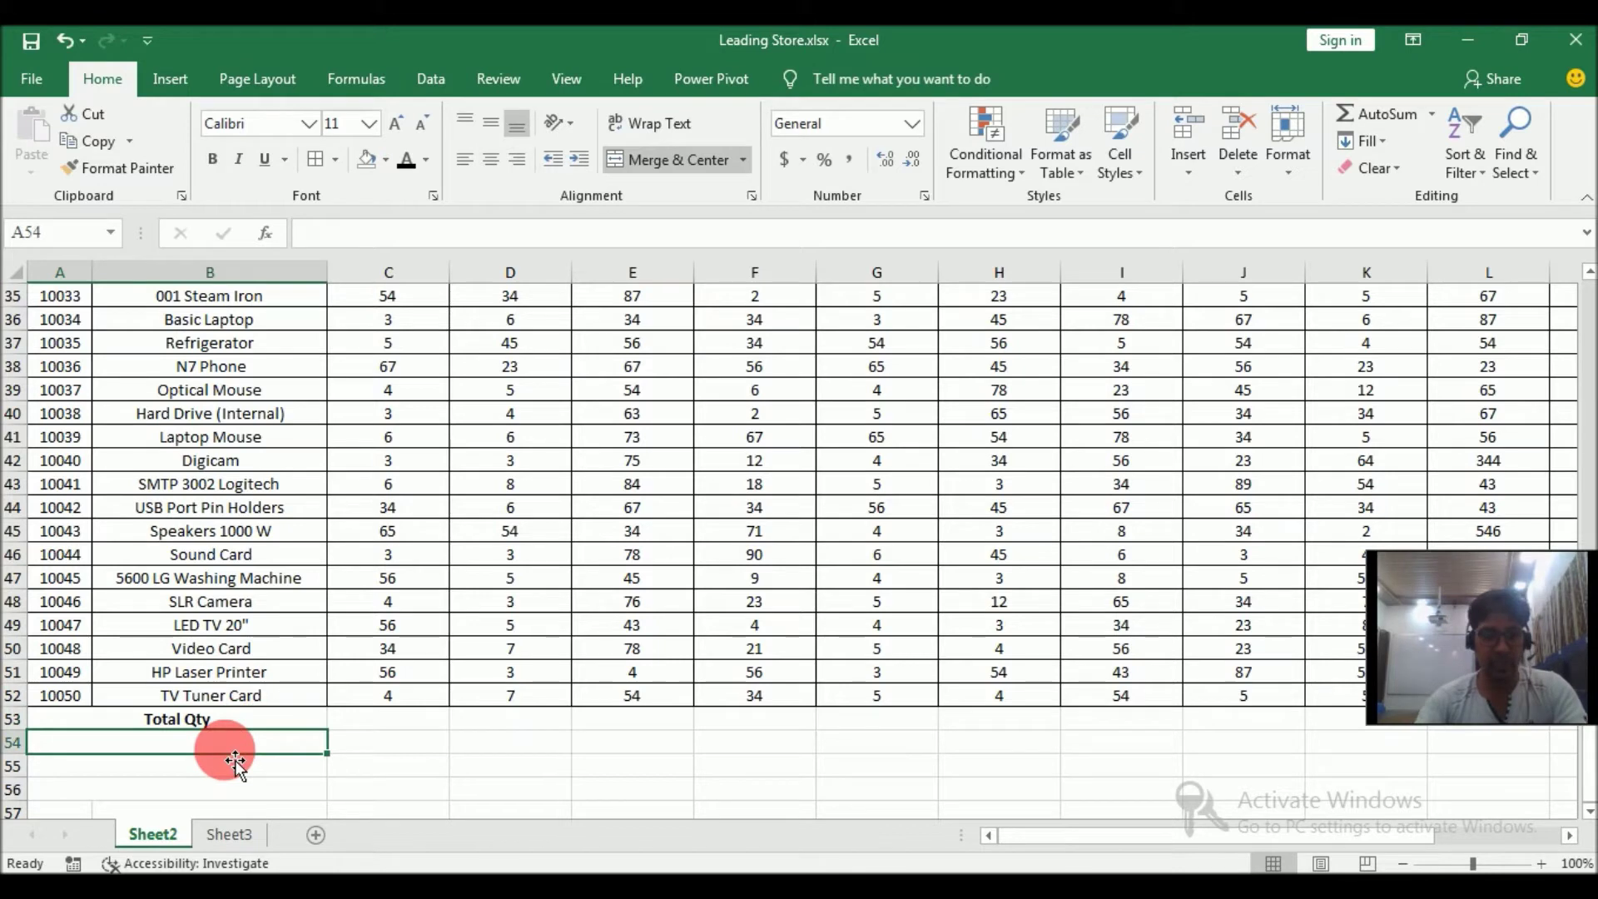
type("MAximum")
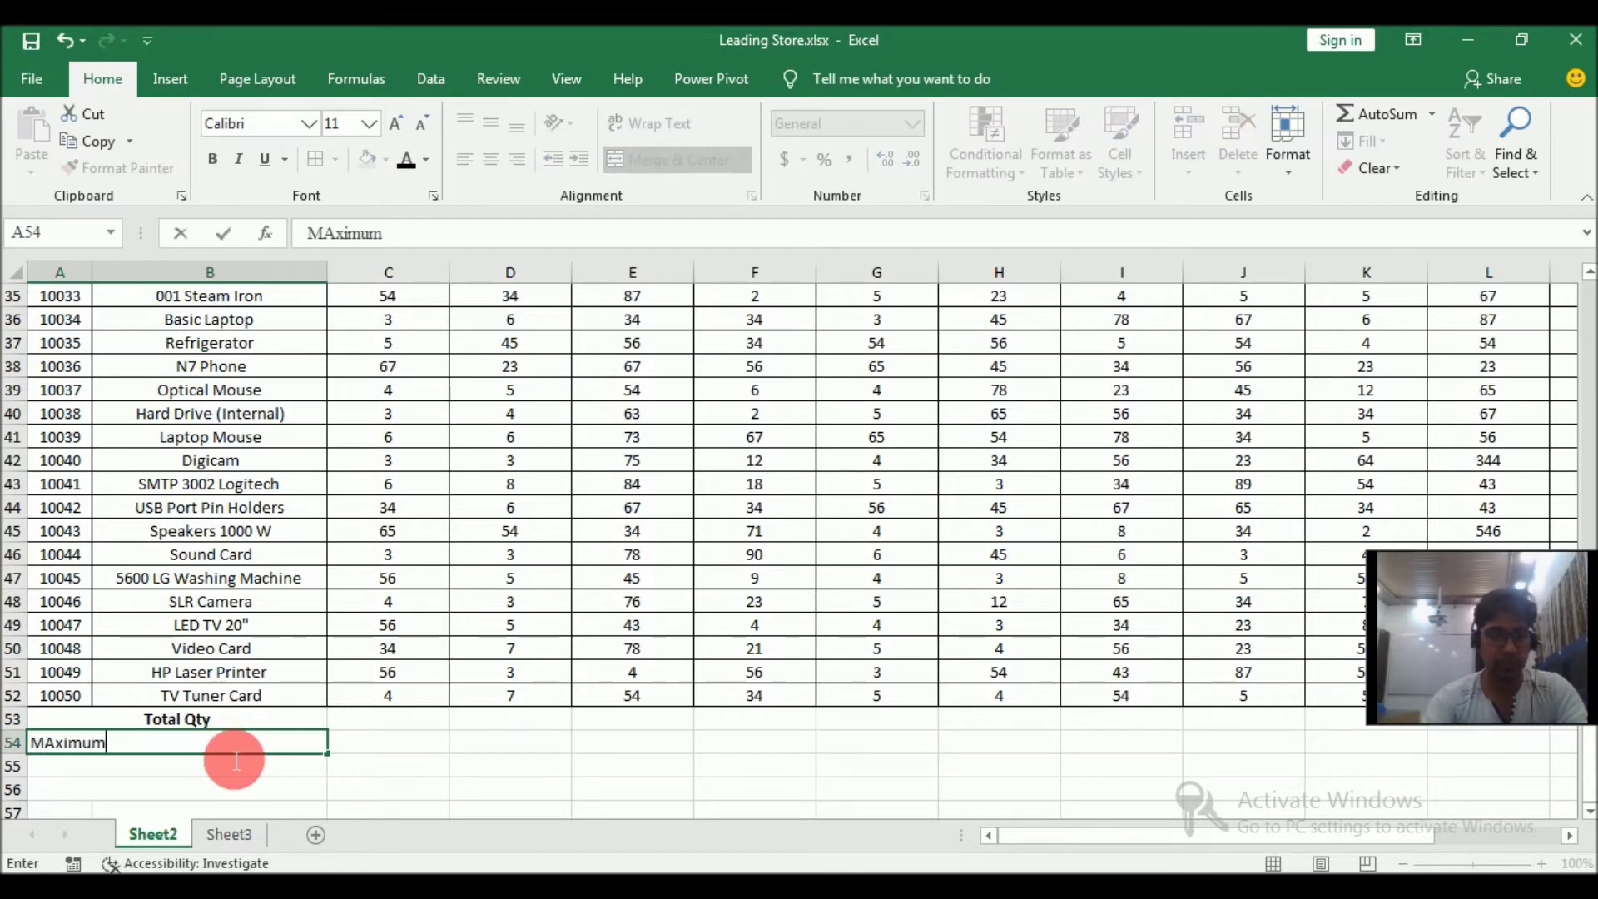
type(" Qty")
key("Return")
type("Minimum Q")
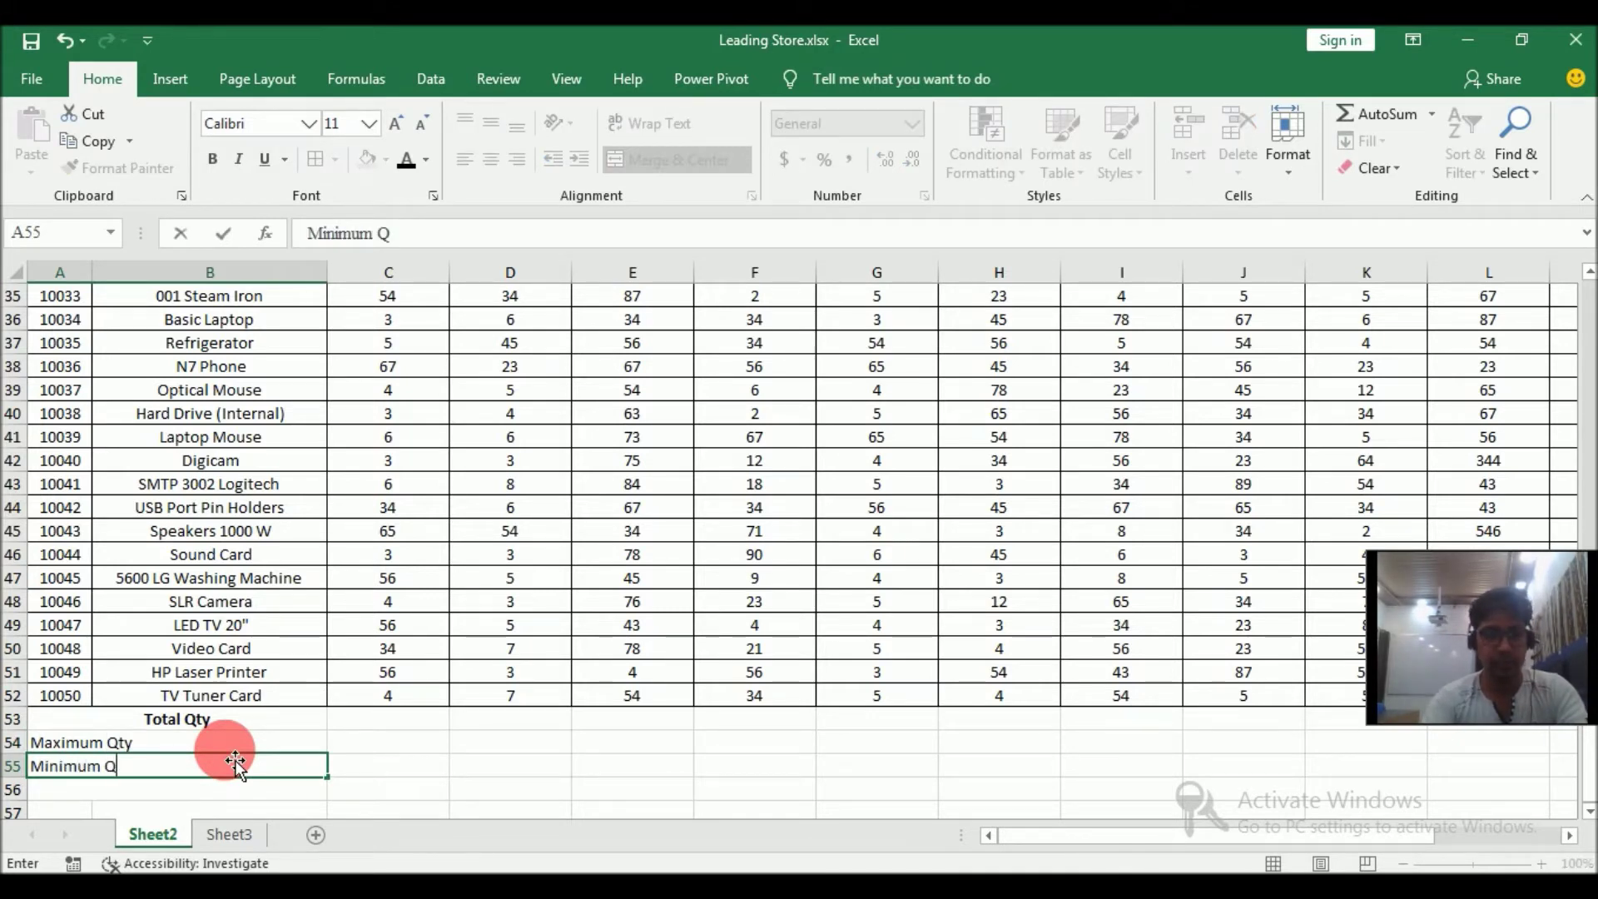
key("Return")
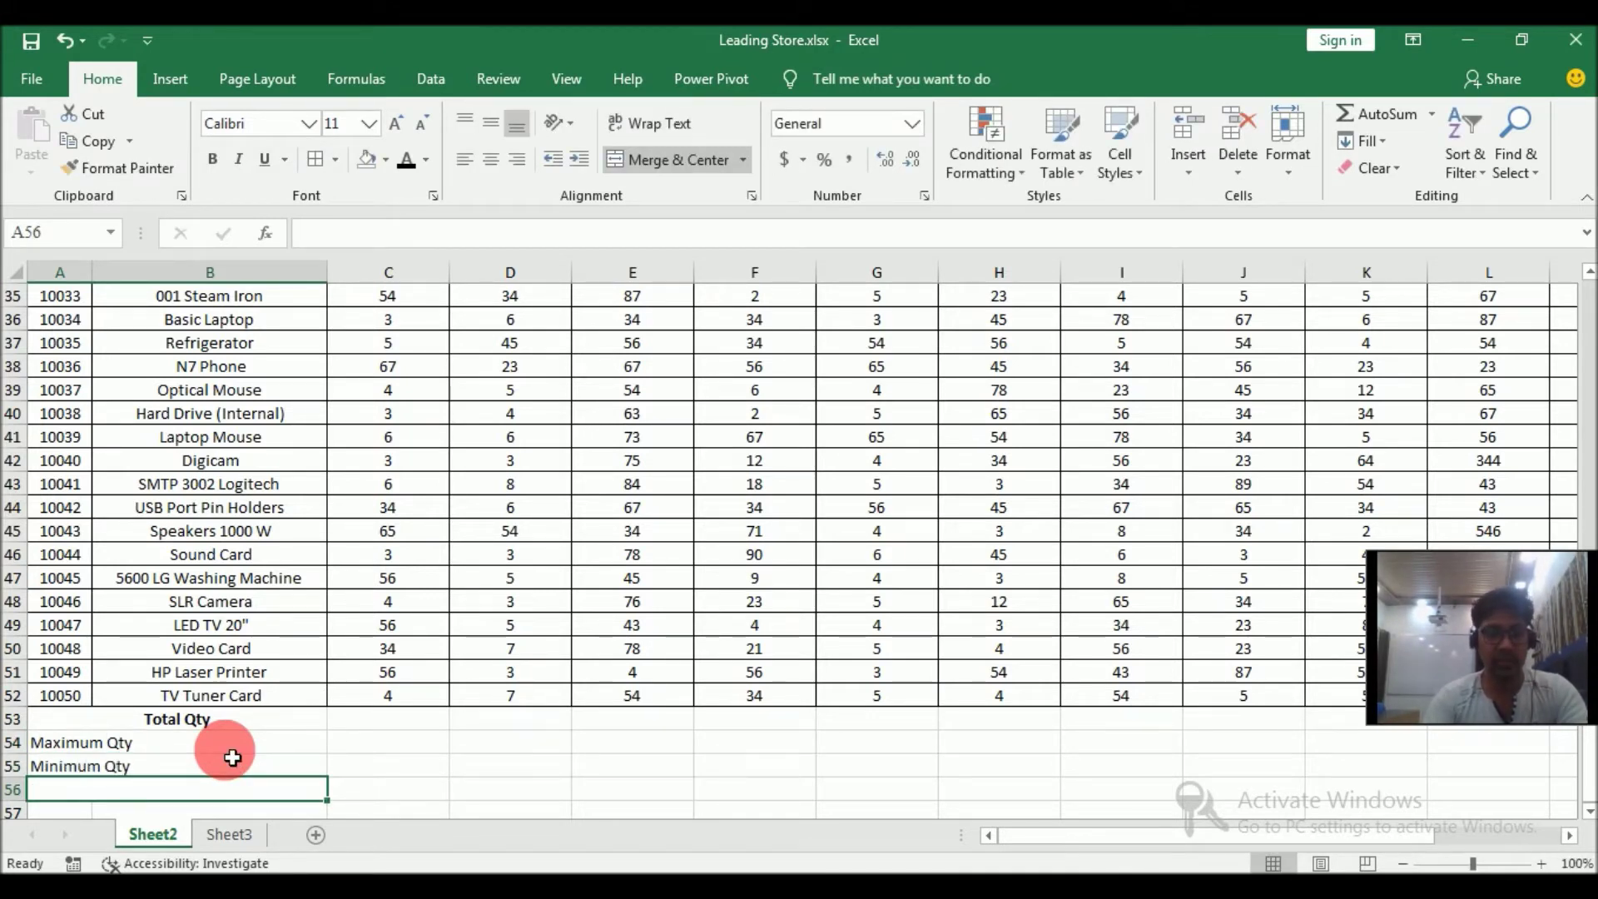
type("Average Qty")
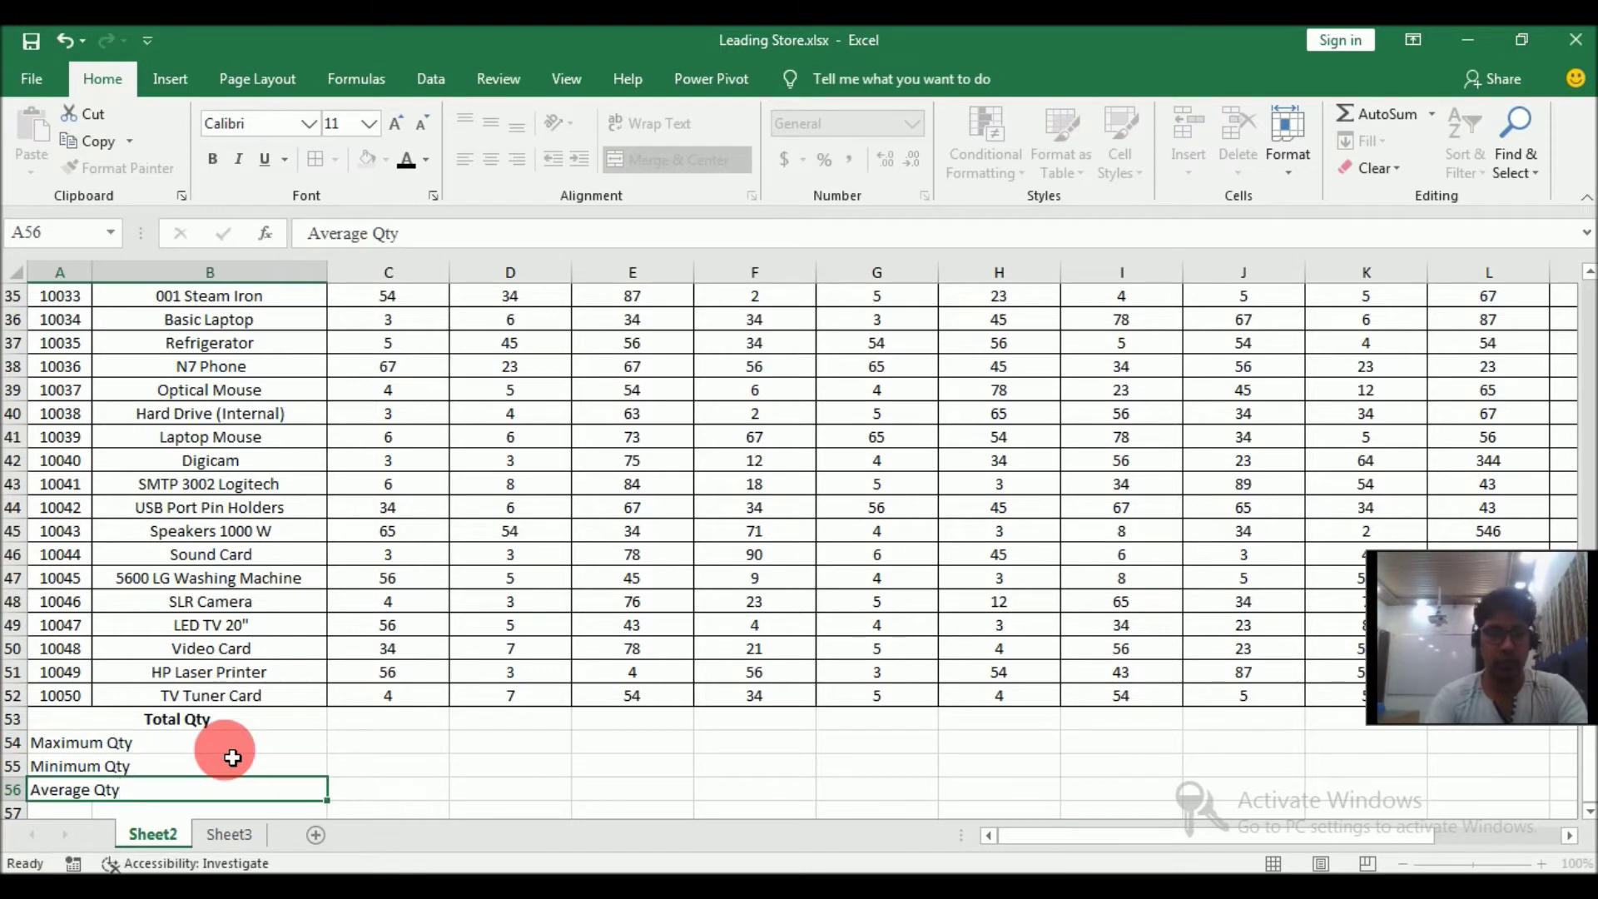
key("Return")
- Copy the Total Qty label's formatting onto the three labels in A54:A56 with Format Painter
left_click(124, 697)
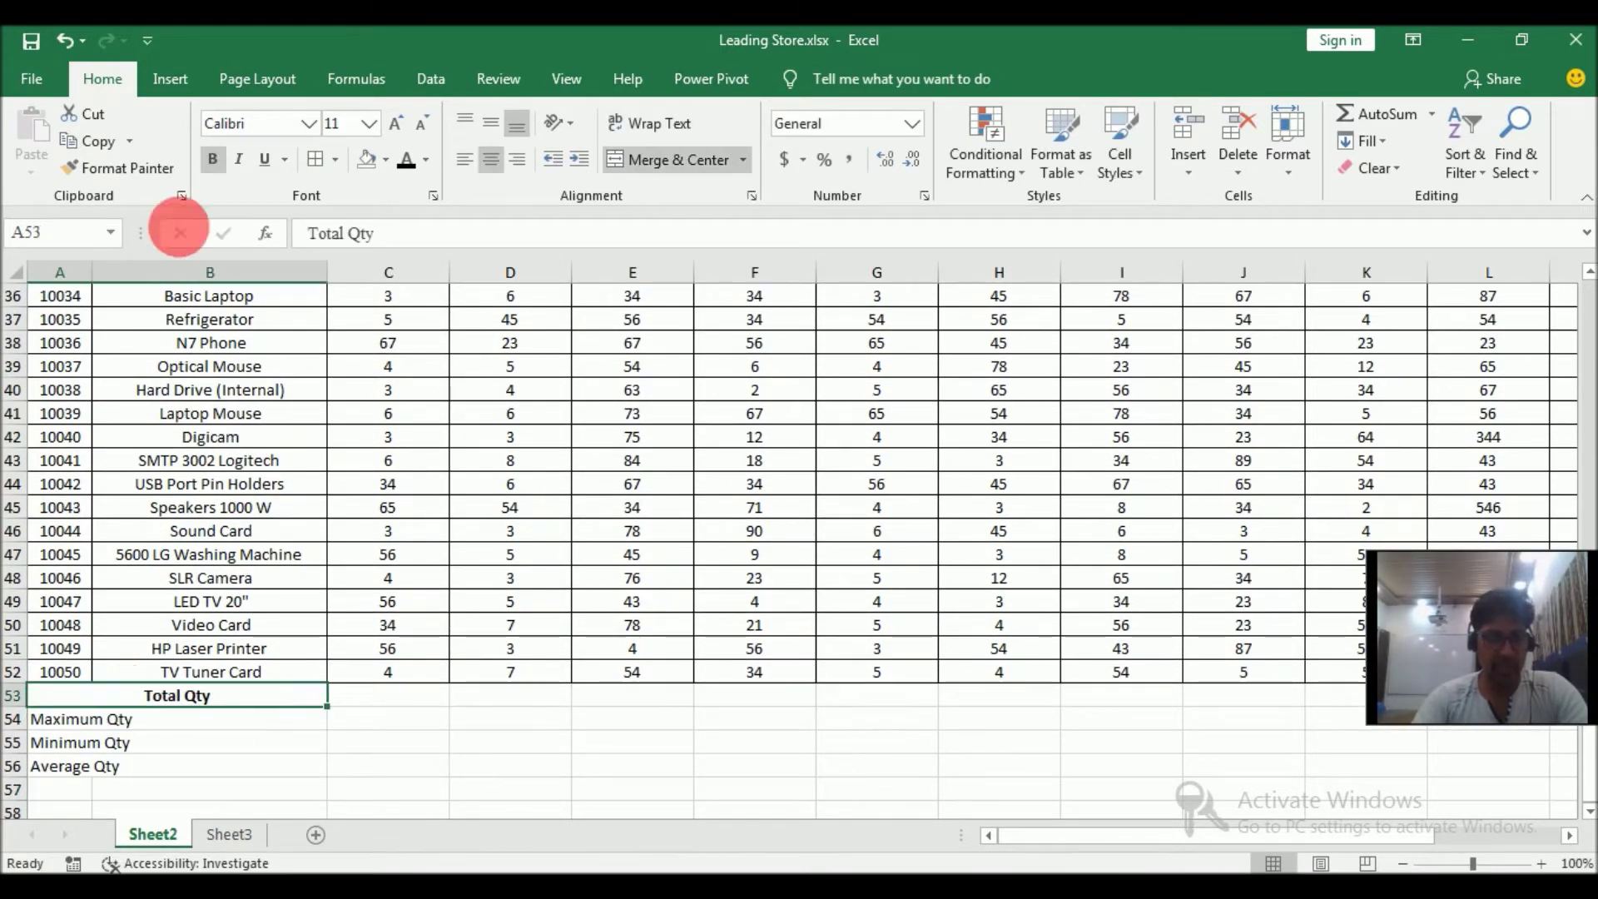
left_click(145, 178)
left_click_drag(131, 723, 141, 767)
- Add borders to every cell of the summary rows A53:R56 and centre their contents
left_click(125, 705)
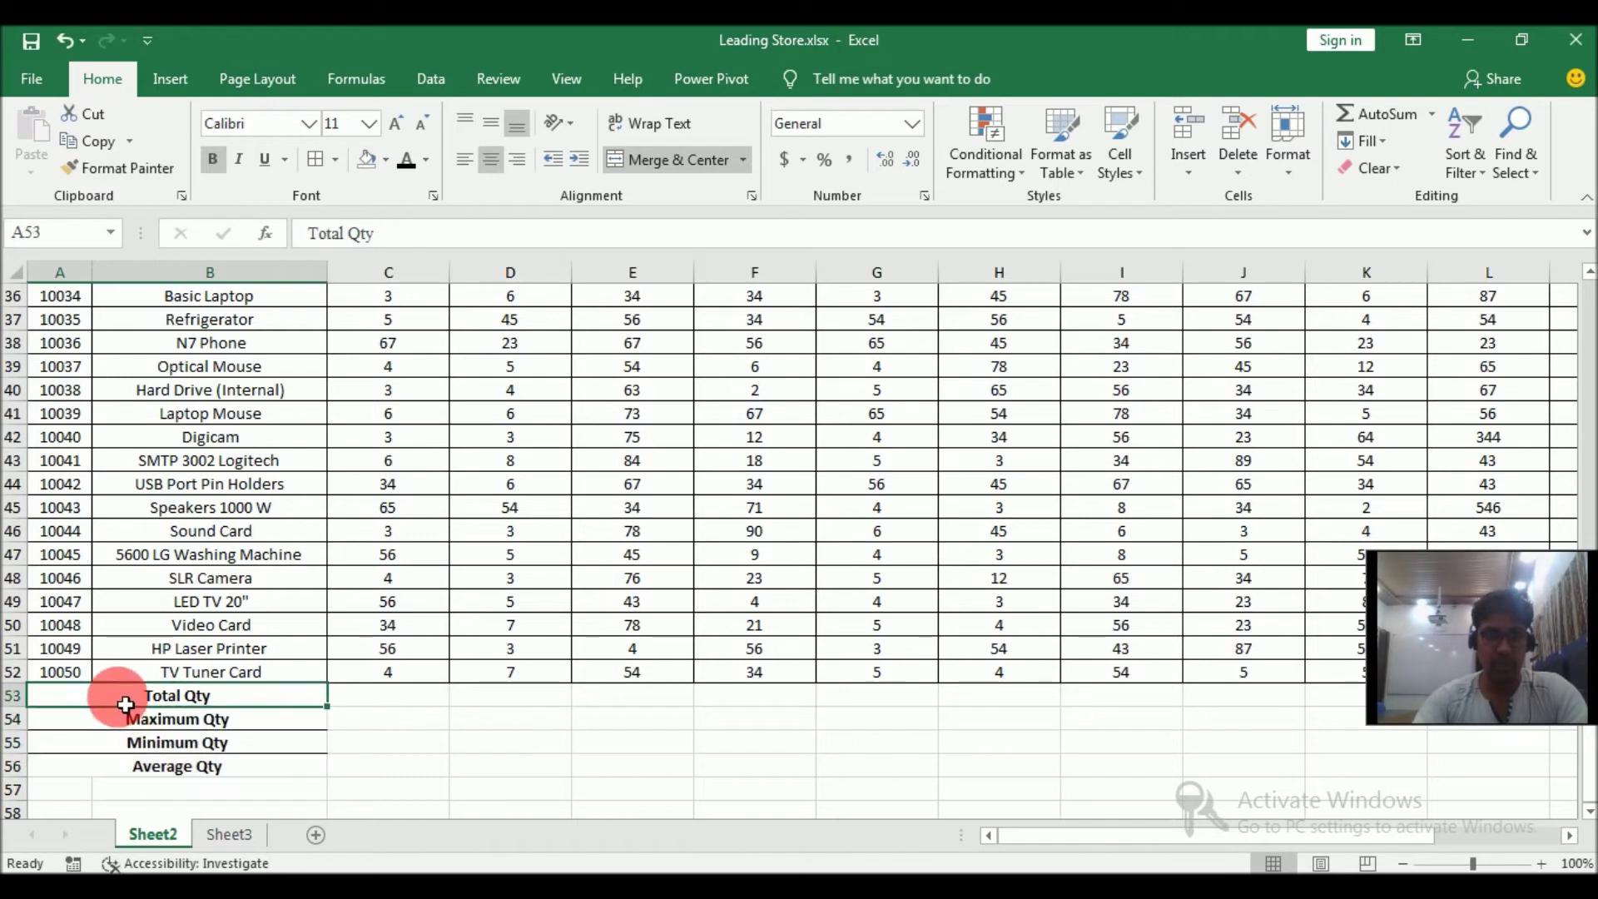
key("shift+Down")
key("shift+Down")
key("shift+Down")
key("shift+Right")
key("shift+Right")
key("shift+Right")
key("shift+Right")
key("shift+Right")
key("shift+Right")
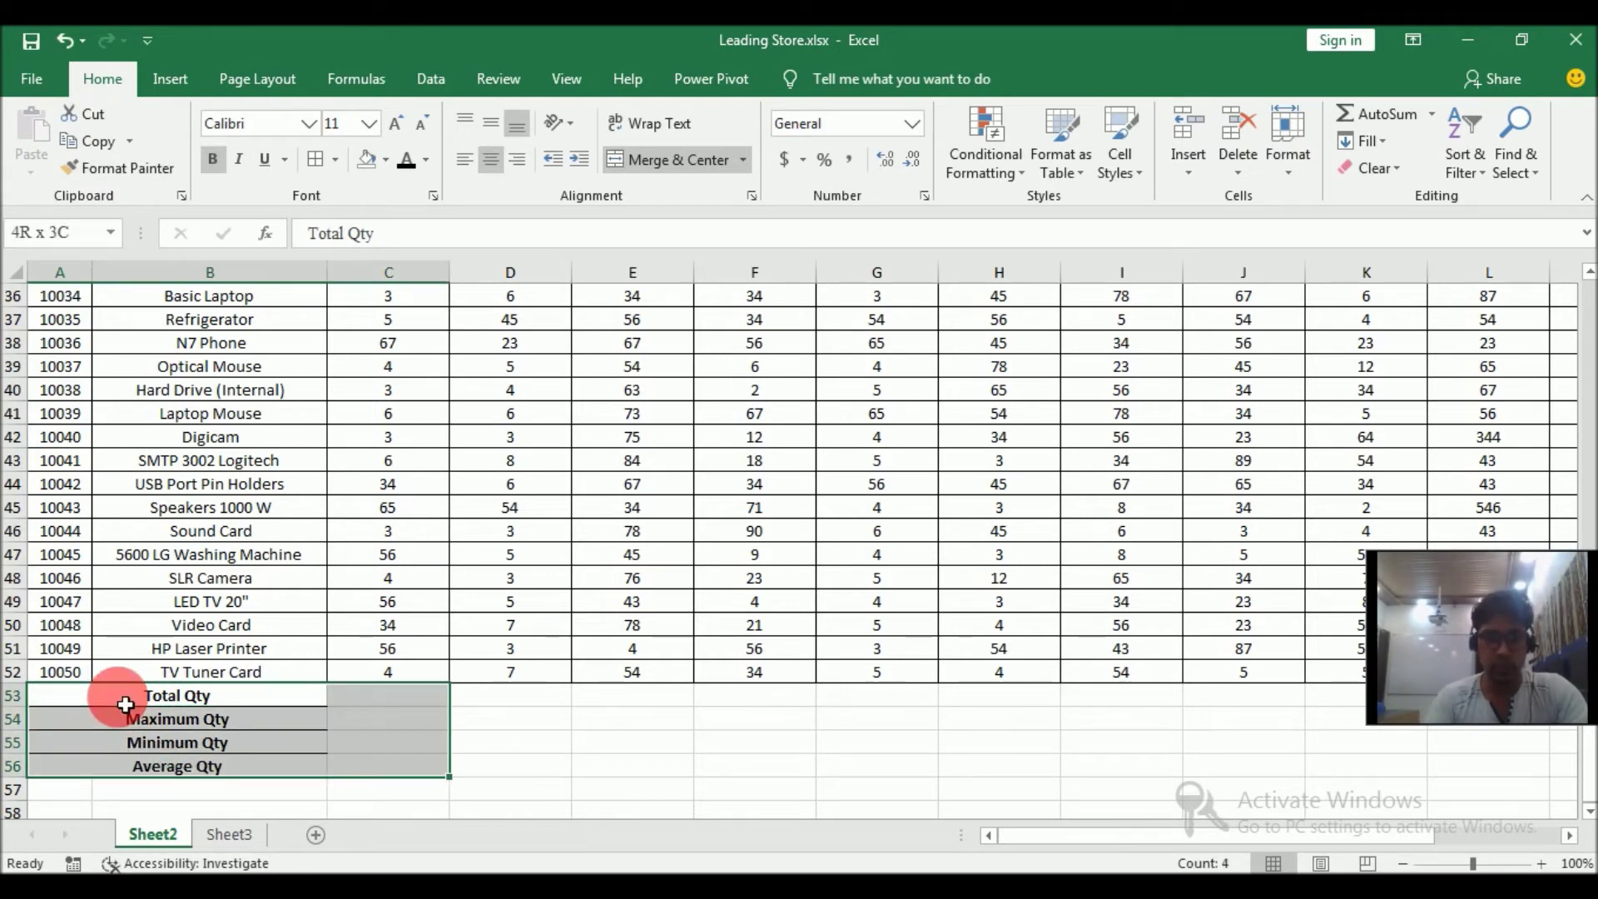
key("shift+Right")
key("shift+Right")
key("shift+Right")
key("shift+Right")
key("shift+Right")
key("shift+Right")
key("shift+Right")
key("shift+Right")
key("shift+Right")
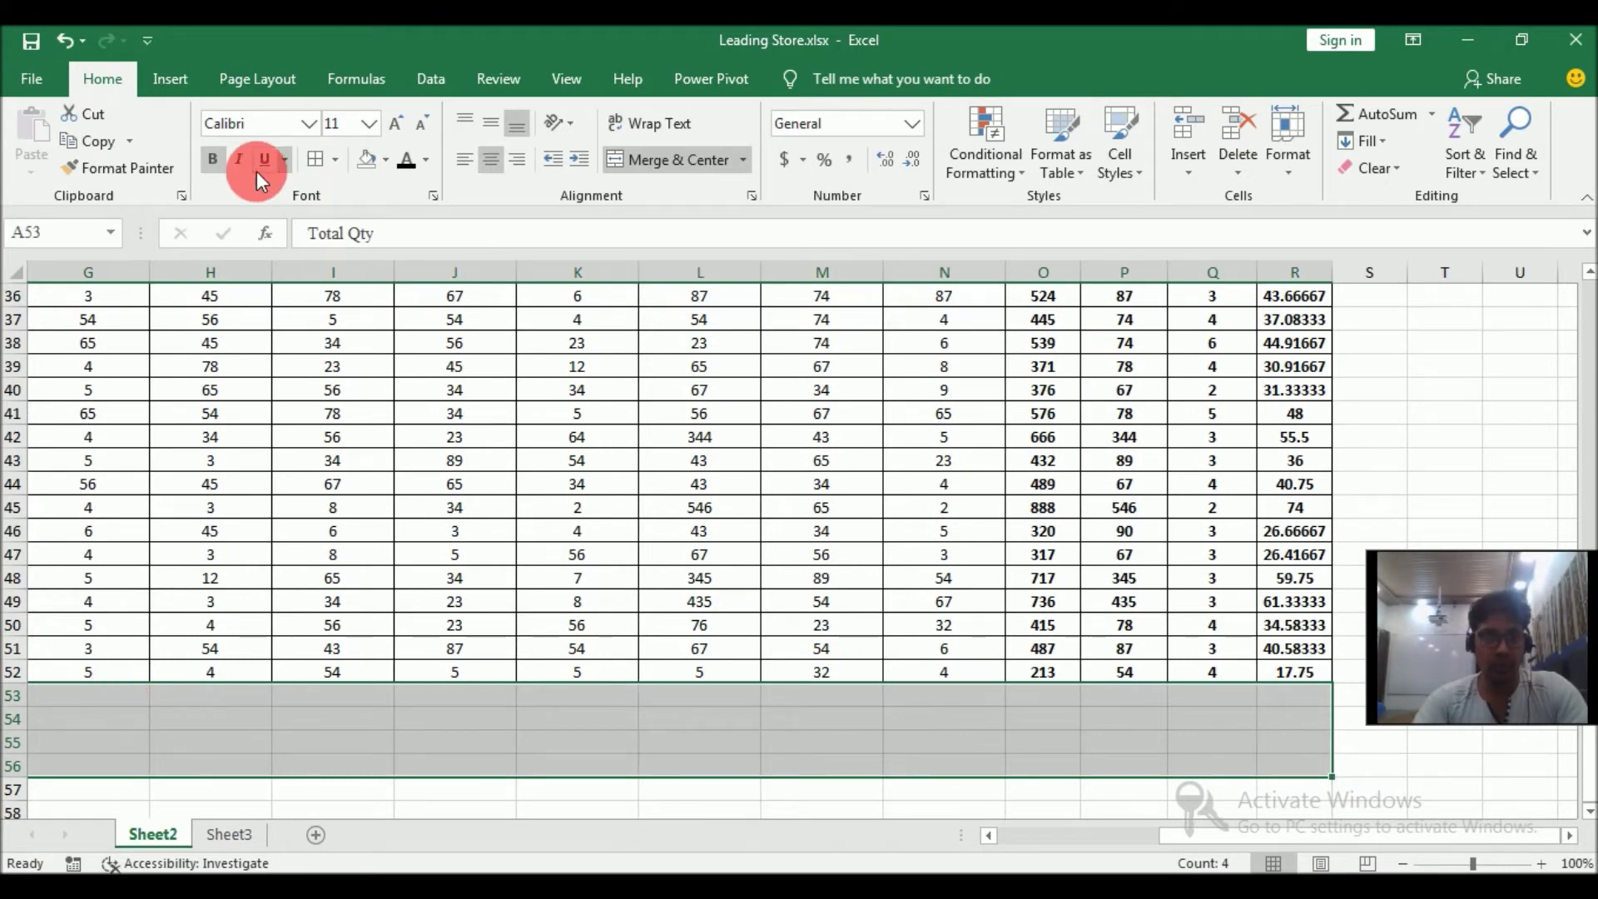
left_click(321, 162)
left_click(492, 160)
left_click(496, 158)
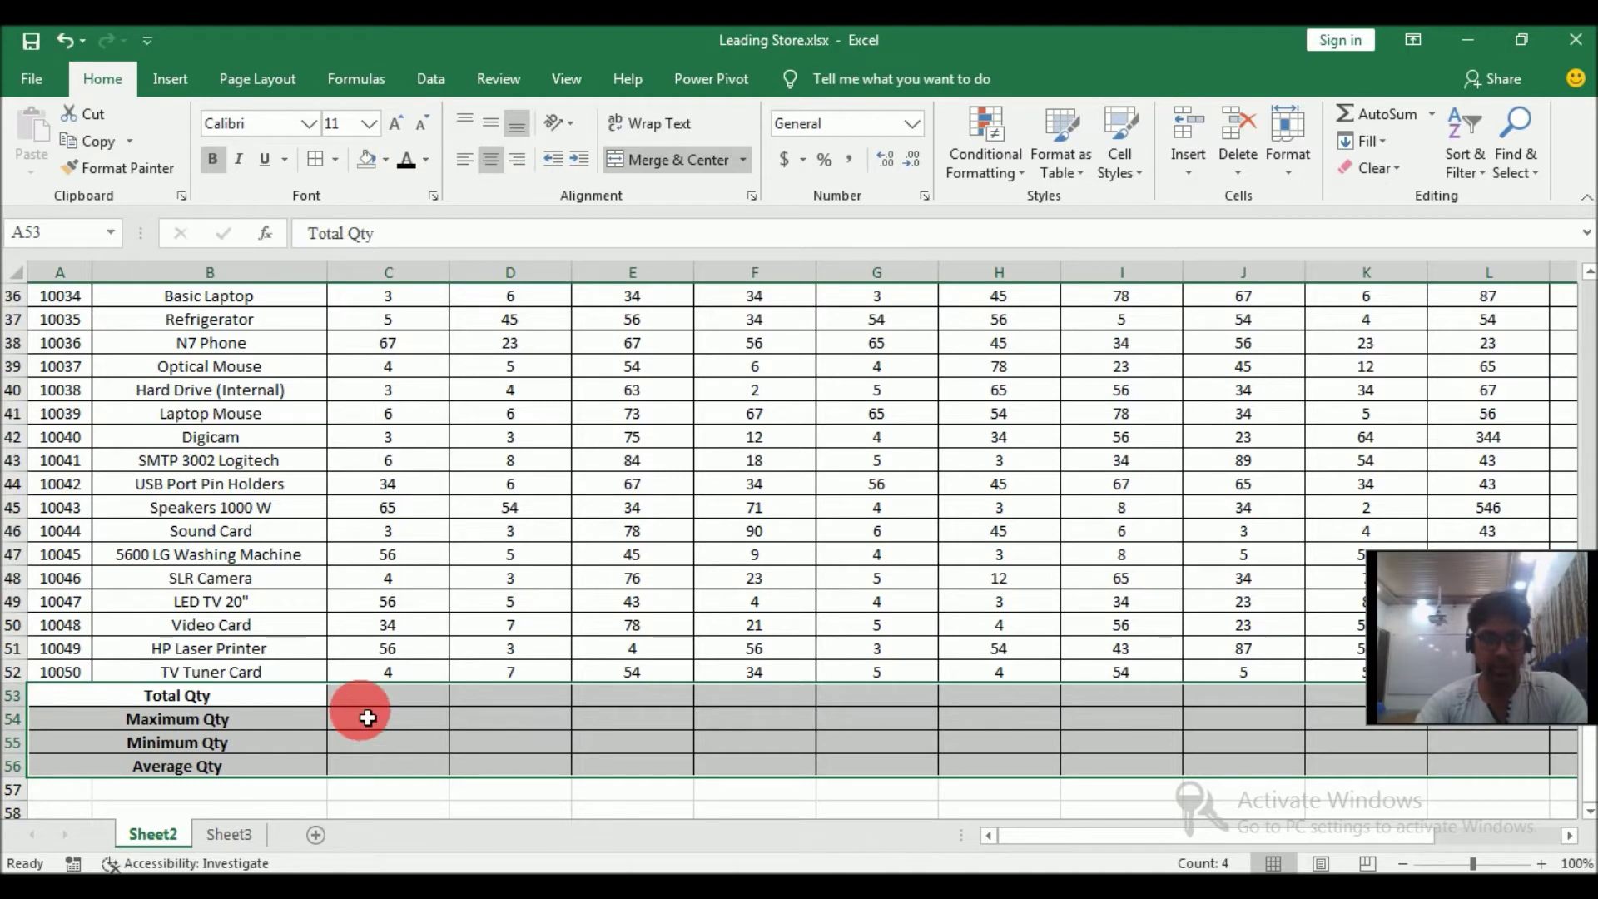
- Enter =SUM(C3:C52) in C53 to total the quantities sold in April
left_click(359, 694)
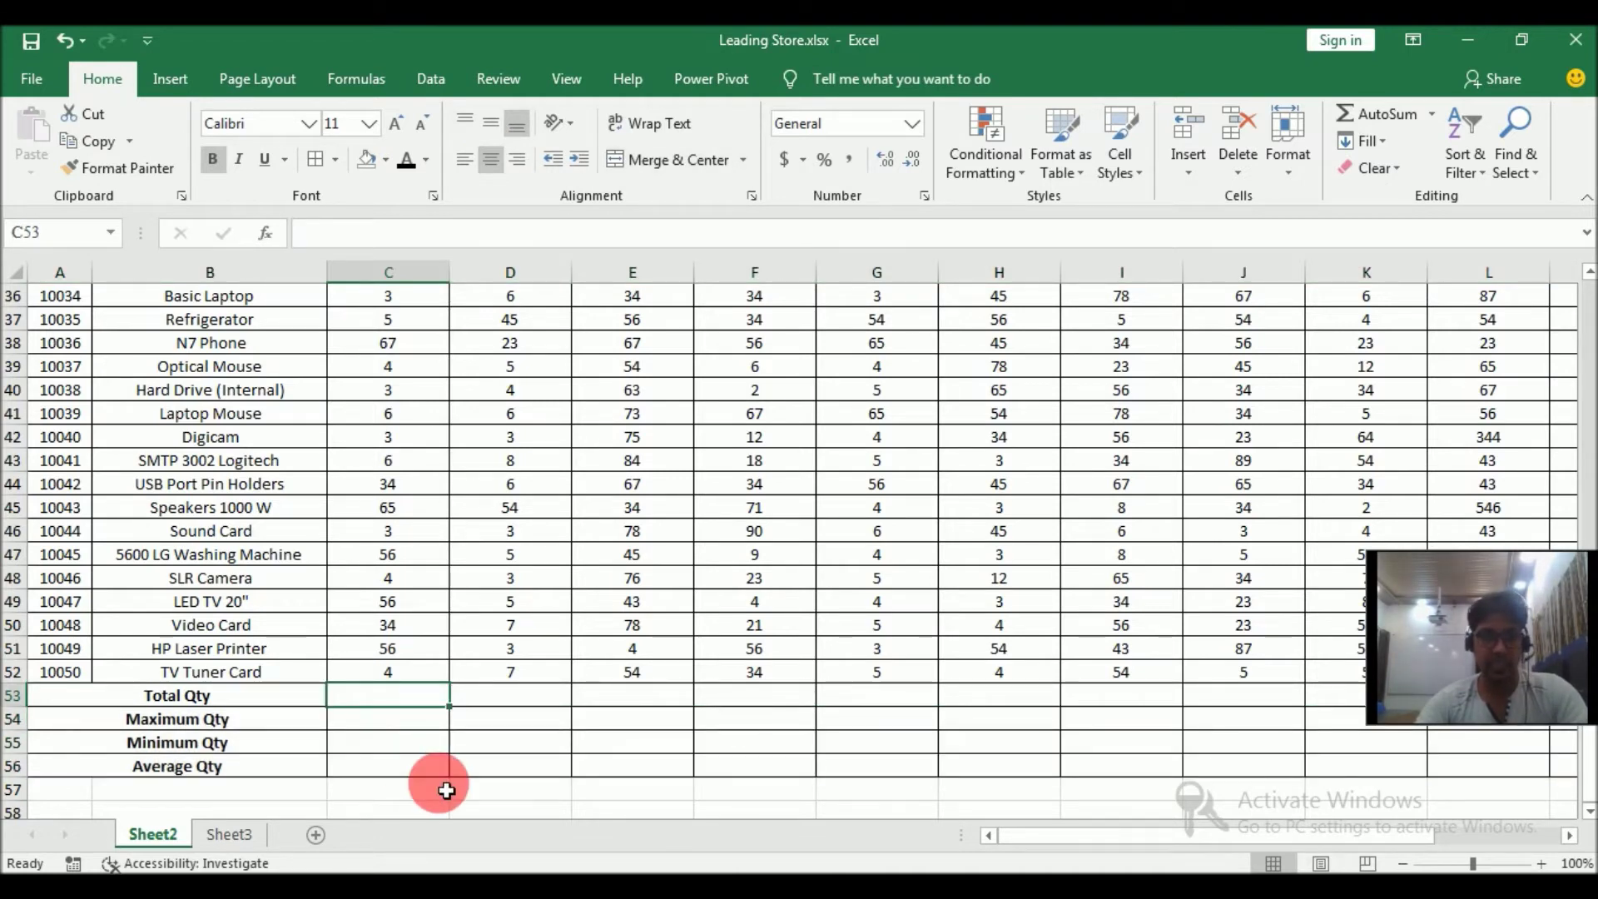
type("=sum")
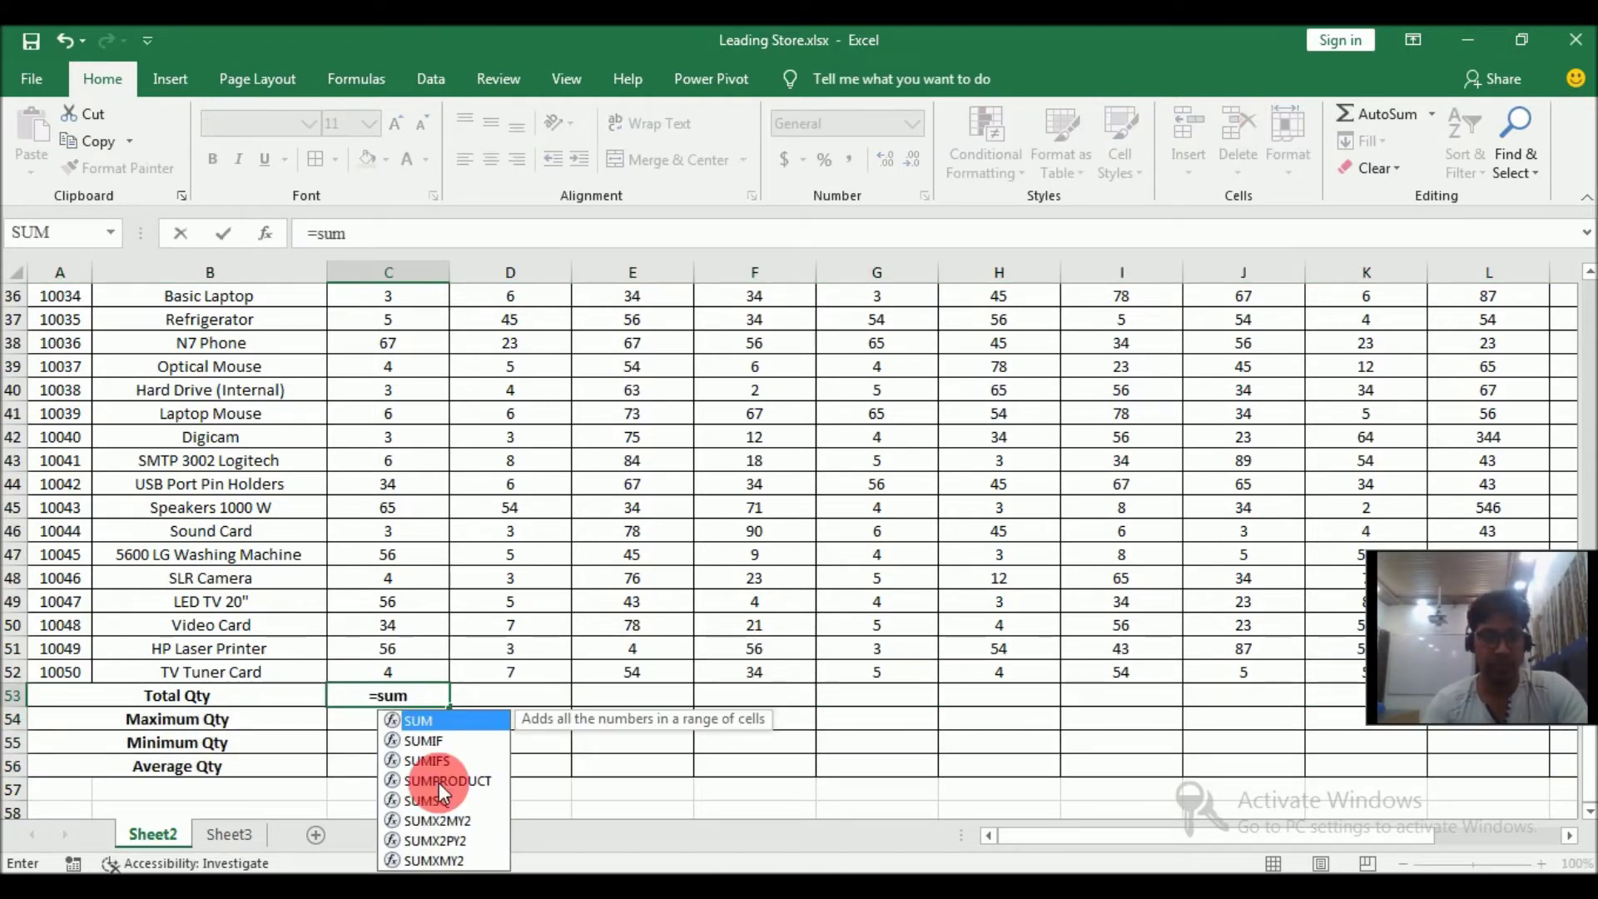
key("Tab")
key("Up")
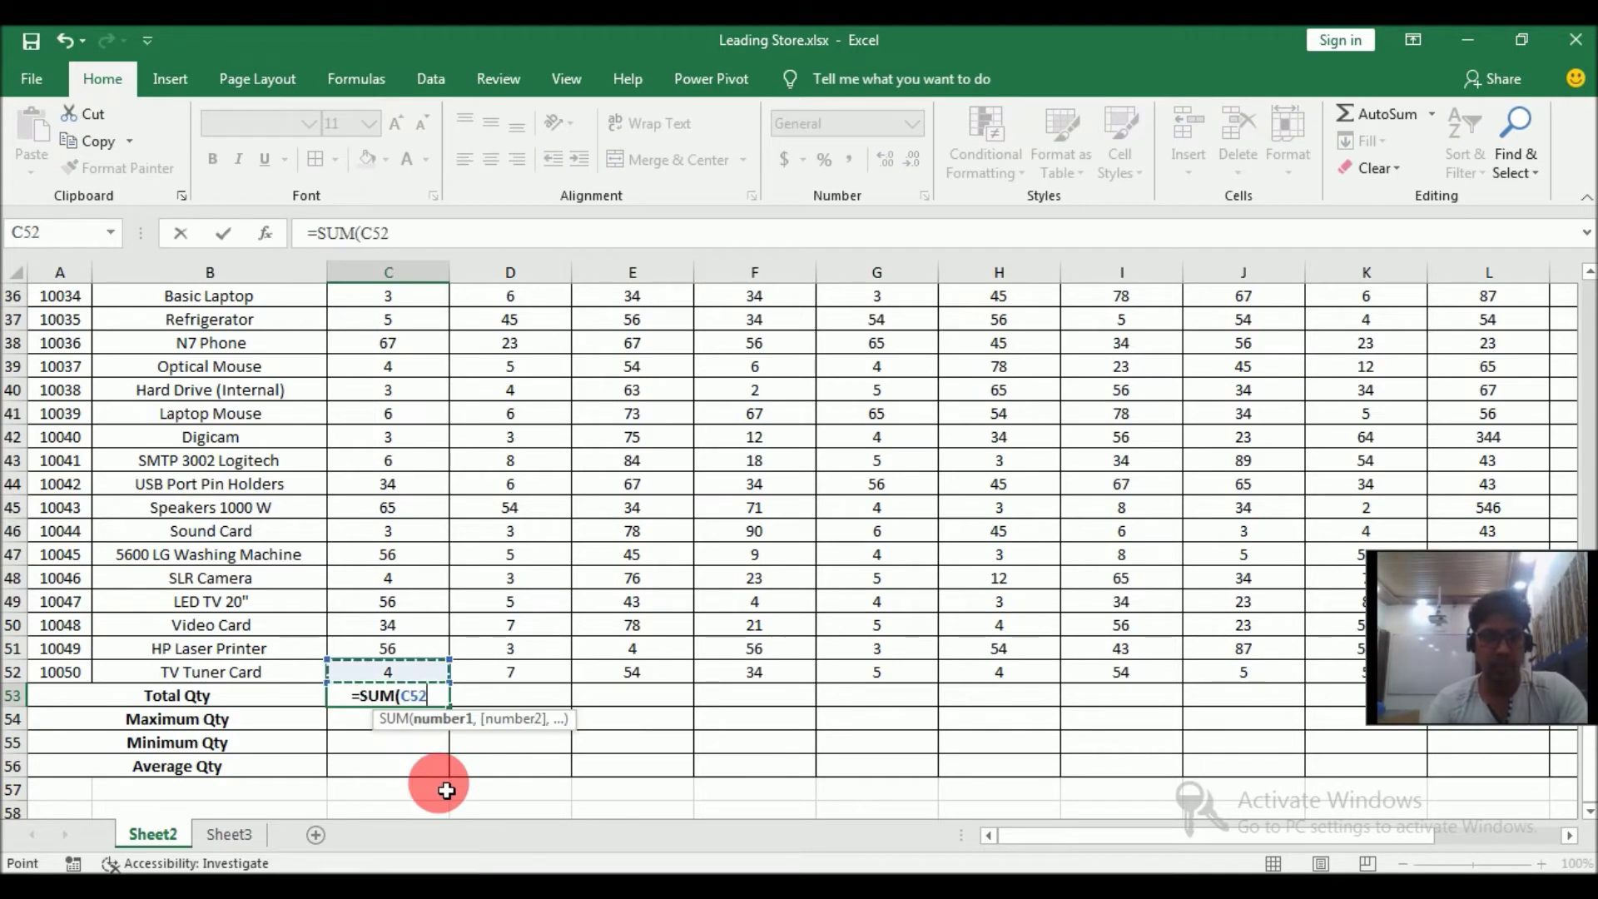
key("ctrl+shift+Up")
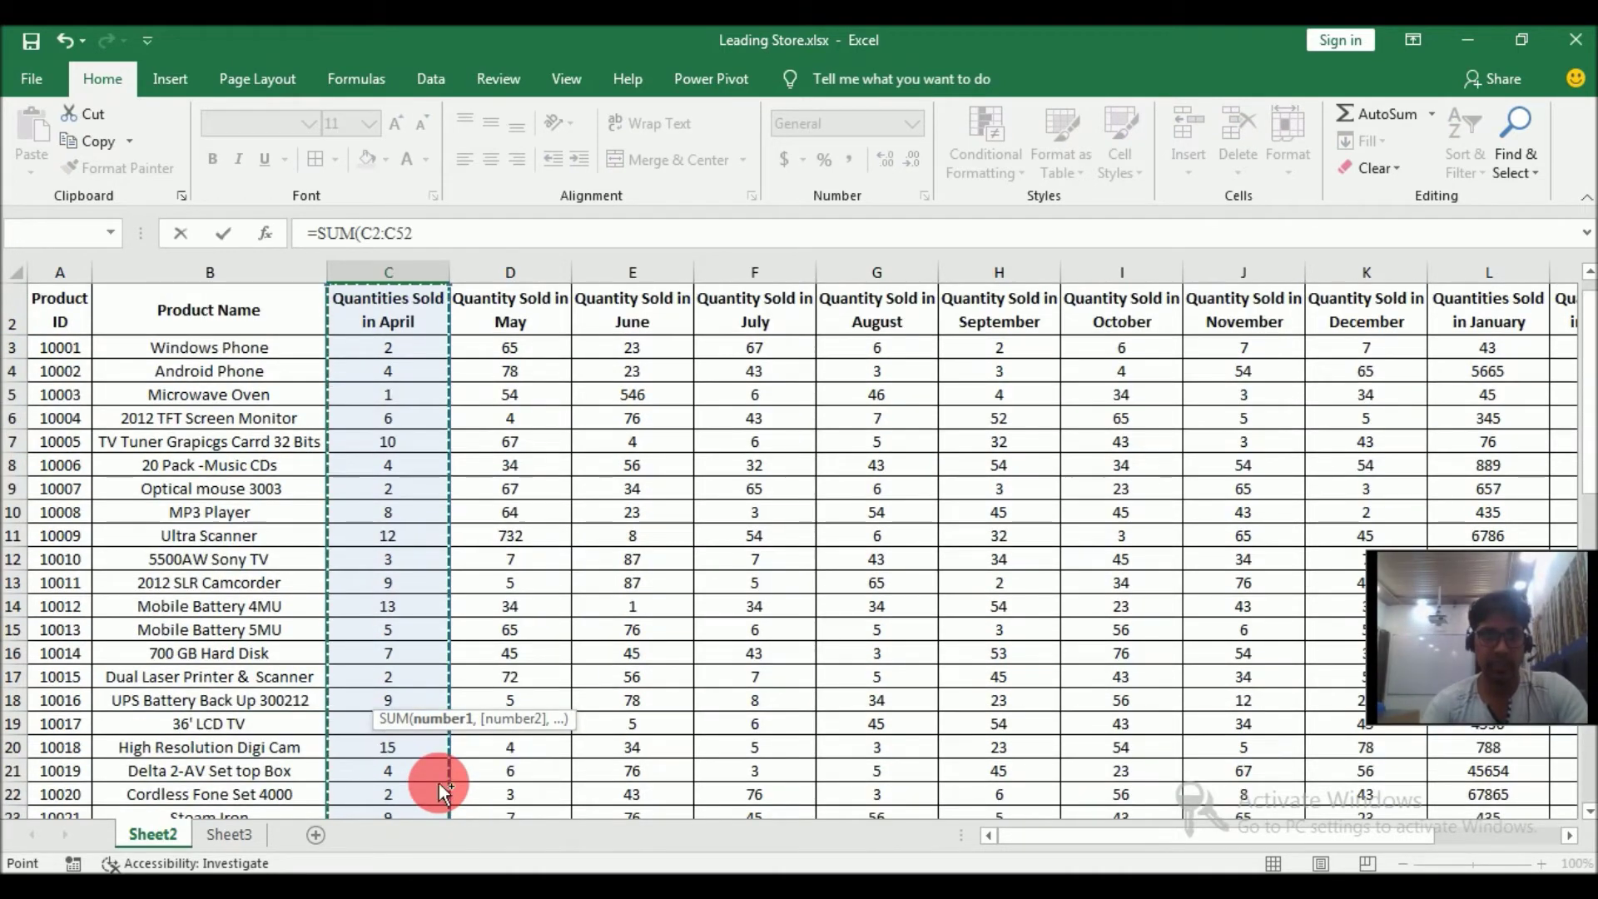
key("ctrl+shift+Down")
key("ctrl+shift+Up")
key("Return")
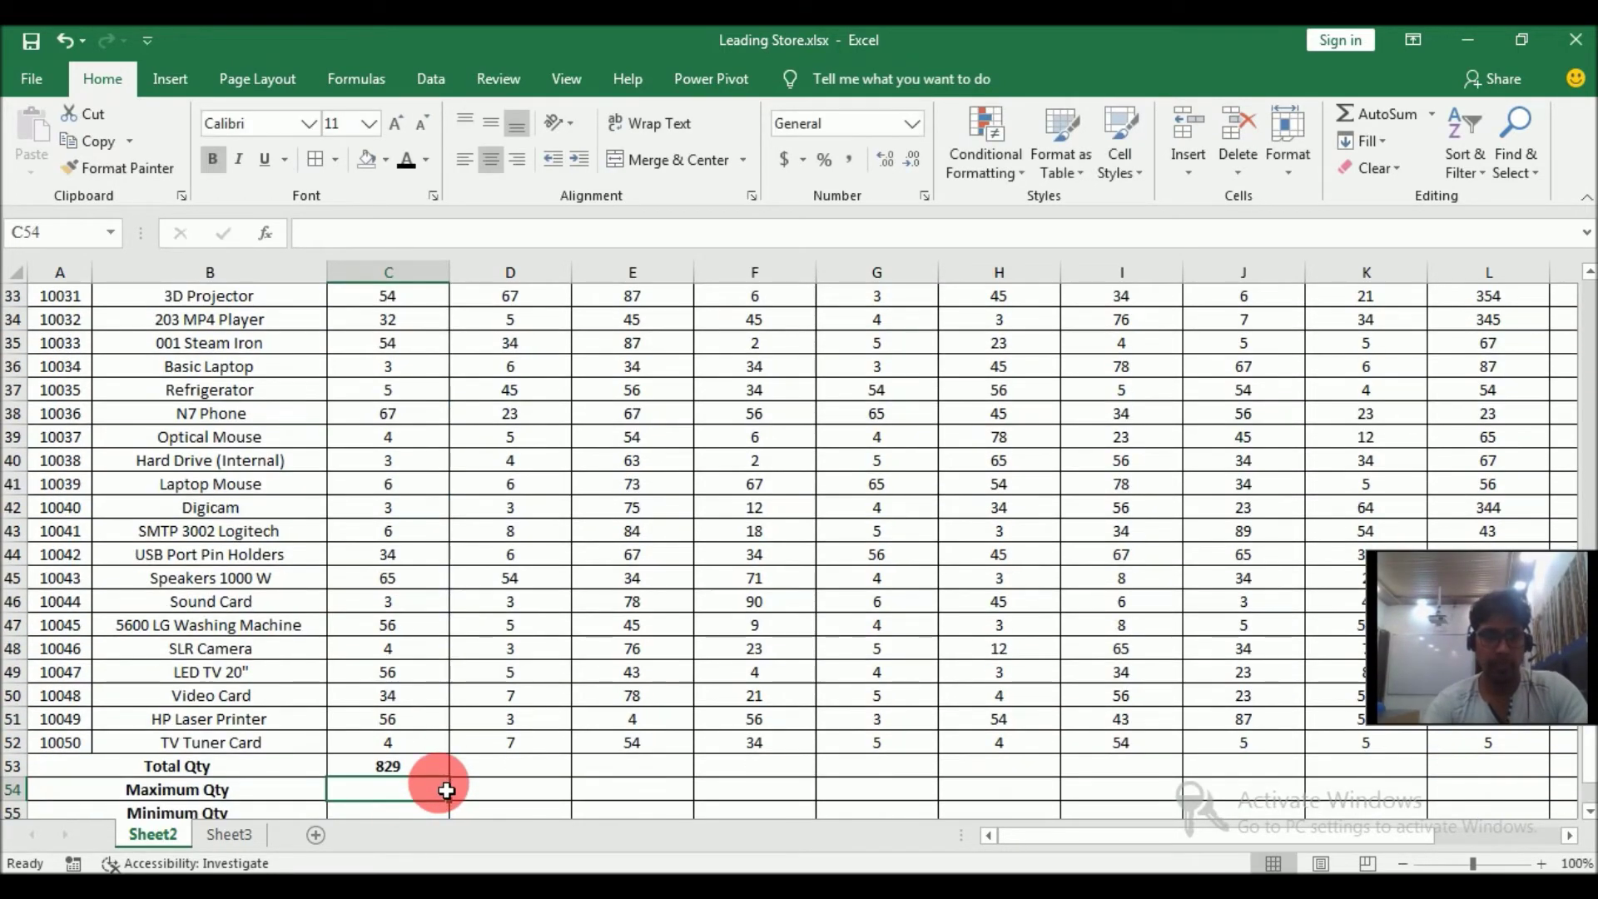
- Copy the April total formula from C53 across the remaining months in D53:N53
key("Up")
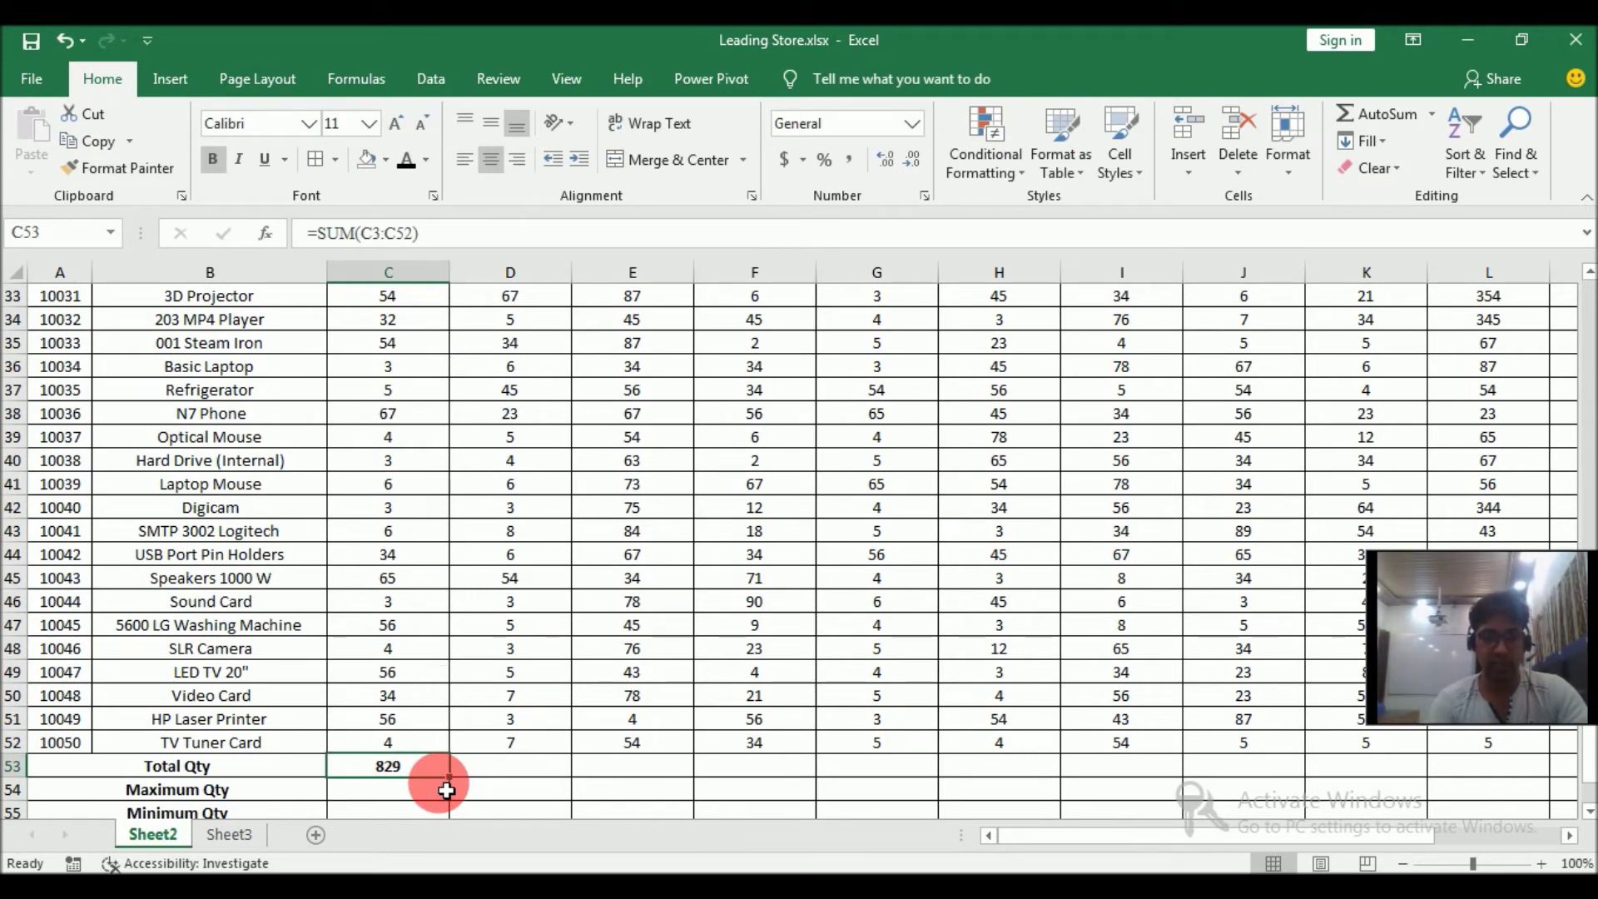
key("ctrl+c")
key("Right")
key("shift+Right")
key("shift+Right")
key("shift+Right")
key("shift+Right")
key("shift+Right")
key("shift+Right")
key("shift+Right")
key("shift+Right")
key("shift+Right")
key("shift+Right")
key("shift+Right")
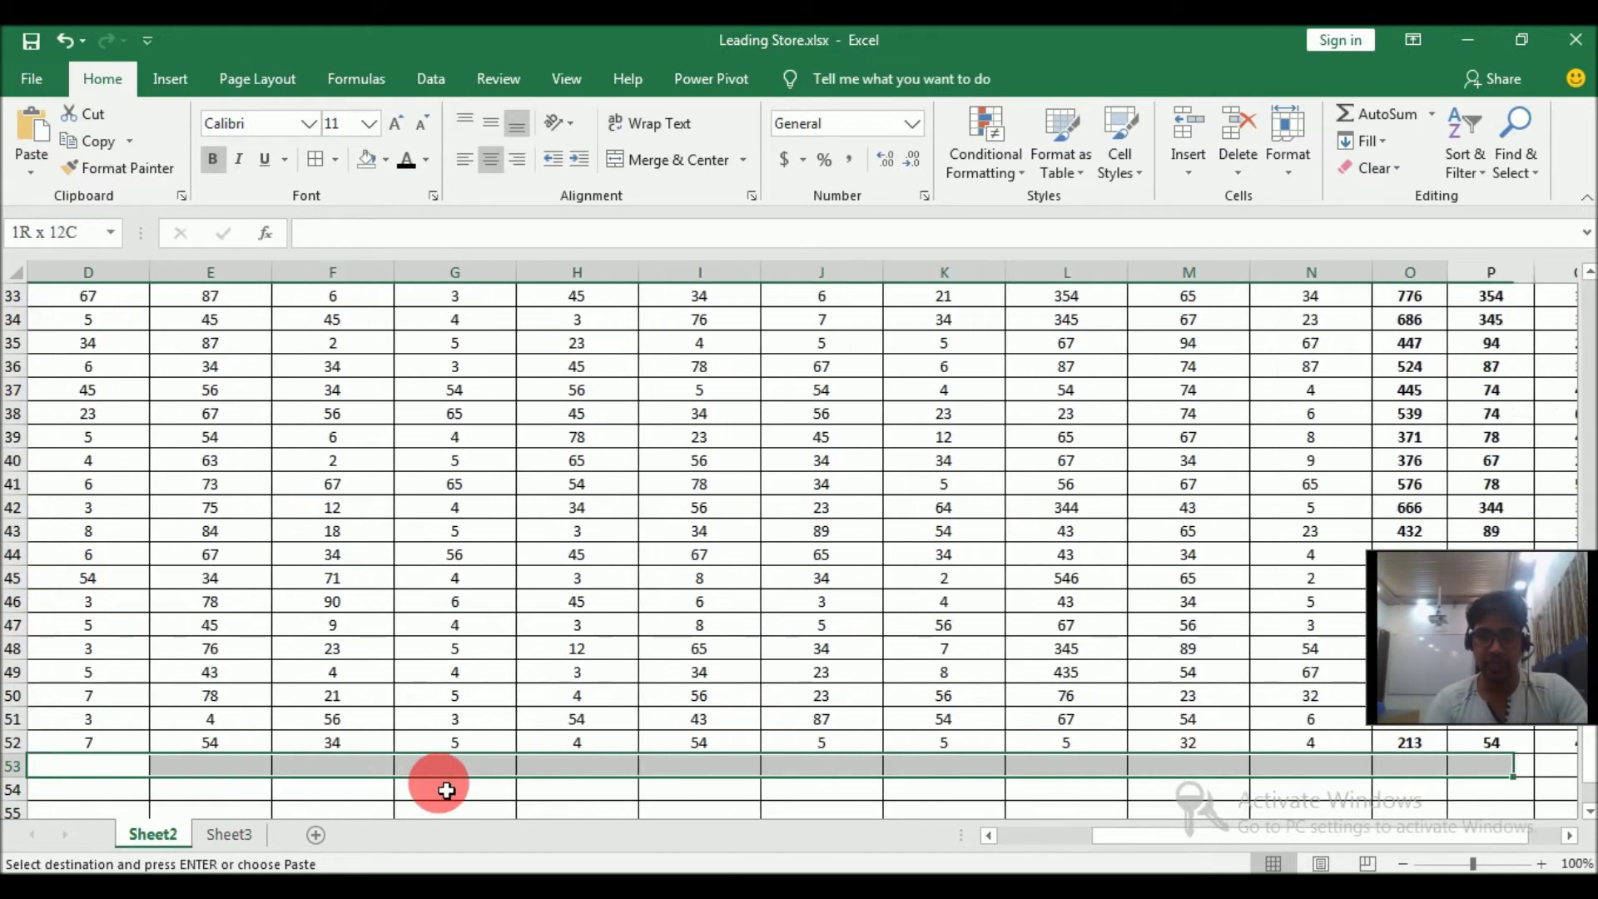
key("shift+Left")
key("Return")
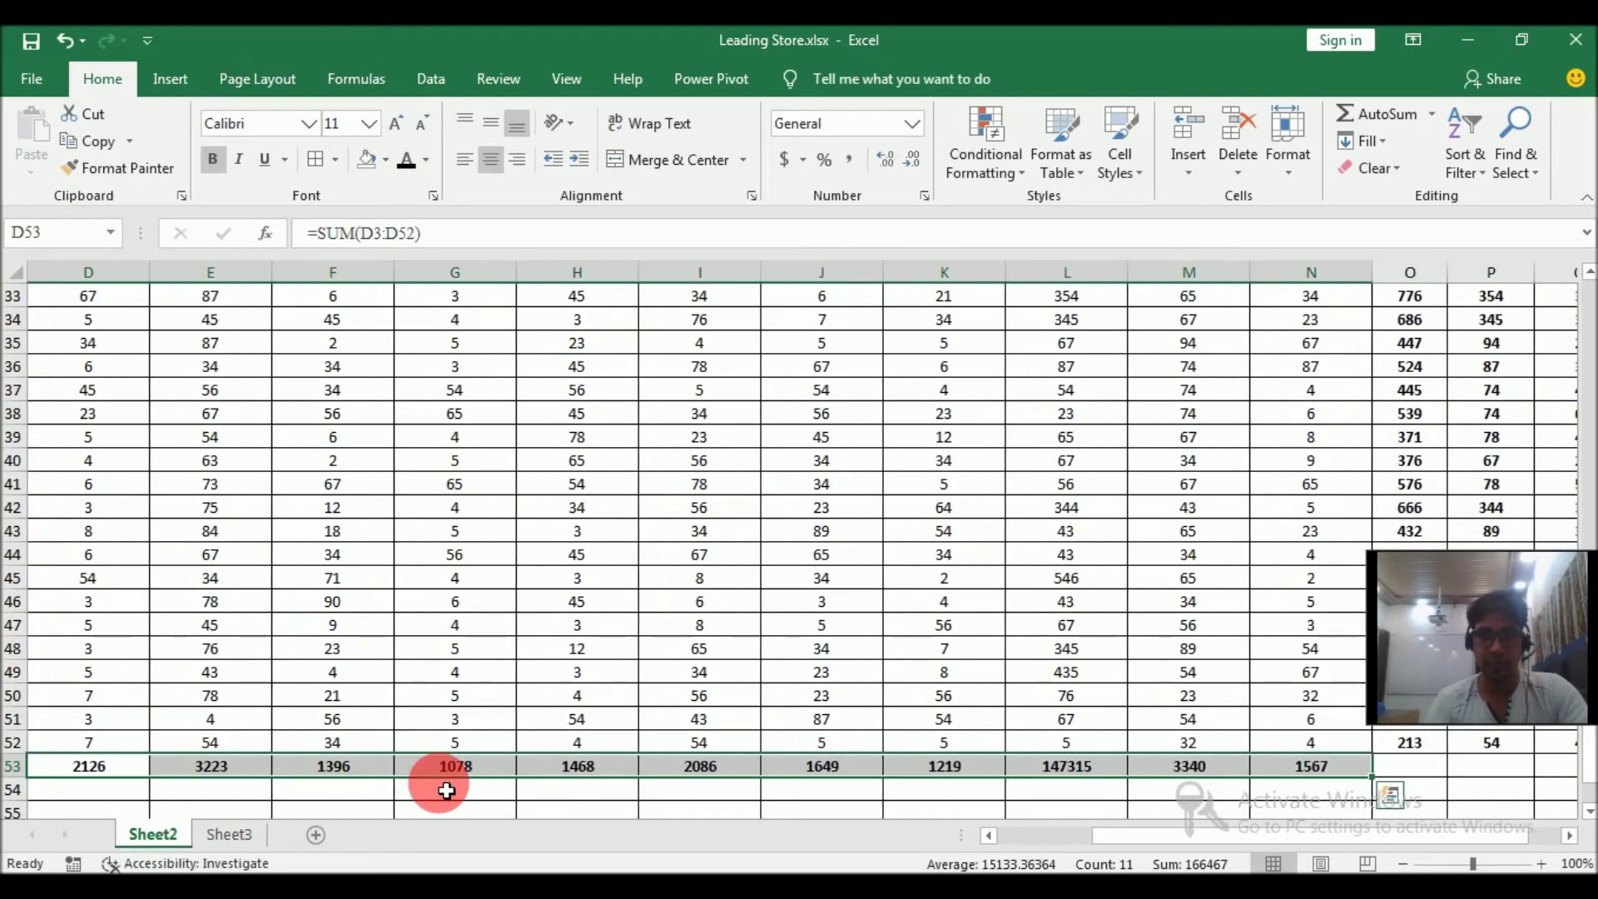
- Enter =MAX(C3:C52) in C54 as April's maximum quantity, leaving out the header and the total
key("Left")
key("Left")
key("Down")
key("Right")
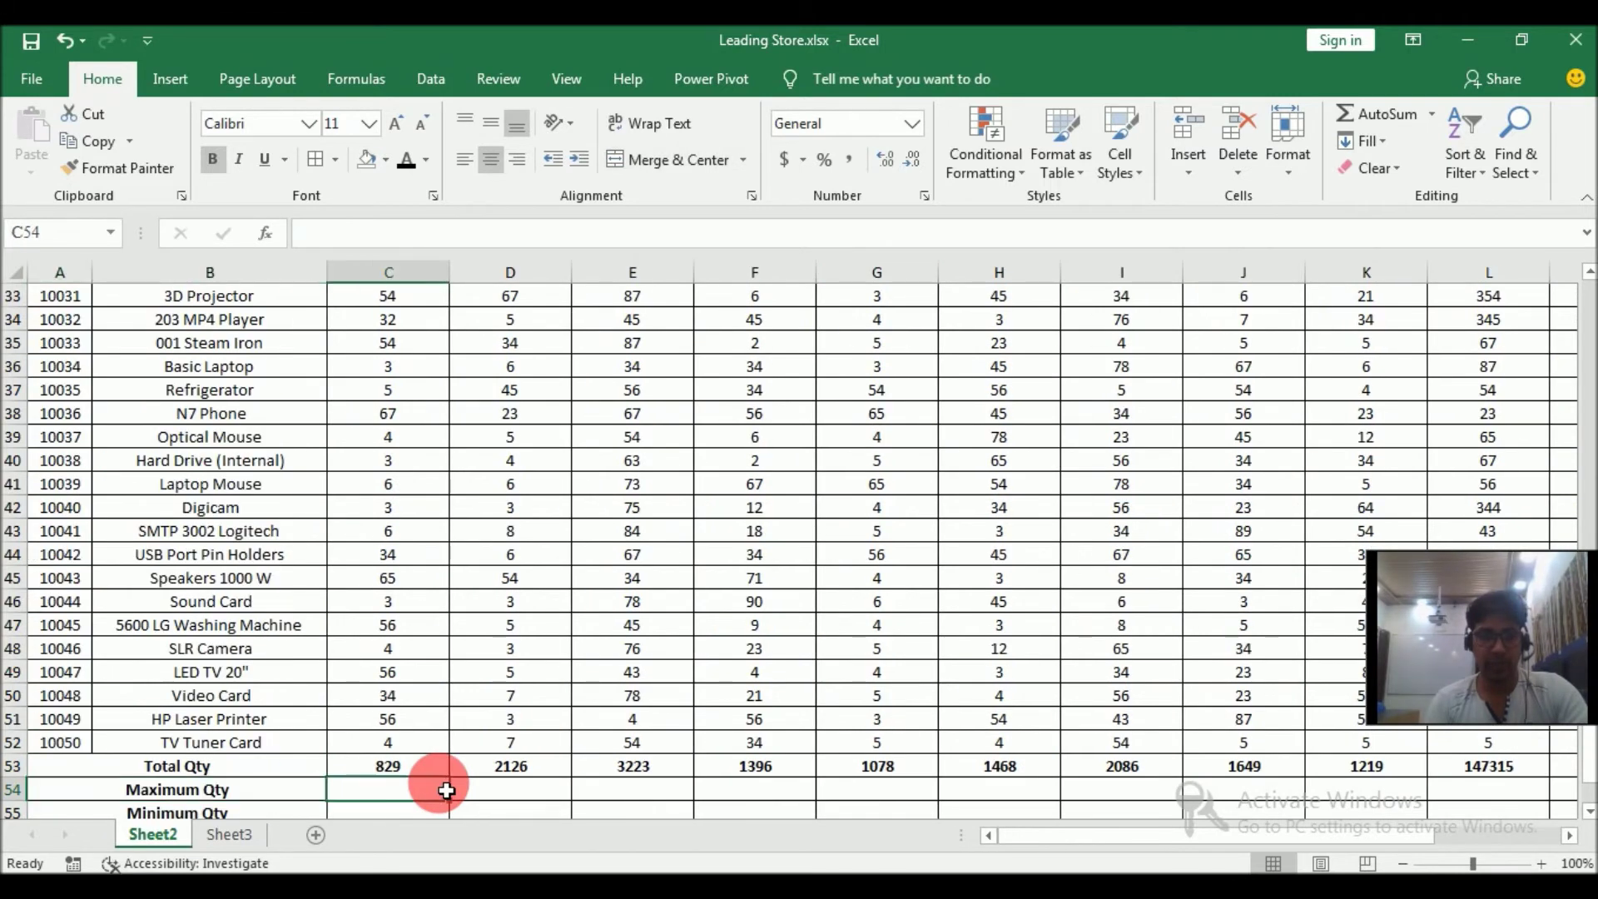
type("=max")
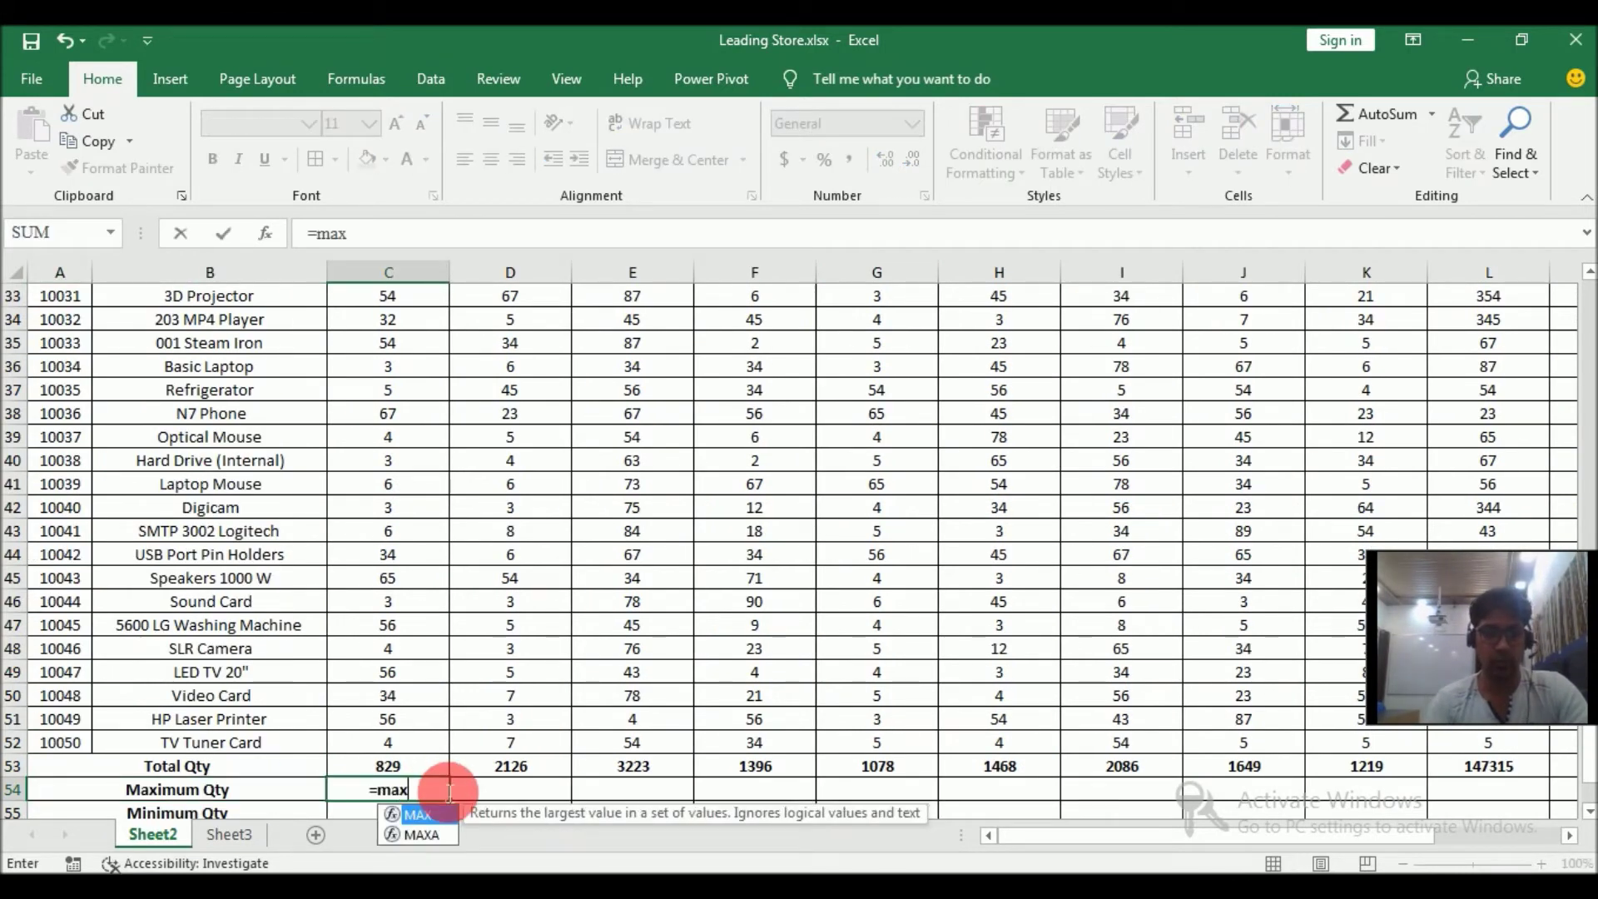
key("Tab")
key("Up")
key("Up")
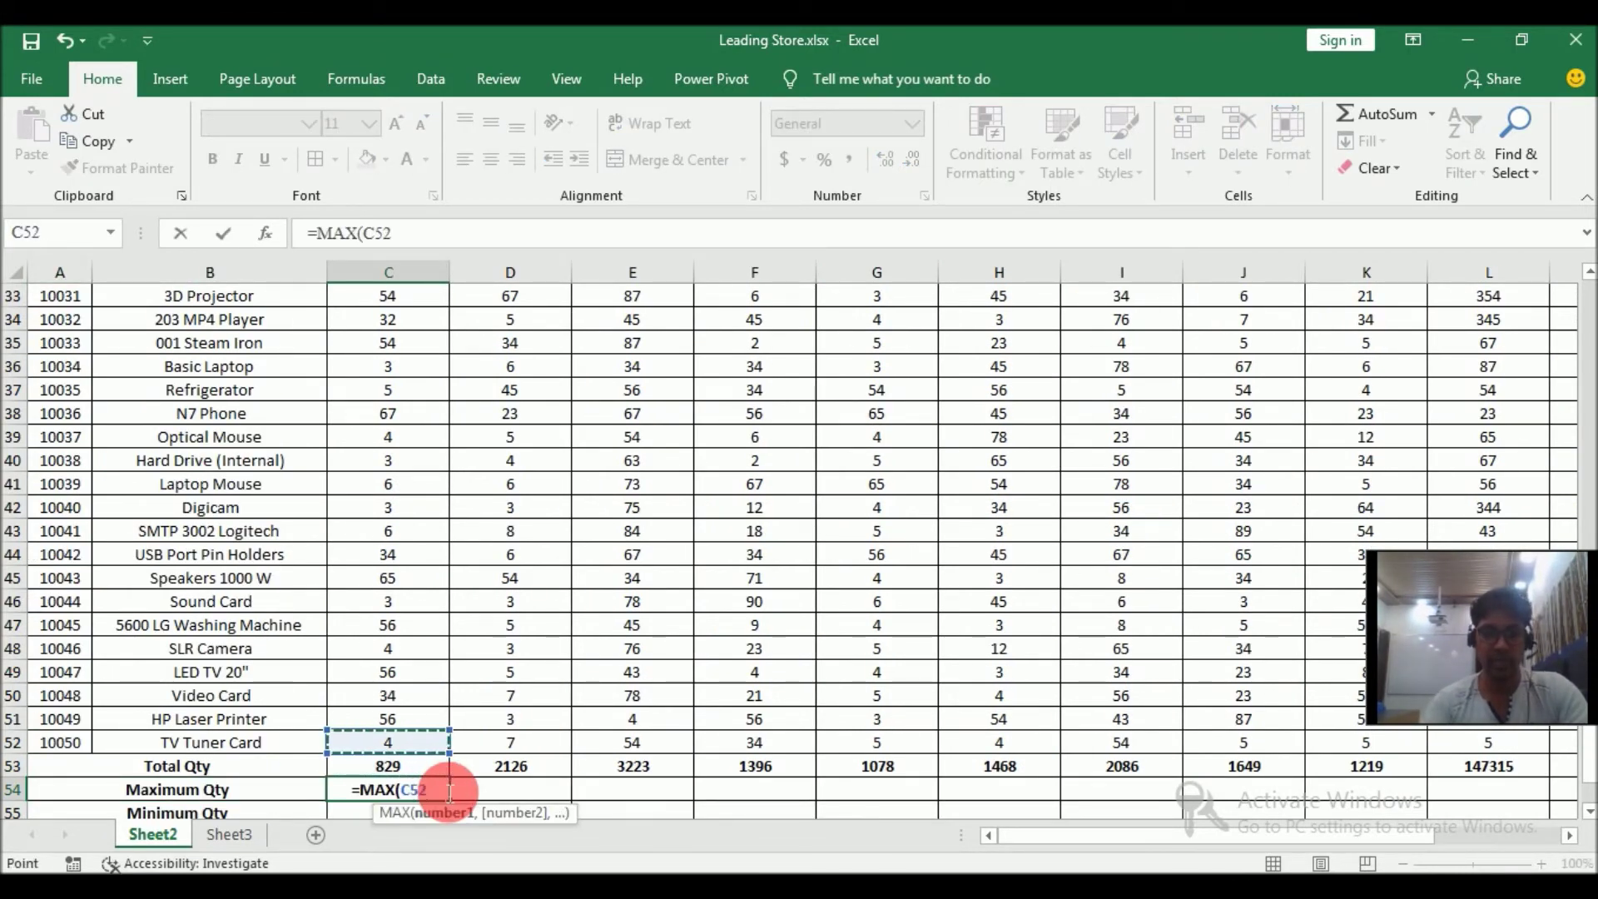
key("ctrl+shift+Up")
key("ctrl+shift+Down")
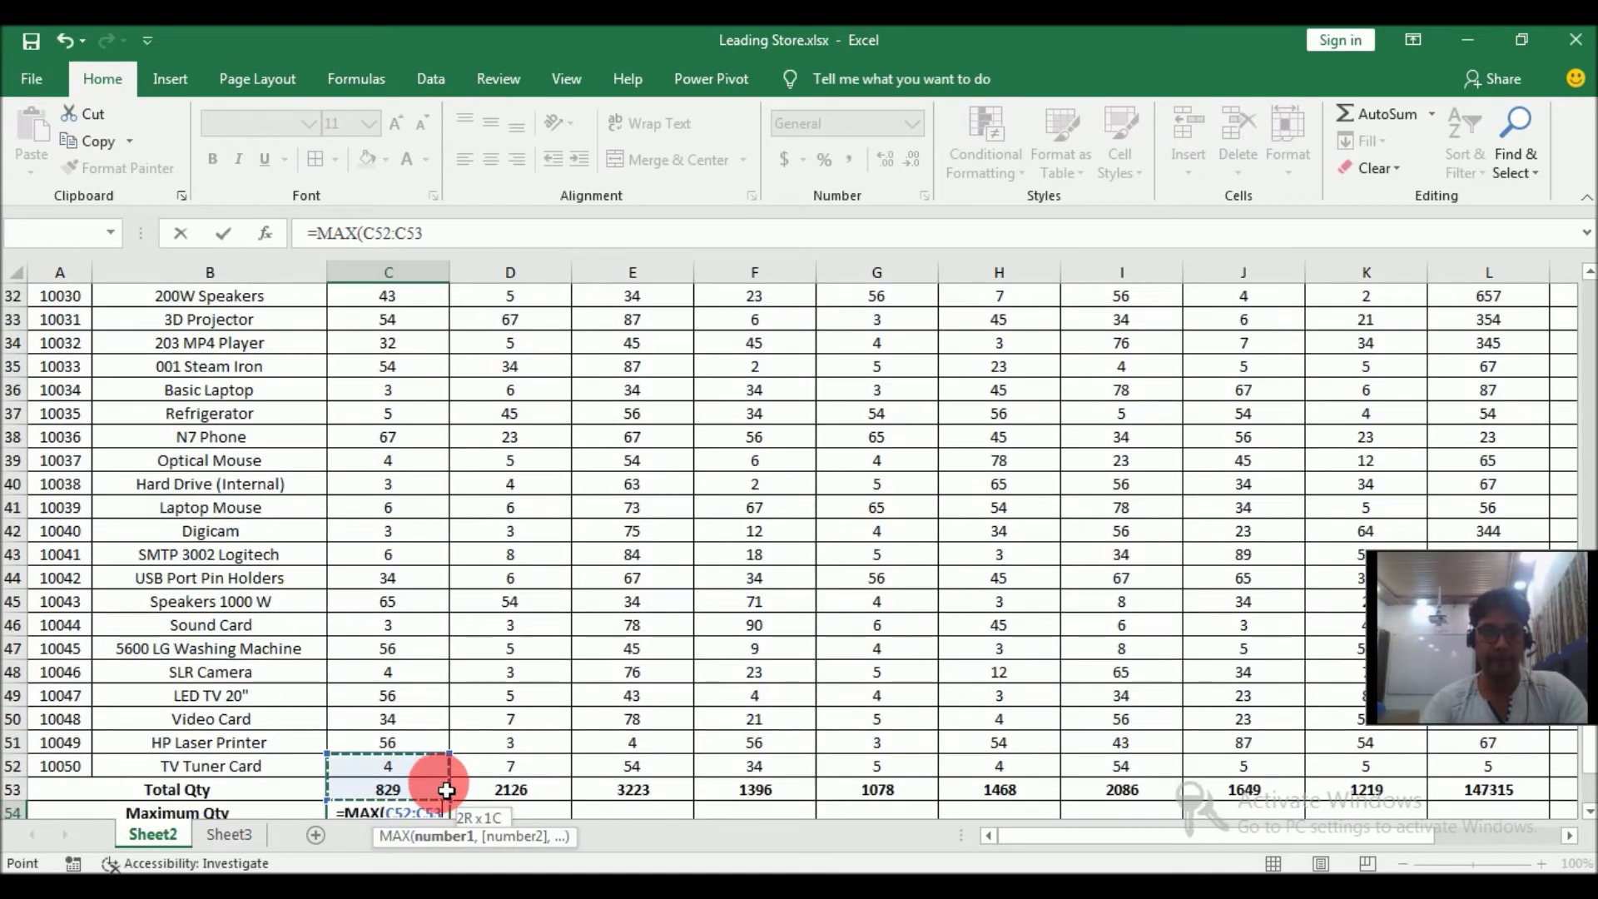
key("ctrl+shift+Up")
key("shift+Down")
key("Return")
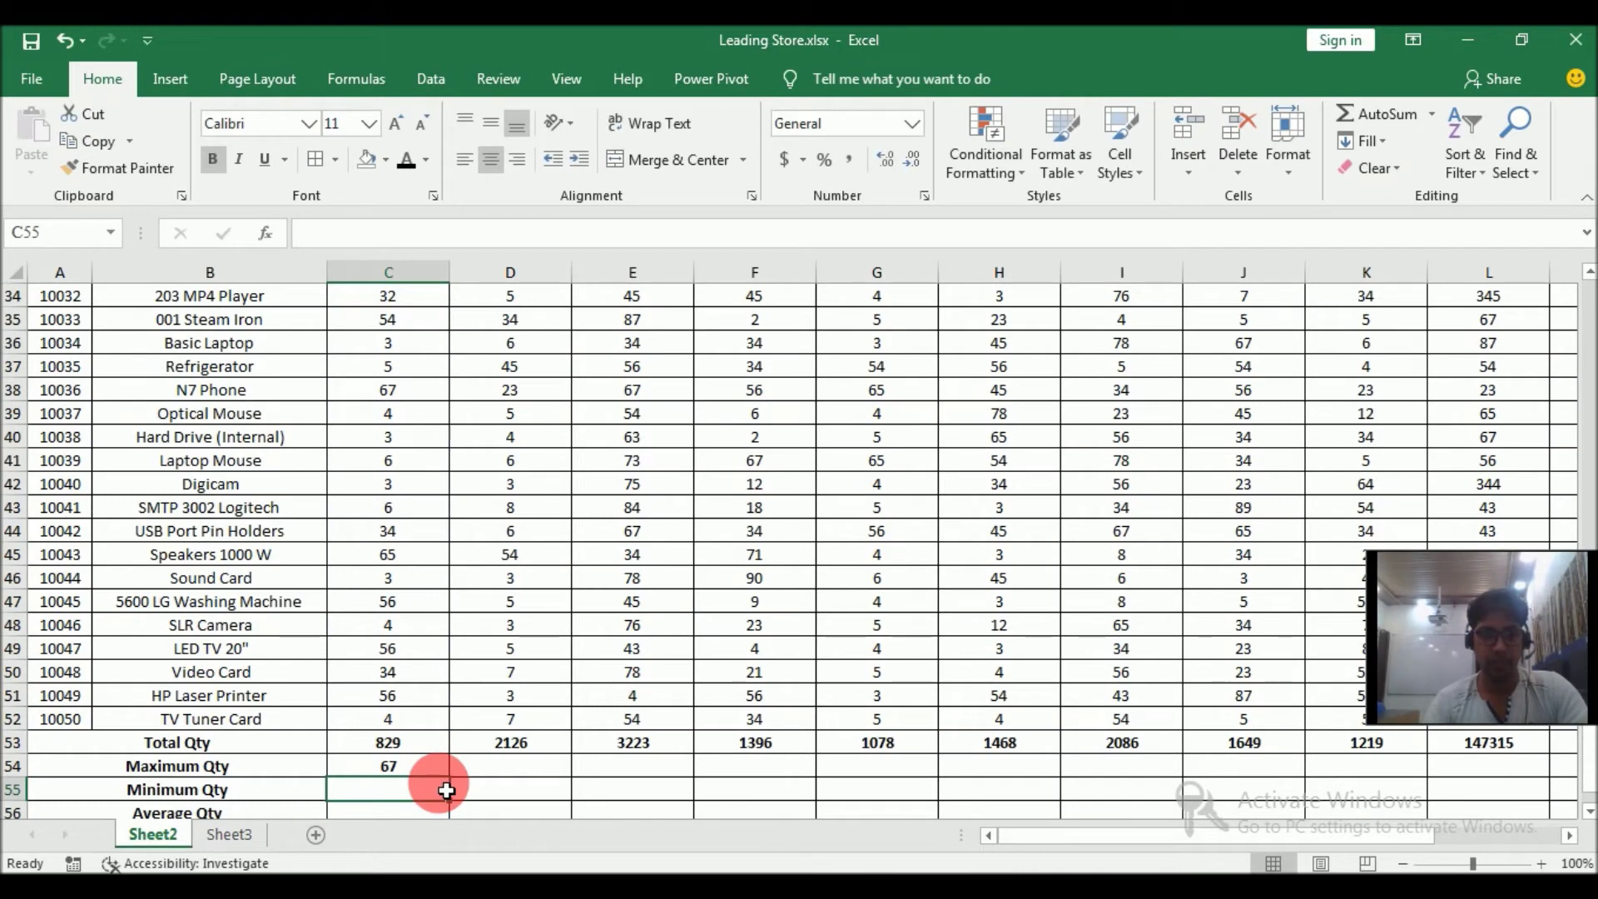
- Enter =MIN(C3:C52) in C55 as April's minimum quantity
type("=min")
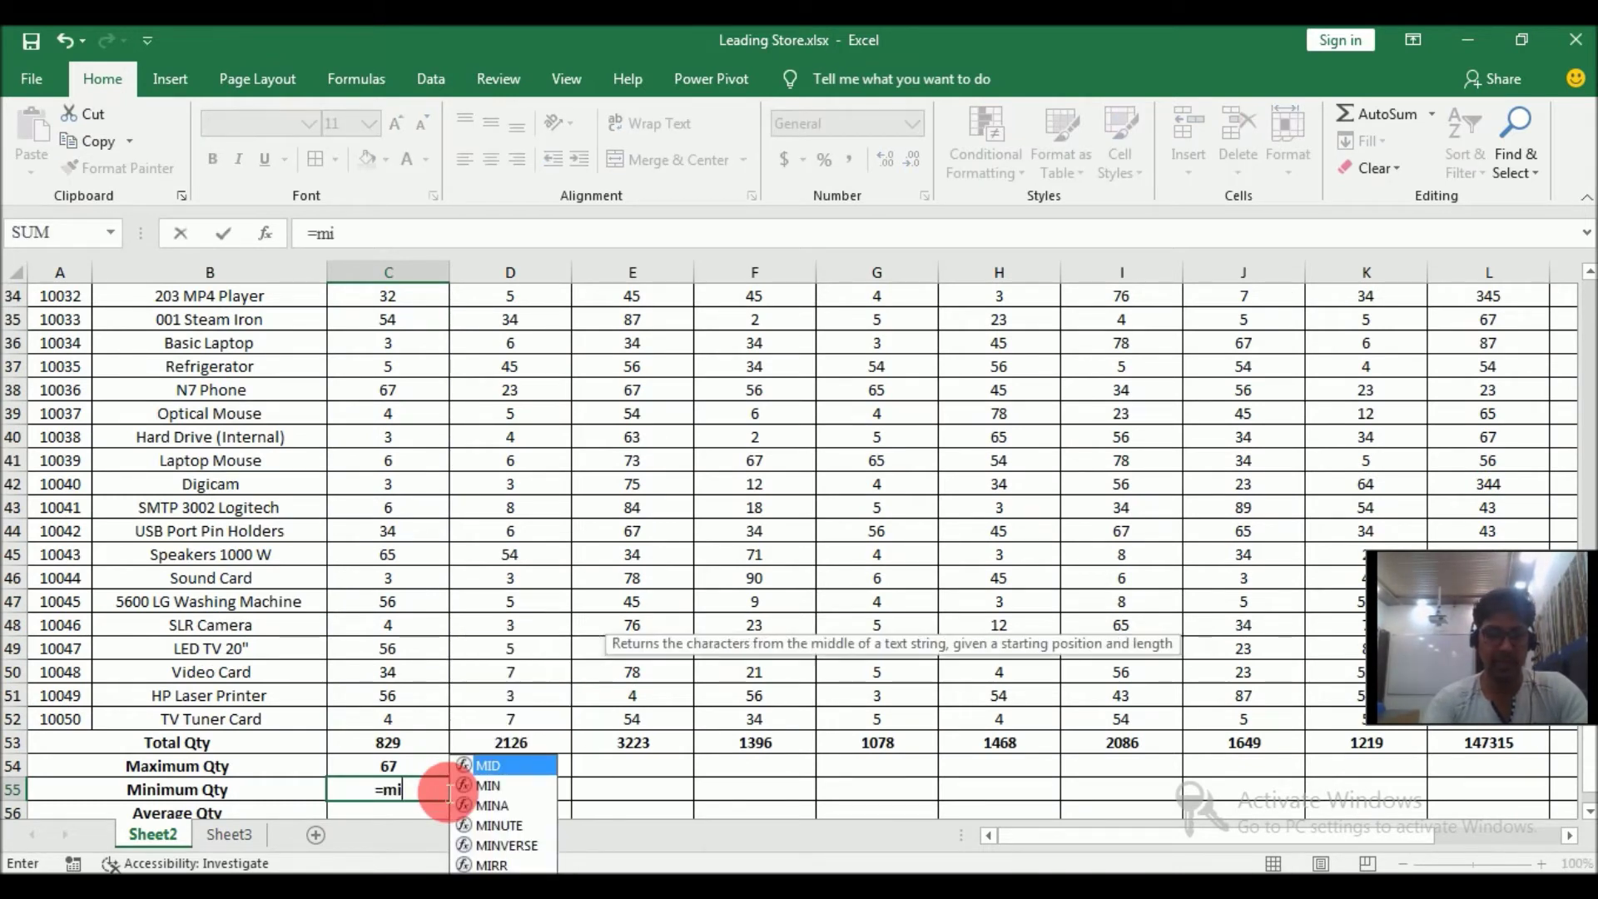
key("Tab")
key("Left")
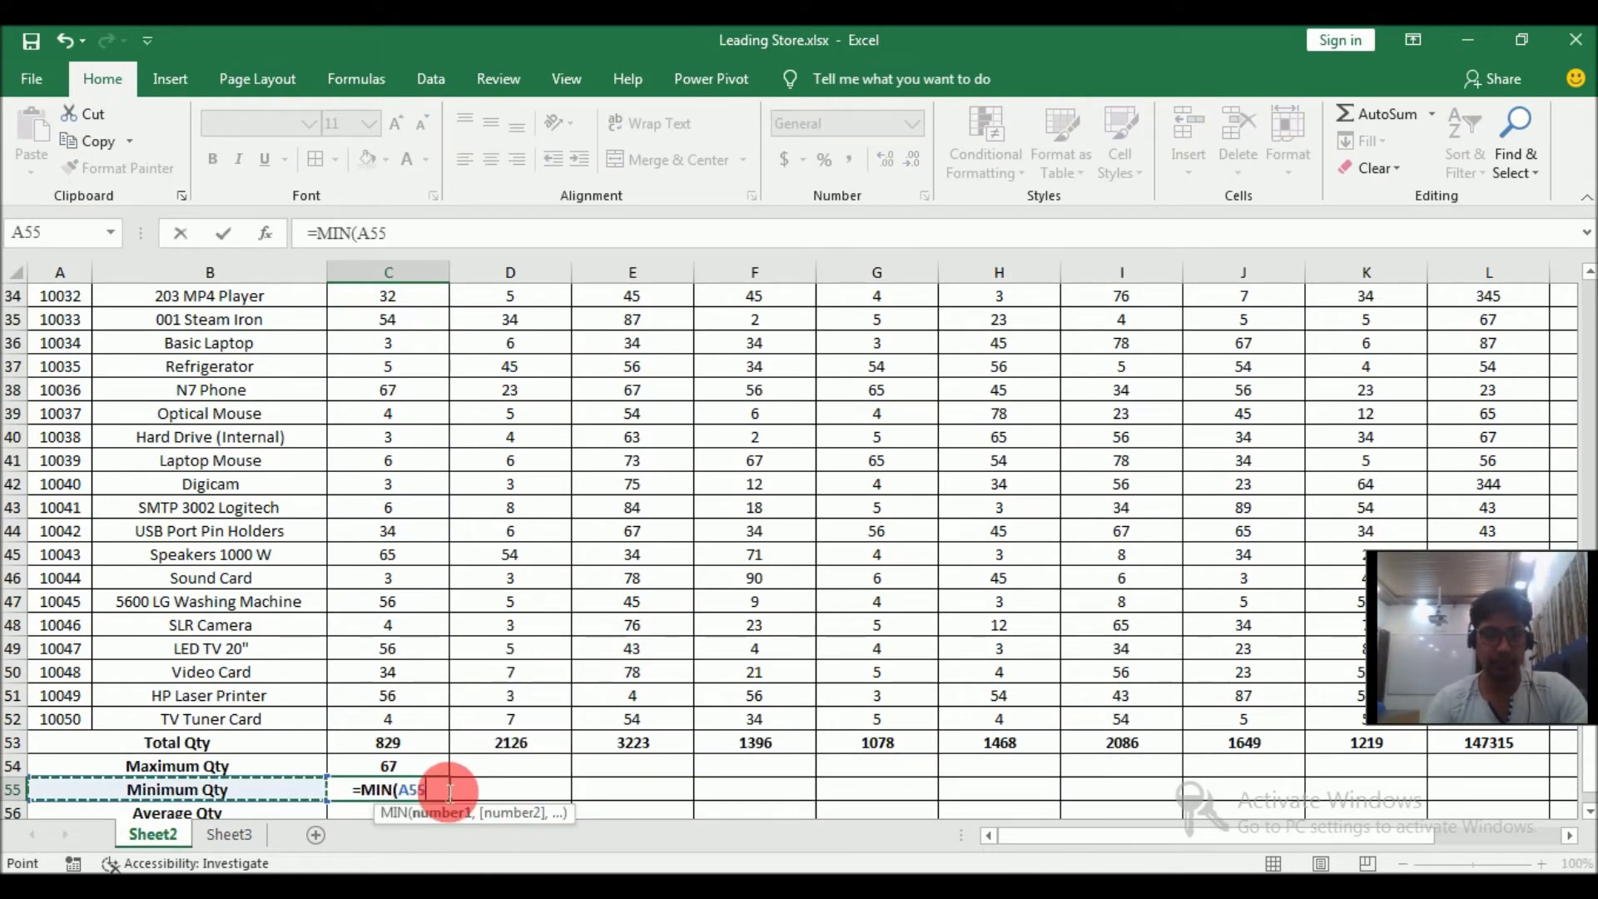
key("Up")
key("Up")
key("Up")
key("Right")
key("Right")
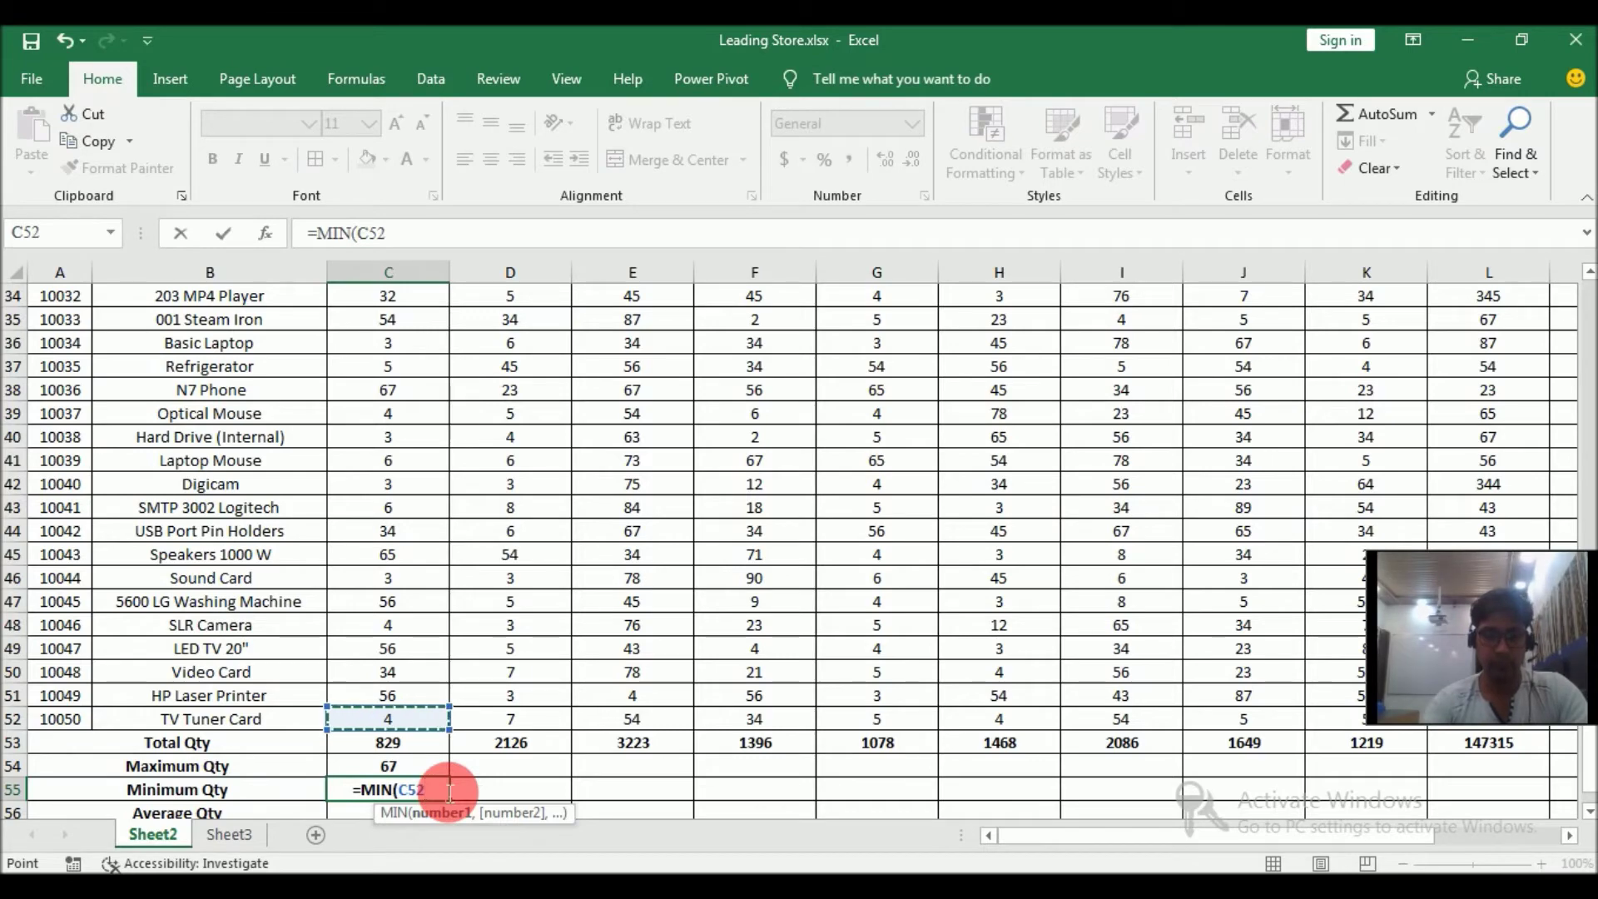
key("ctrl+shift+Up")
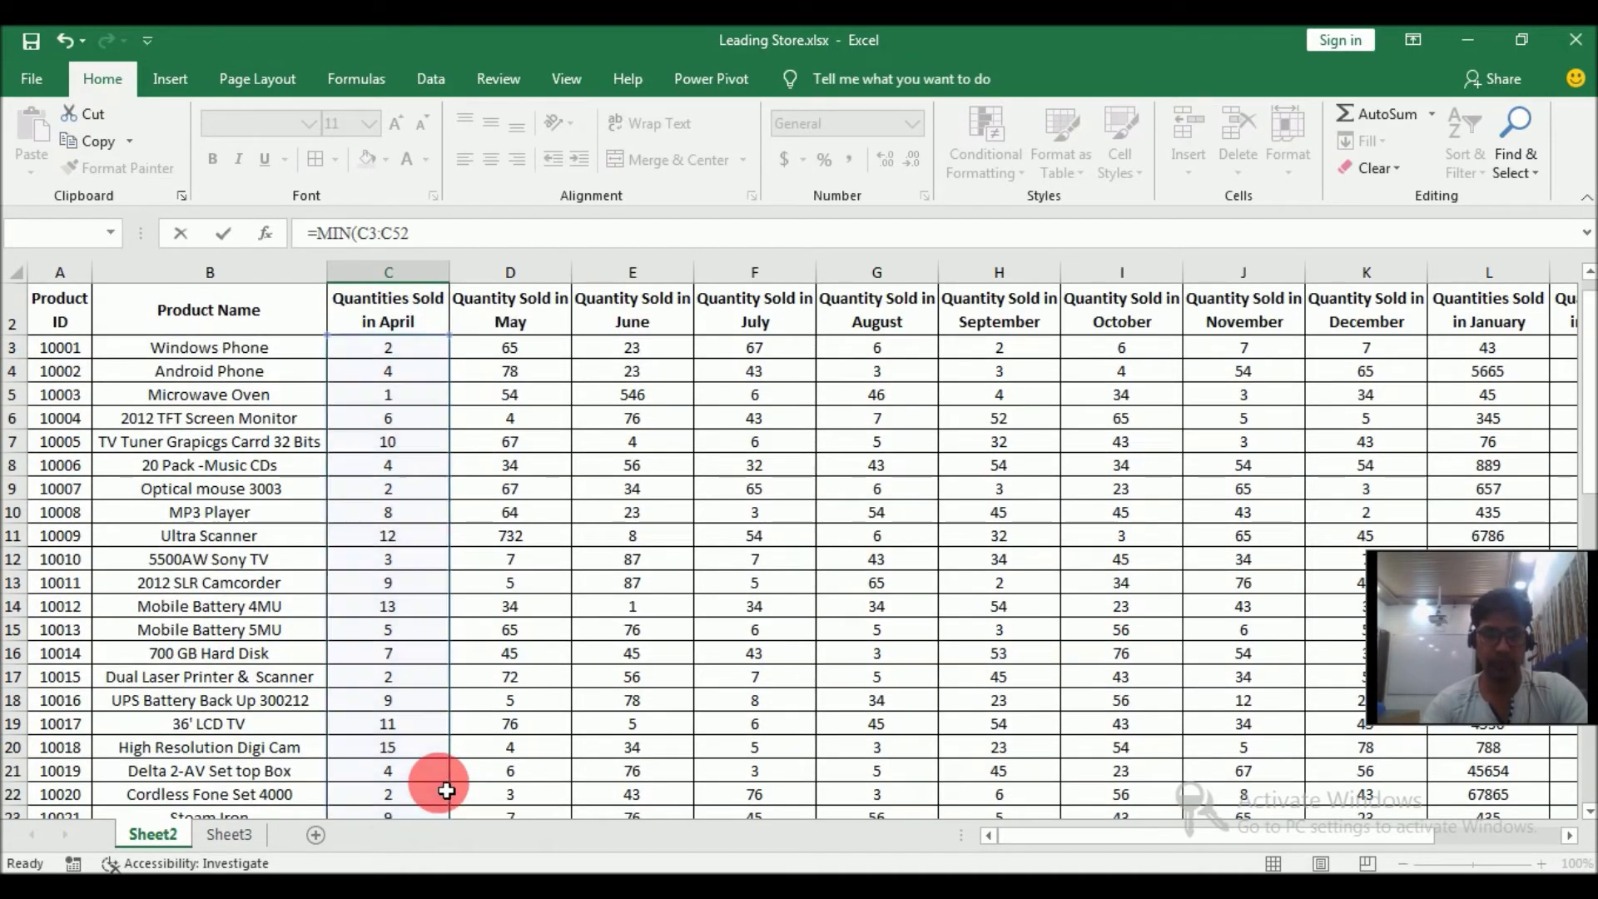
key("Return")
key("Up")
key("Down")
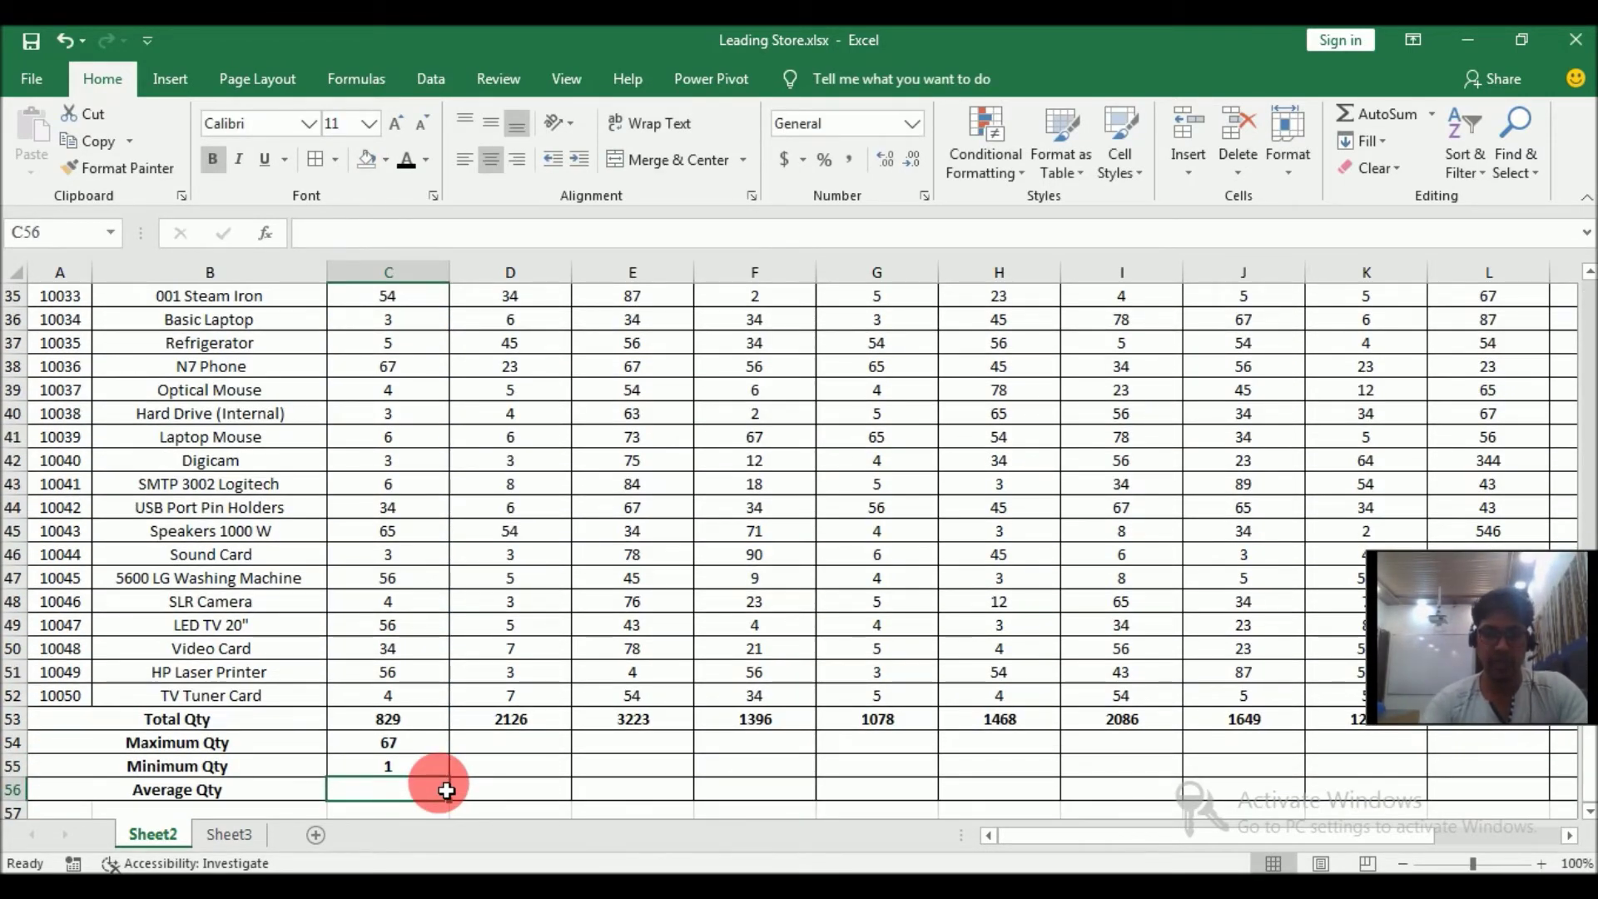
- Enter =AVERAGE(C3:C52) in C56 as April's average quantity
type("=averag")
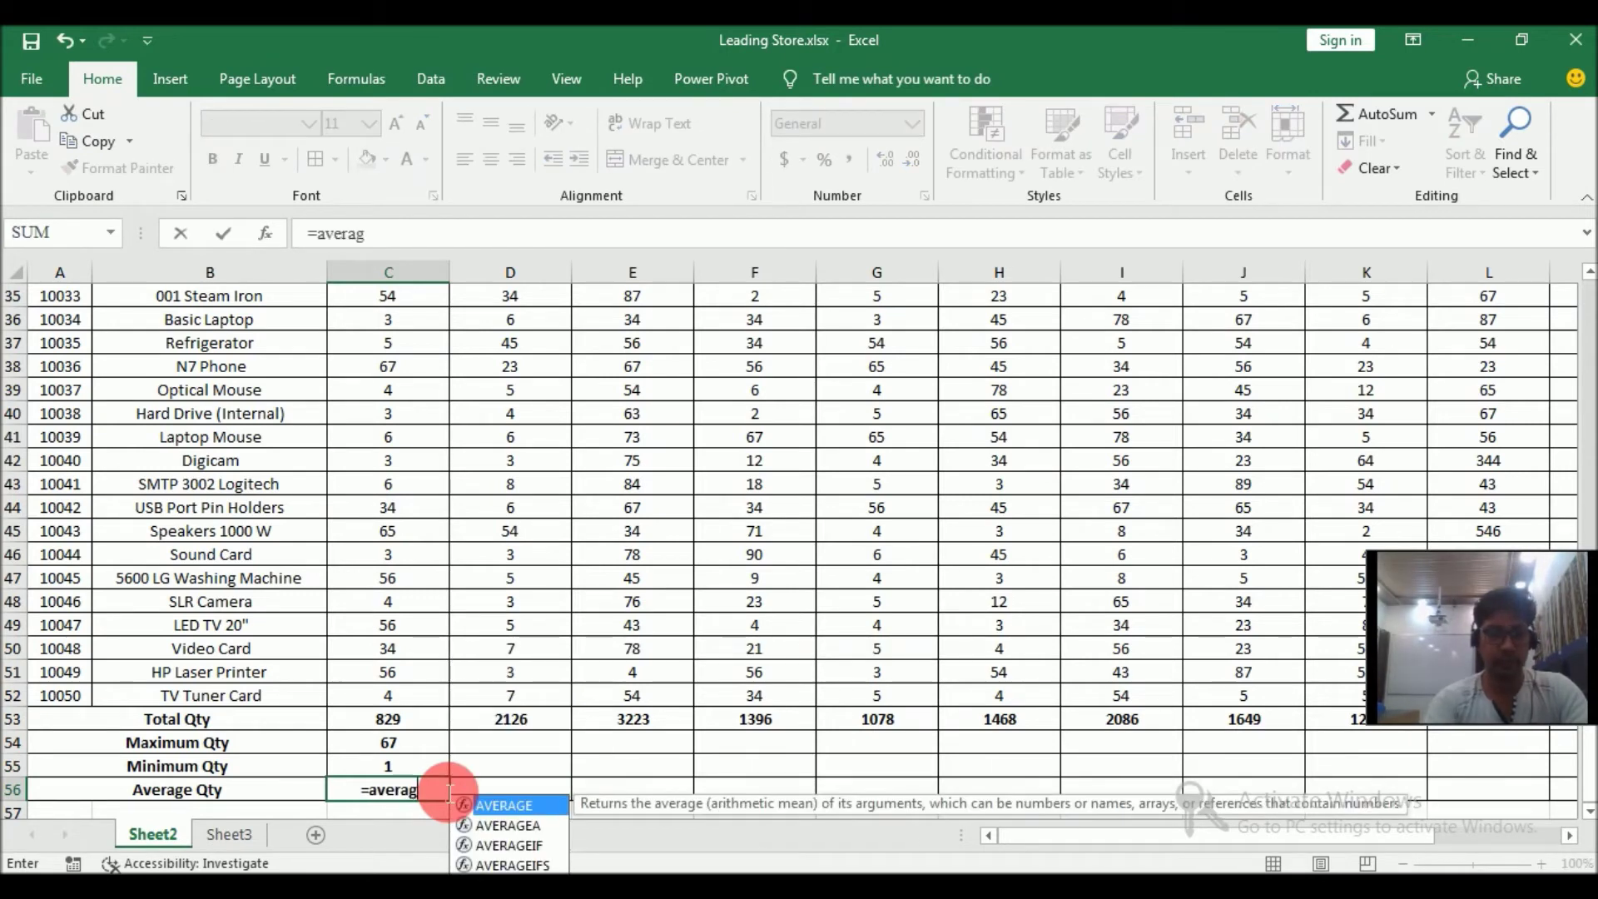
key("Tab")
key("Up")
key("Up")
key("Up")
key("Up")
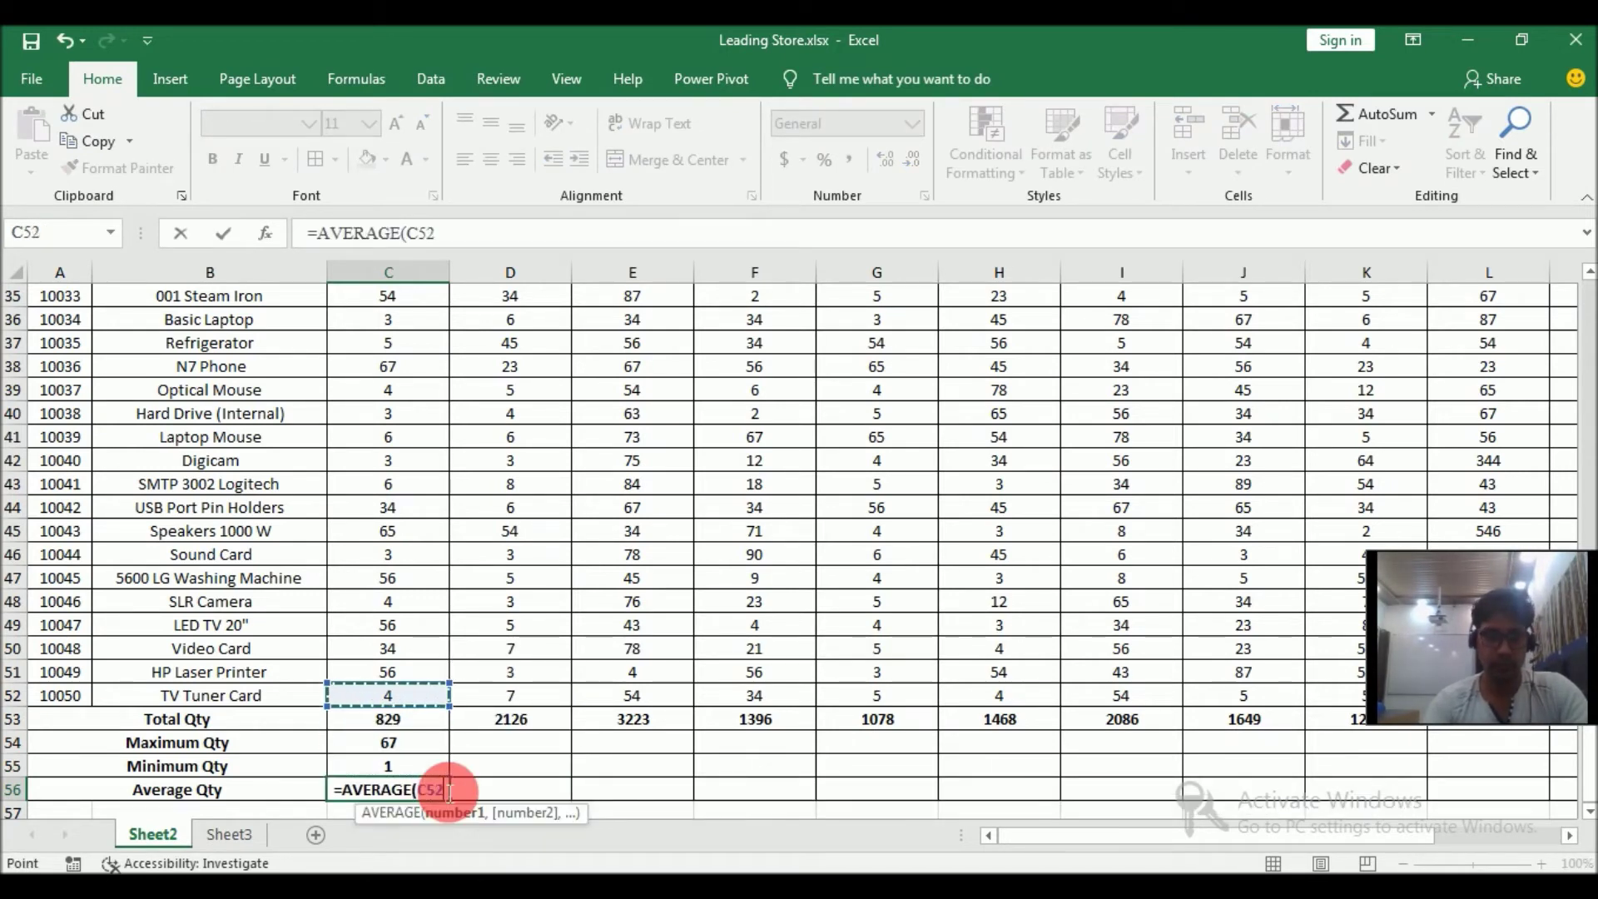
key("ctrl+shift+Up")
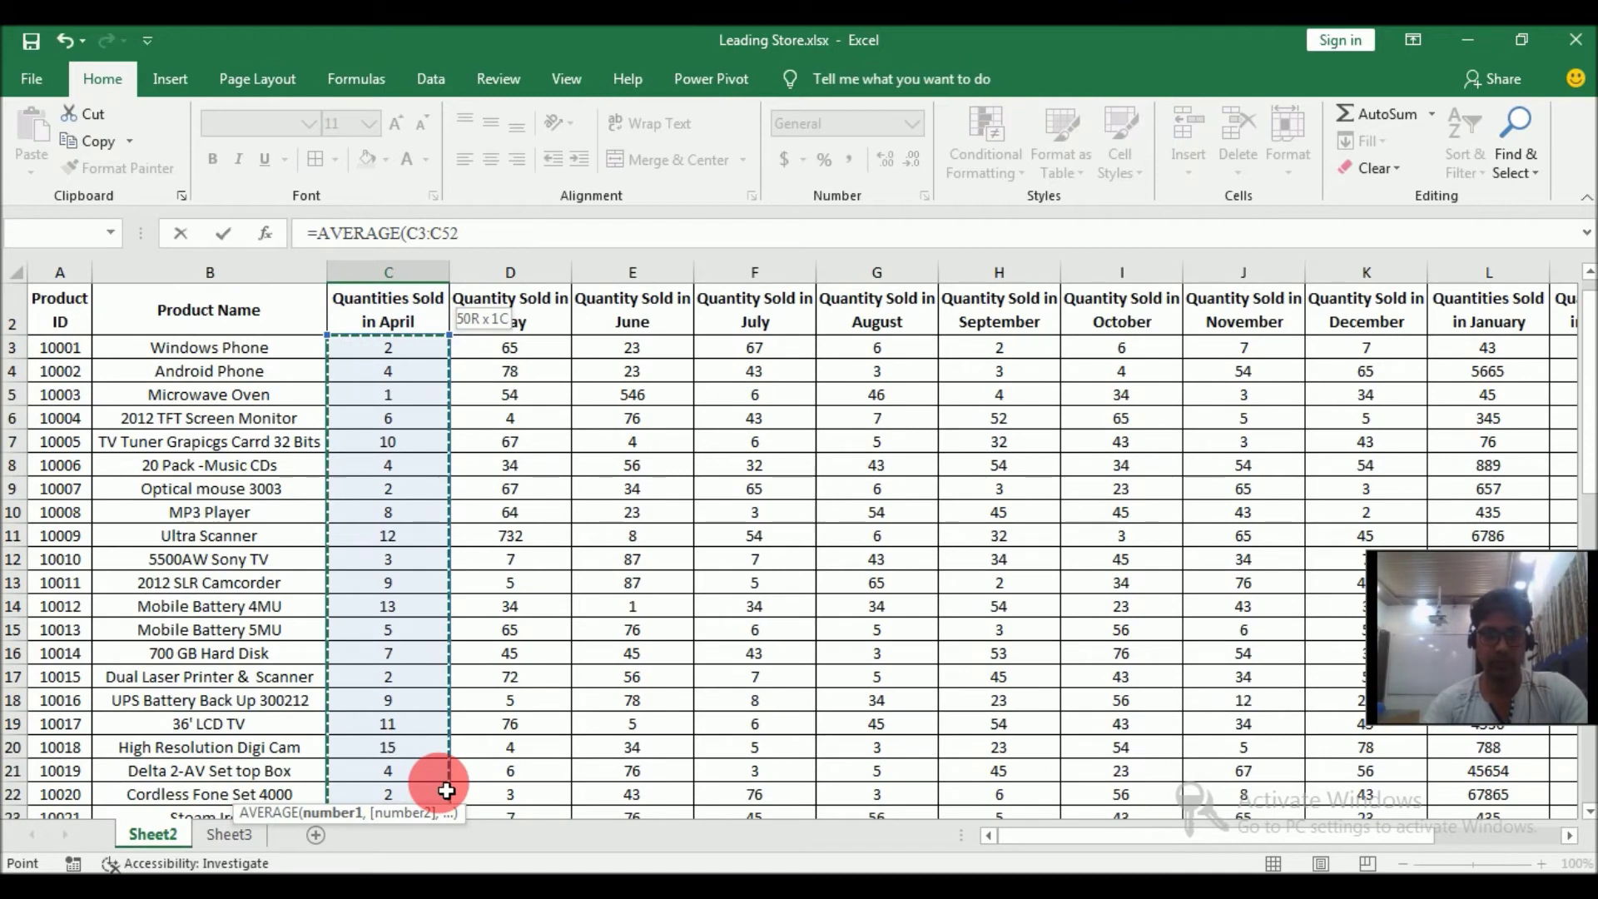
key("Return")
- Copy the maximum, minimum and average formulas in C54:C56 across the remaining months in D54:N56
key("Up")
key("Up")
key("Up")
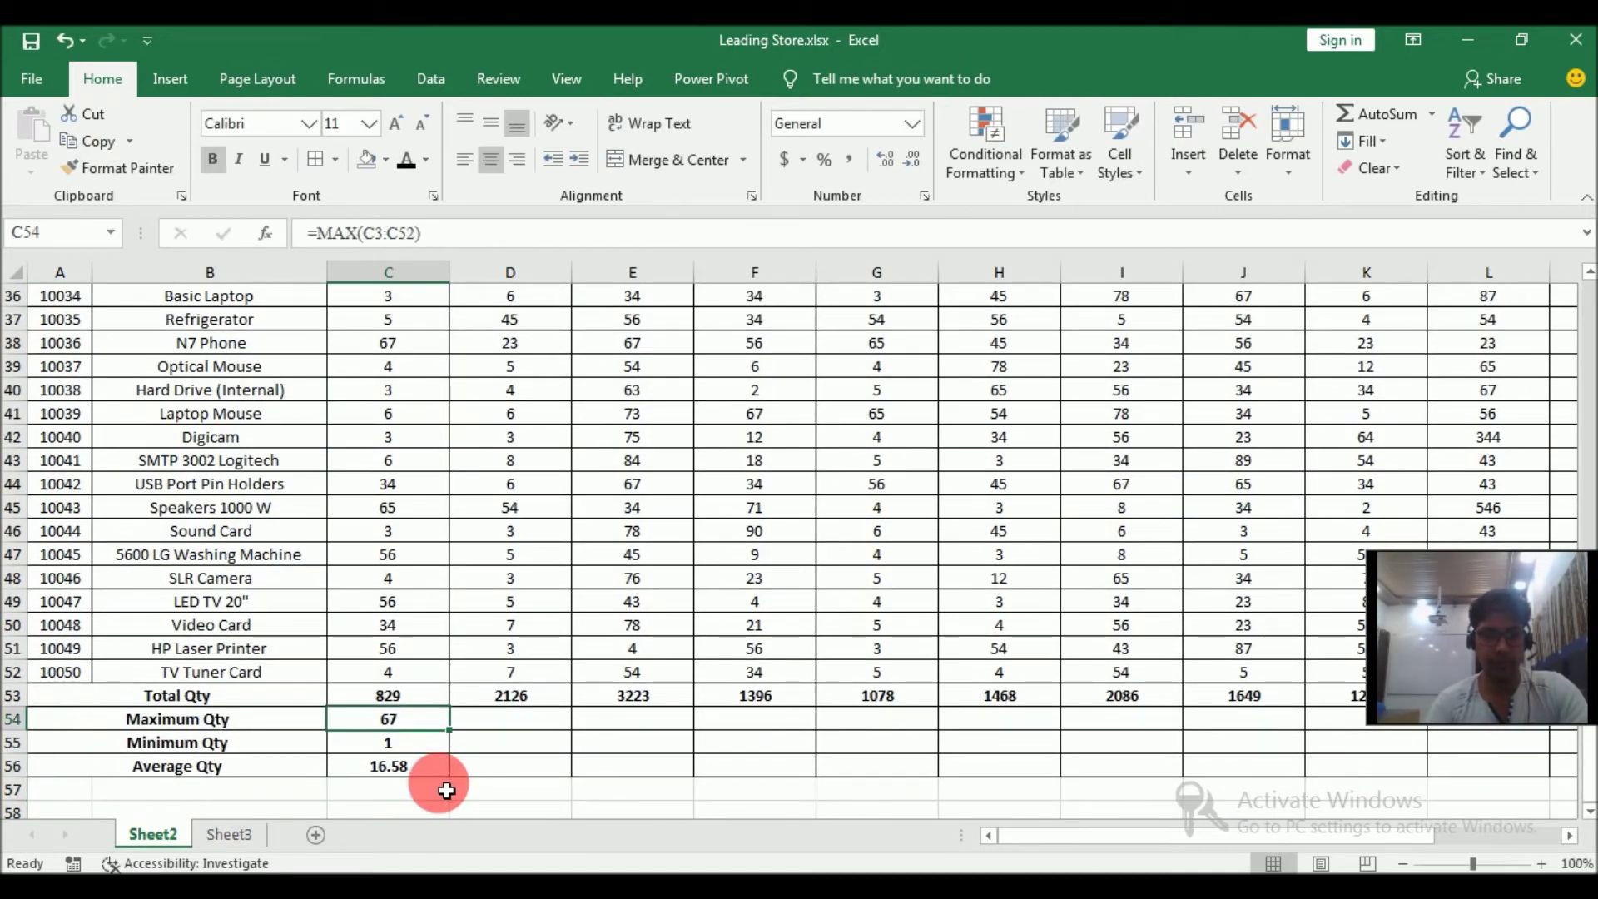
key("shift+Down")
key("ctrl+c")
key("shift+Down")
key("ctrl+c")
key("Right")
key("shift+Right")
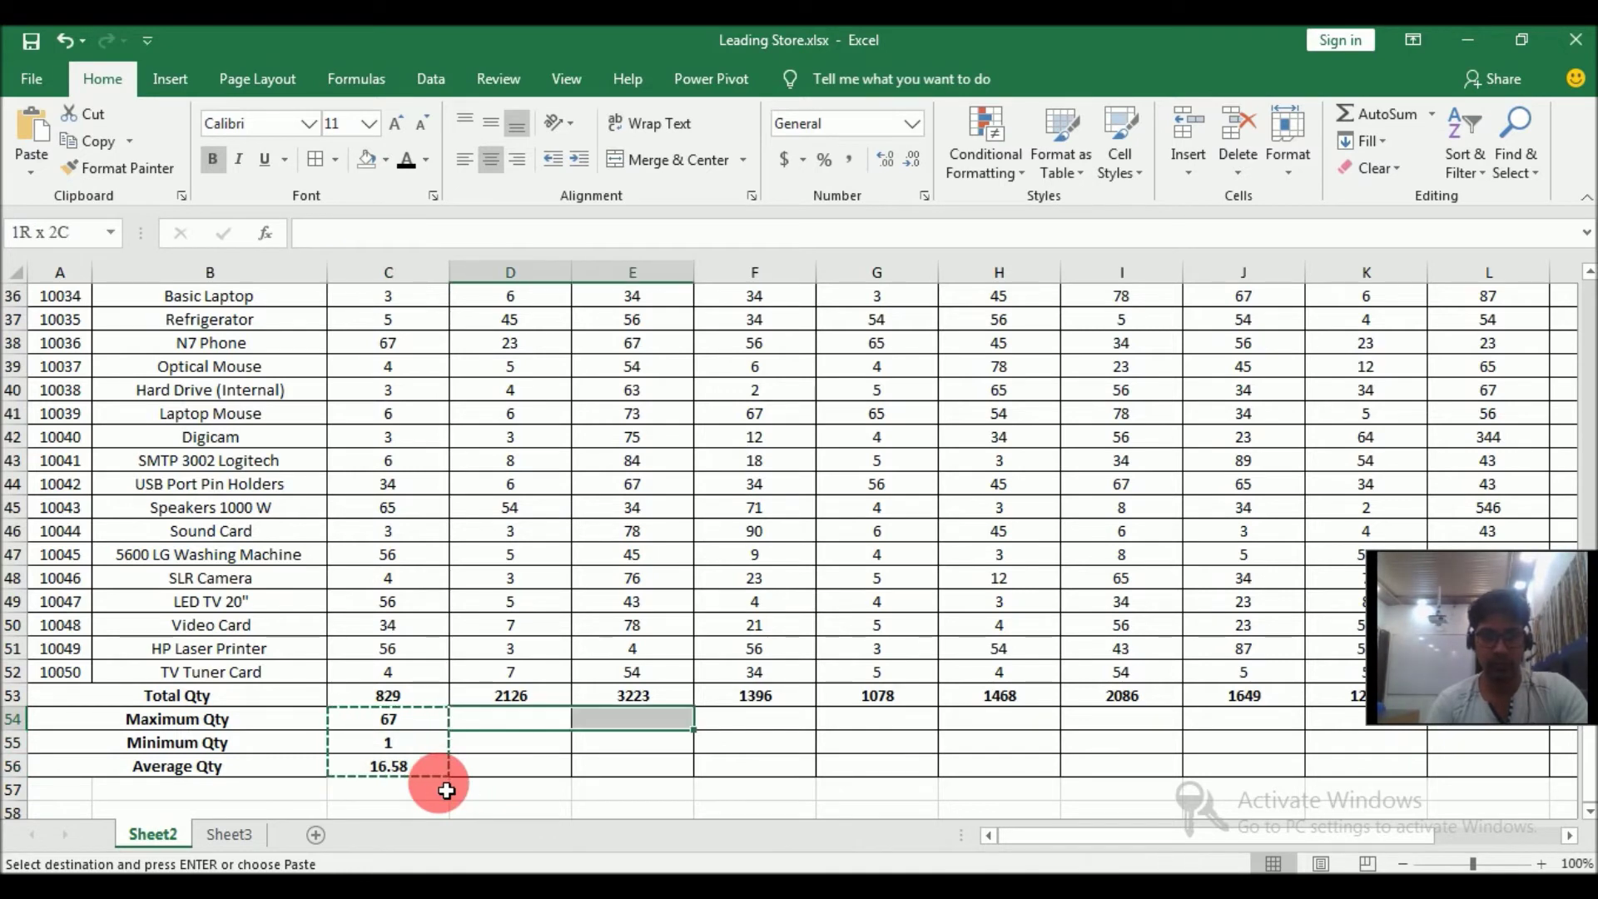
key("shift+Right")
key("shift+Right")
key("shift+Right")
key("shift+Right")
key("shift+Right")
key("shift+Right")
key("shift+Right")
key("shift+Right")
key("shift+Right")
key("shift+Right")
key("shift+Right")
key("shift+Right")
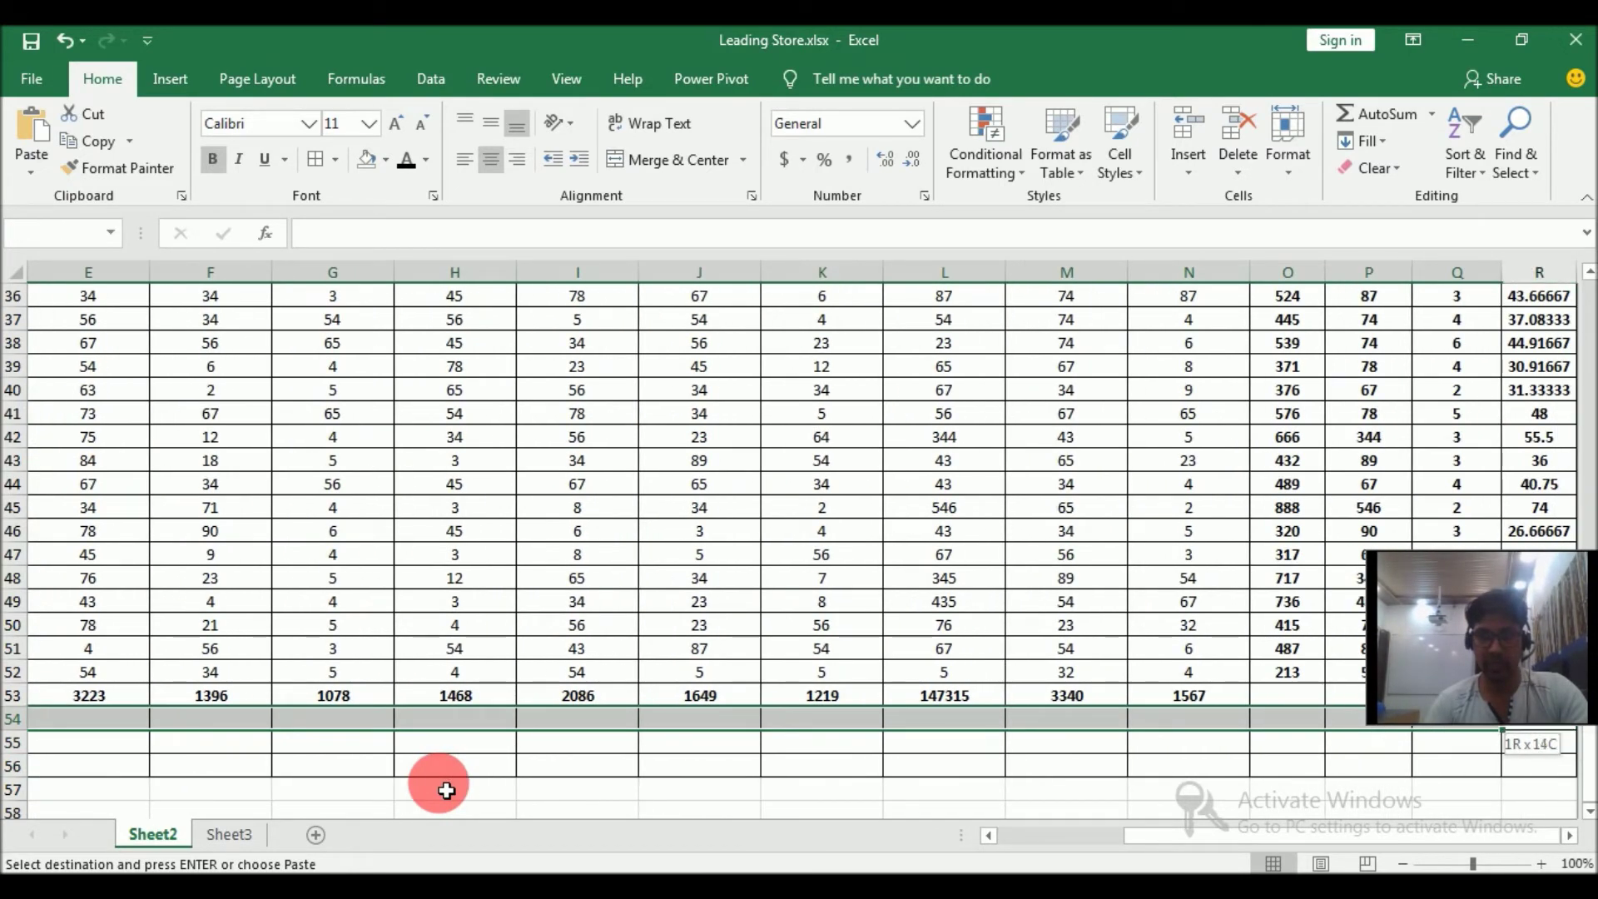
key("shift+Down")
key("shift+Down")
key("shift+Left")
key("shift+Left")
key("shift+Left")
key("Return")
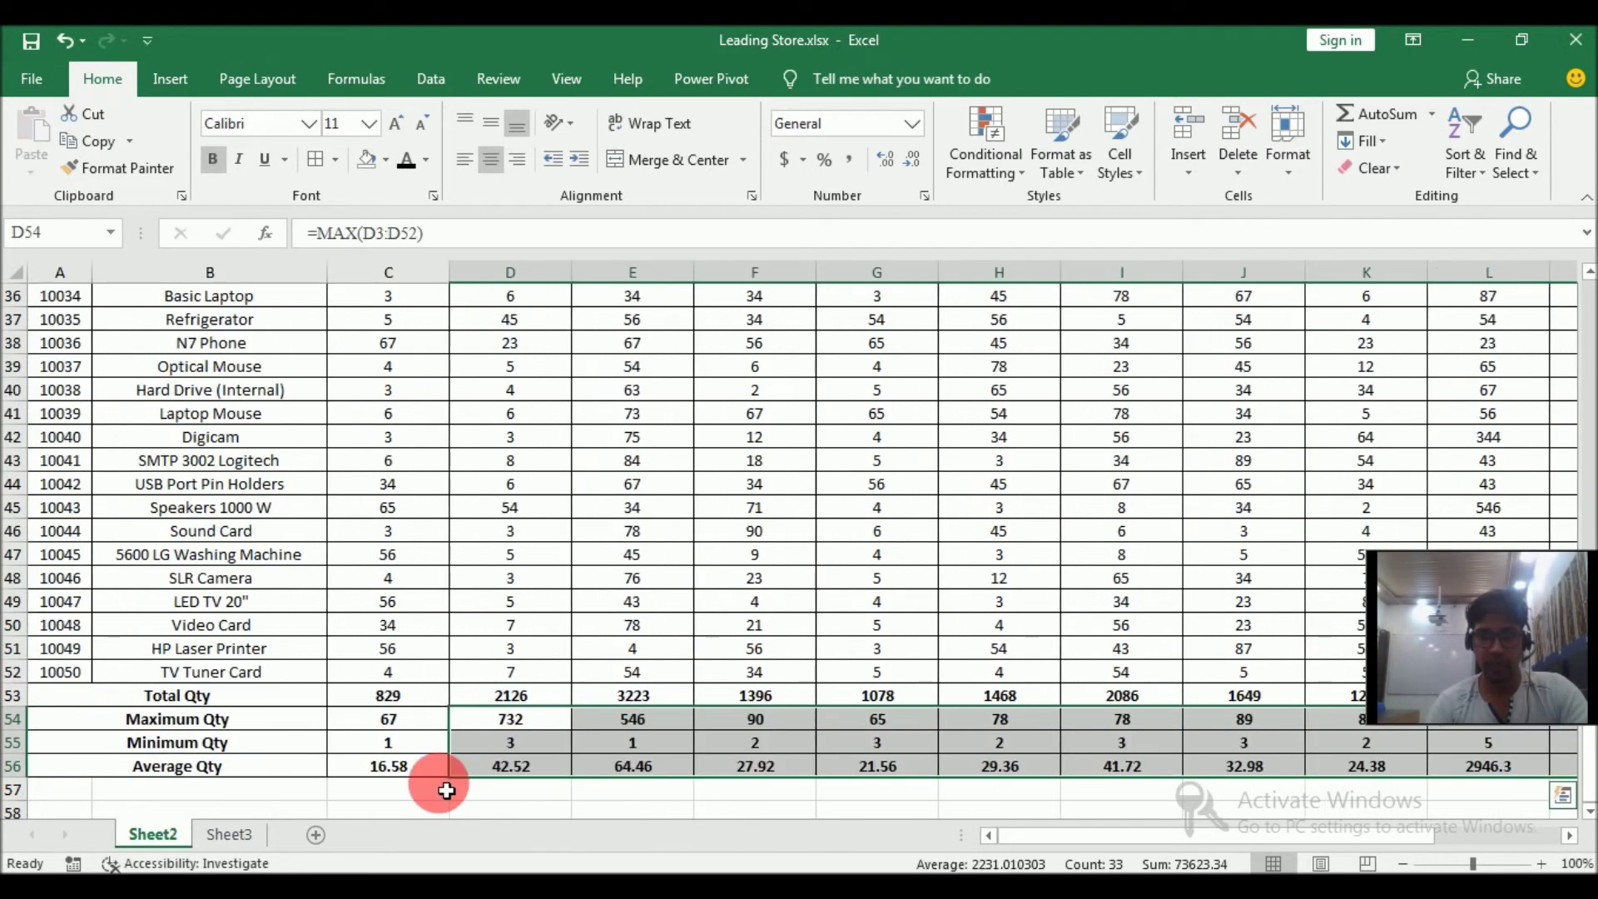
- Review April's total and maximum quantities in C53 and C54, and locate the product that has the maximum
key("Up")
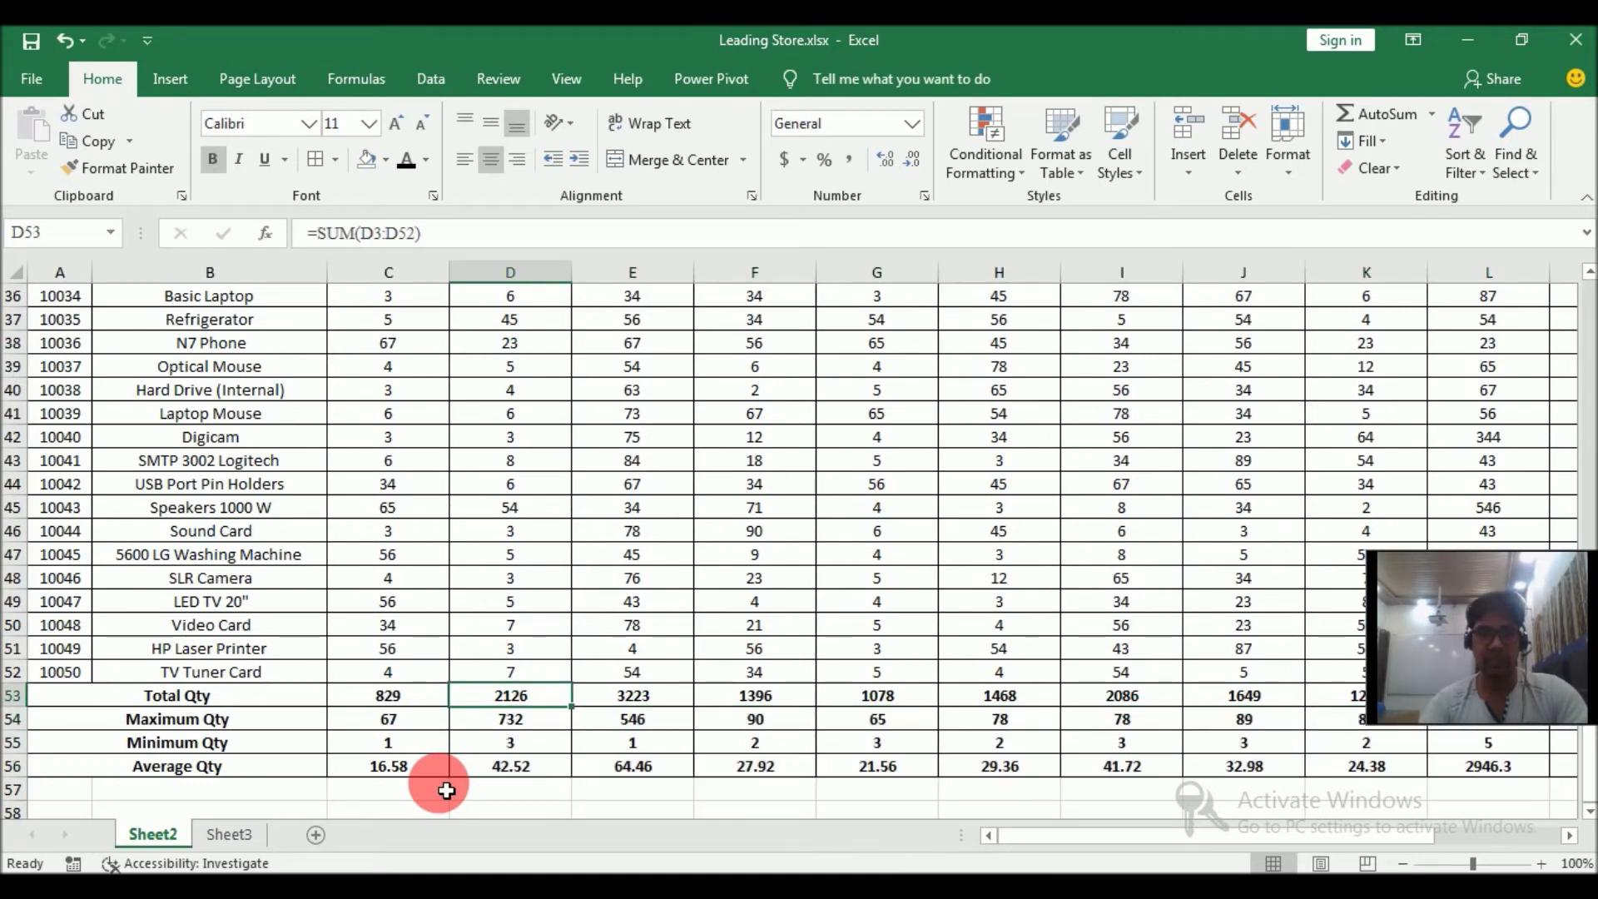
left_click(420, 703)
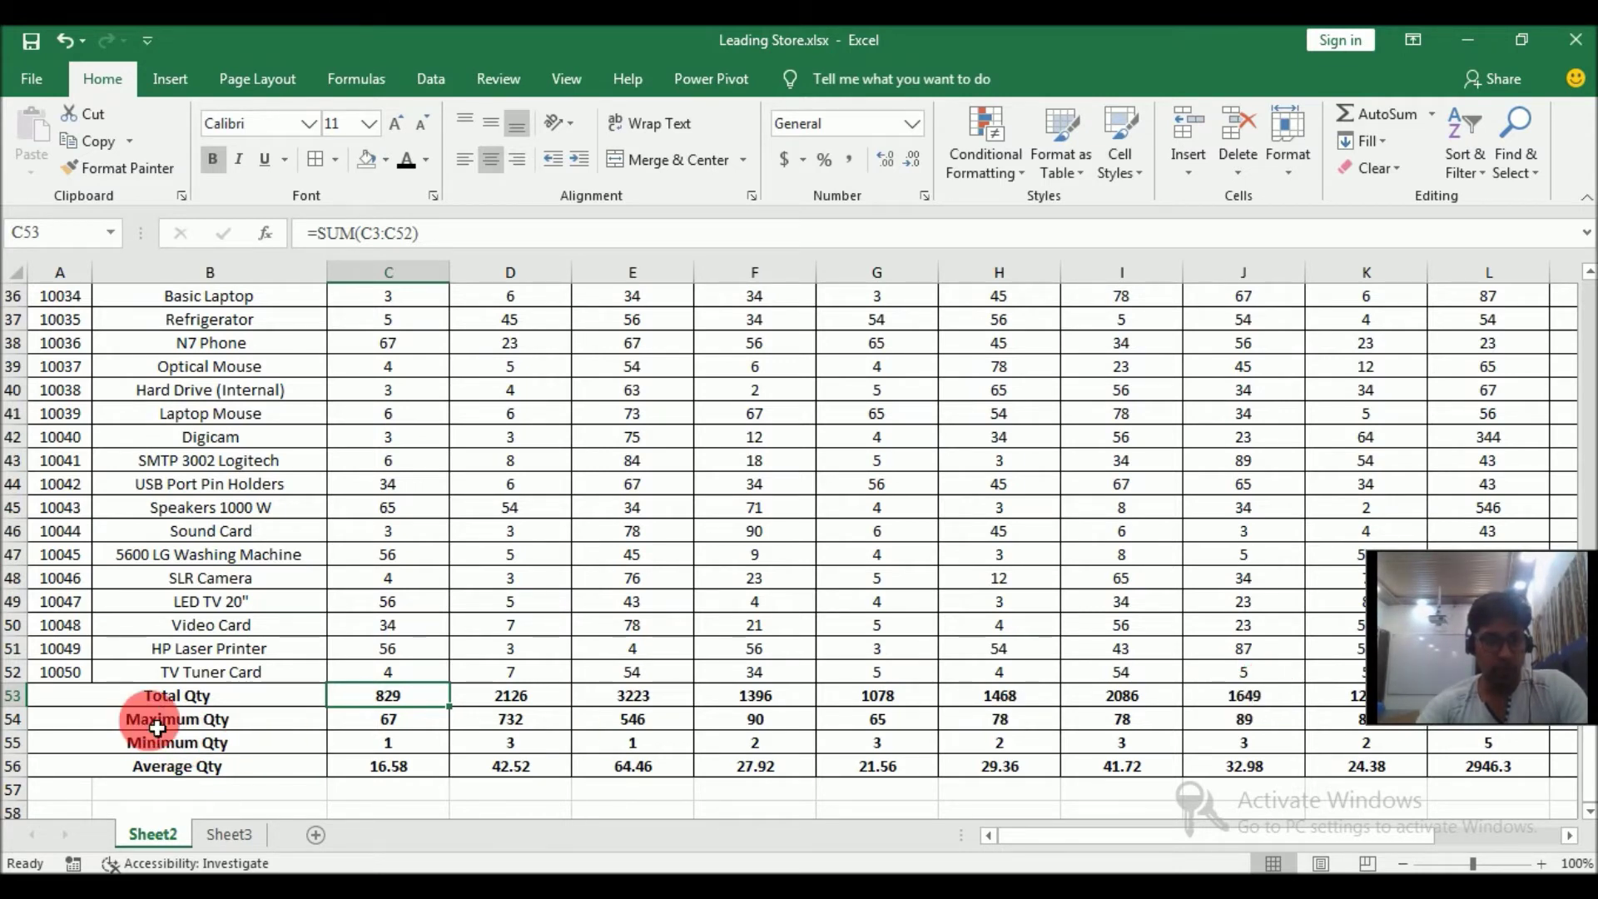
left_click(415, 728)
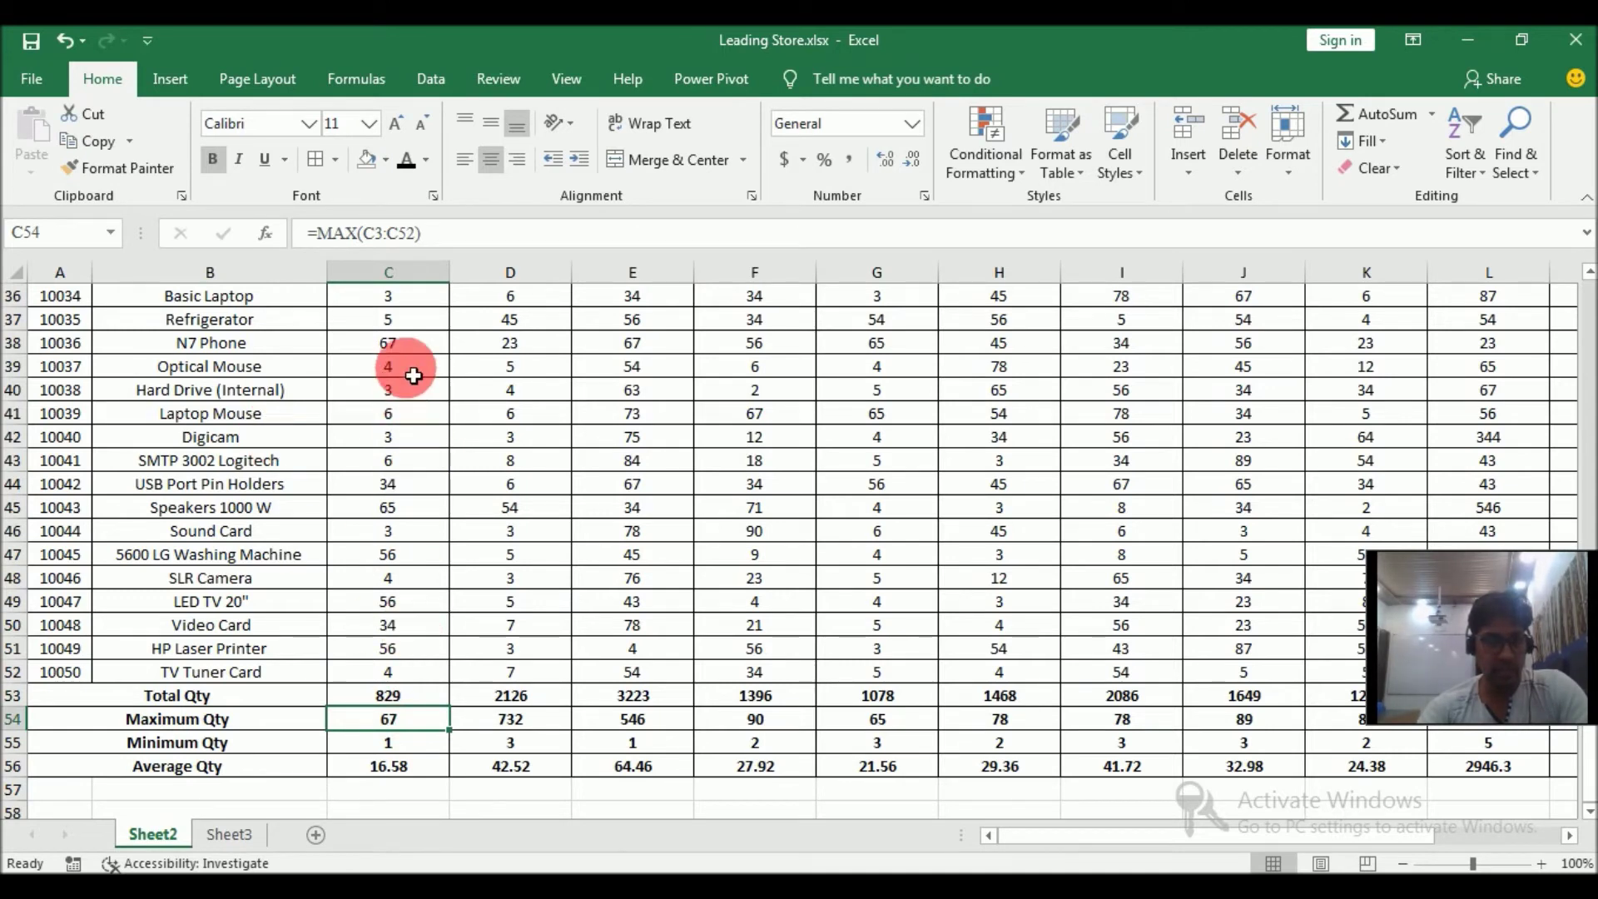
left_click(416, 345)
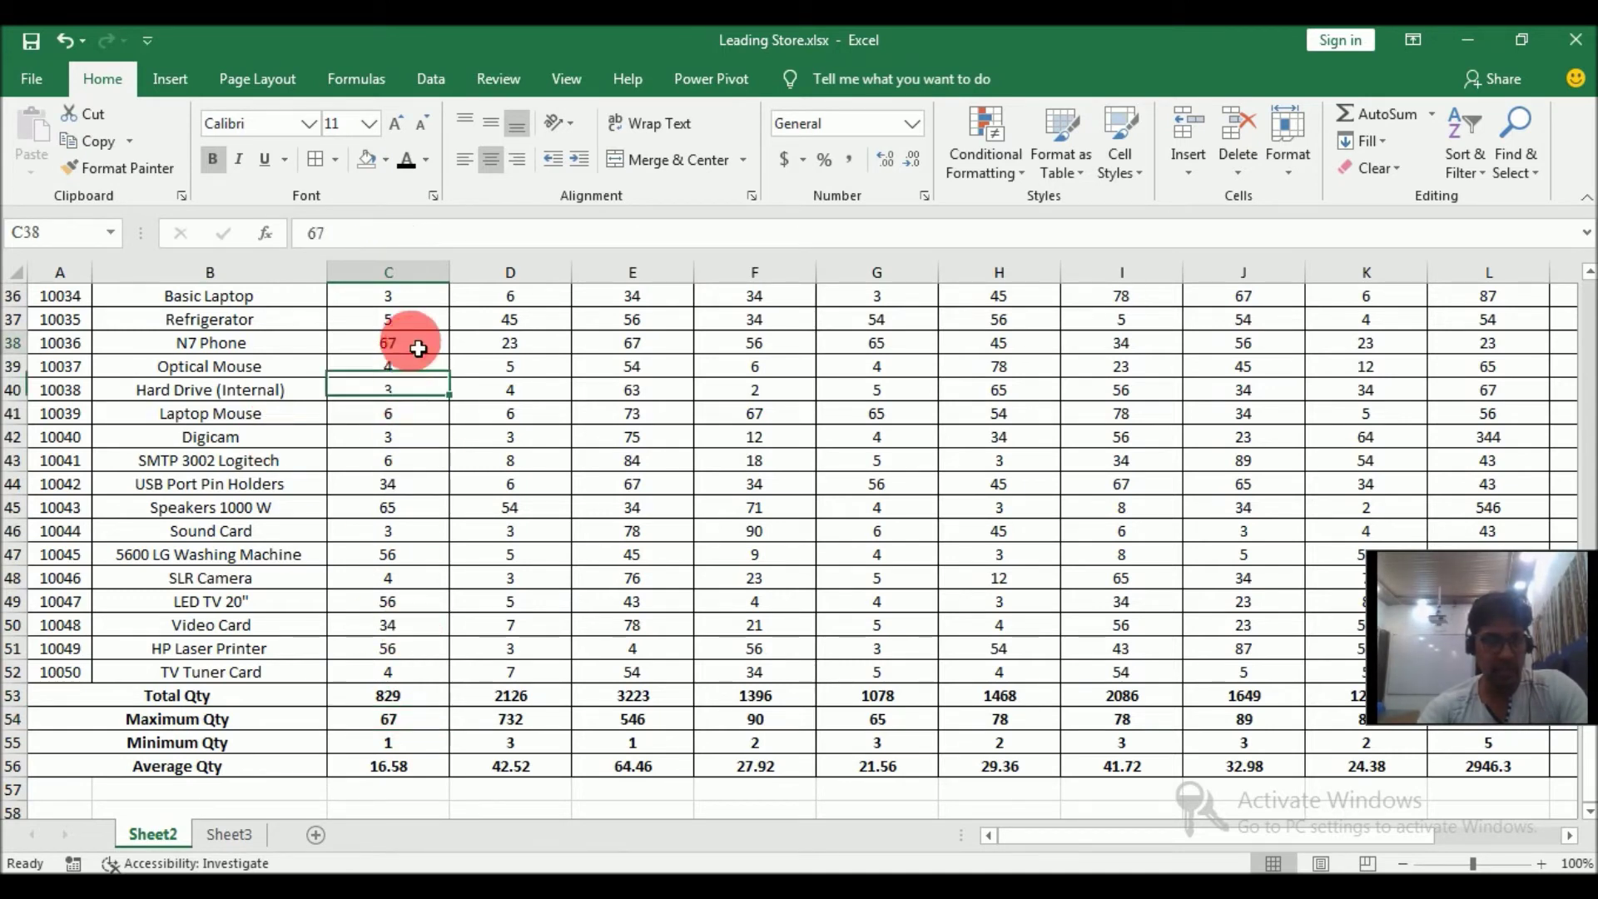
- Check April's minimum quantity in C55 against the product list and examine which product in column C has it
left_click(423, 746)
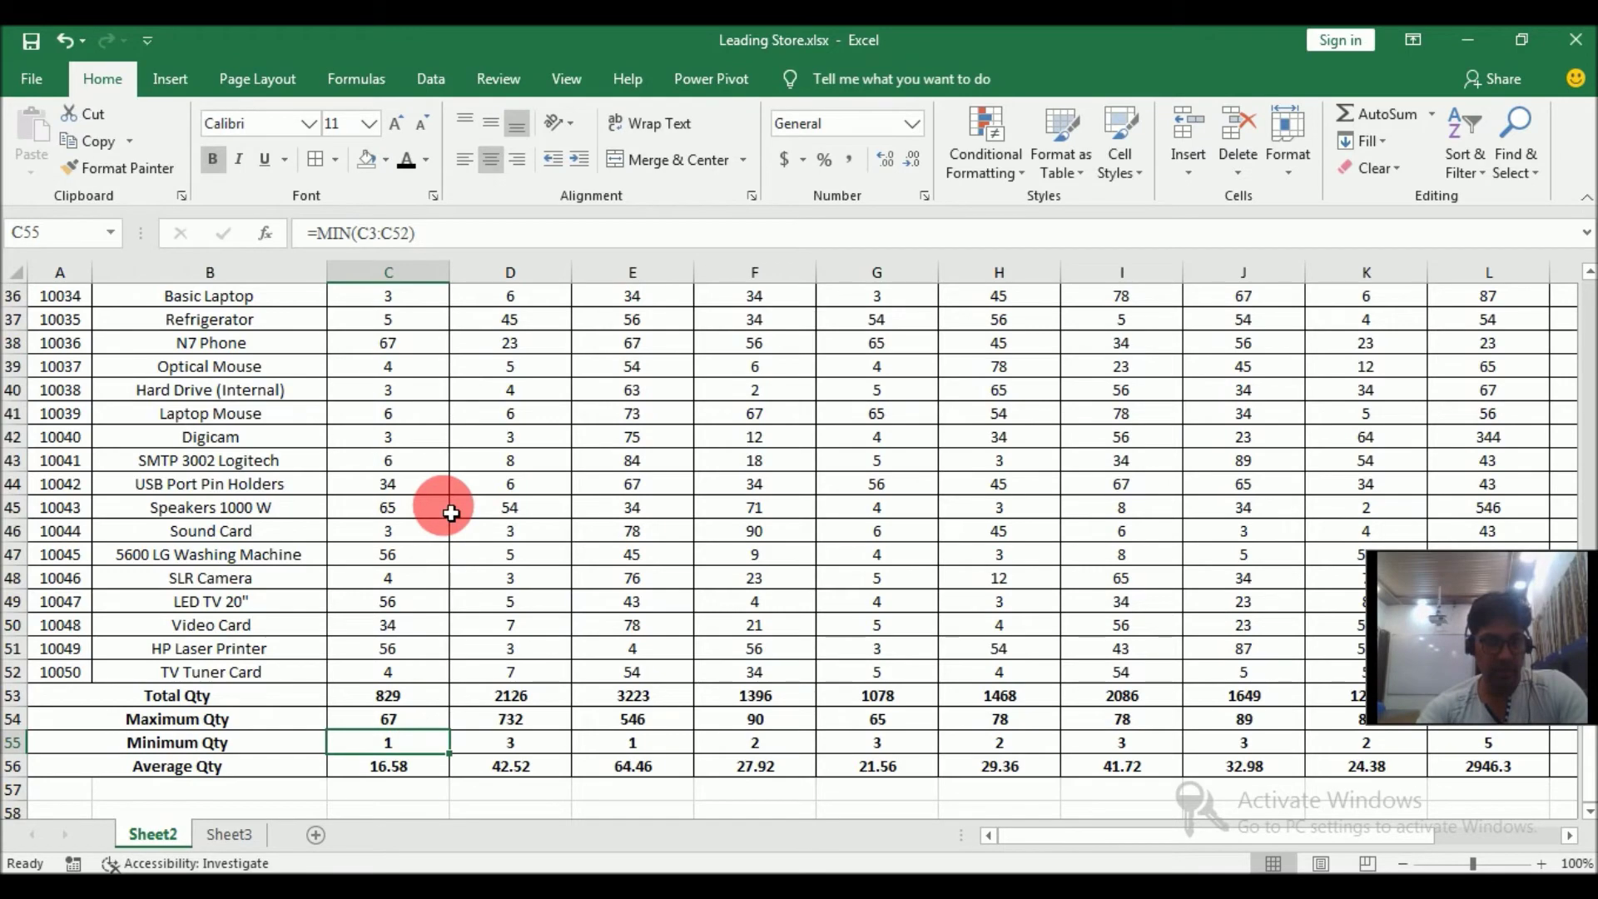
scroll(446, 507, "up", 5)
scroll(414, 424, "up", 6)
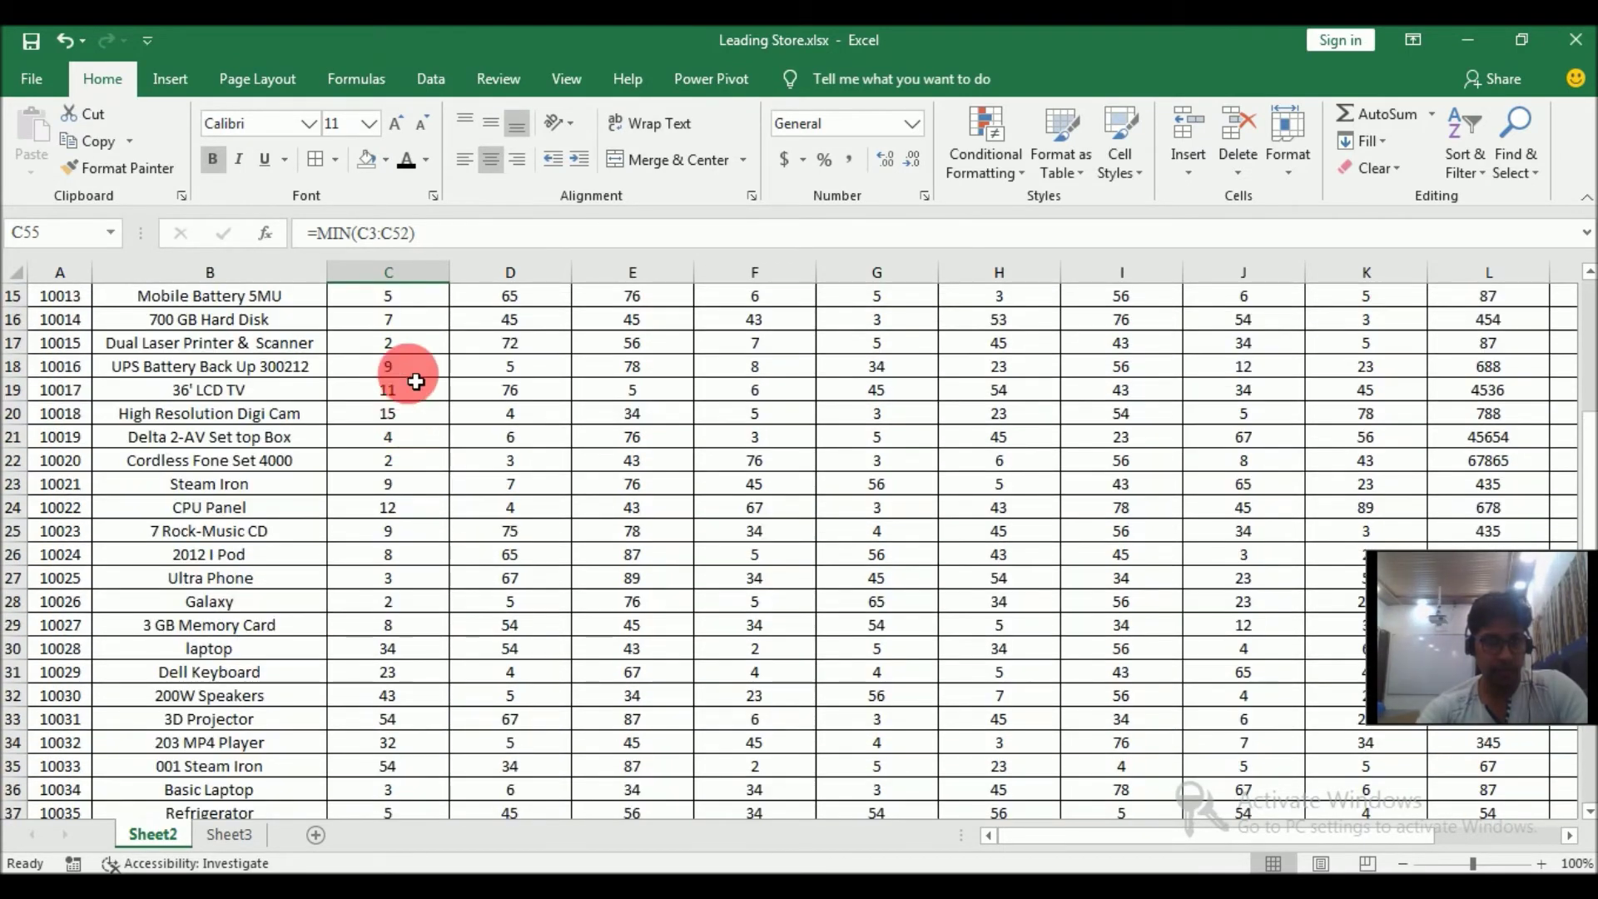
scroll(408, 362, "up", 1)
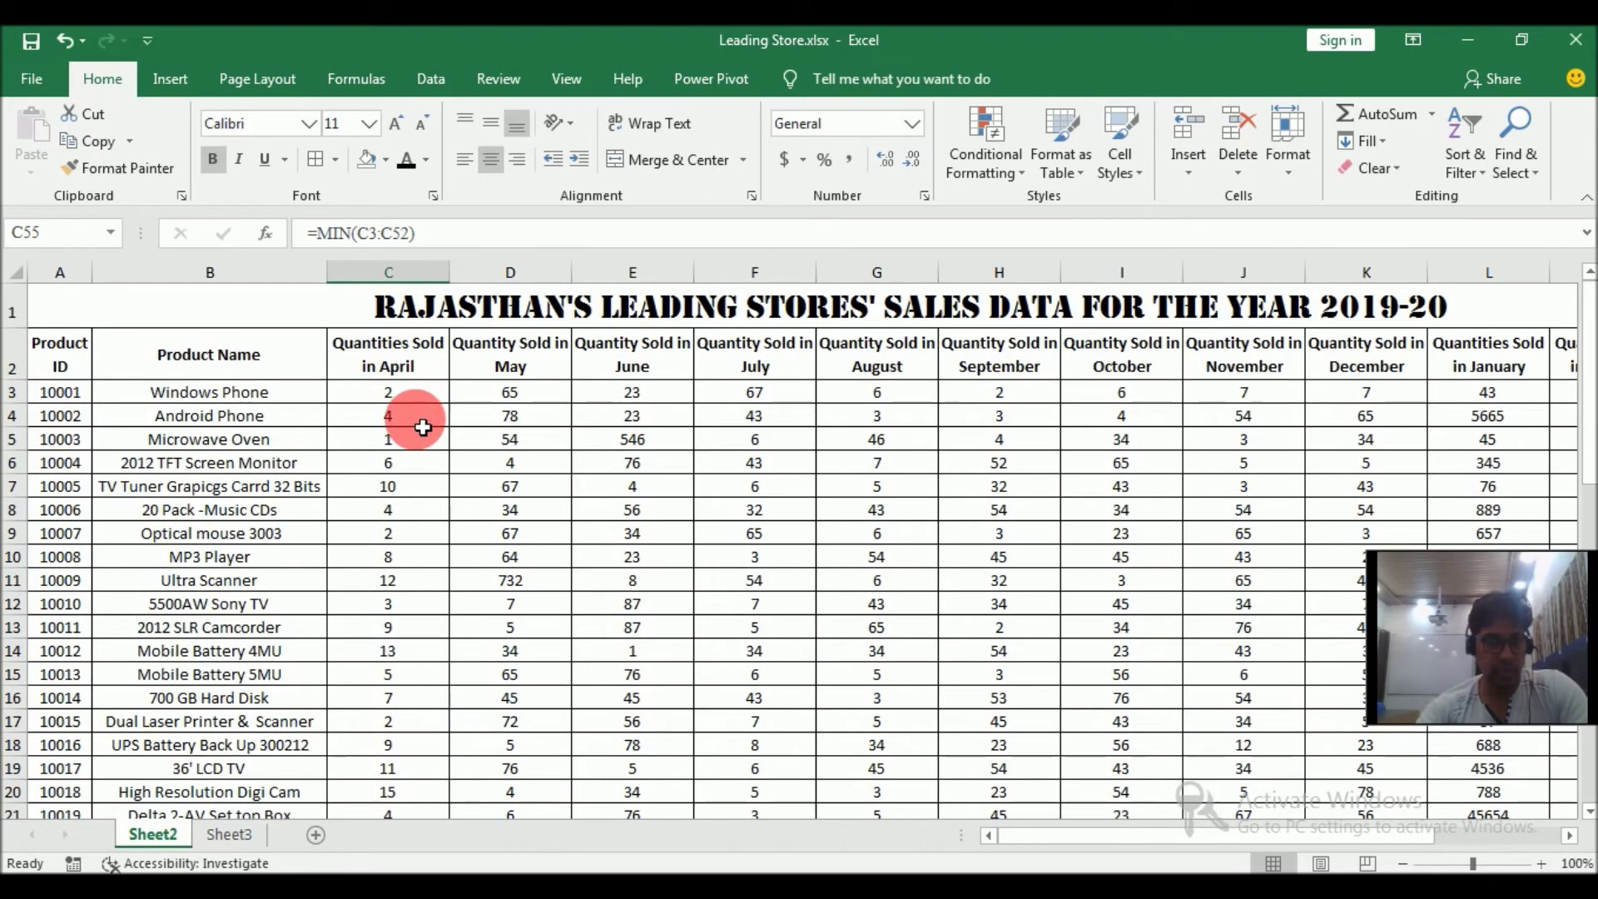
left_click(258, 440)
scroll(408, 531, "down", 15)
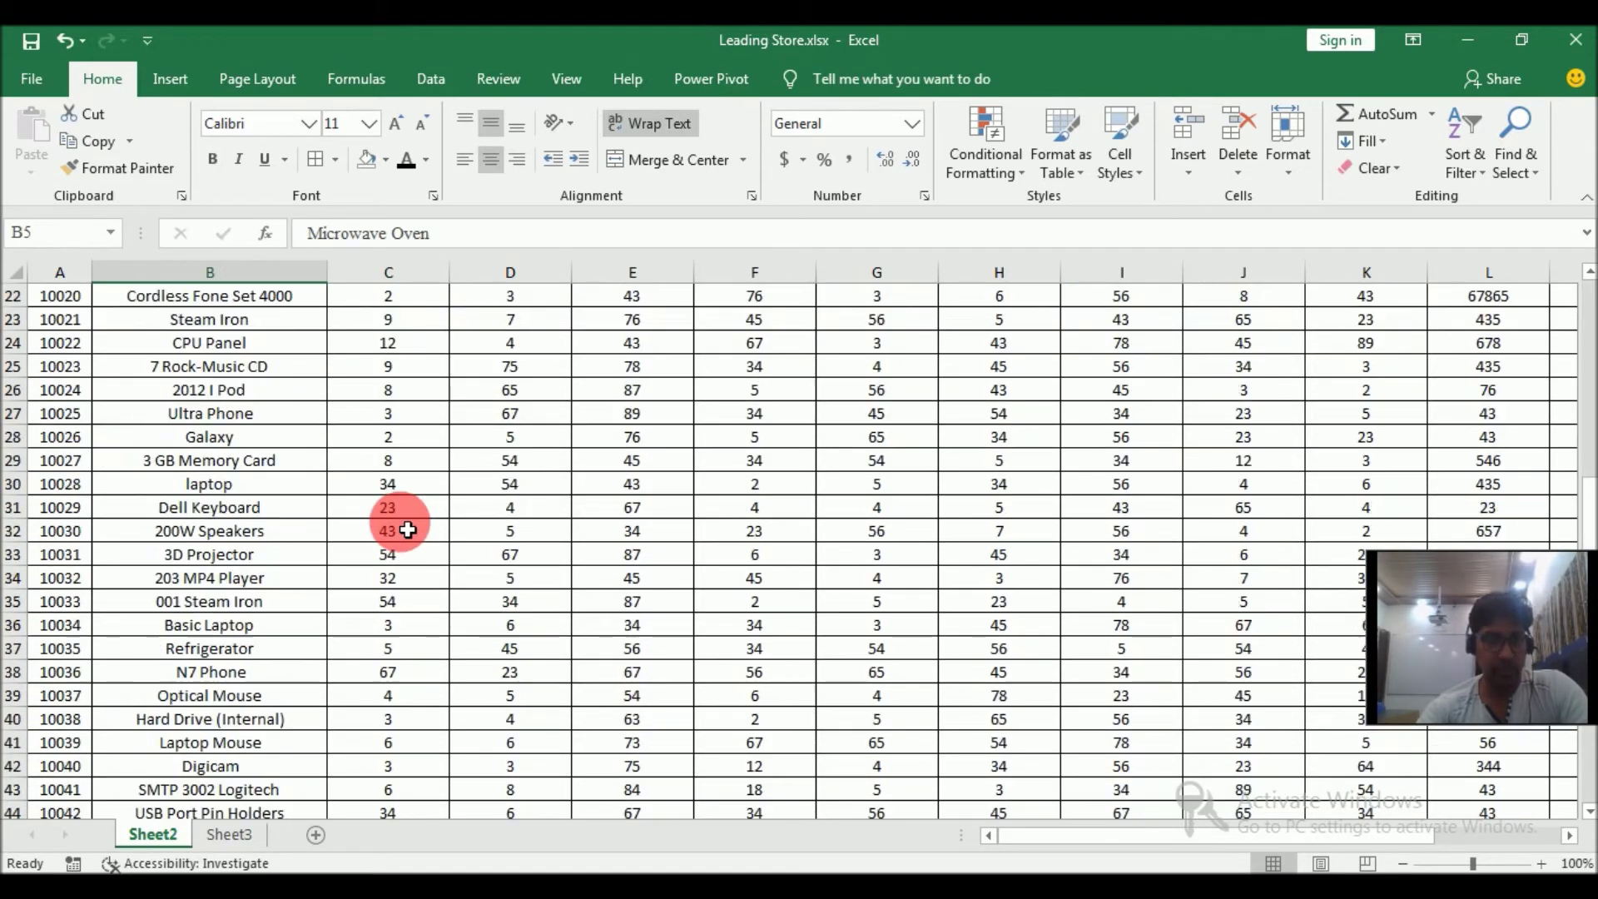
scroll(455, 643, "up", 15)
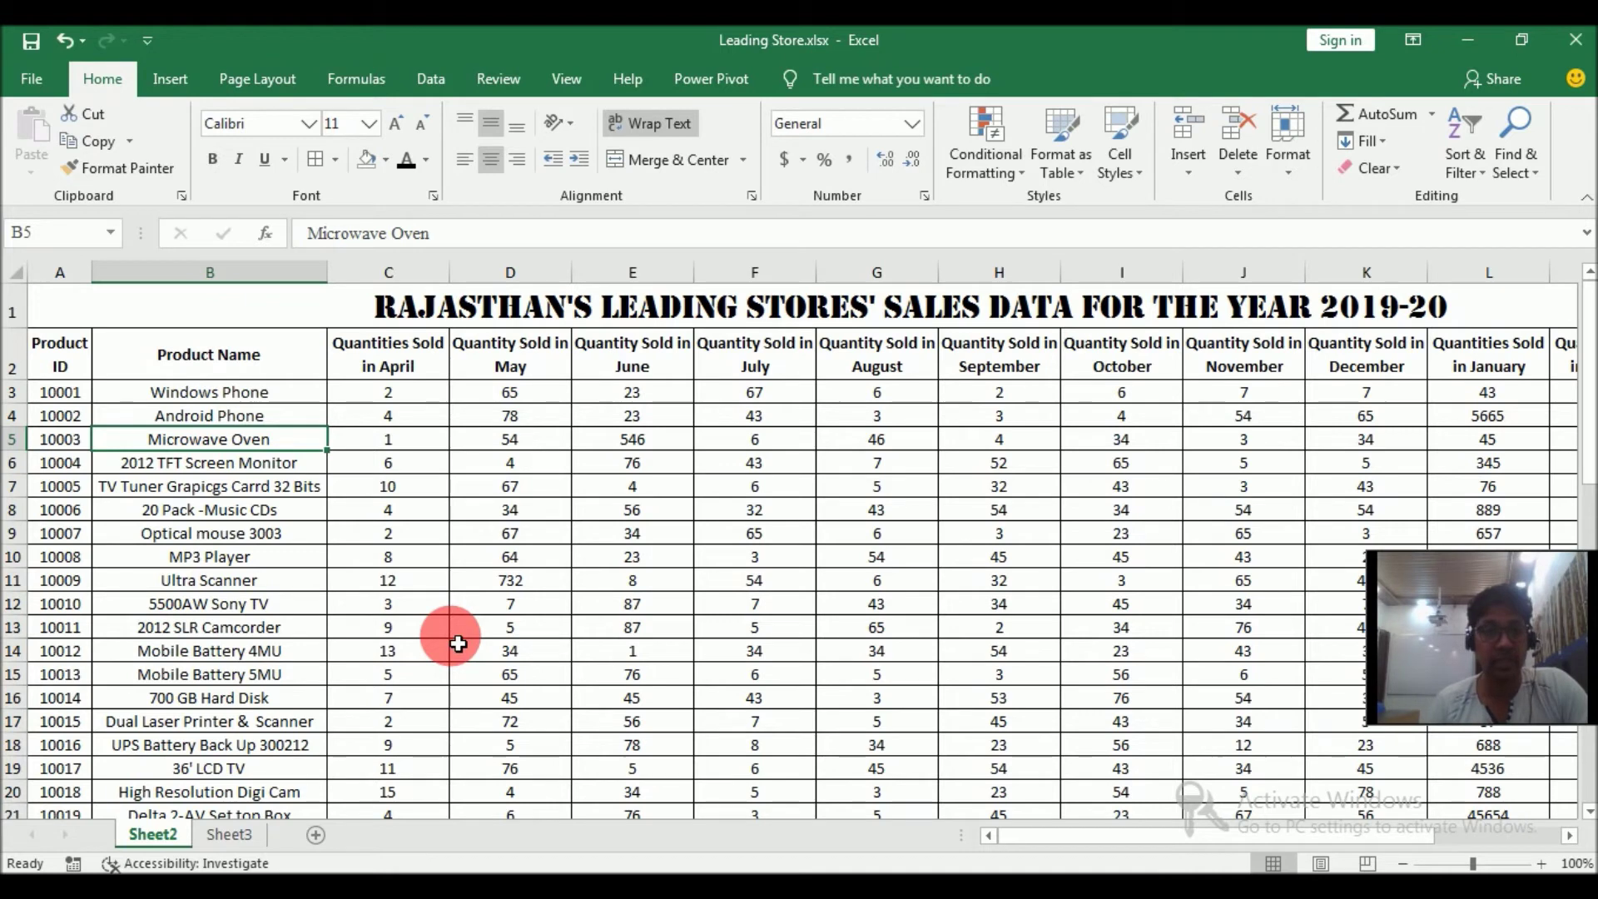
left_click(286, 400)
left_click(286, 447)
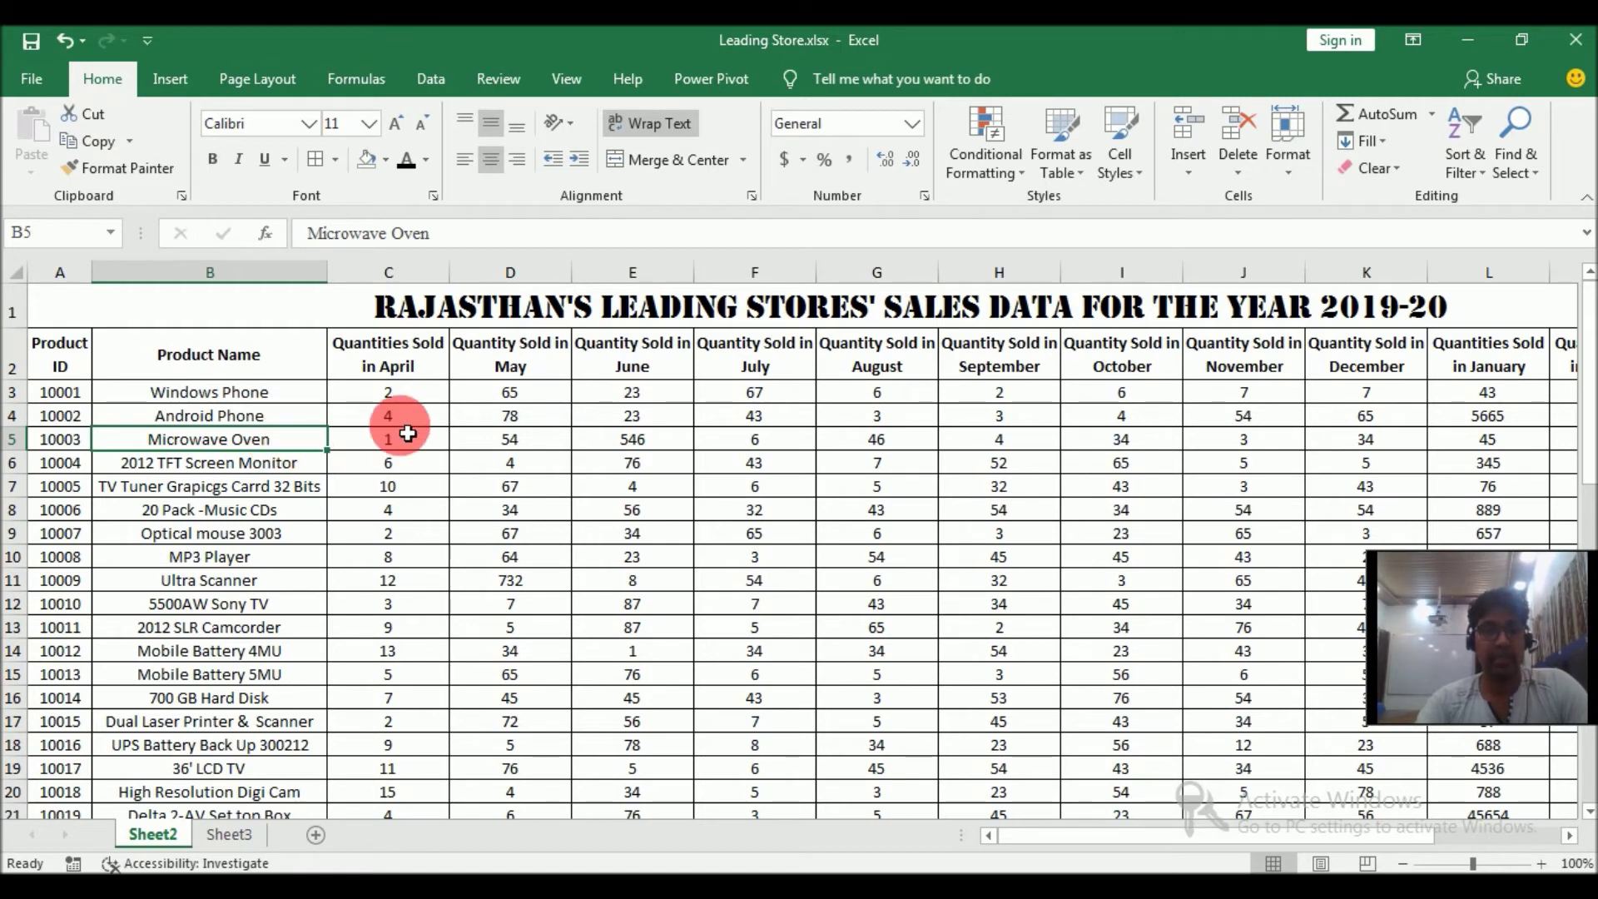
left_click(415, 402)
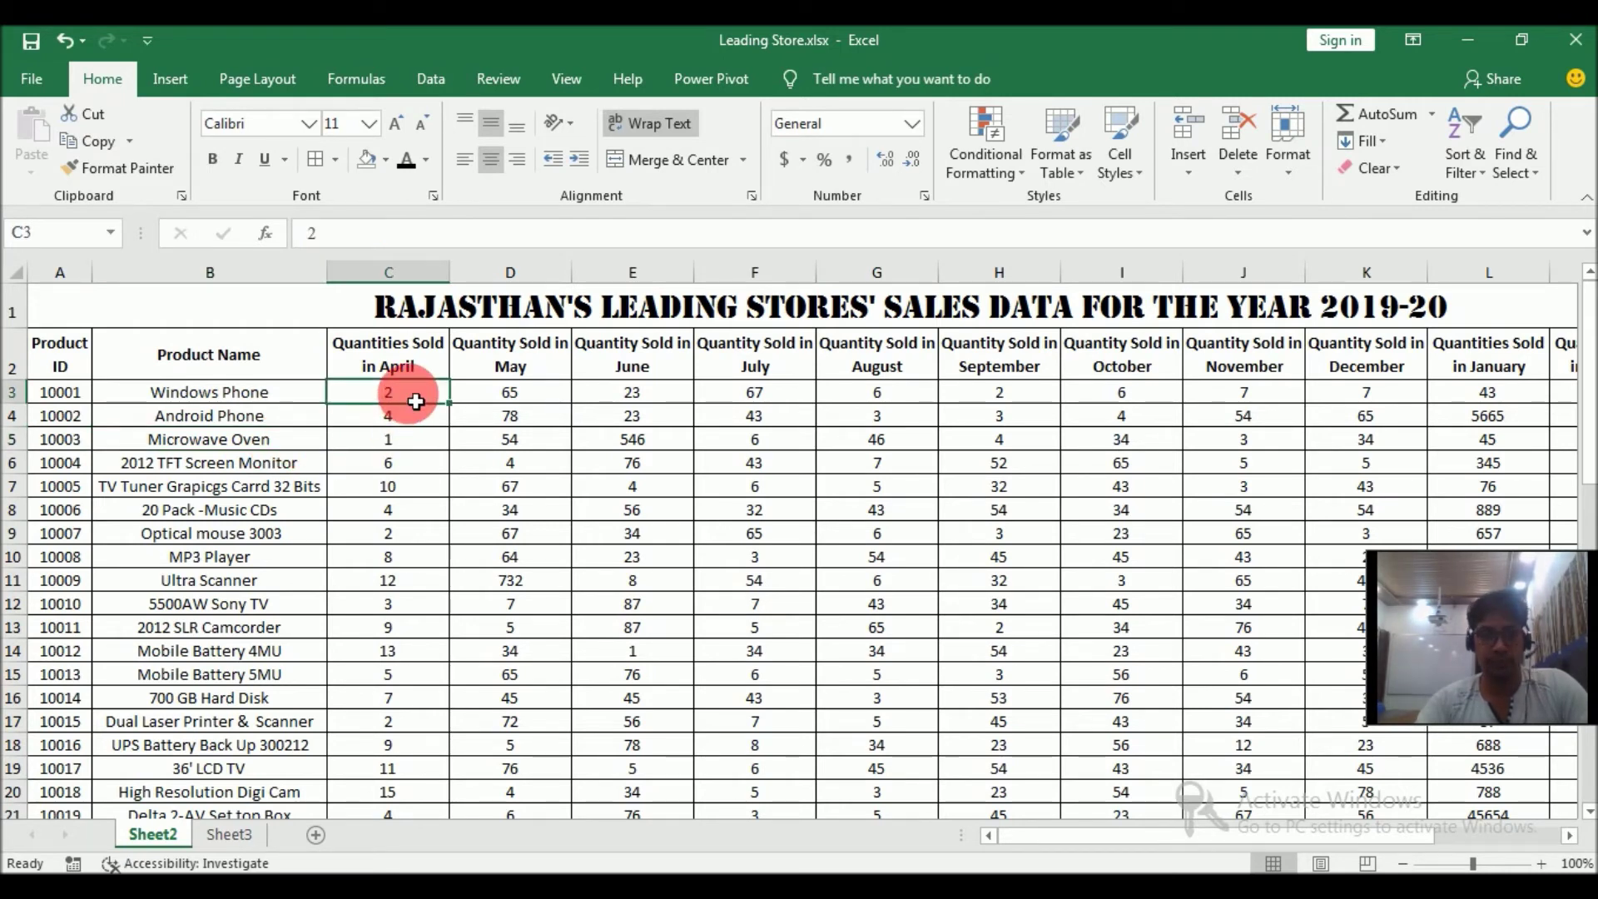
left_click(412, 443)
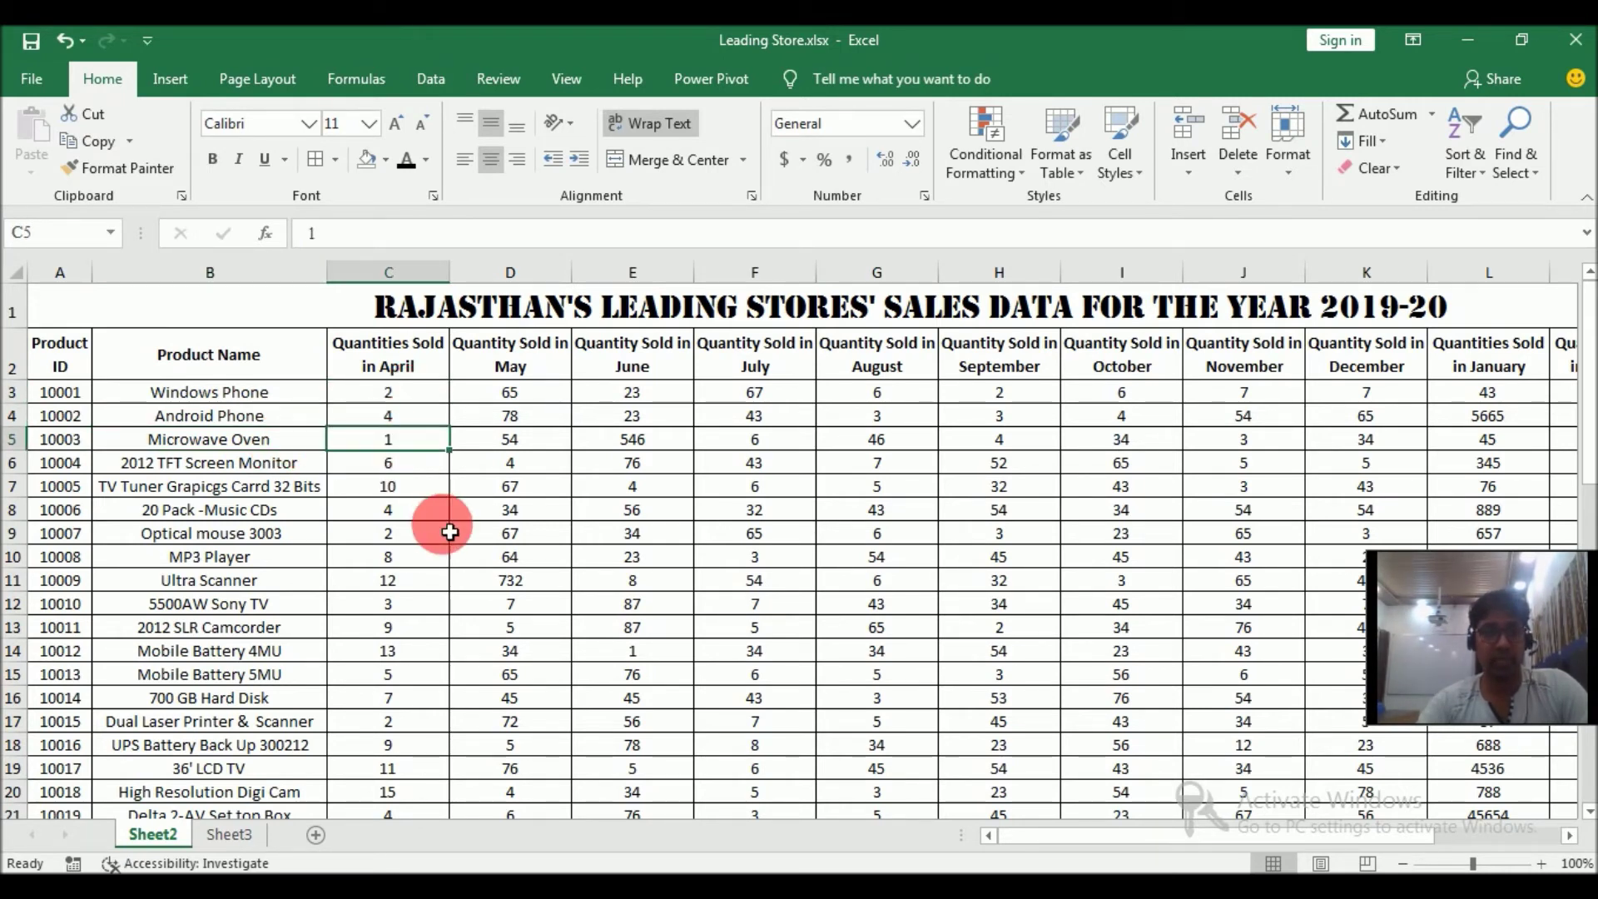